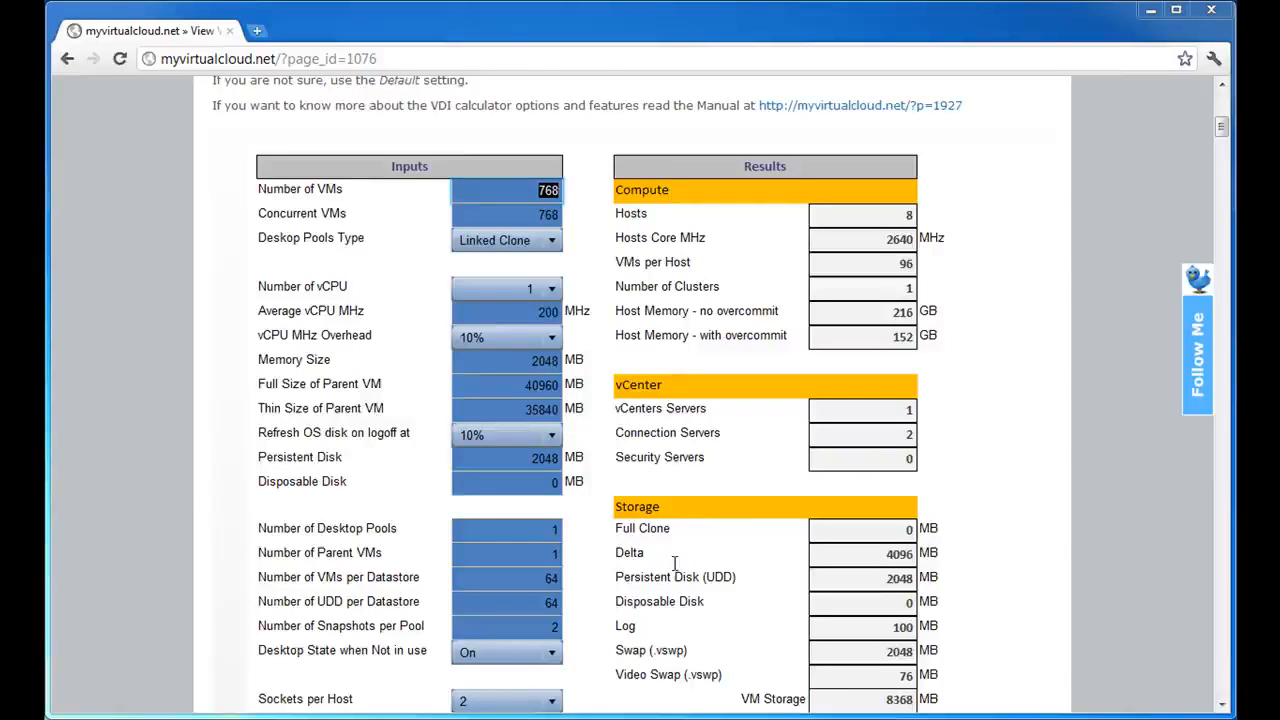
# Look over the VDI calculator page, including the recommended practices and the input and results tables.
pyautogui.scroll(5, 1047, 444)
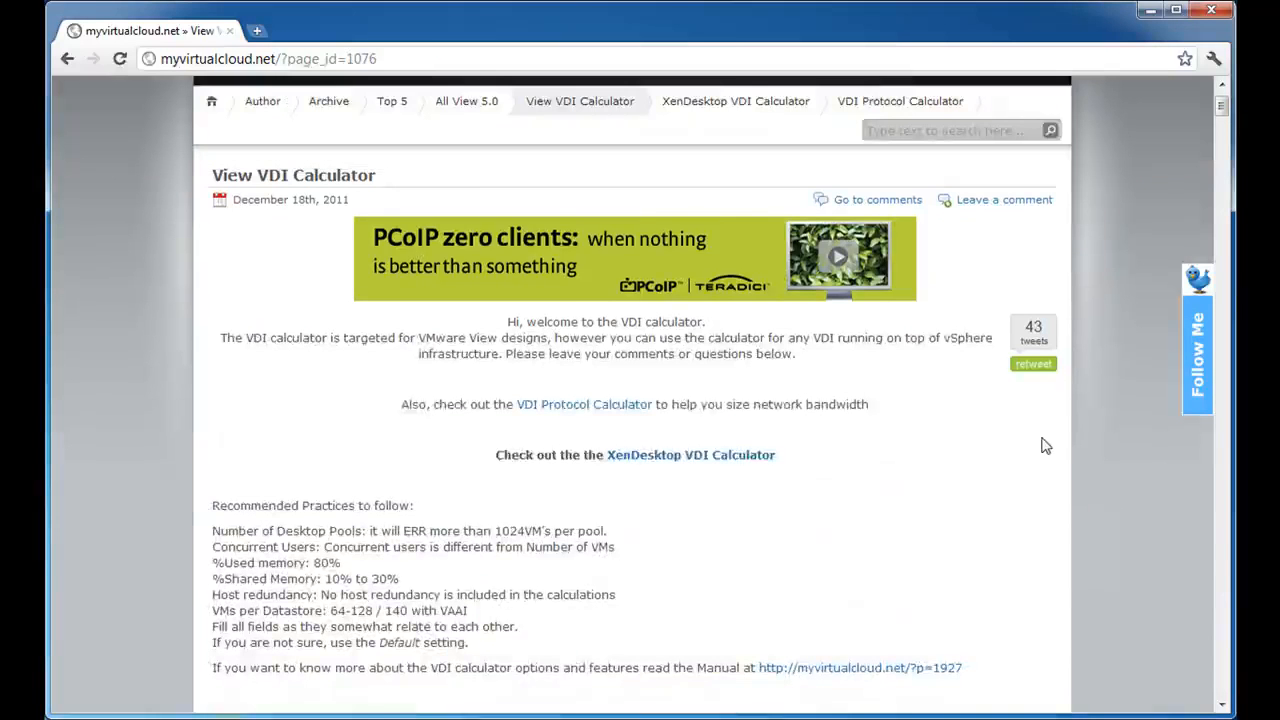
pyautogui.scroll(-2, 1048, 455)
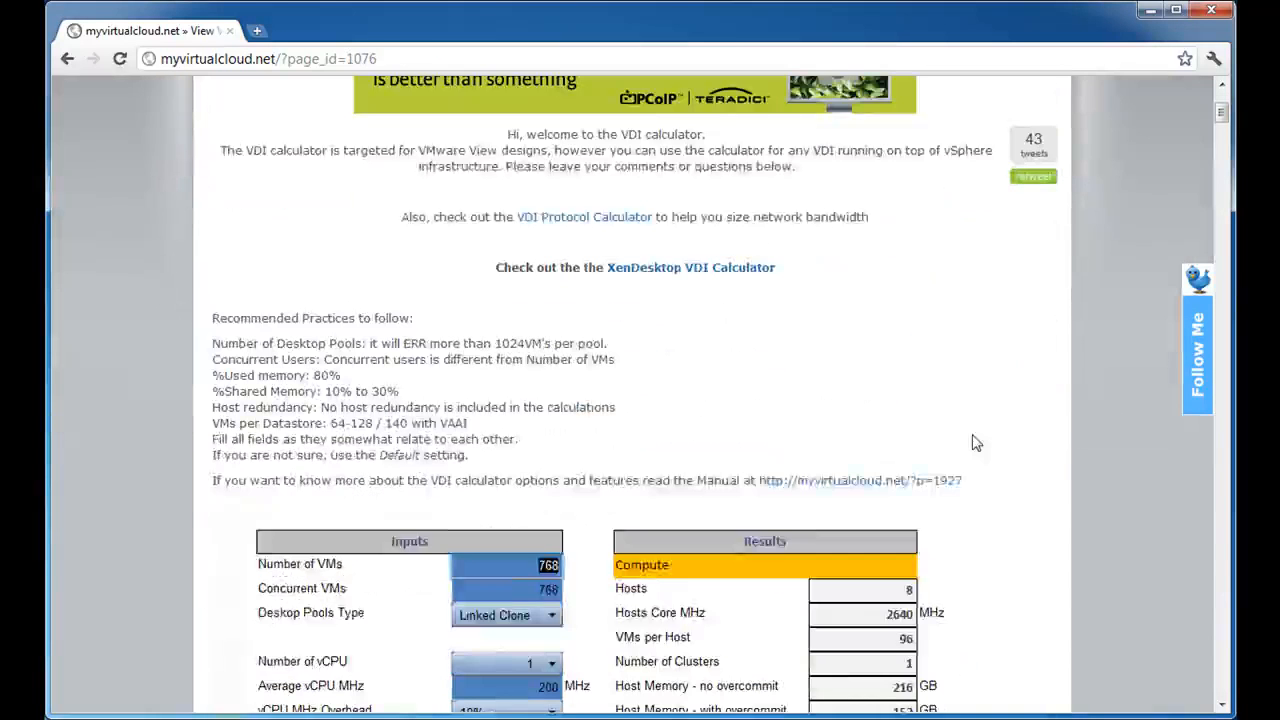
pyautogui.scroll(-1, 976, 443)
pyautogui.scroll(-1, 979, 445)
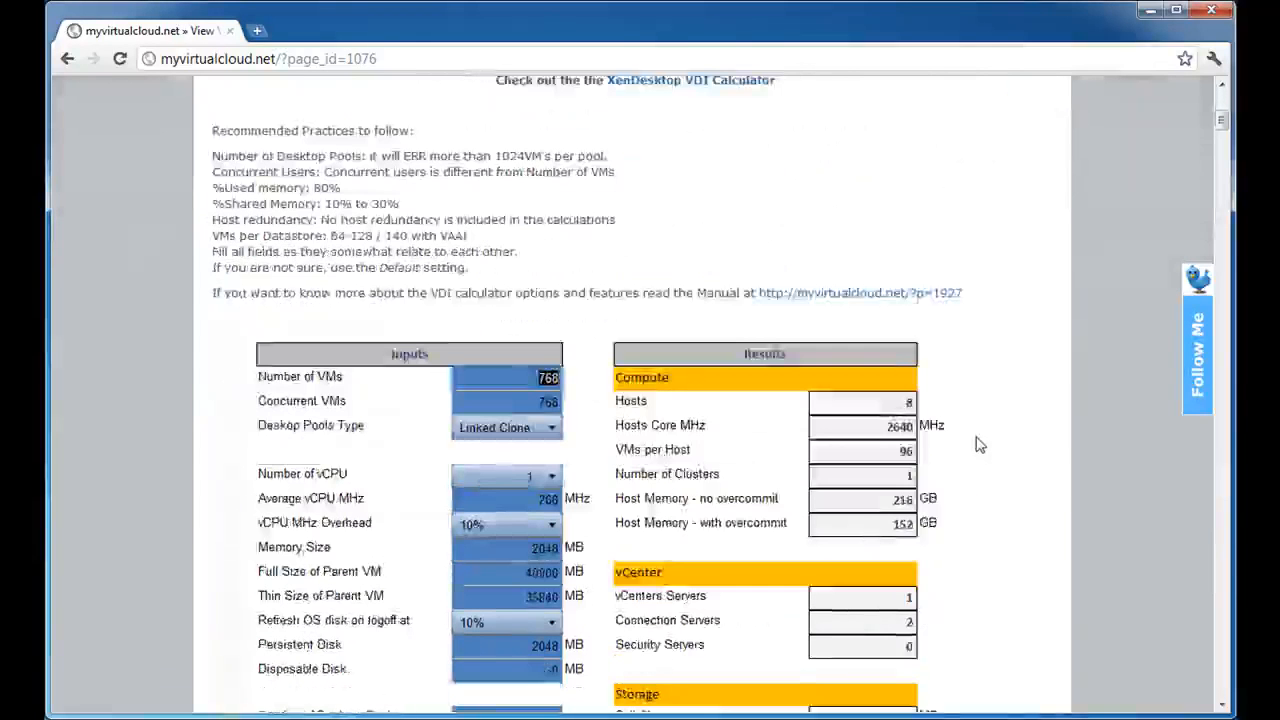
pyautogui.scroll(-2, 979, 445)
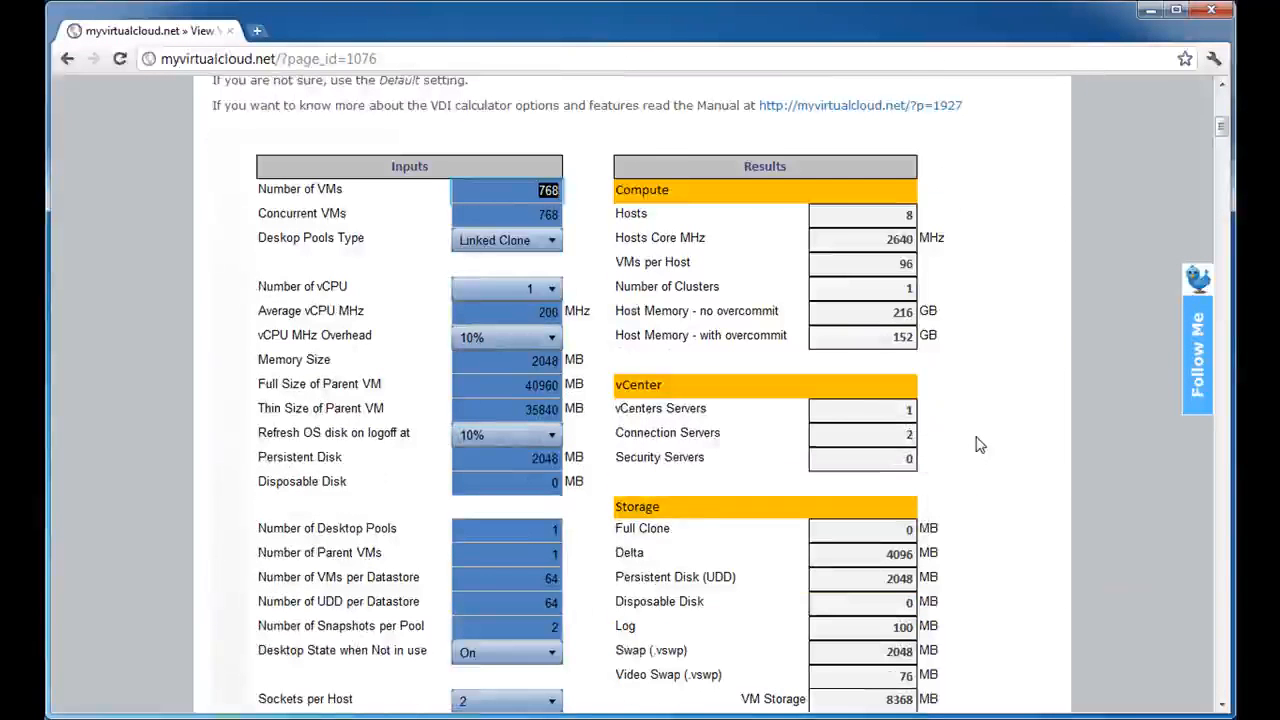
pyautogui.scroll(-1, 979, 445)
# Open the linked VDI calculator manual in a new tab and switch to it.
pyautogui.scroll(3, 979, 445)
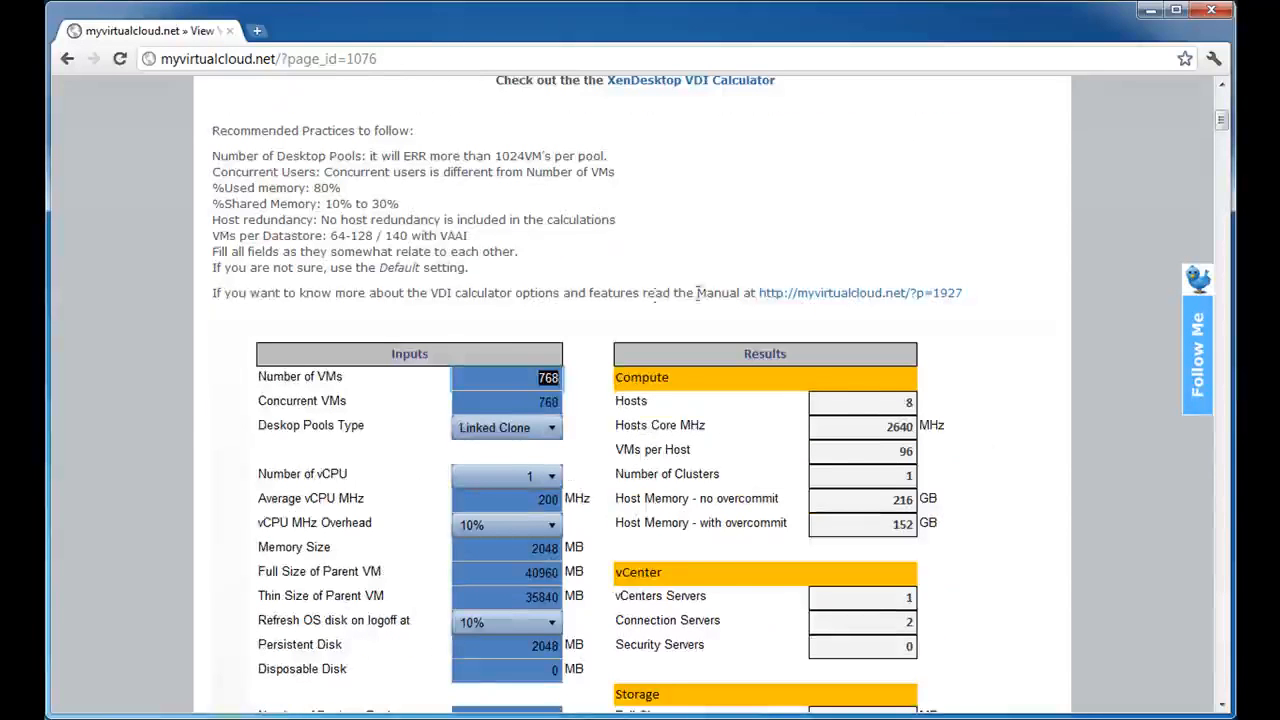
pyautogui.rightClick(842, 298)
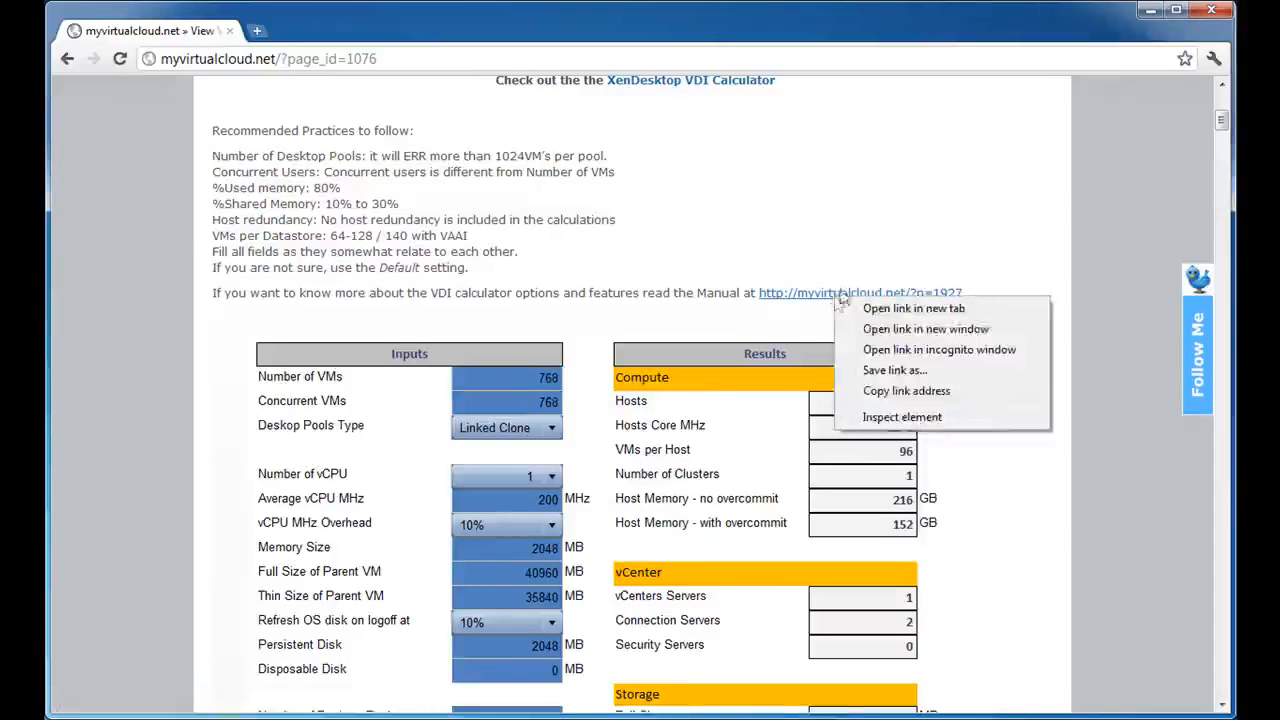
pyautogui.click(975, 308)
pyautogui.click(336, 32)
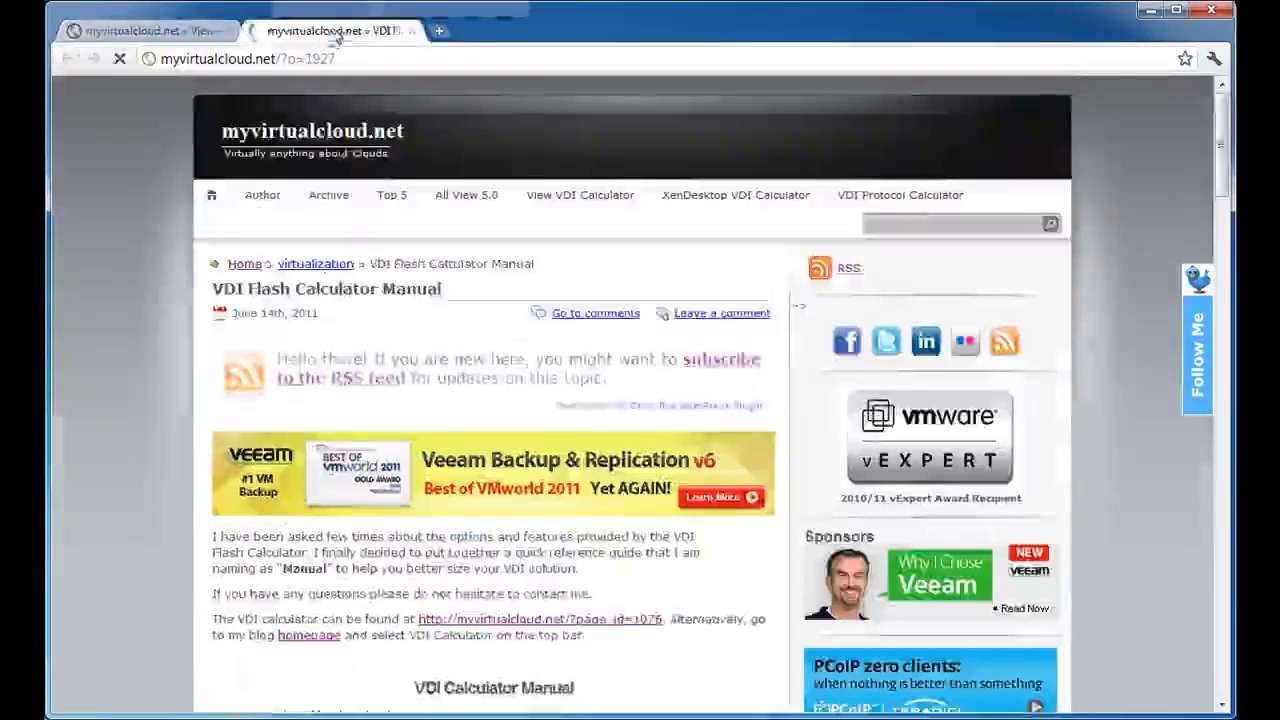
# Skim the manual's explanations of the calculator options and return to the View VDI Calculator page.
pyautogui.scroll(-3, 400, 320)
pyautogui.scroll(-7, 396, 328)
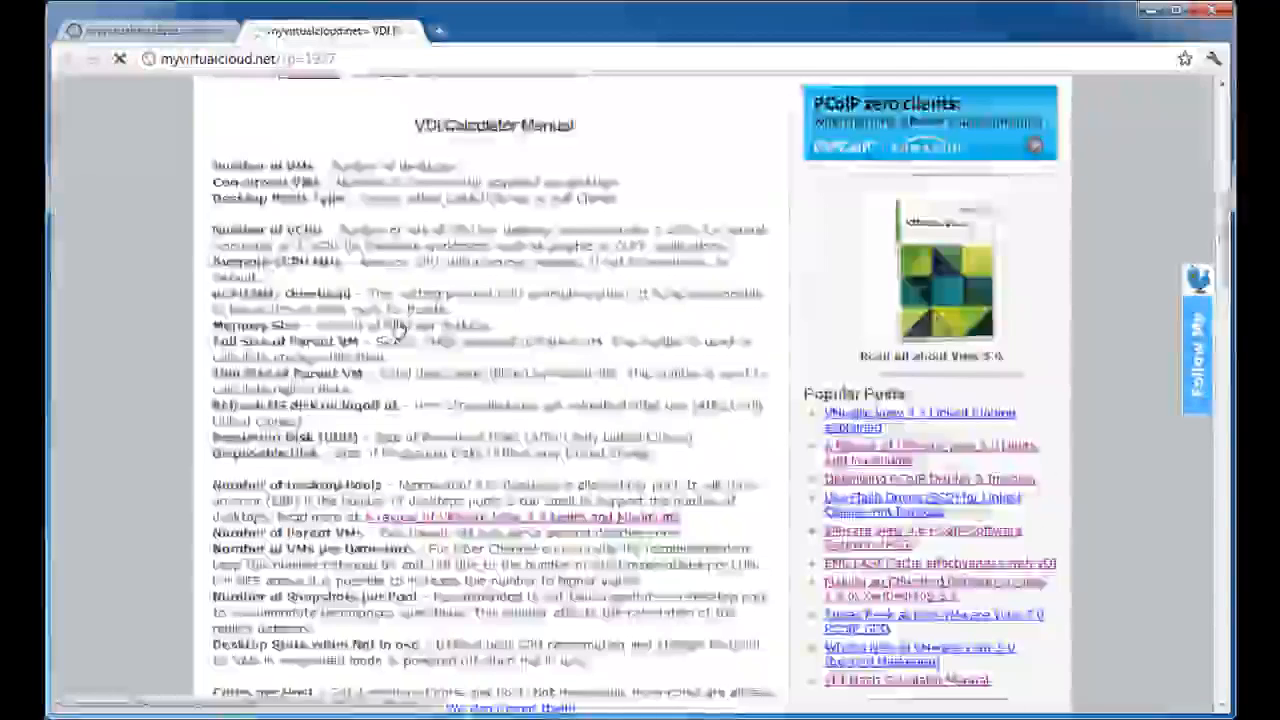
pyautogui.scroll(-2, 340, 343)
pyautogui.scroll(-5, 340, 343)
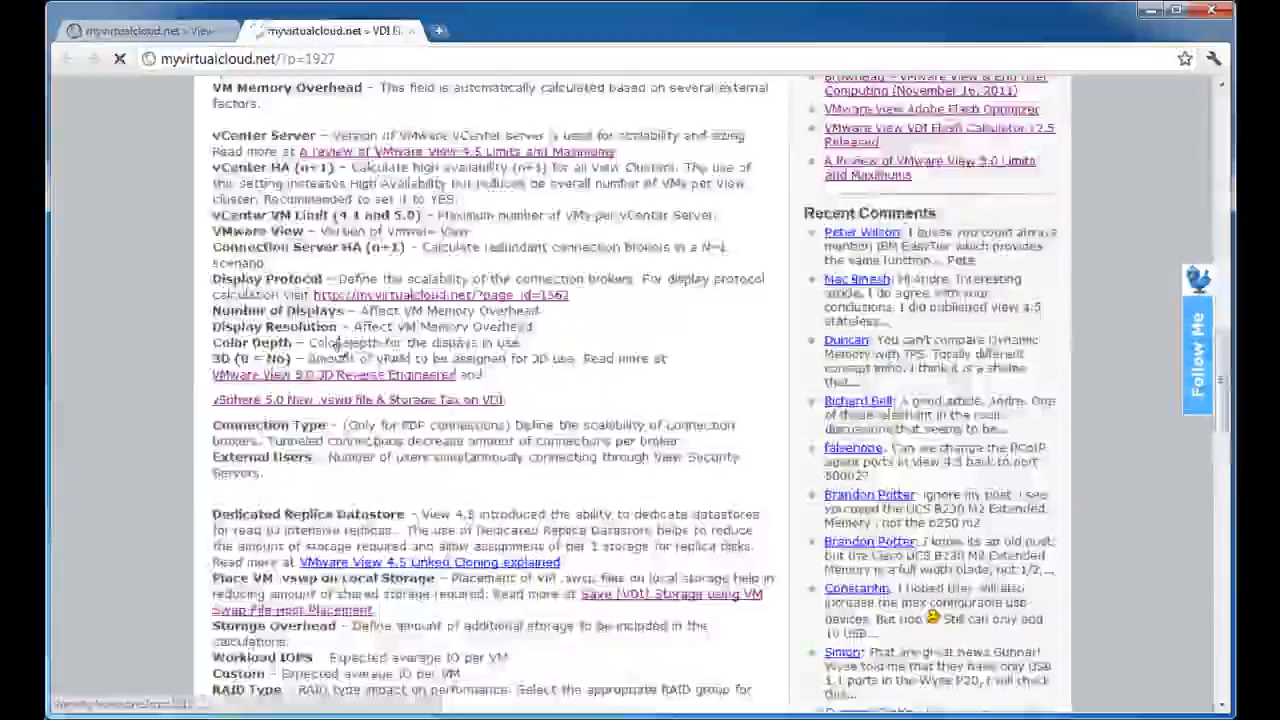
pyautogui.scroll(5, 340, 343)
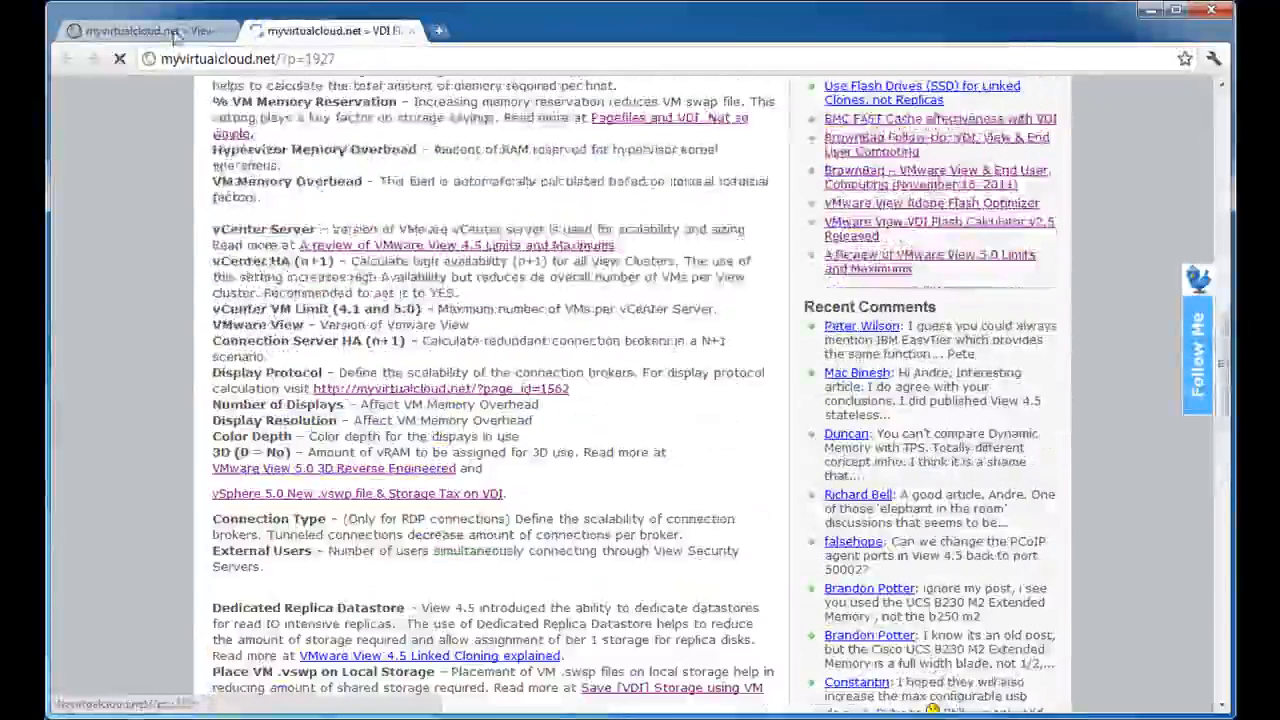
pyautogui.click(170, 32)
# Set the number of VMs to 1024 and the concurrent VMs to 900 in the calculator inputs.
pyautogui.scroll(-2, 582, 292)
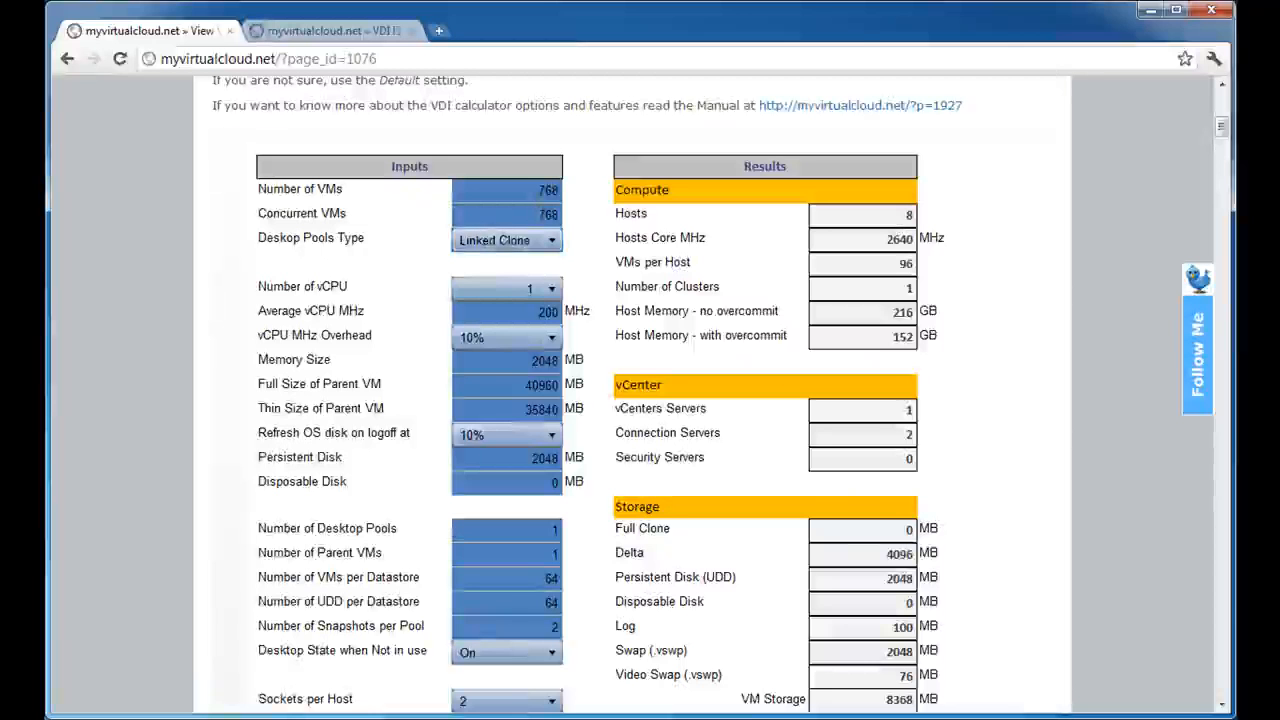
pyautogui.doubleClick(535, 190)
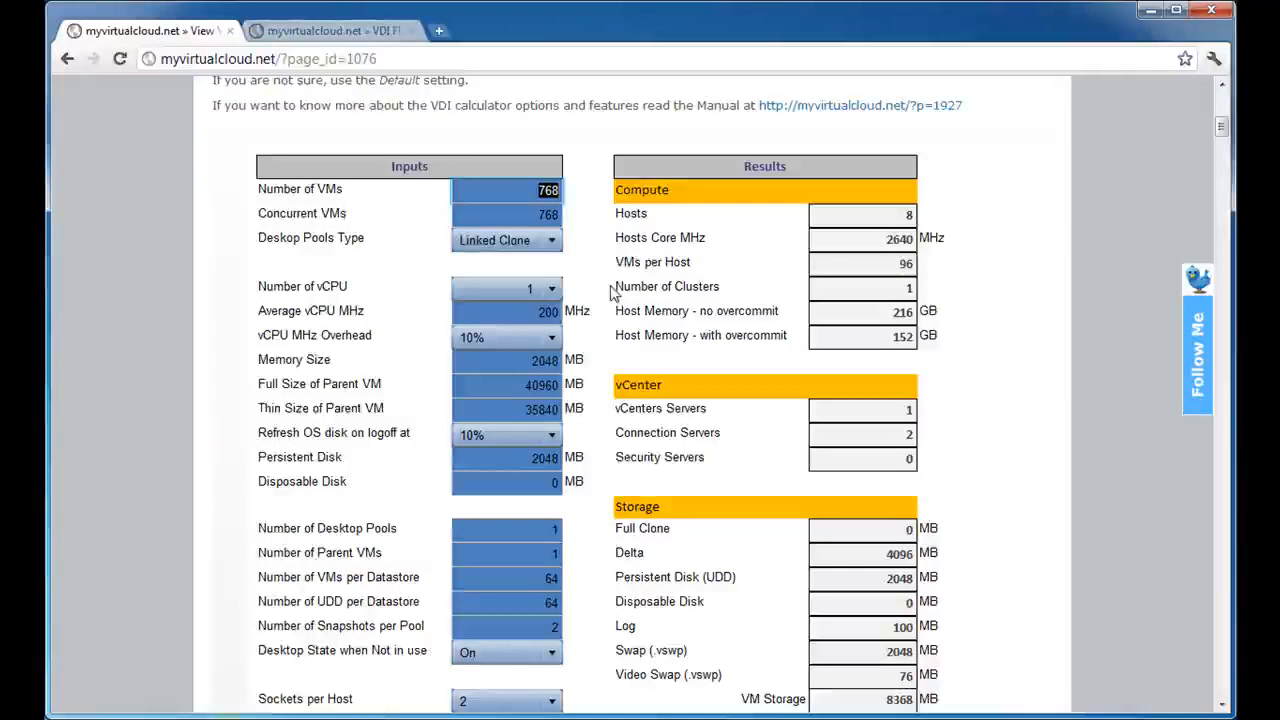
pyautogui.write('1024')
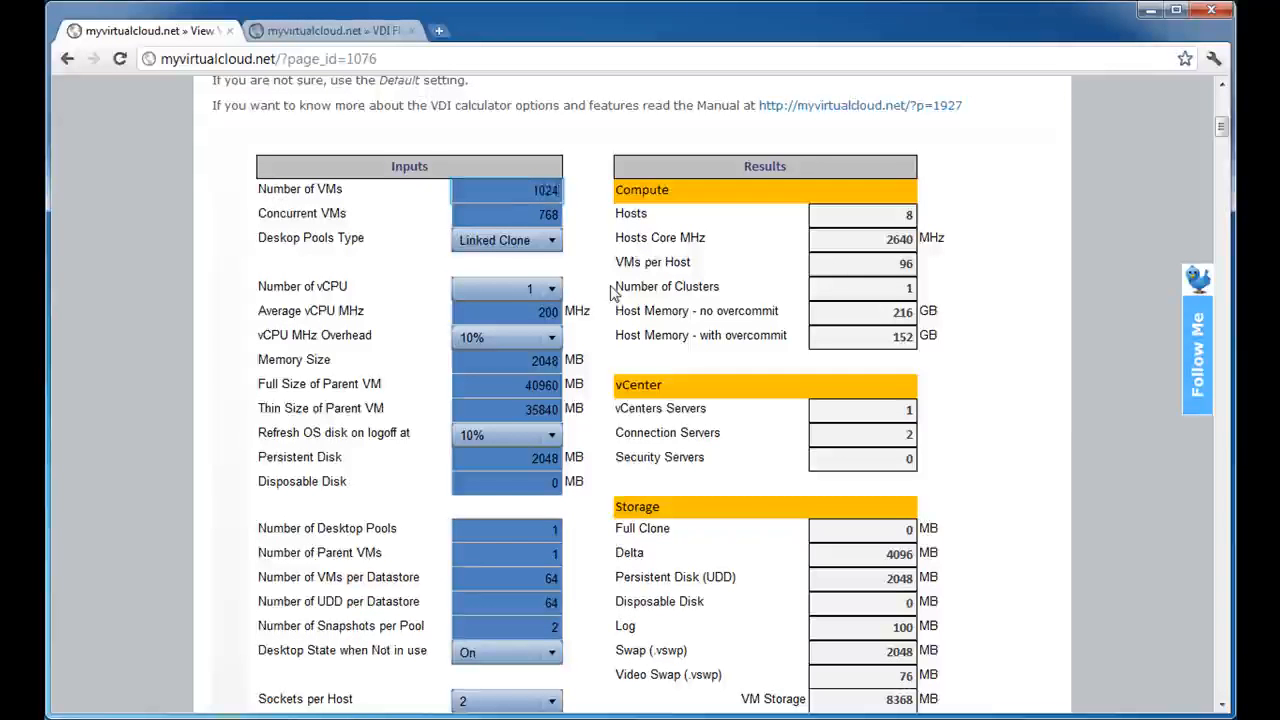
pyautogui.press('Tab')
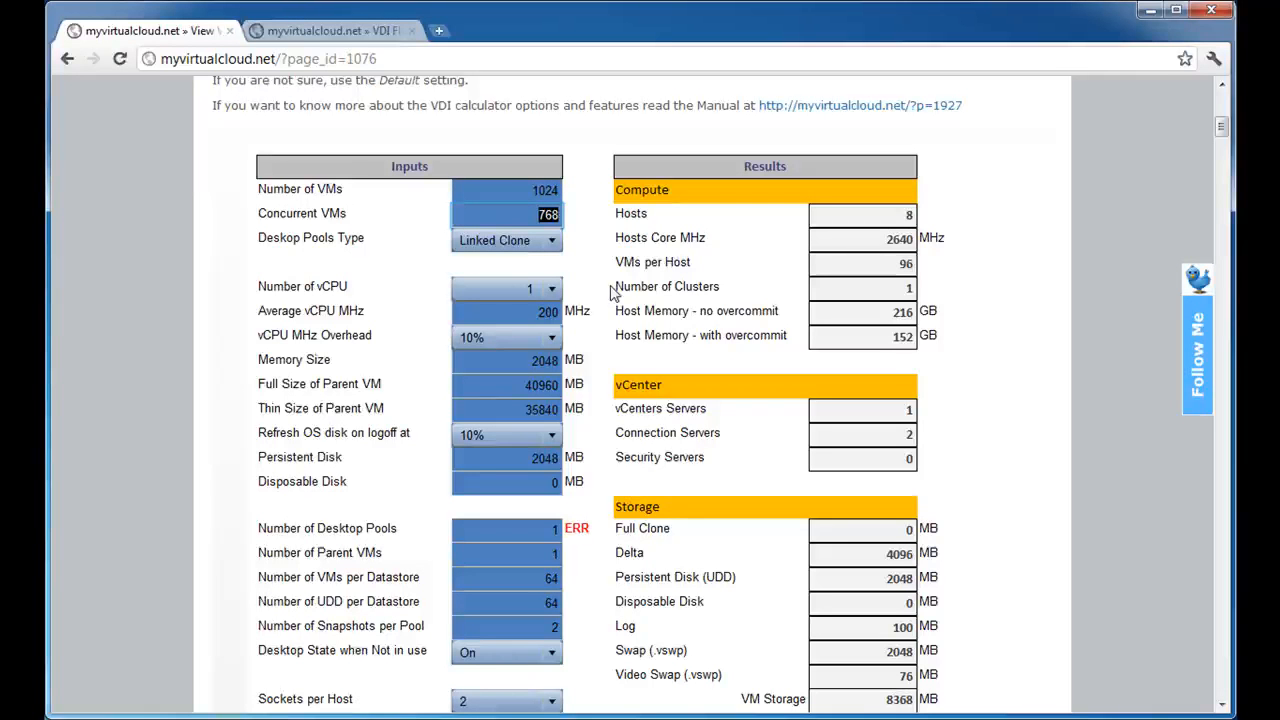
pyautogui.write('900')
pyautogui.press('Tab')
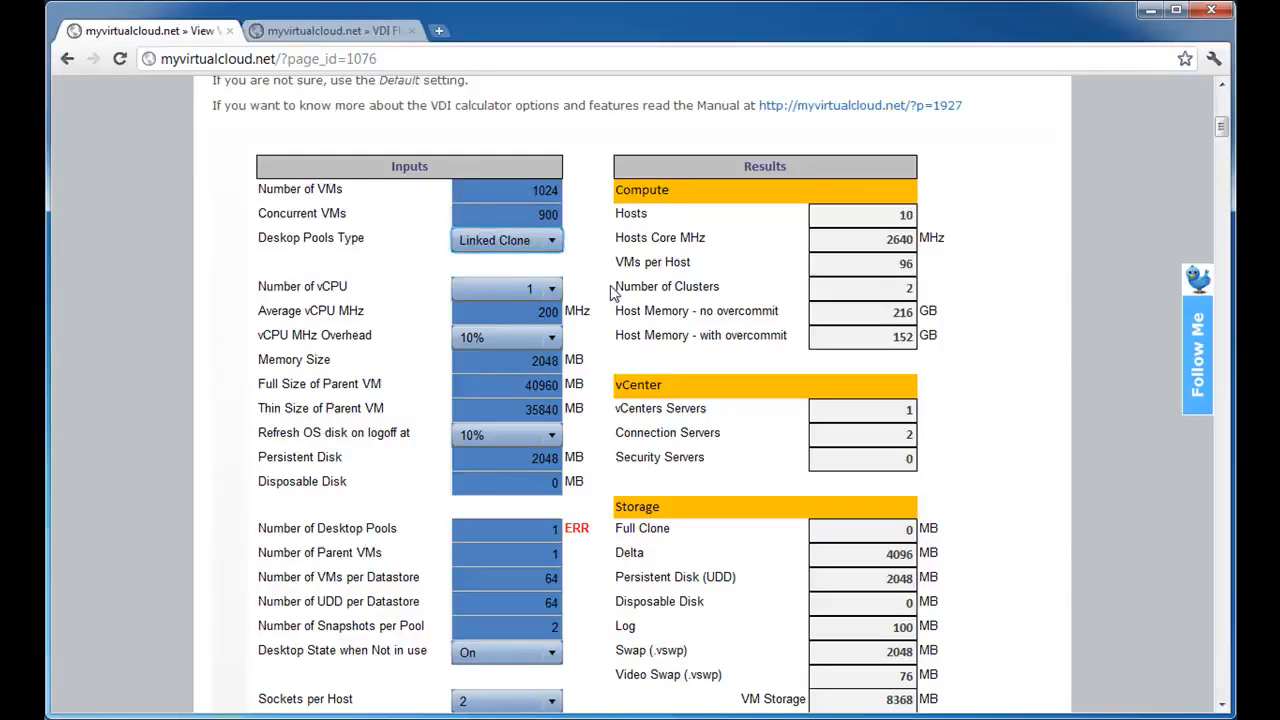
# Try Full Clone as the desktop pools type and switch it back to Linked Clone.
pyautogui.click(545, 247)
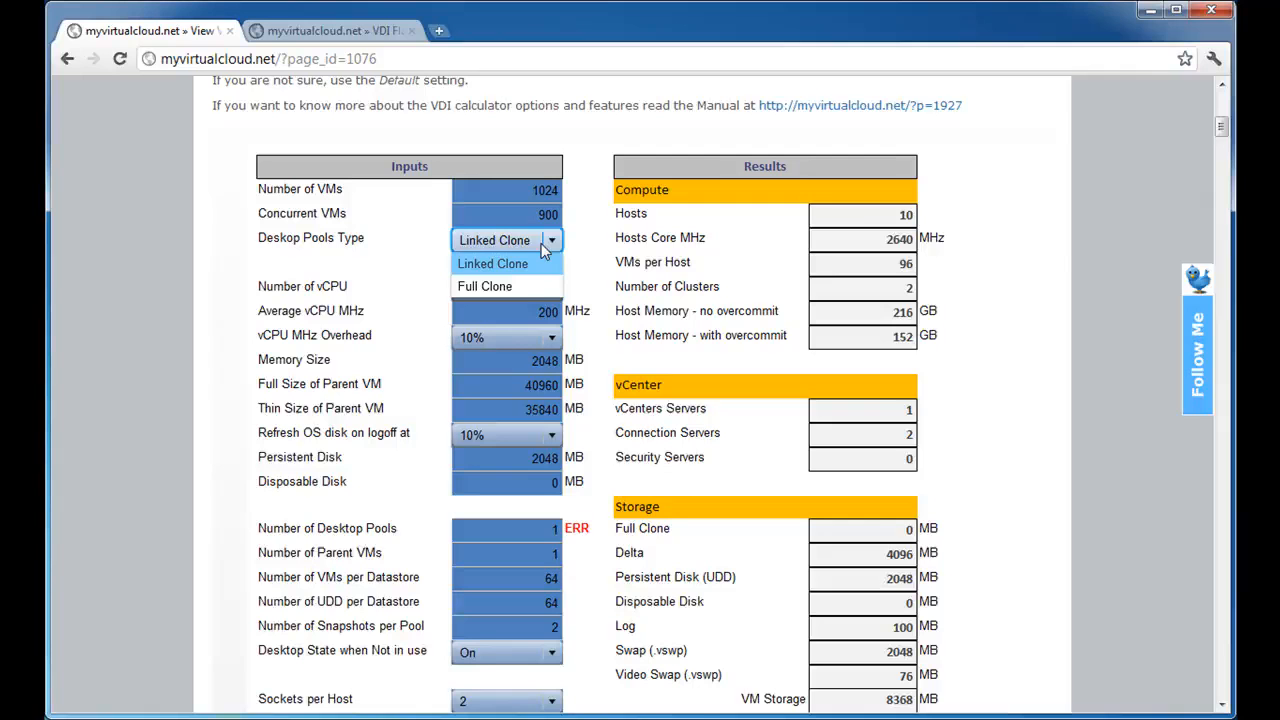
pyautogui.click(519, 280)
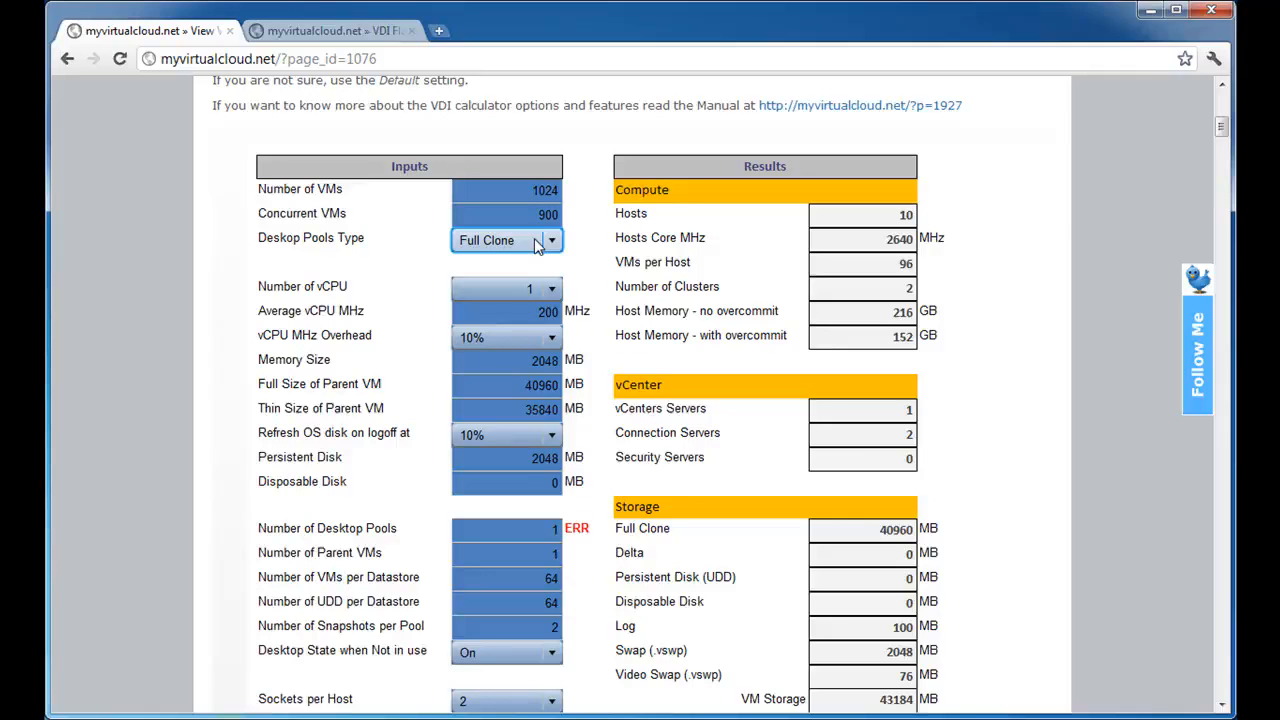
pyautogui.click(534, 238)
pyautogui.click(522, 263)
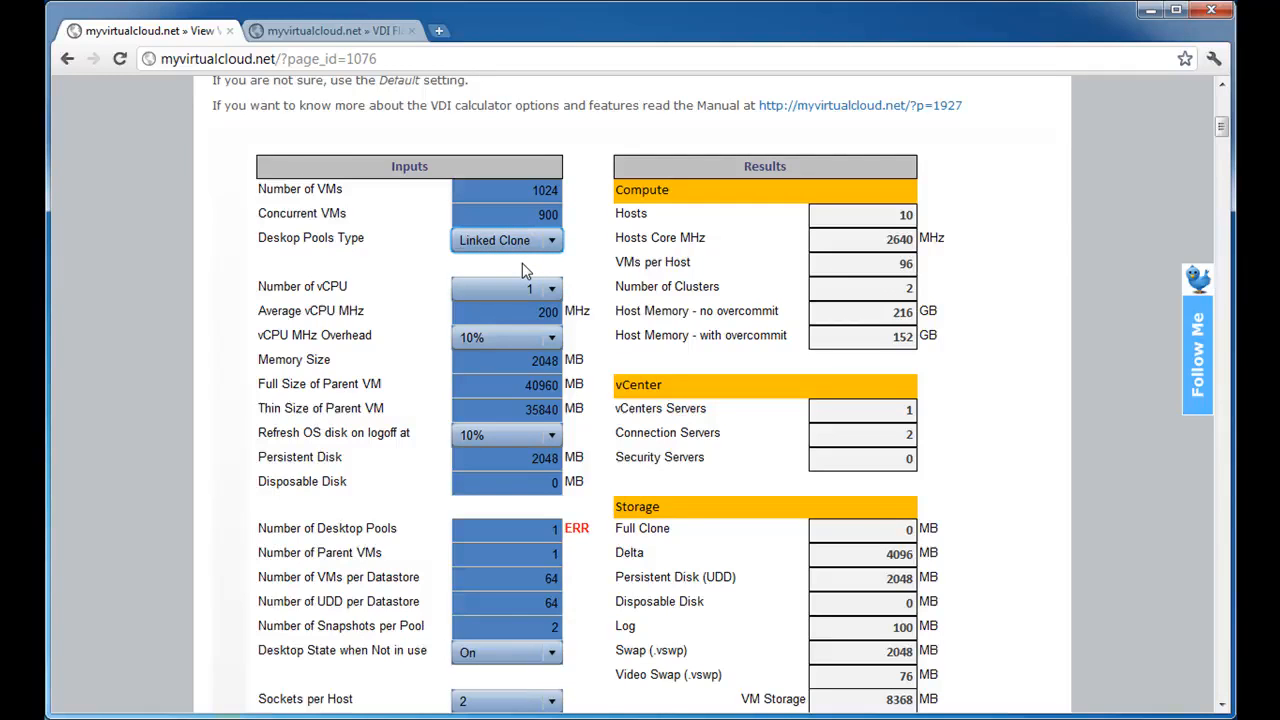
# Keep the number of vCPUs at 1 and set the average vCPU speed to 300 MHz.
pyautogui.click(530, 288)
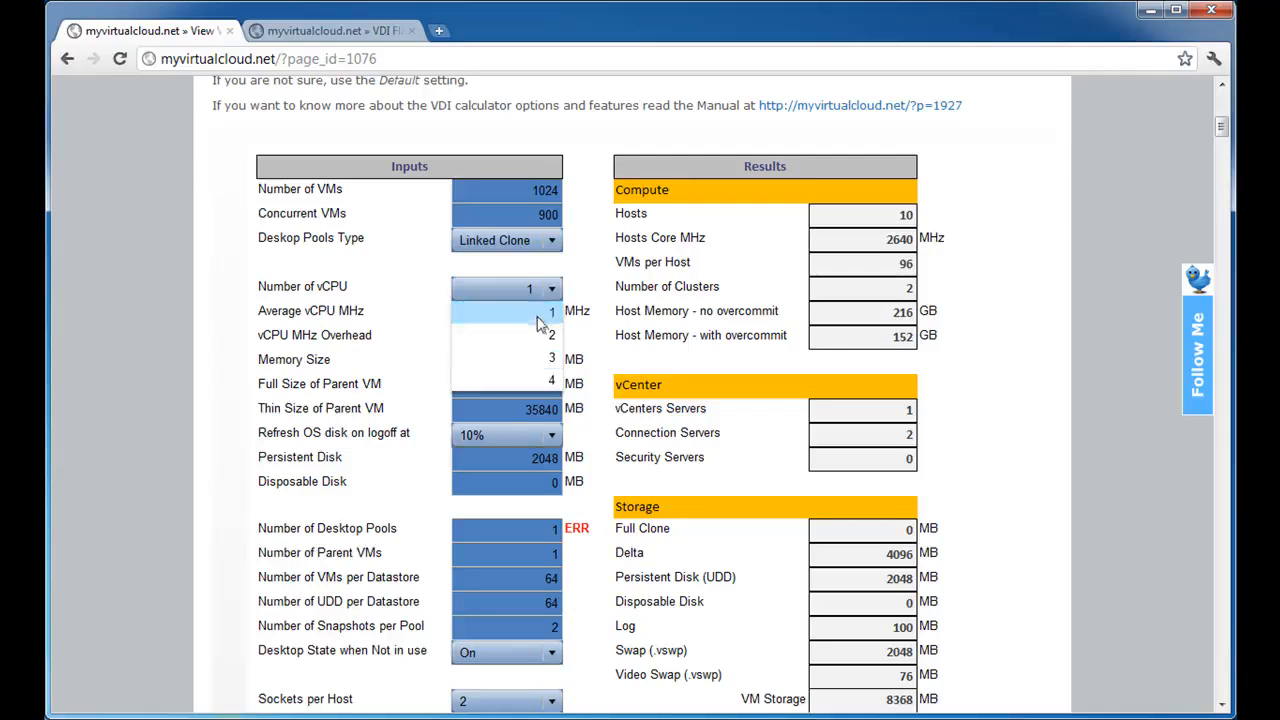
pyautogui.click(540, 318)
pyautogui.click(548, 312)
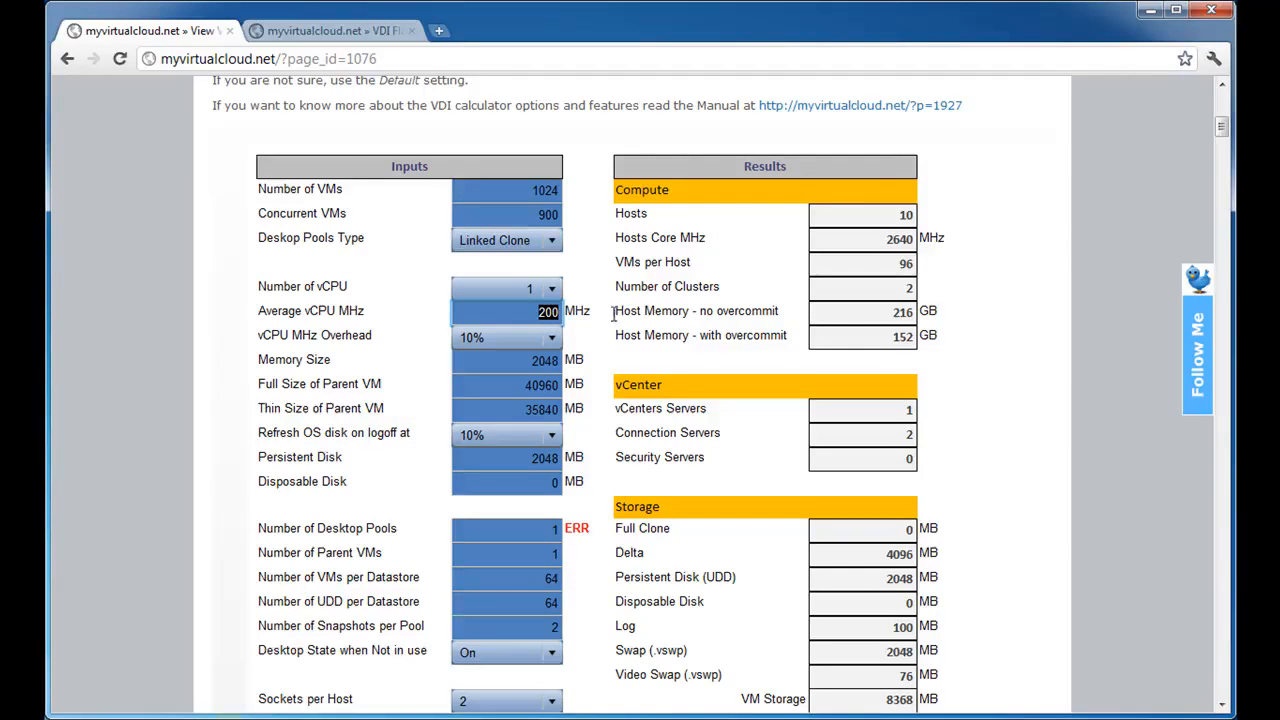
pyautogui.write('300')
pyautogui.press('Tab')
# Review the available vCPU MHz overhead percentages and choose 10%.
pyautogui.click(490, 340)
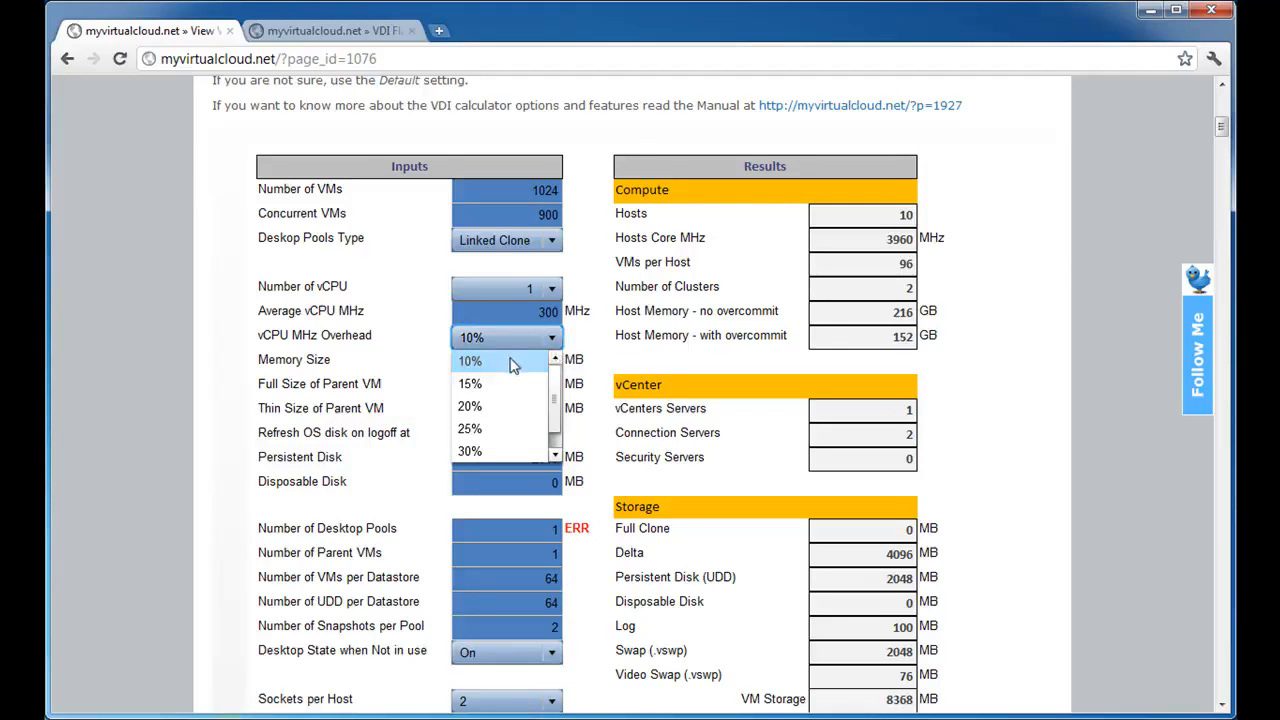
pyautogui.click(527, 340)
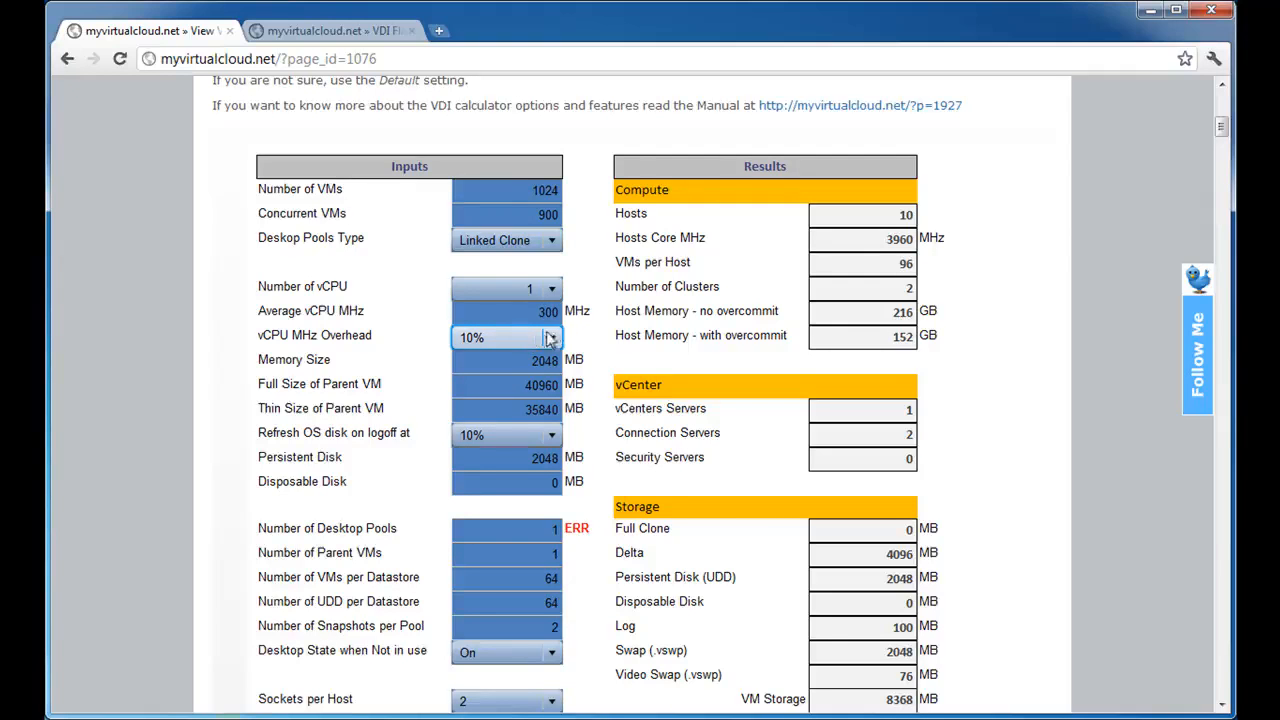
pyautogui.click(552, 338)
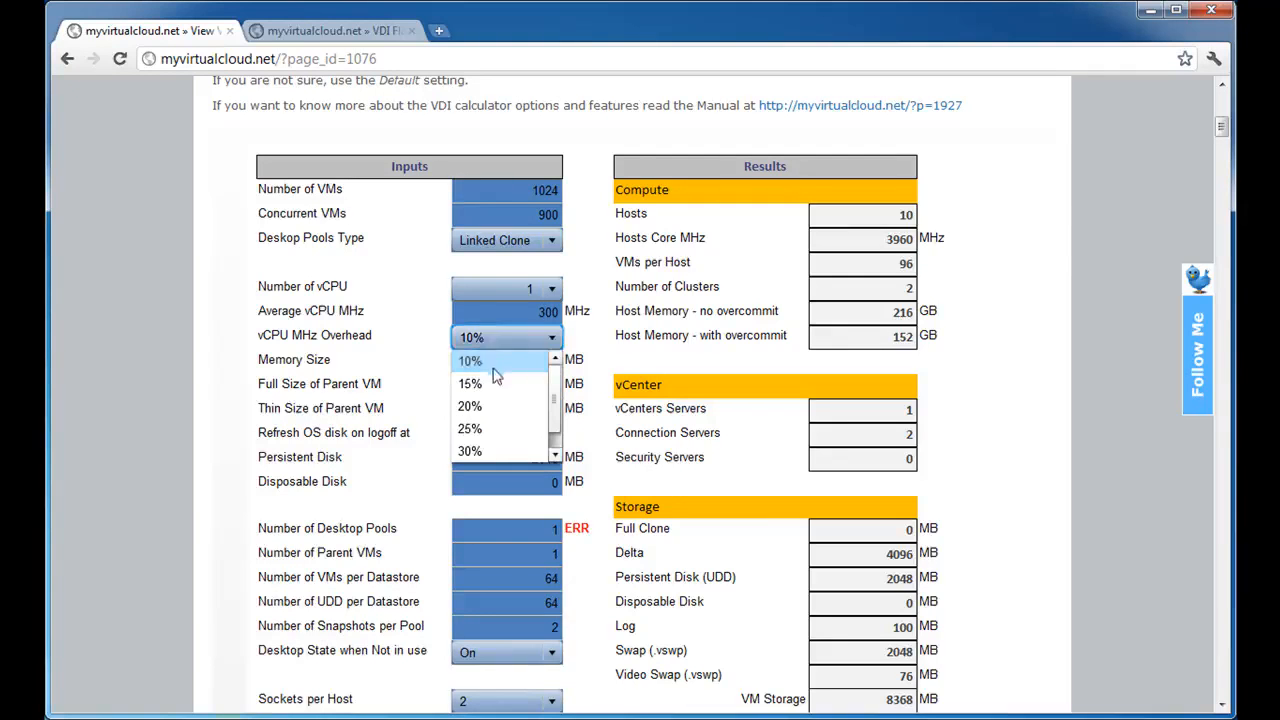
pyautogui.click(555, 454)
pyautogui.moveTo(558, 443); pyautogui.dragTo(550, 385)
pyautogui.click(486, 361)
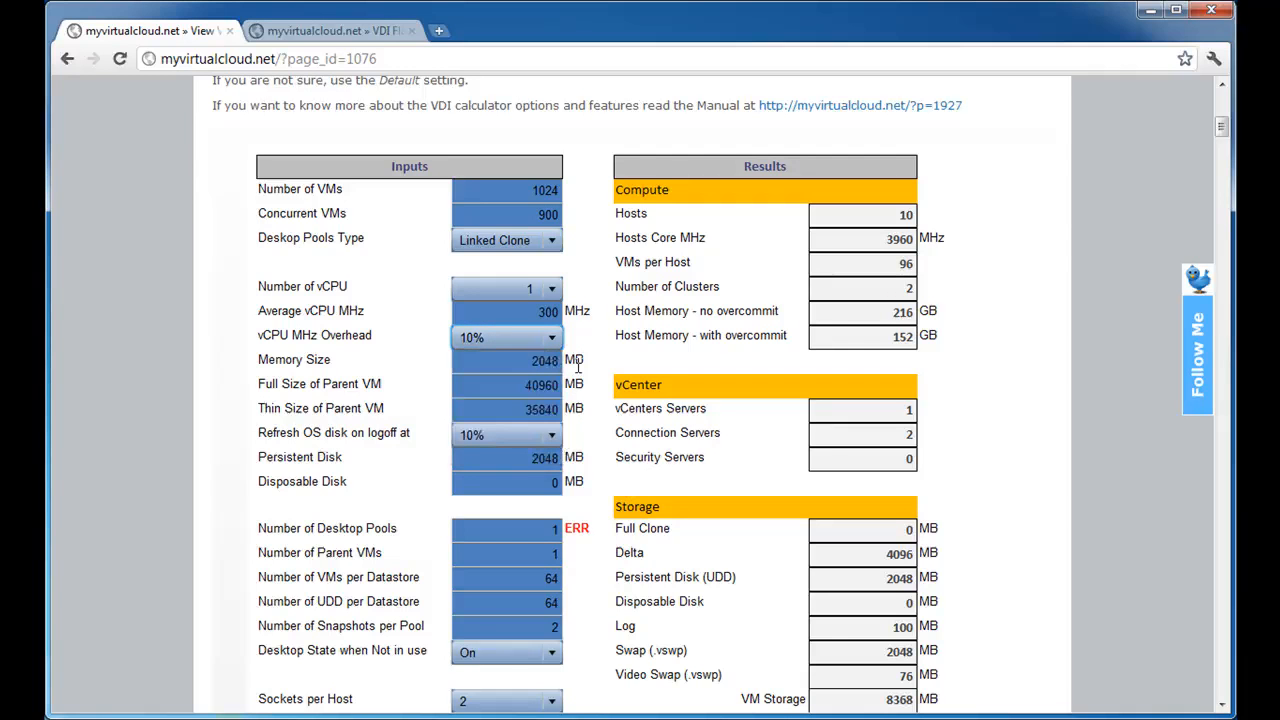
# Set the thin size of the parent VM to 20000 MB, keeping the default memory and full disk sizes.
pyautogui.press('Tab')
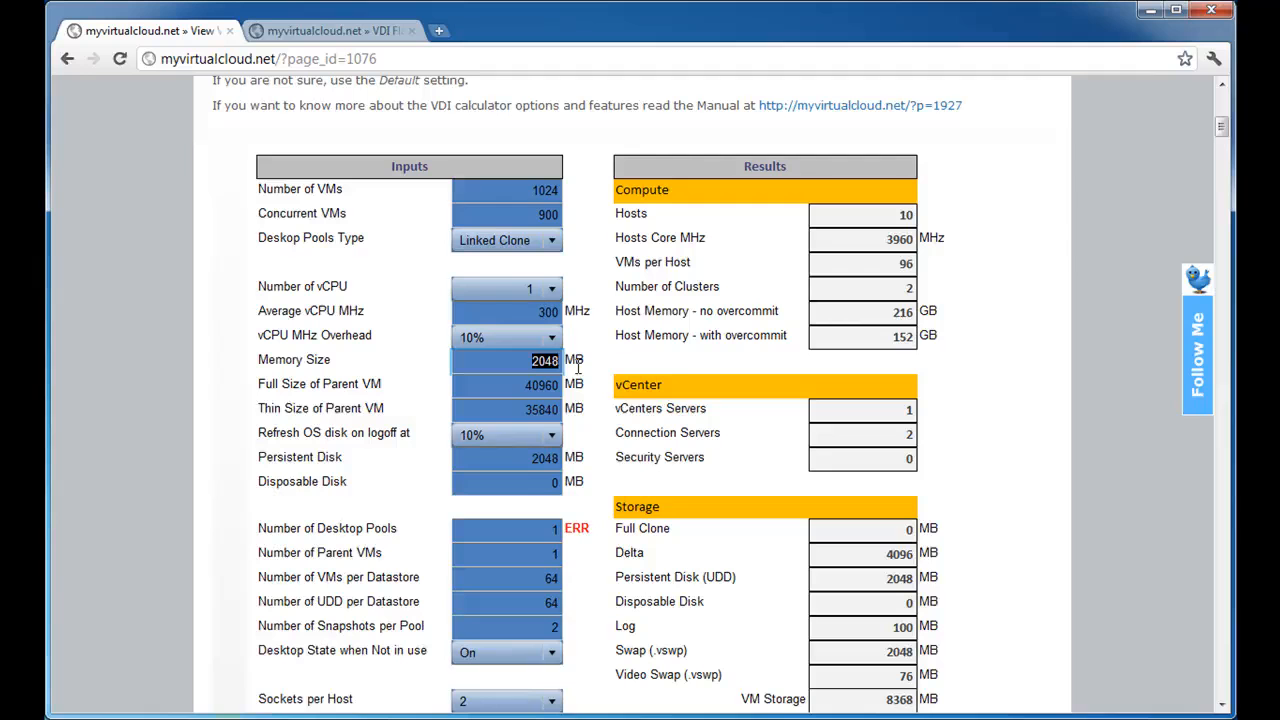
pyautogui.press('Tab')
pyautogui.press('Tab')
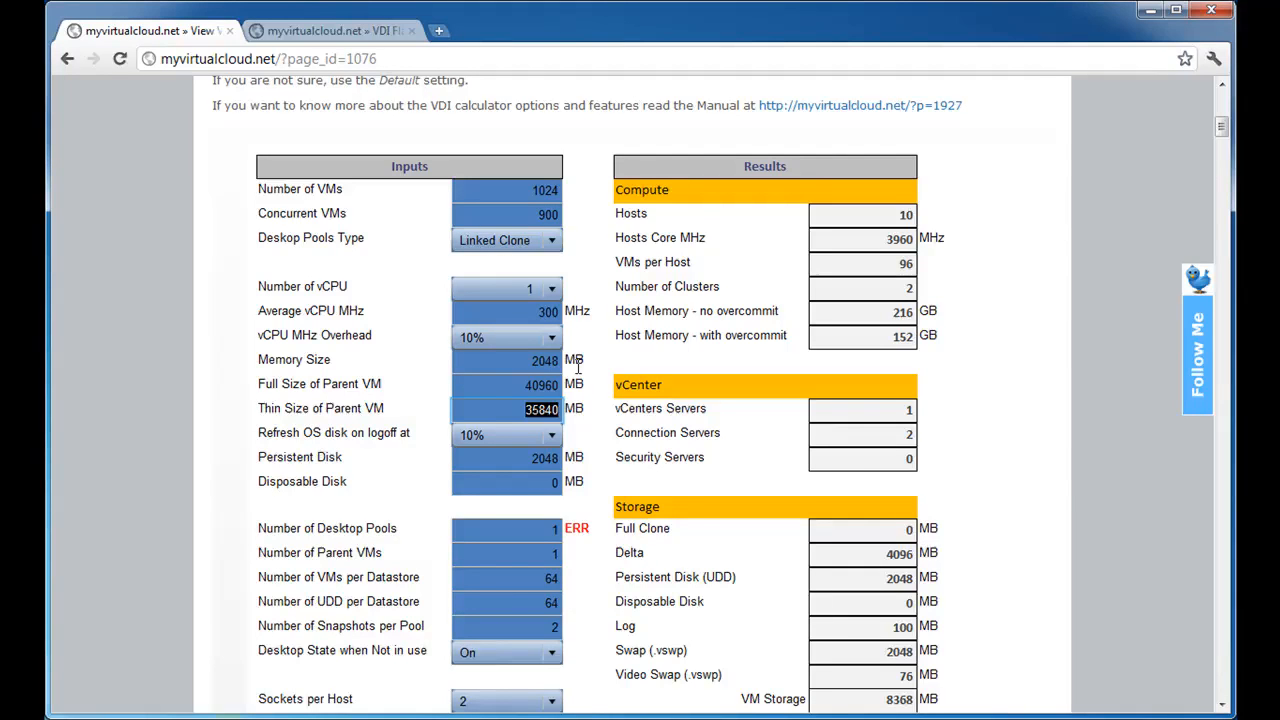
pyautogui.write('20000')
pyautogui.press('Tab')
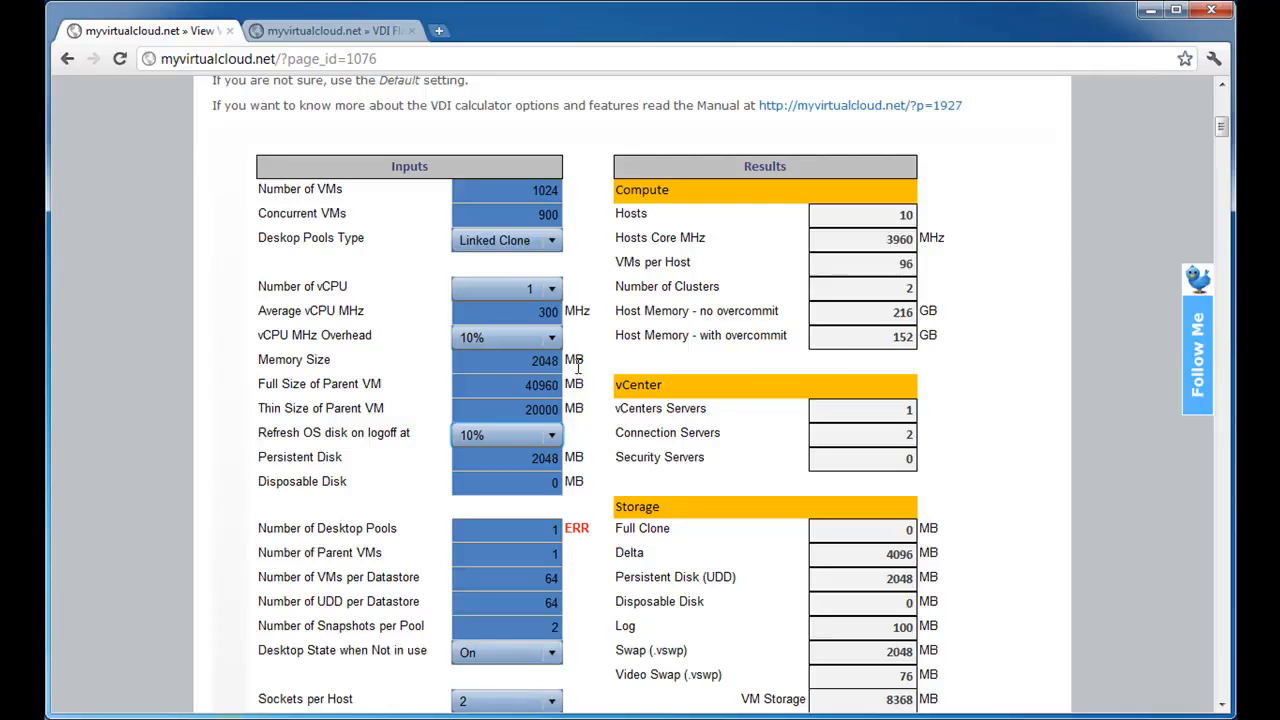
# Review the percentage options for refreshing the OS disk on logoff and highlight the Delta storage result.
pyautogui.click(521, 436)
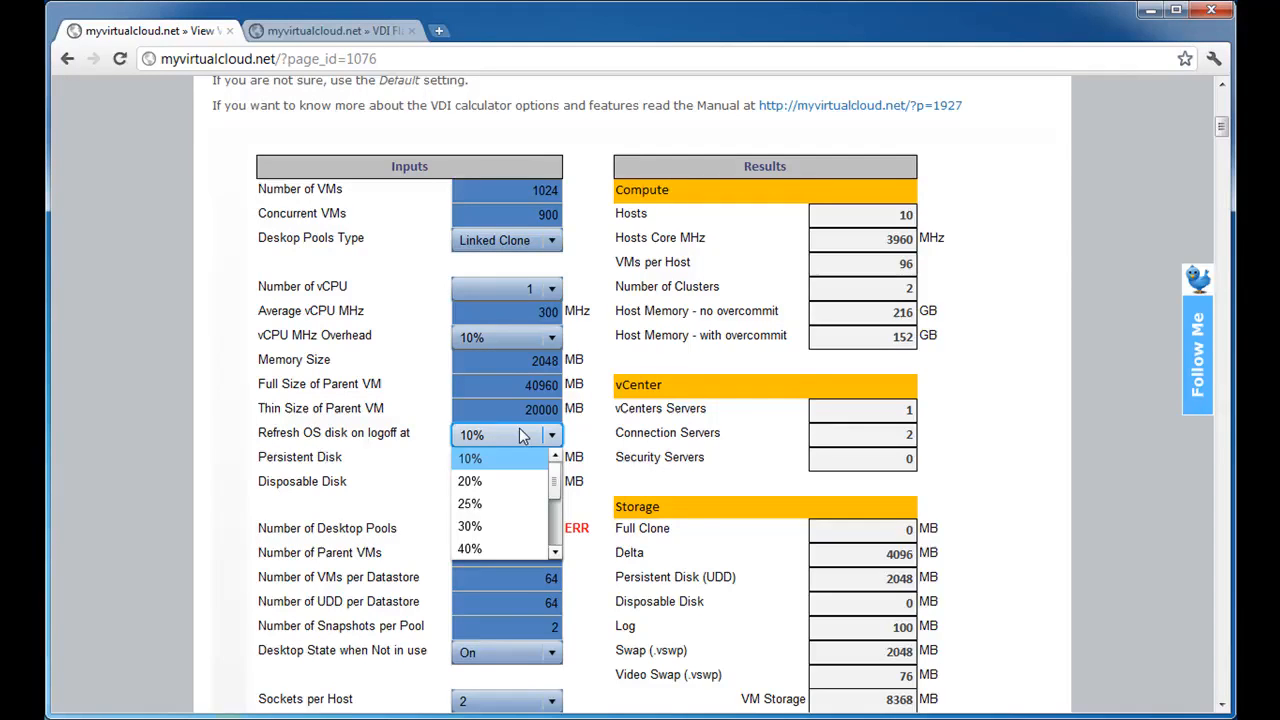
pyautogui.click(520, 435)
pyautogui.click(520, 435)
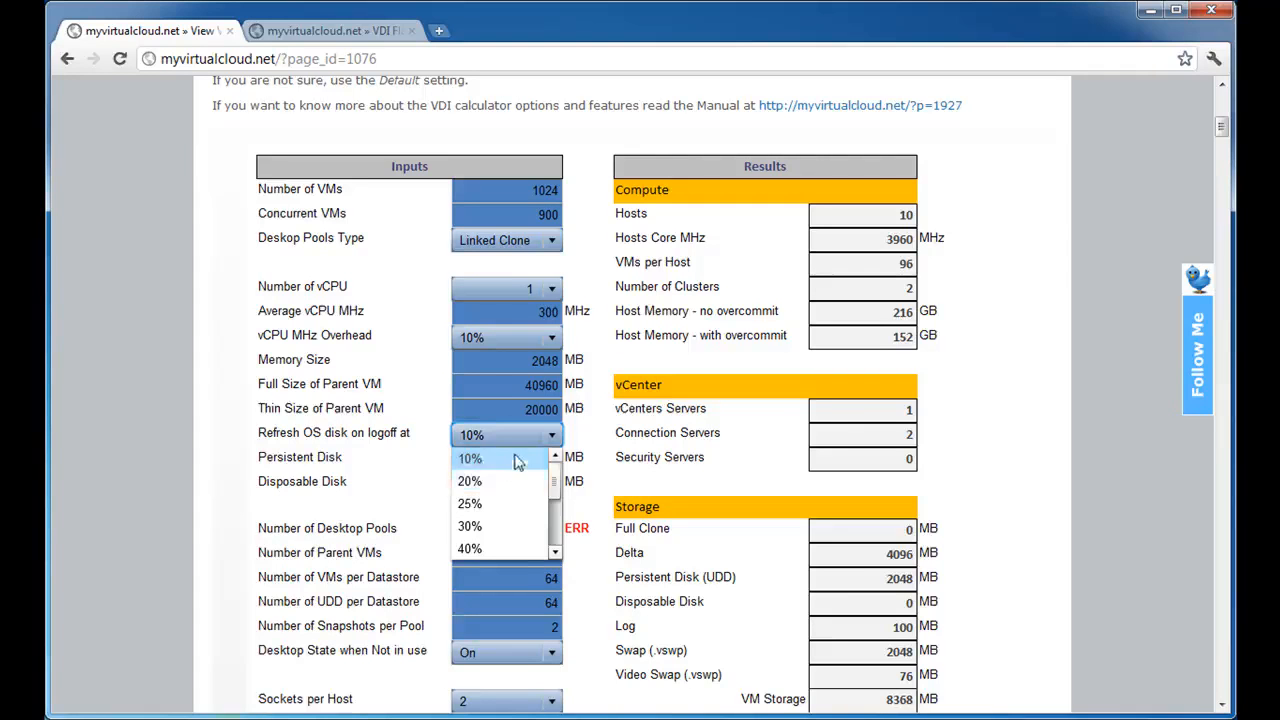
pyautogui.click(548, 447)
pyautogui.moveTo(886, 553); pyautogui.dragTo(926, 553)
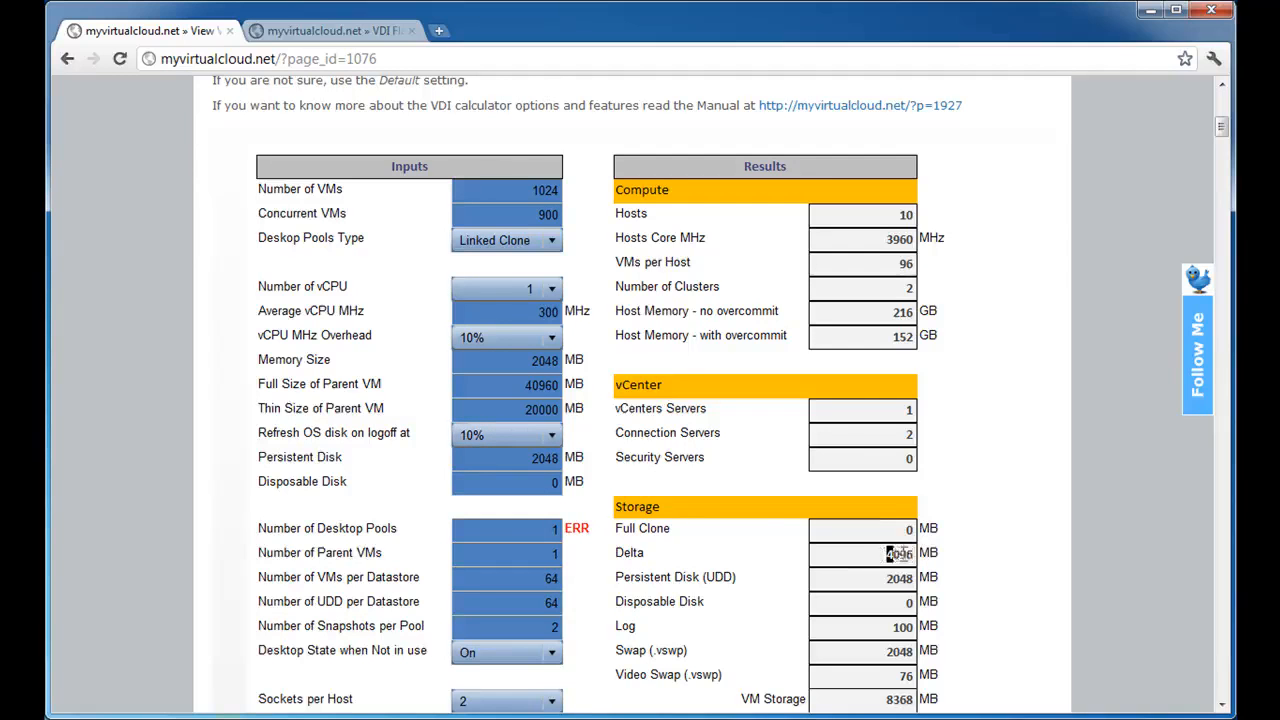
# Try 20% and 25% for refreshing the OS disk on logoff, compare the Delta storage, and return to 10%.
pyautogui.click(548, 436)
pyautogui.click(520, 483)
pyautogui.moveTo(878, 560); pyautogui.dragTo(948, 557)
pyautogui.doubleClick(509, 392)
pyautogui.click(510, 441)
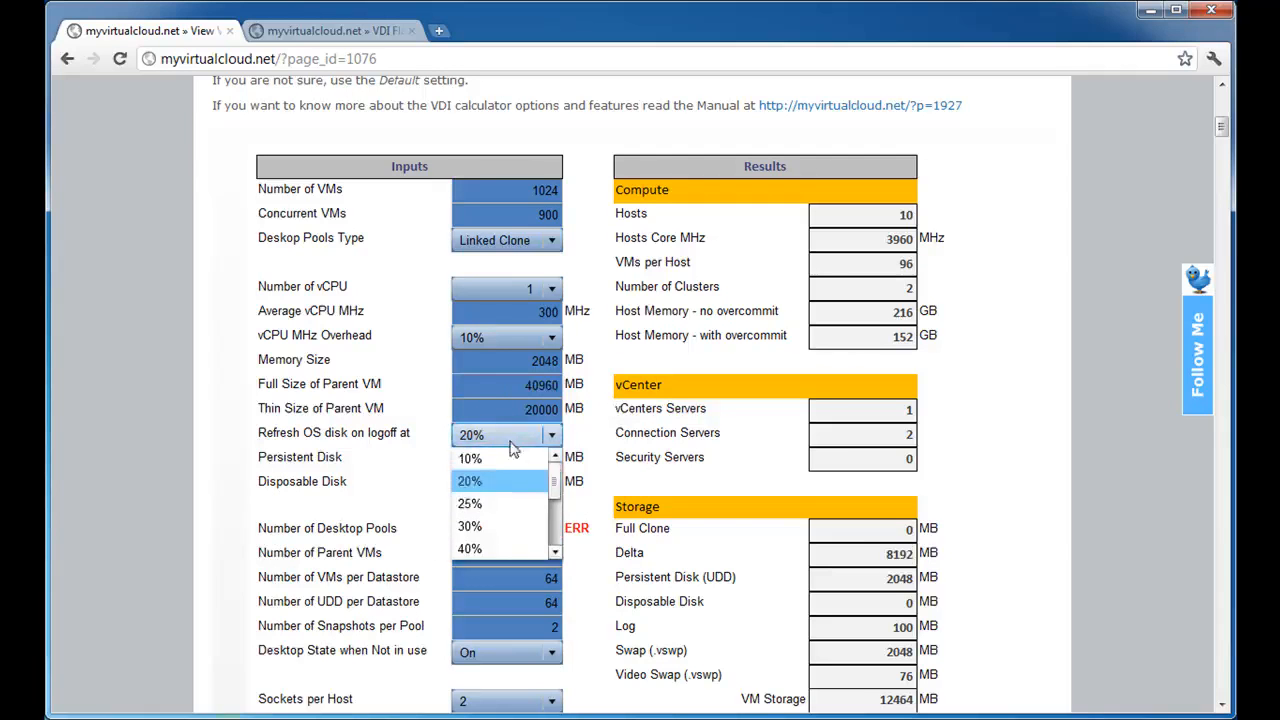
pyautogui.click(527, 509)
pyautogui.click(515, 436)
pyautogui.scroll(1, 500, 468)
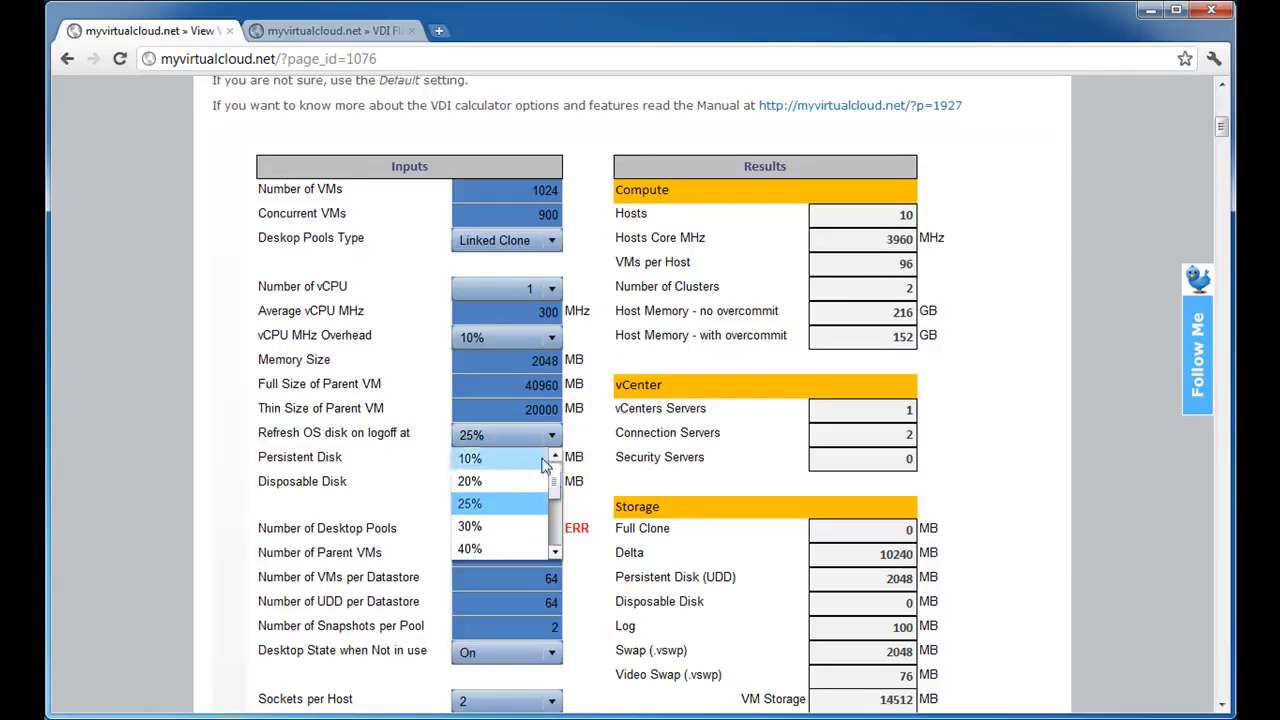
pyautogui.click(500, 458)
# Set the persistent disk size to 0 MB.
pyautogui.moveTo(558, 459); pyautogui.dragTo(505, 458)
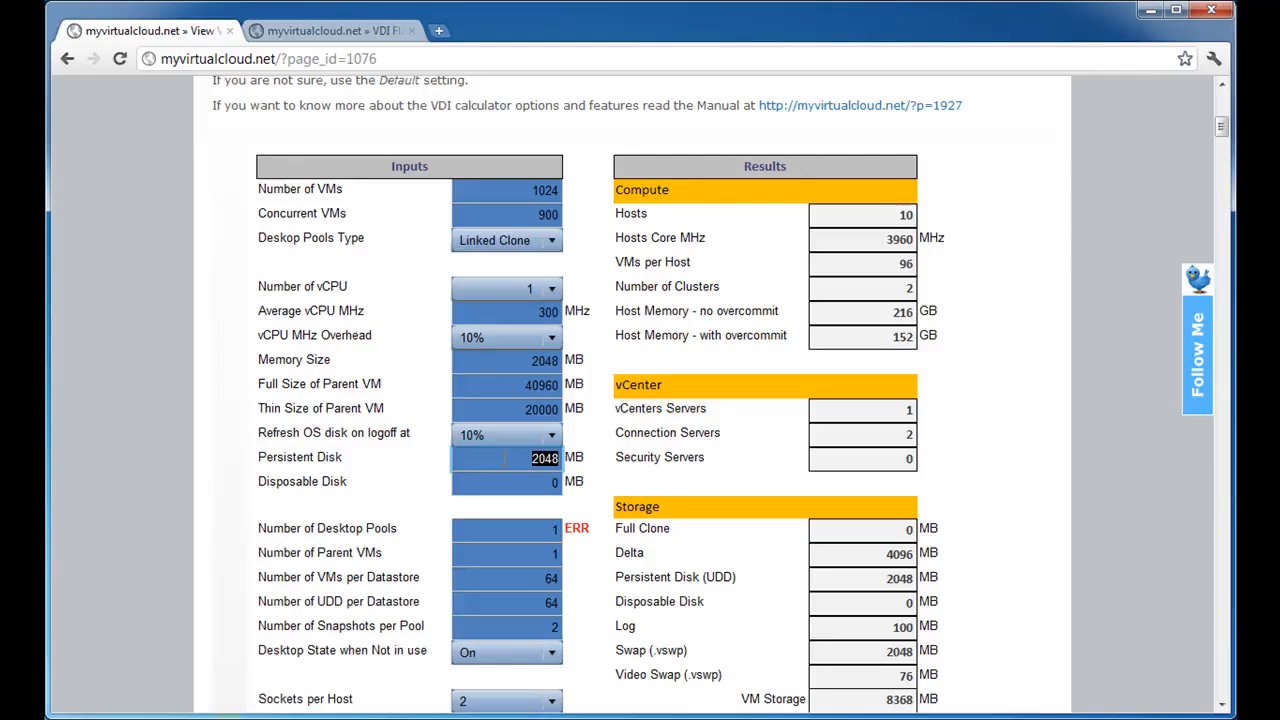
pyautogui.write('0')
pyautogui.press('Tab')
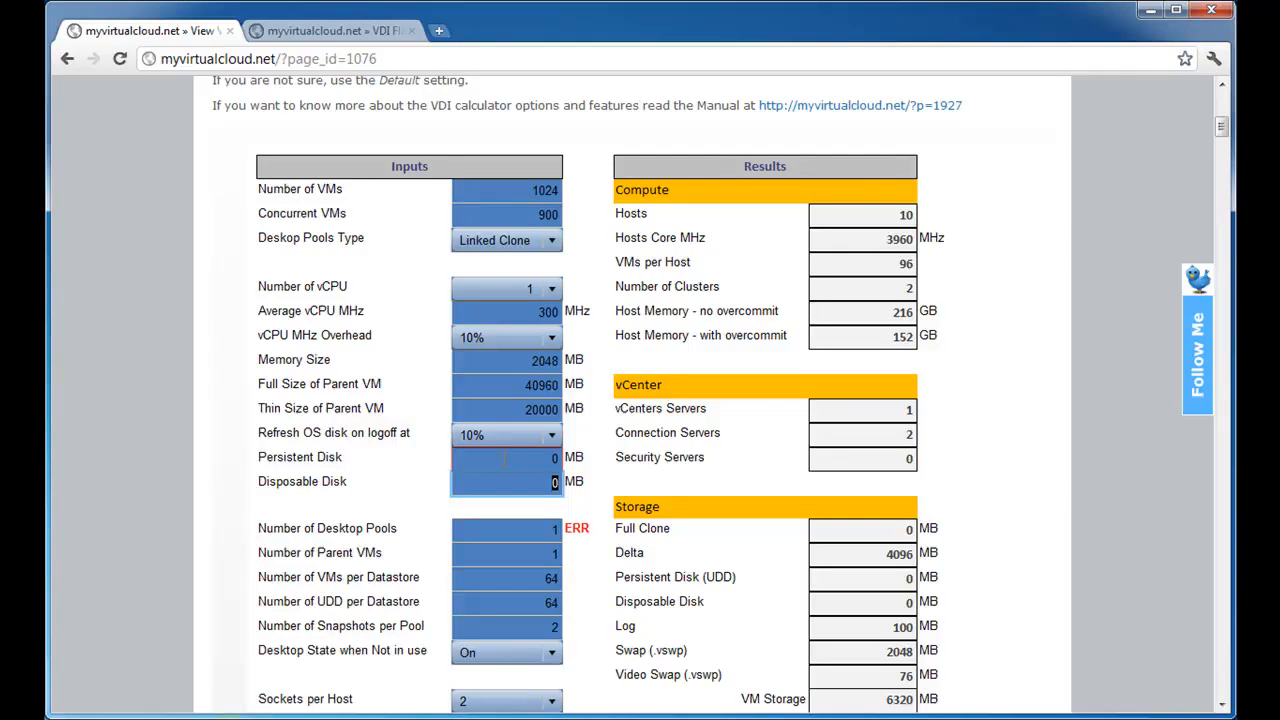
# Check the error flagged on the number of desktop pools and set the number of VMs to 1000.
pyautogui.press('Tab')
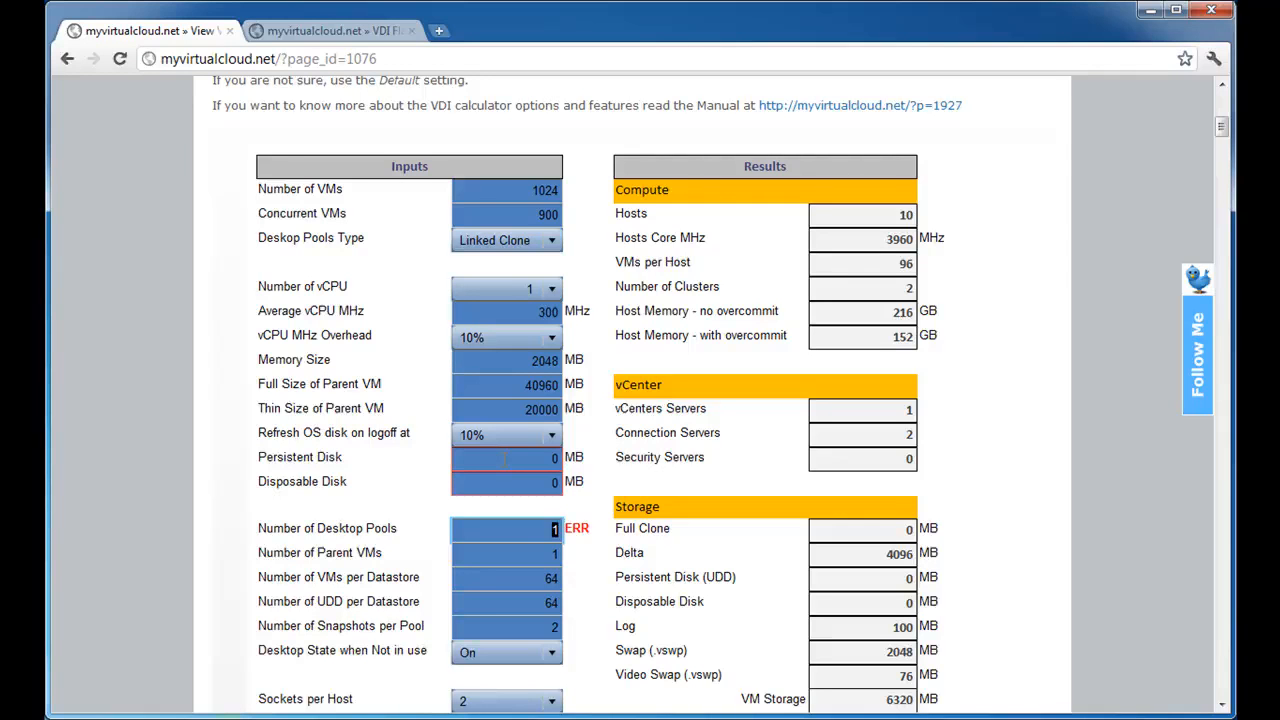
pyautogui.doubleClick(588, 528)
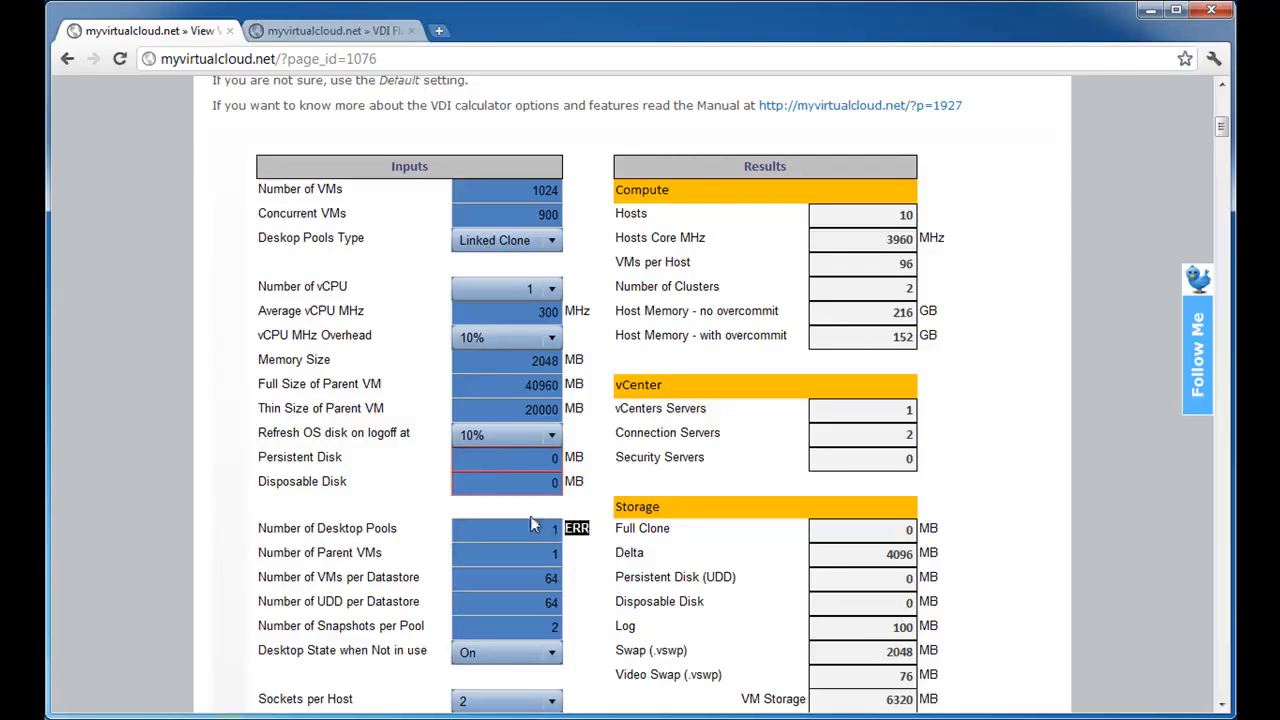
pyautogui.doubleClick(555, 529)
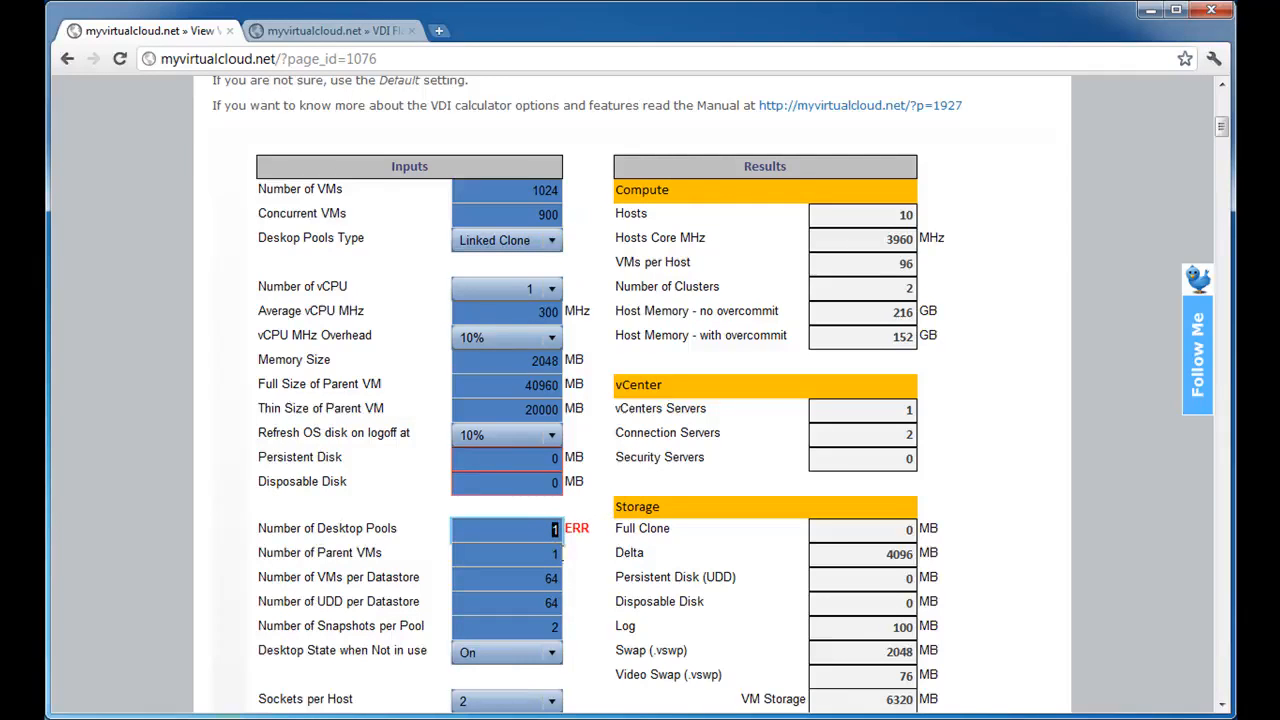
pyautogui.doubleClick(530, 190)
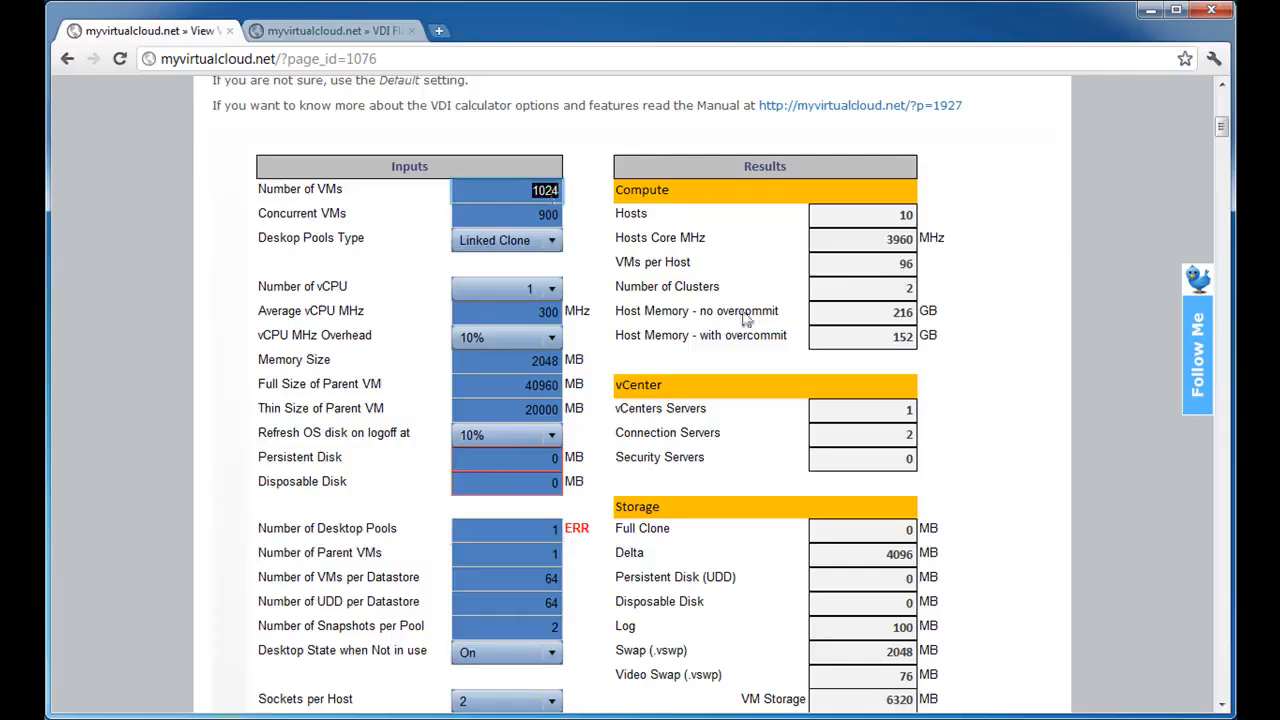
pyautogui.write('1000')
pyautogui.press('Tab')
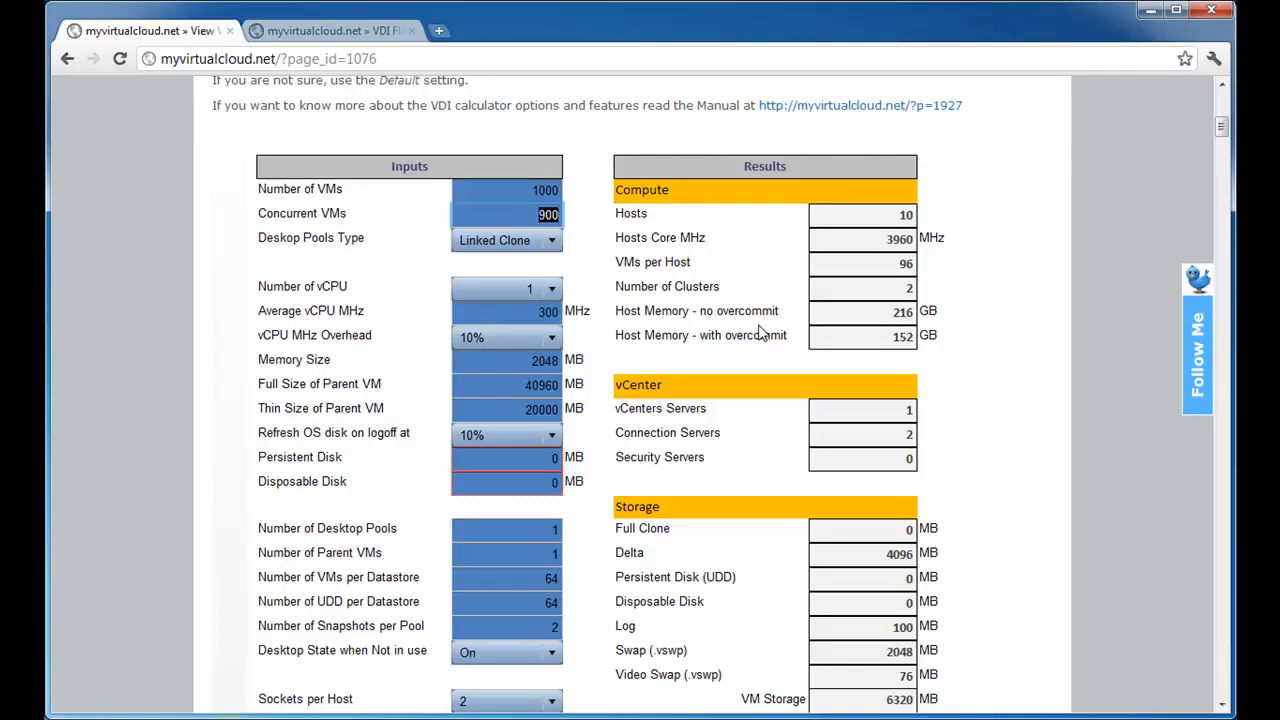
# Keep one desktop pool and one parent VM, and set the number of VMs per datastore to 100.
pyautogui.click(545, 530)
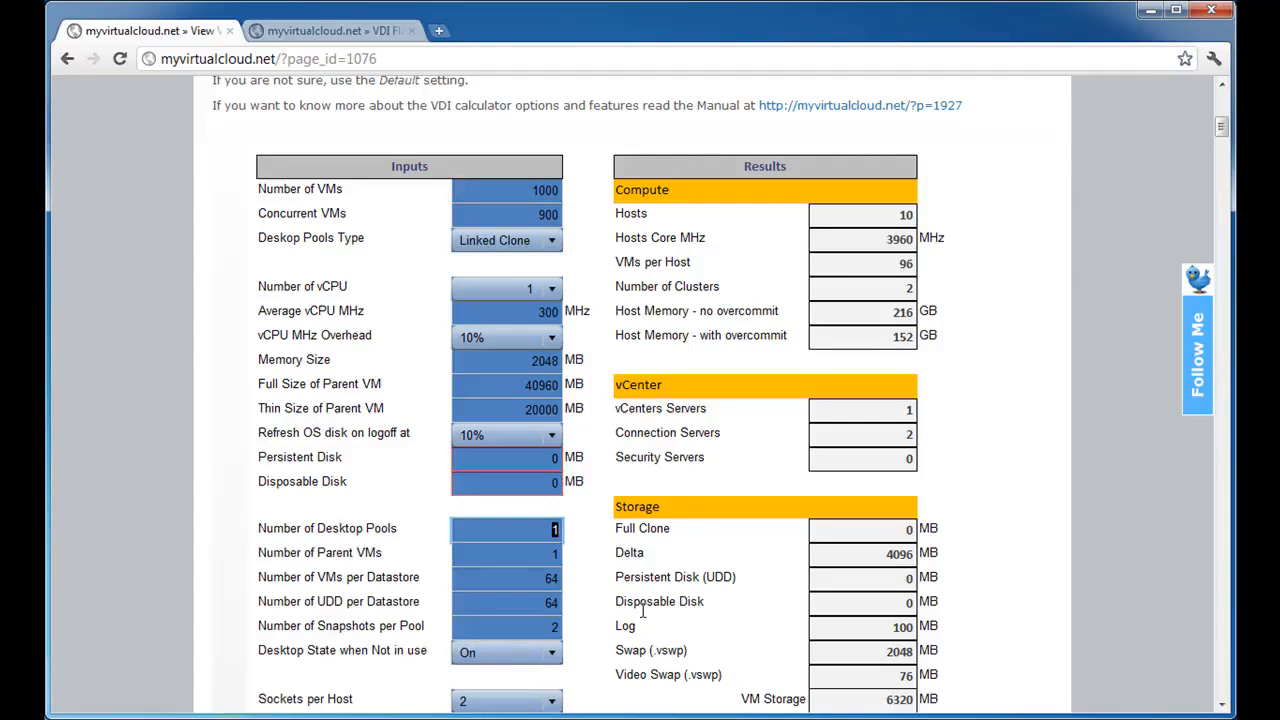
pyautogui.press('Tab')
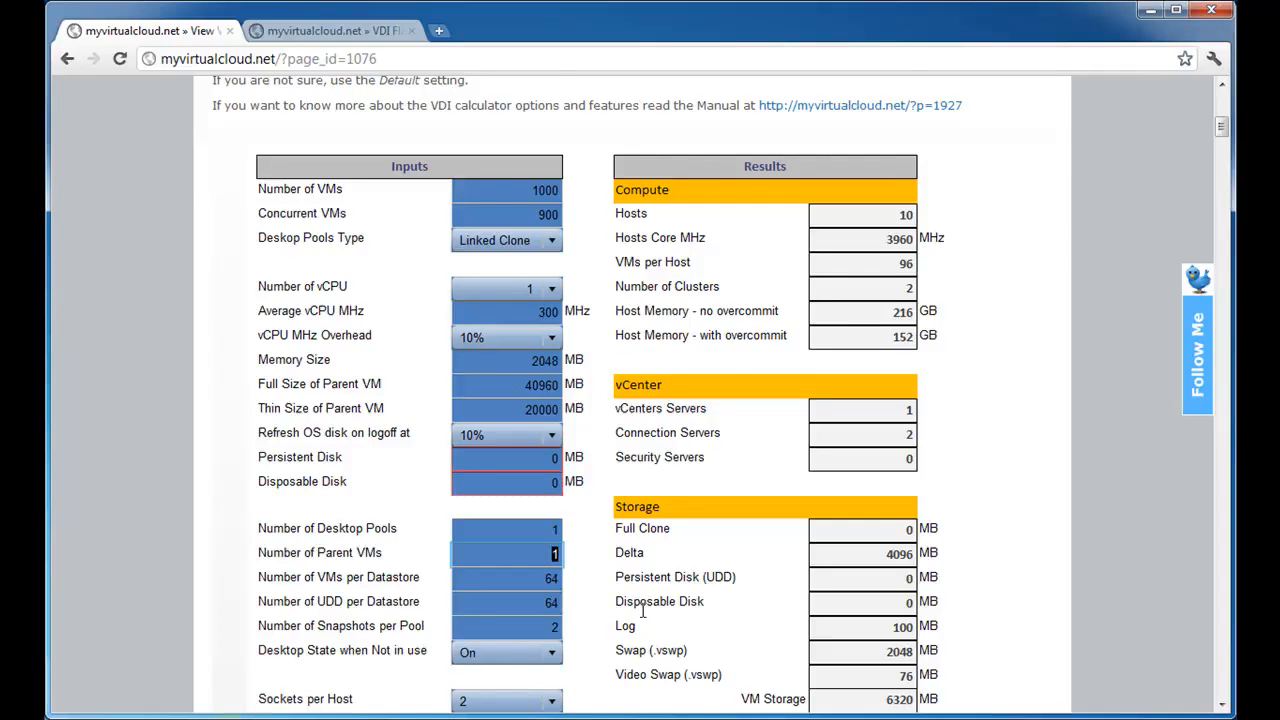
pyautogui.scroll(-2, 643, 612)
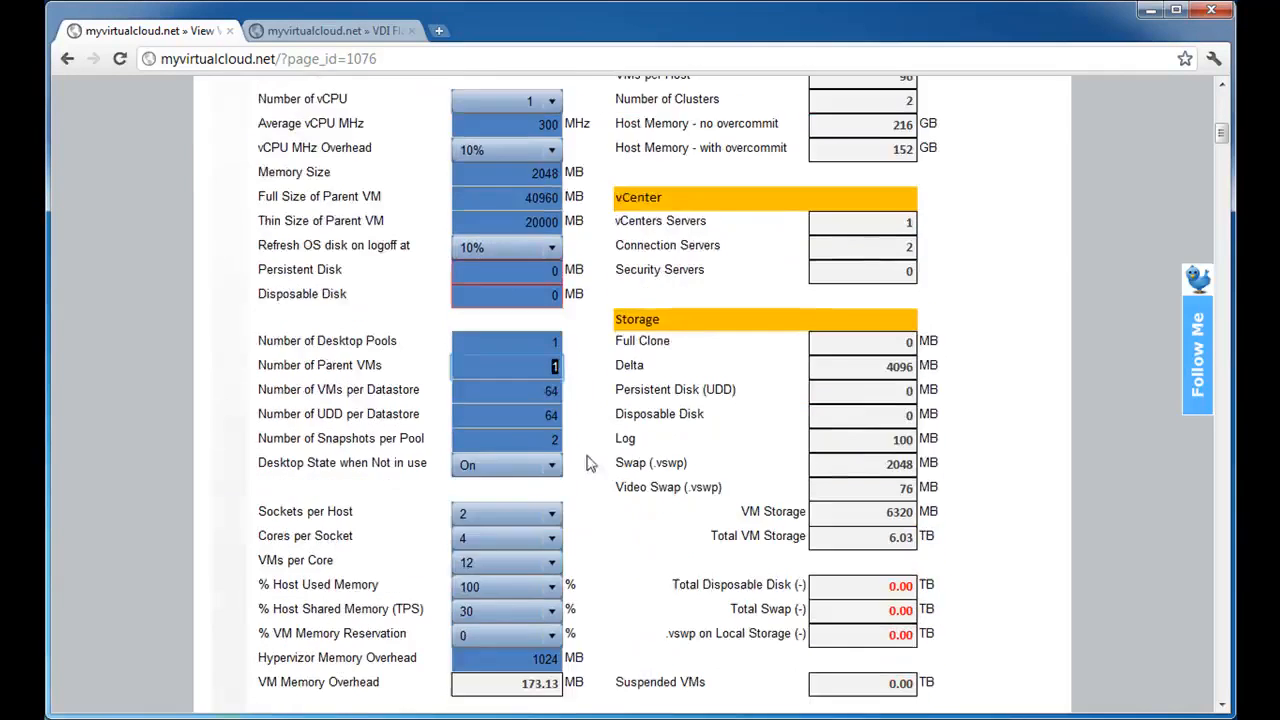
pyautogui.press('Tab')
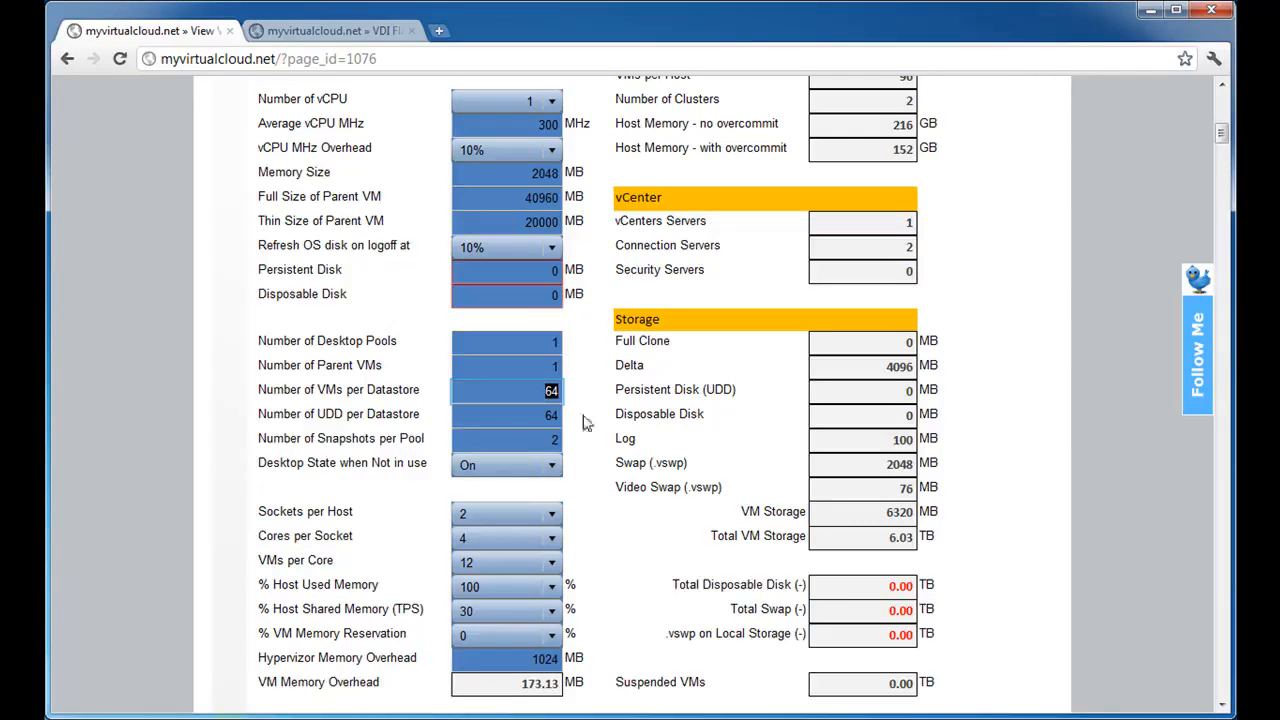
pyautogui.write('160')
pyautogui.press('Tab')
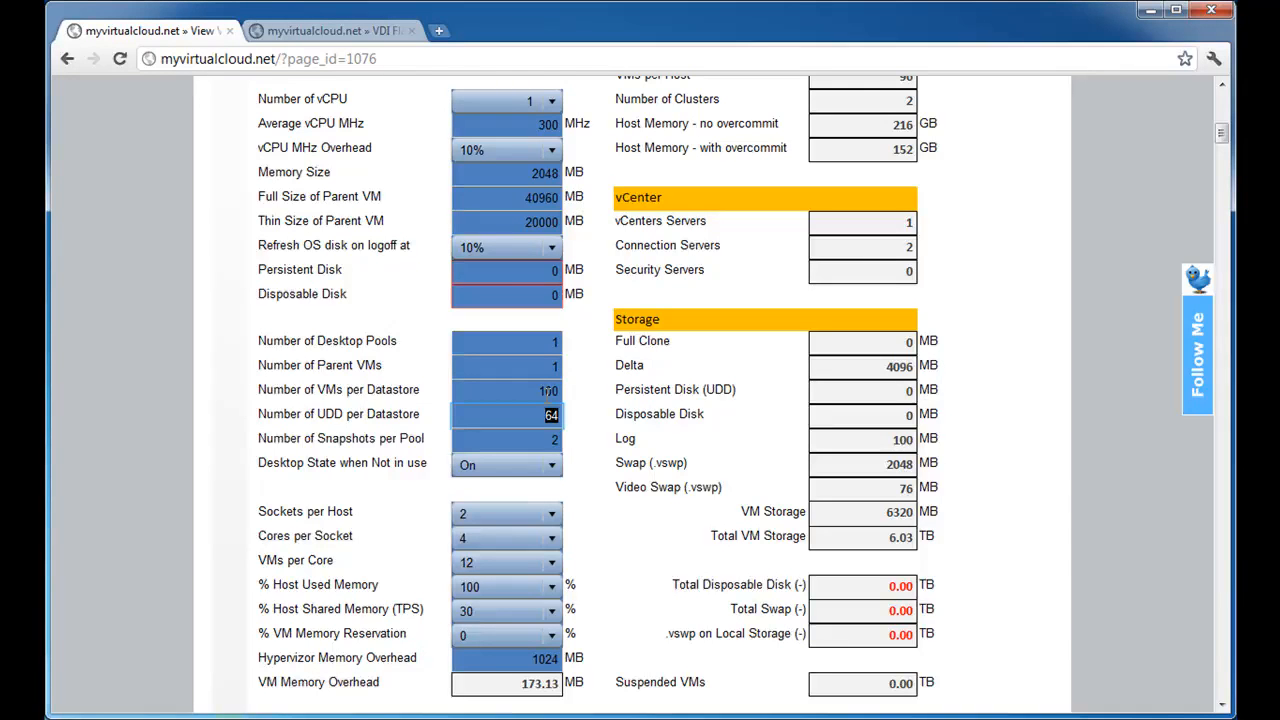
# Set the number of UDD per datastore to 0, matching the unused persistent disk.
pyautogui.click(540, 270)
pyautogui.click(558, 415)
pyautogui.write('0')
pyautogui.press('Tab')
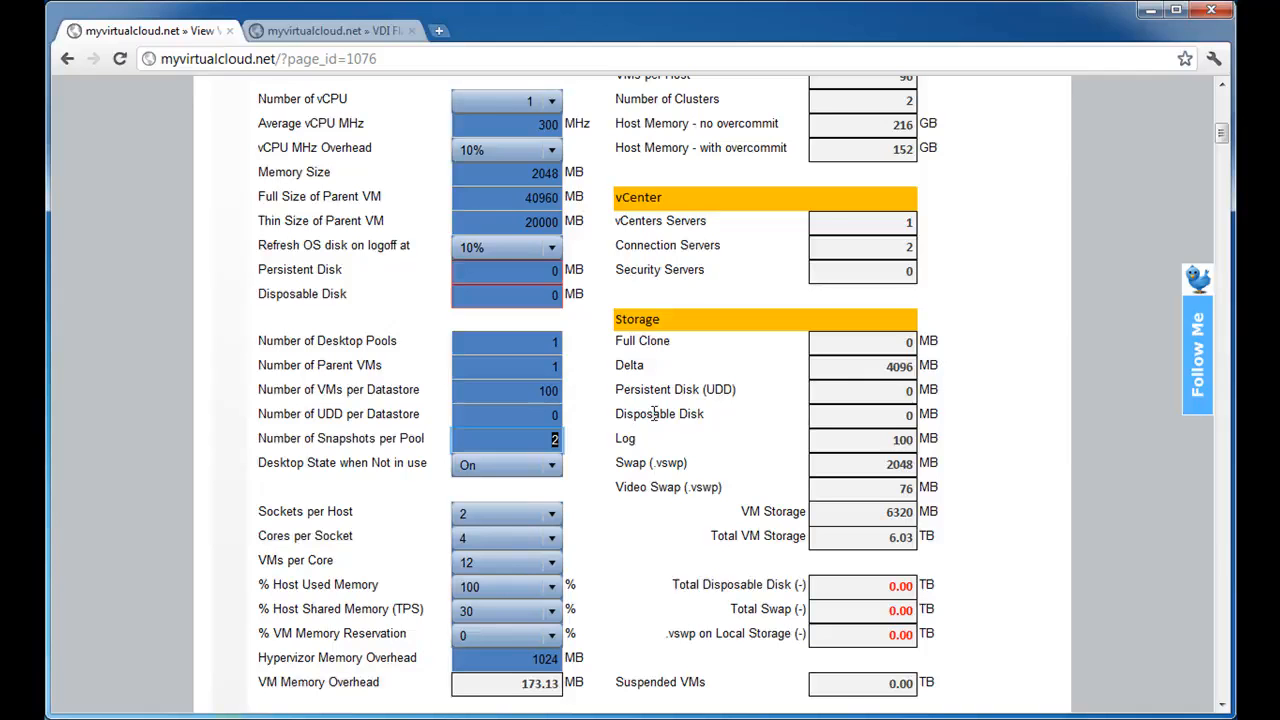
# Review the options for the desktop state when not in use and keep it On.
pyautogui.click(477, 466)
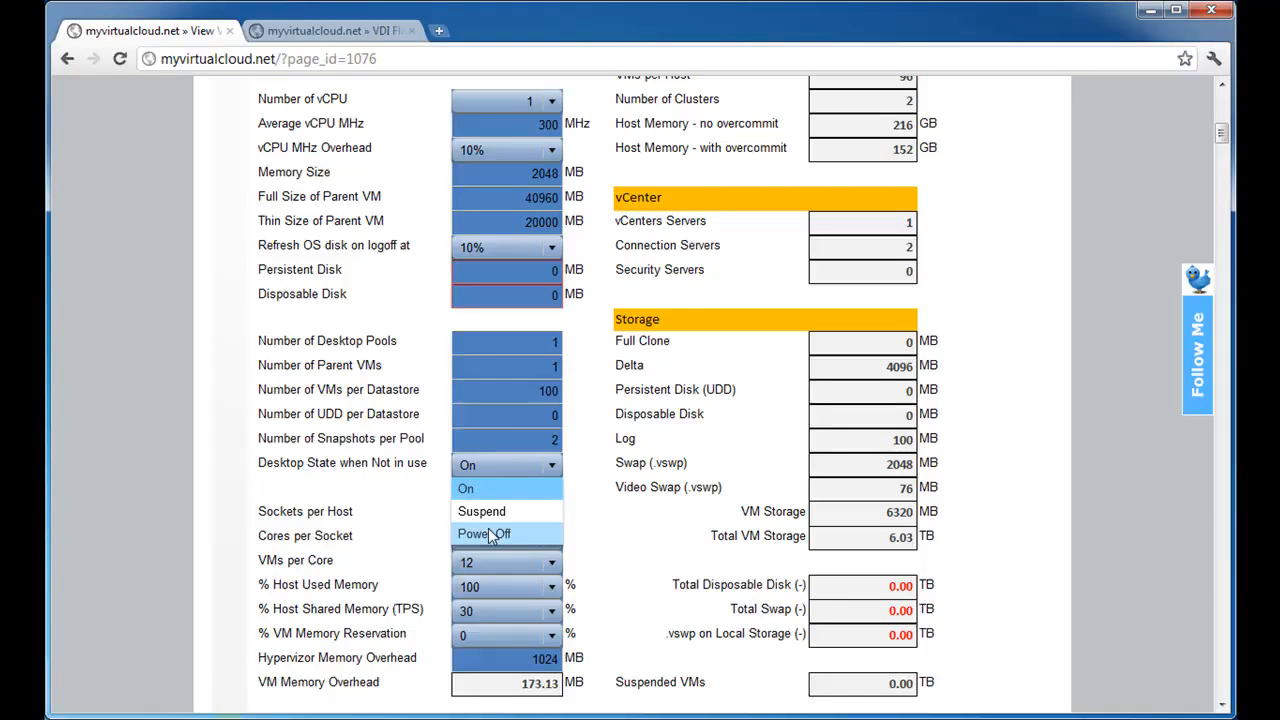
pyautogui.click(521, 492)
pyautogui.click(520, 474)
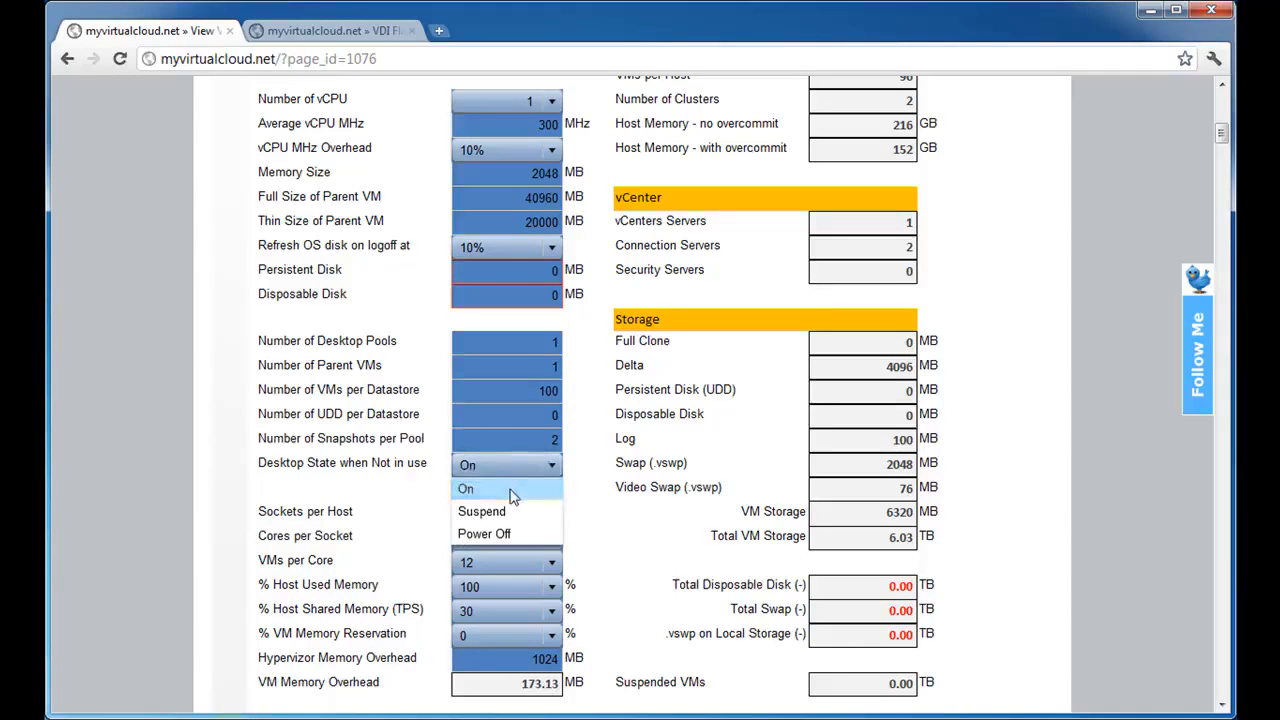
pyautogui.click(512, 497)
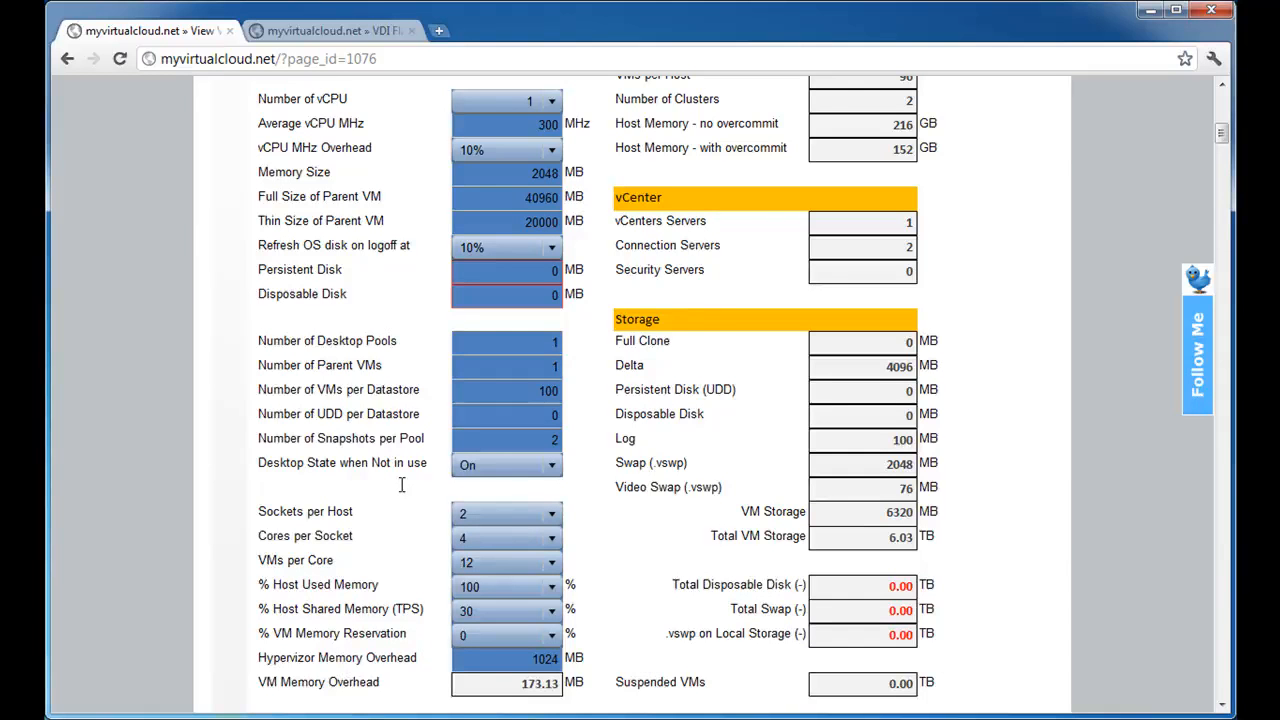
# Look over the host inputs and results, and check the sockets per host choices while keeping 2.
pyautogui.scroll(-2, 401, 485)
pyautogui.scroll(2, 405, 485)
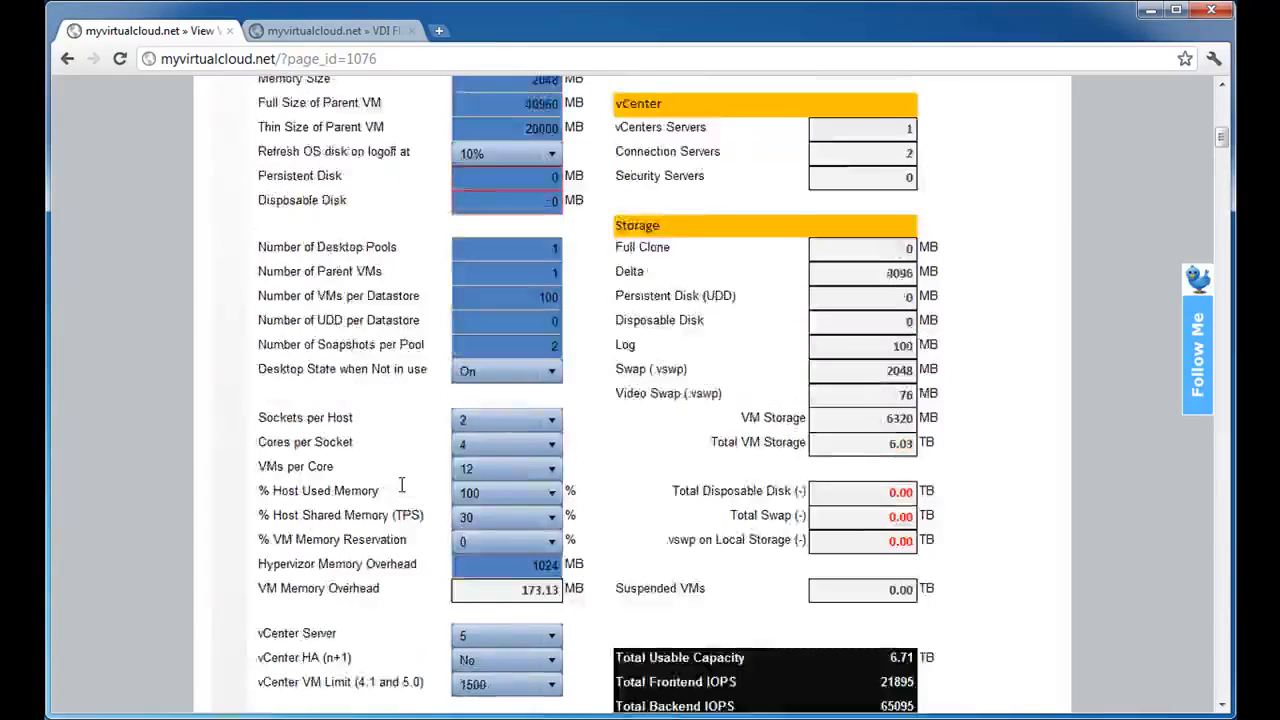
pyautogui.scroll(1, 402, 485)
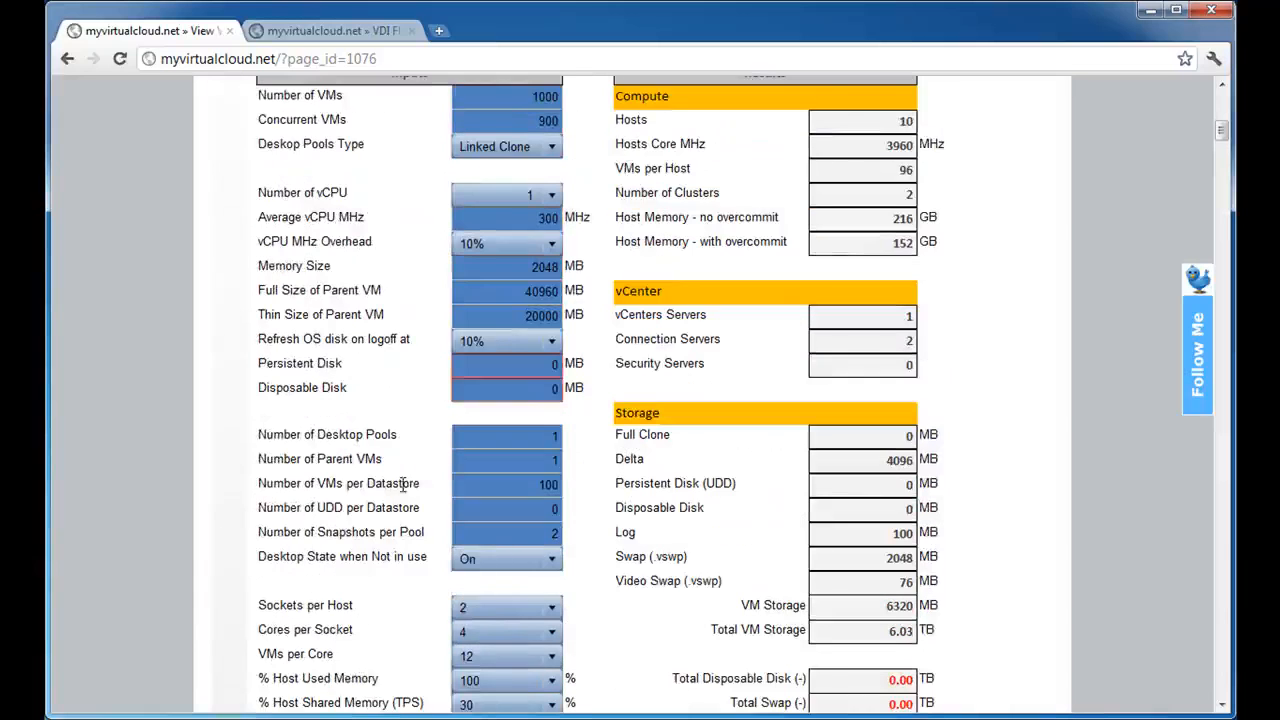
pyautogui.click(506, 614)
pyautogui.click(506, 614)
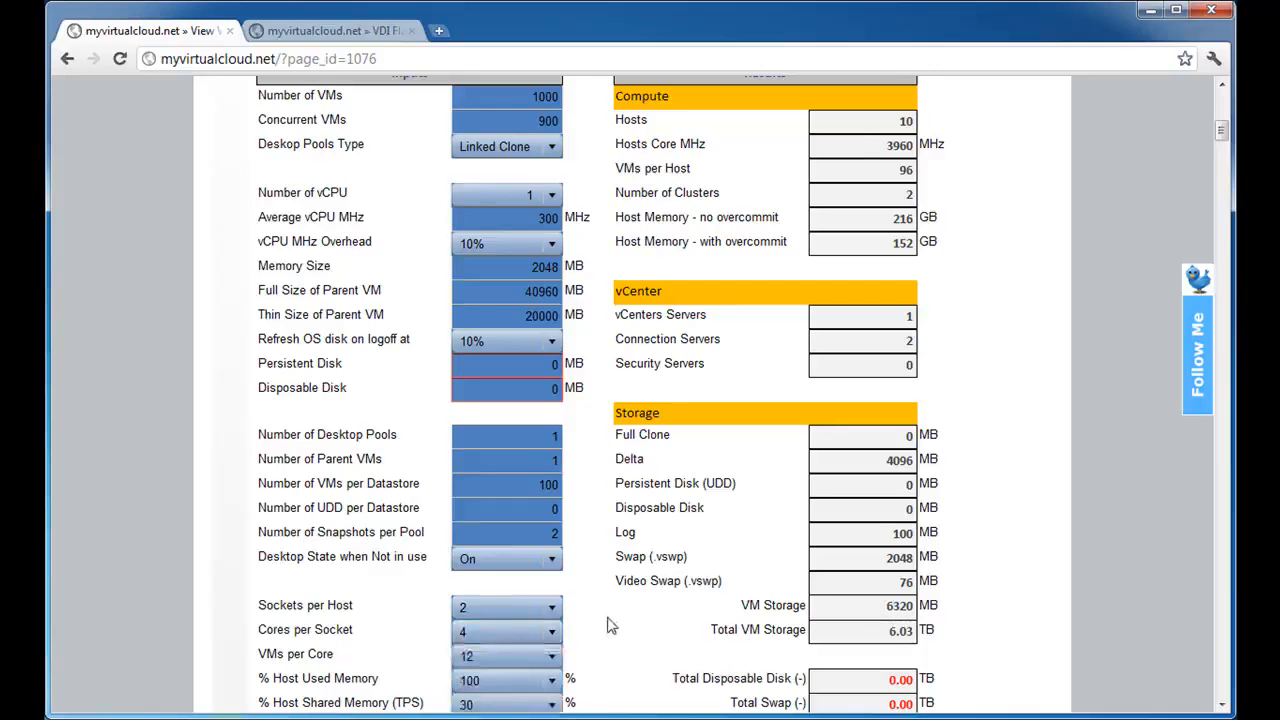
# Review the available VMs per core values and keep 12.
pyautogui.scroll(-1, 606, 623)
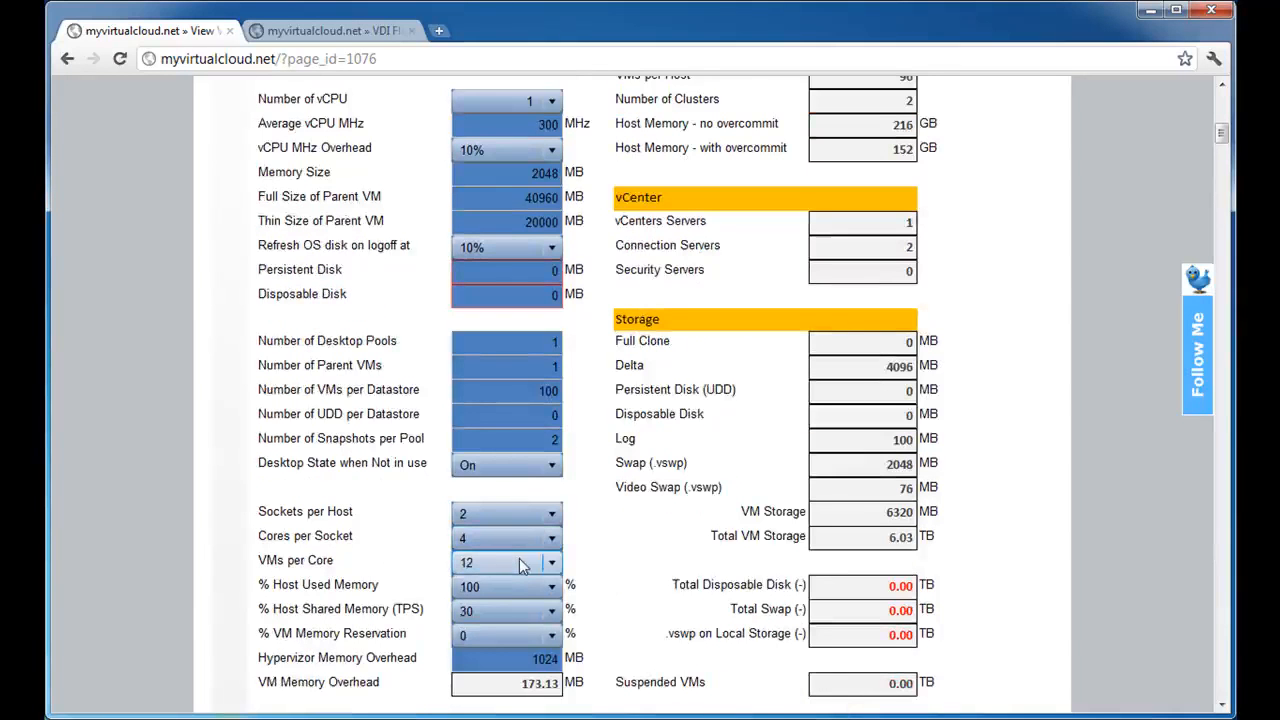
pyautogui.click(520, 564)
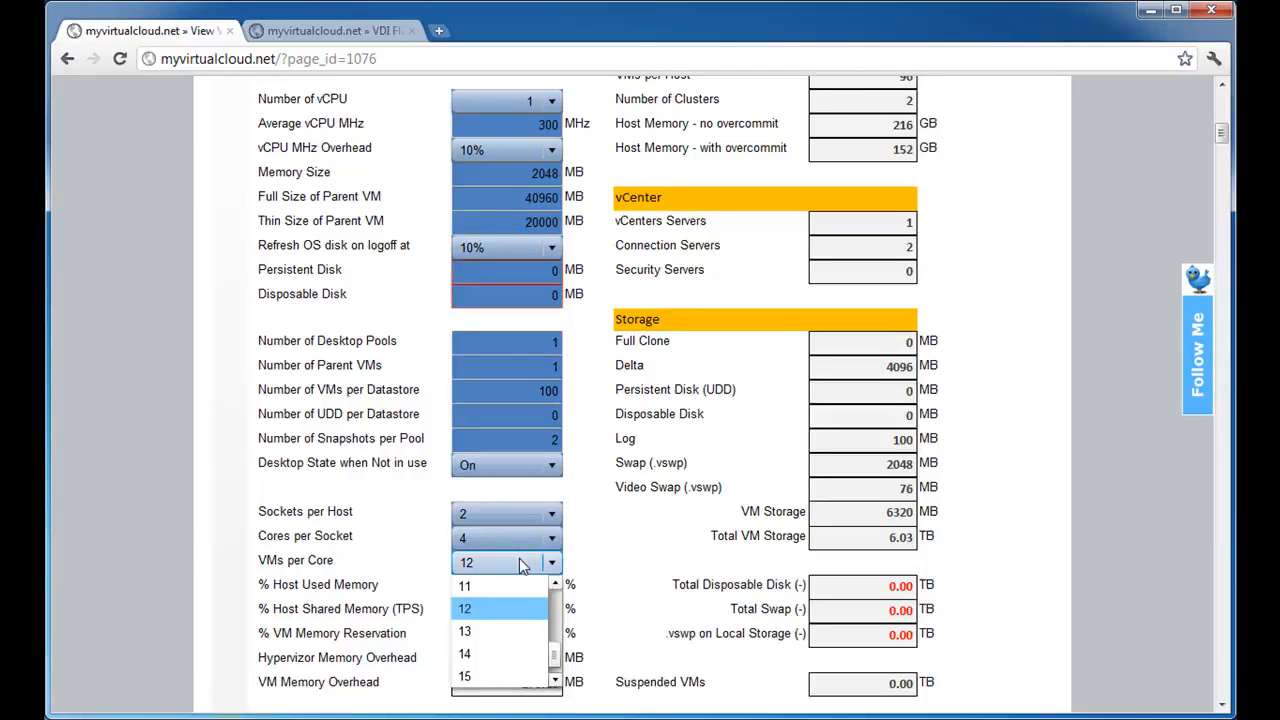
pyautogui.scroll(-1, 540, 672)
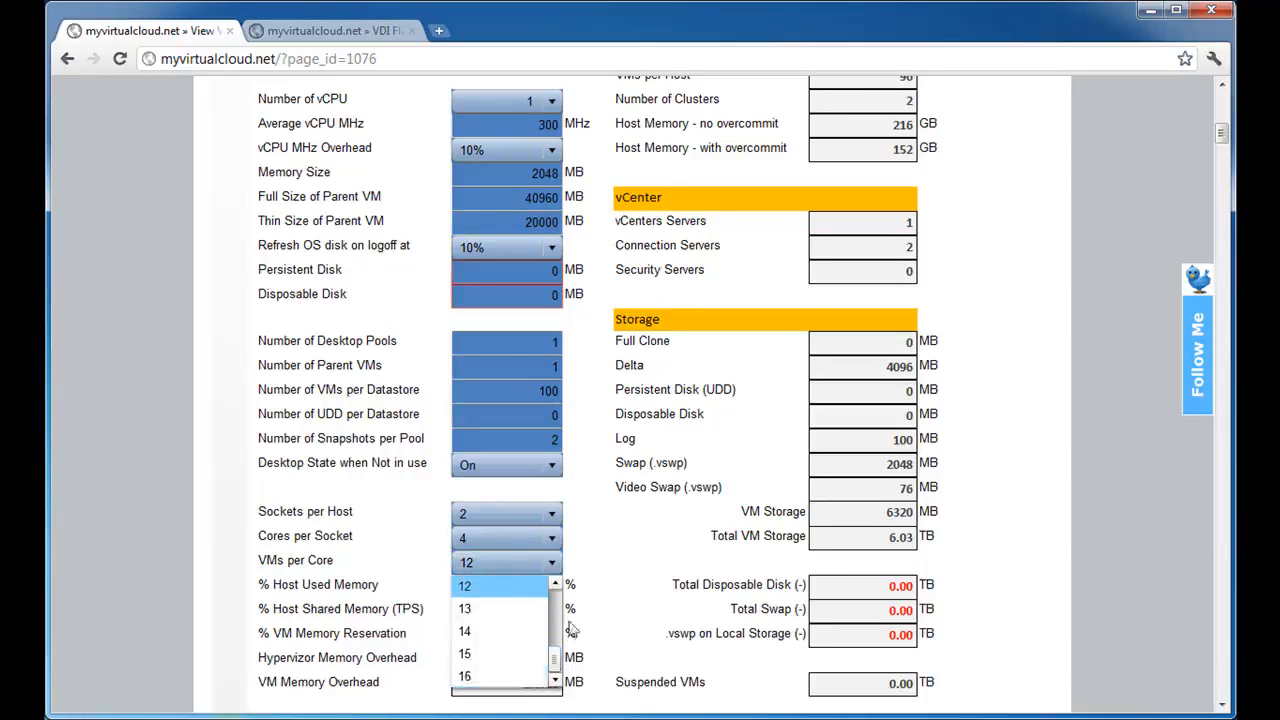
pyautogui.scroll(2, 556, 652)
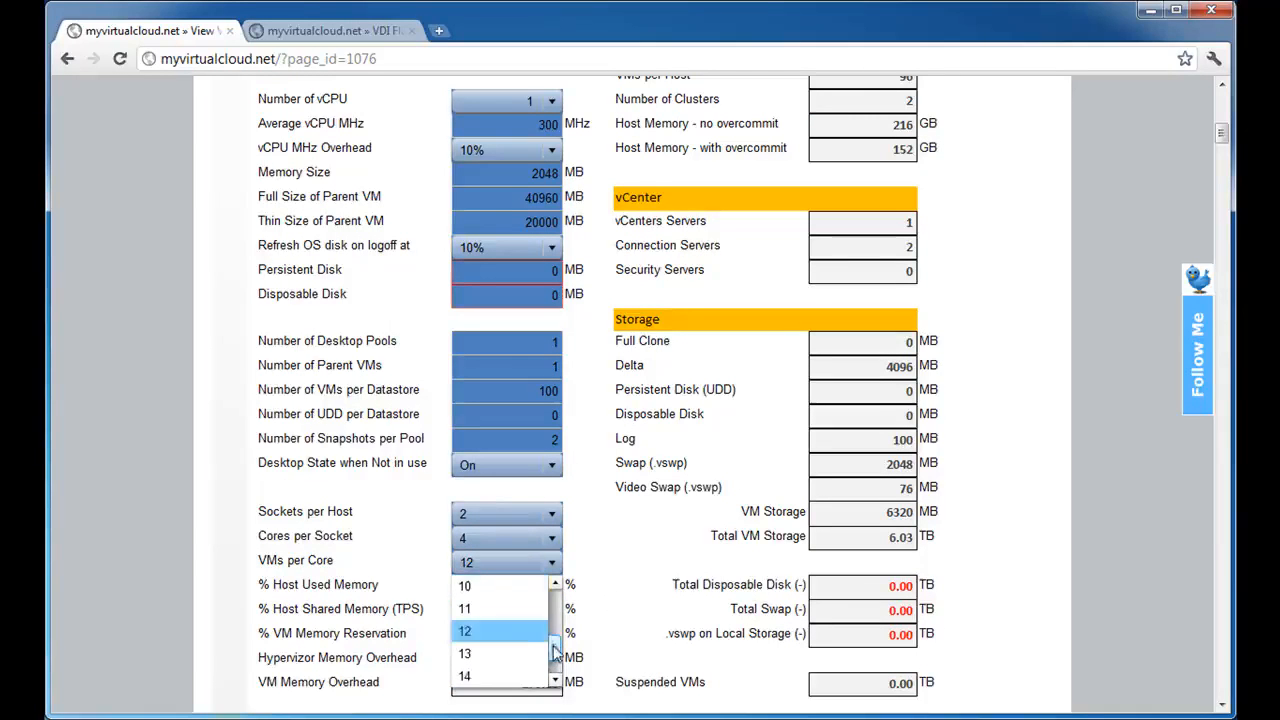
pyautogui.click(520, 632)
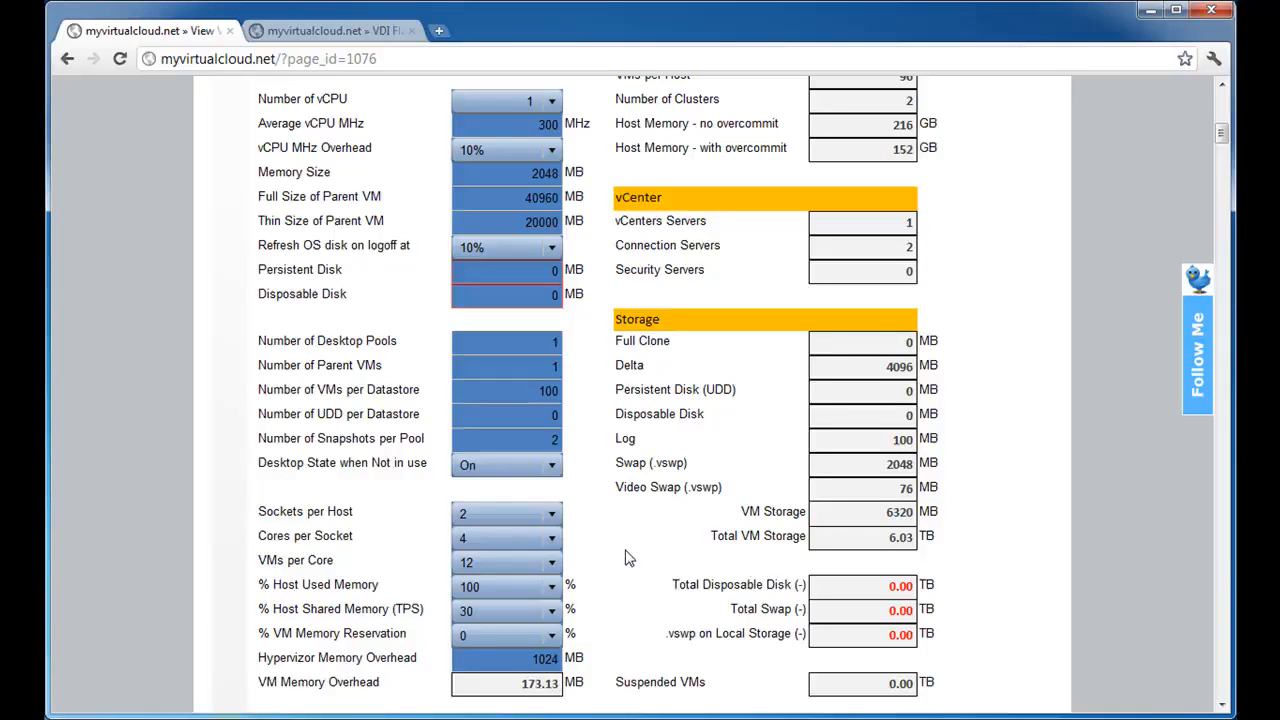
pyautogui.click(530, 563)
pyautogui.click(529, 567)
# Review the host used memory percentages and set the value to 90%.
pyautogui.scroll(-1, 660, 556)
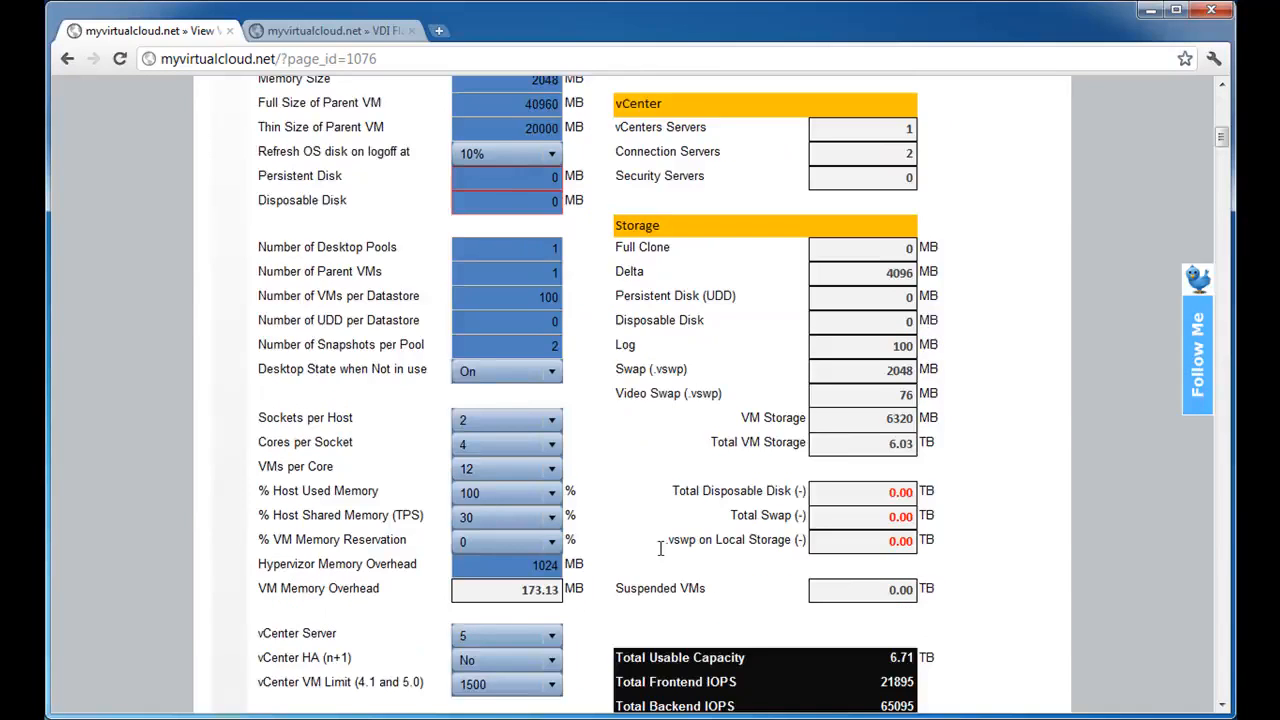
pyautogui.scroll(1, 658, 540)
pyautogui.scroll(-1, 658, 540)
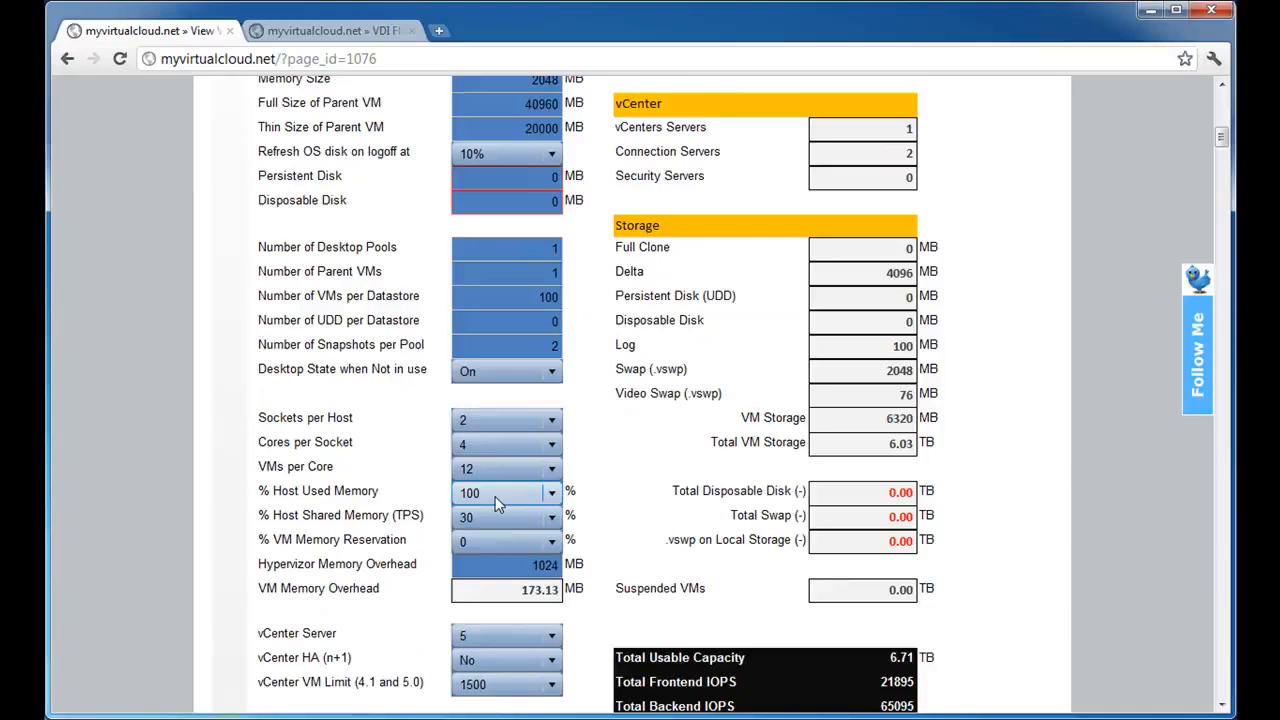
pyautogui.scroll(1, 712, 488)
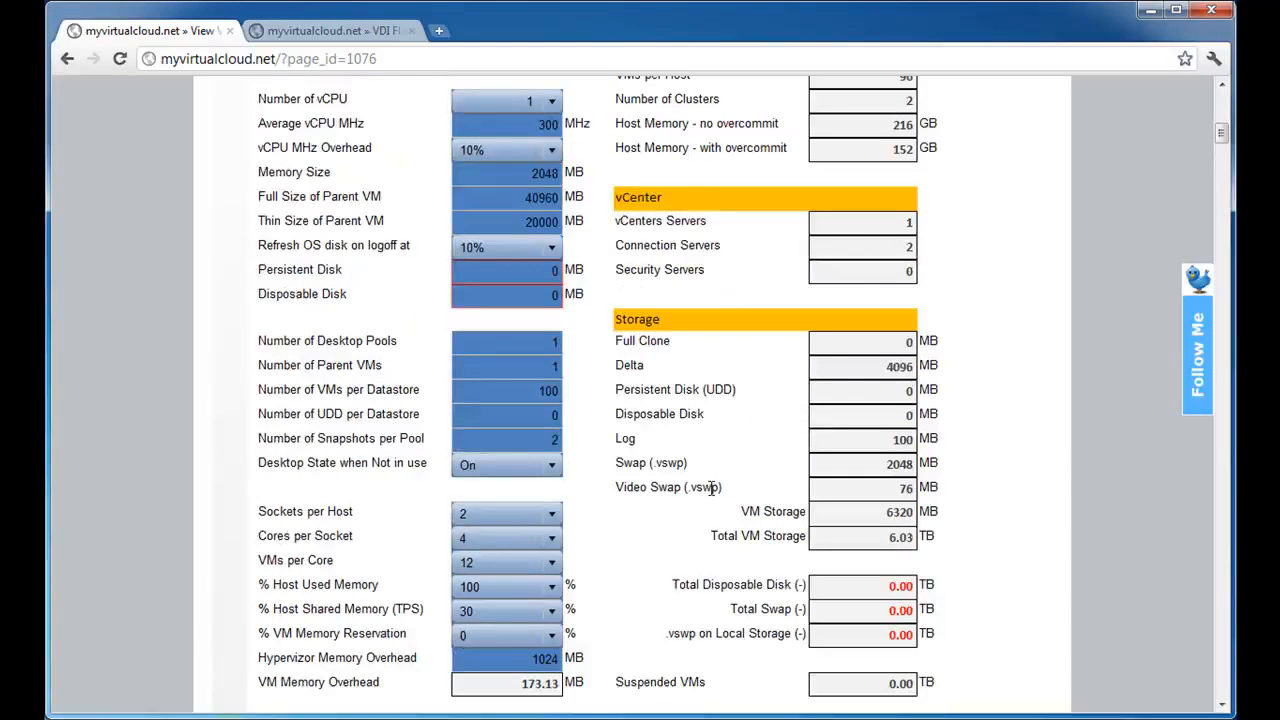
pyautogui.click(517, 592)
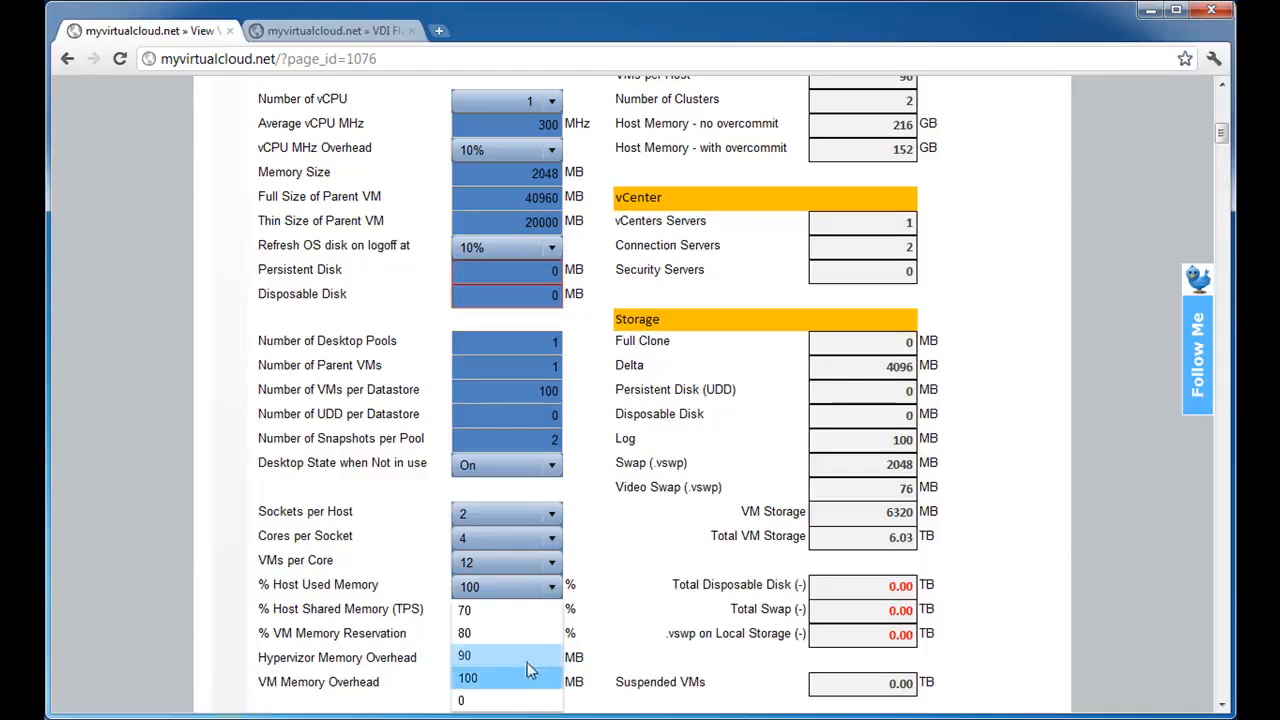
pyautogui.click(638, 616)
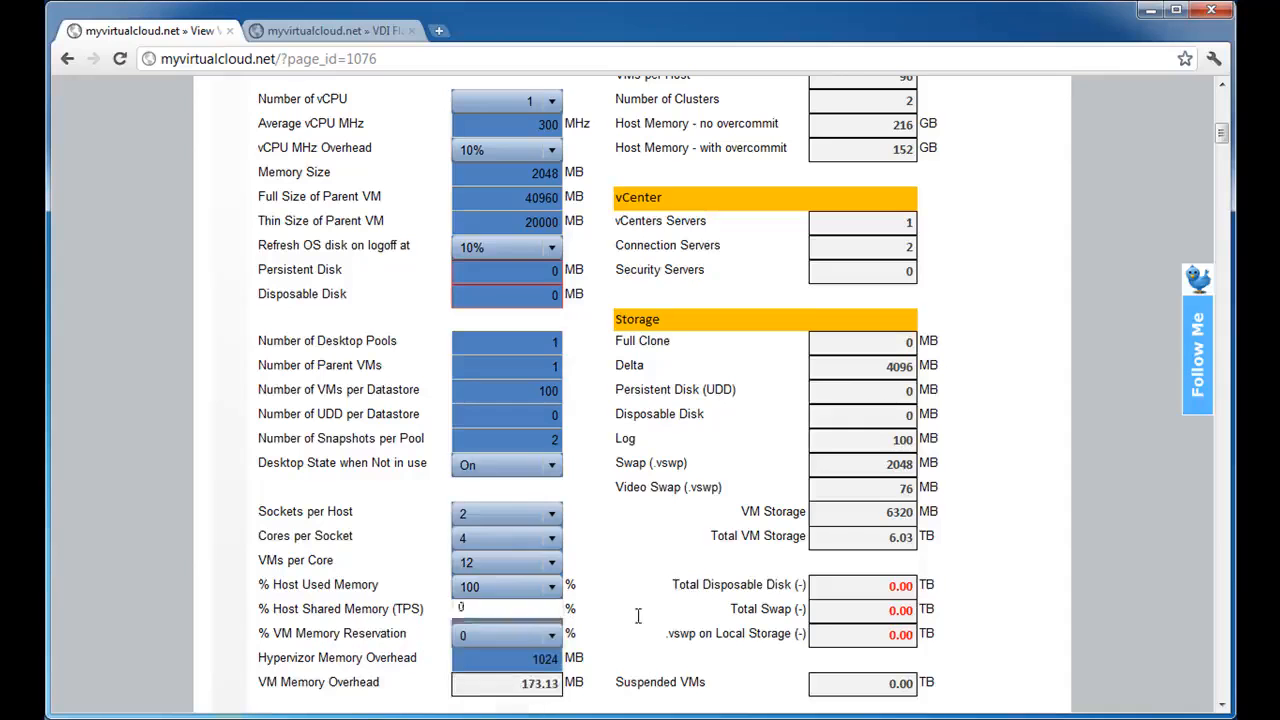
pyautogui.click(515, 589)
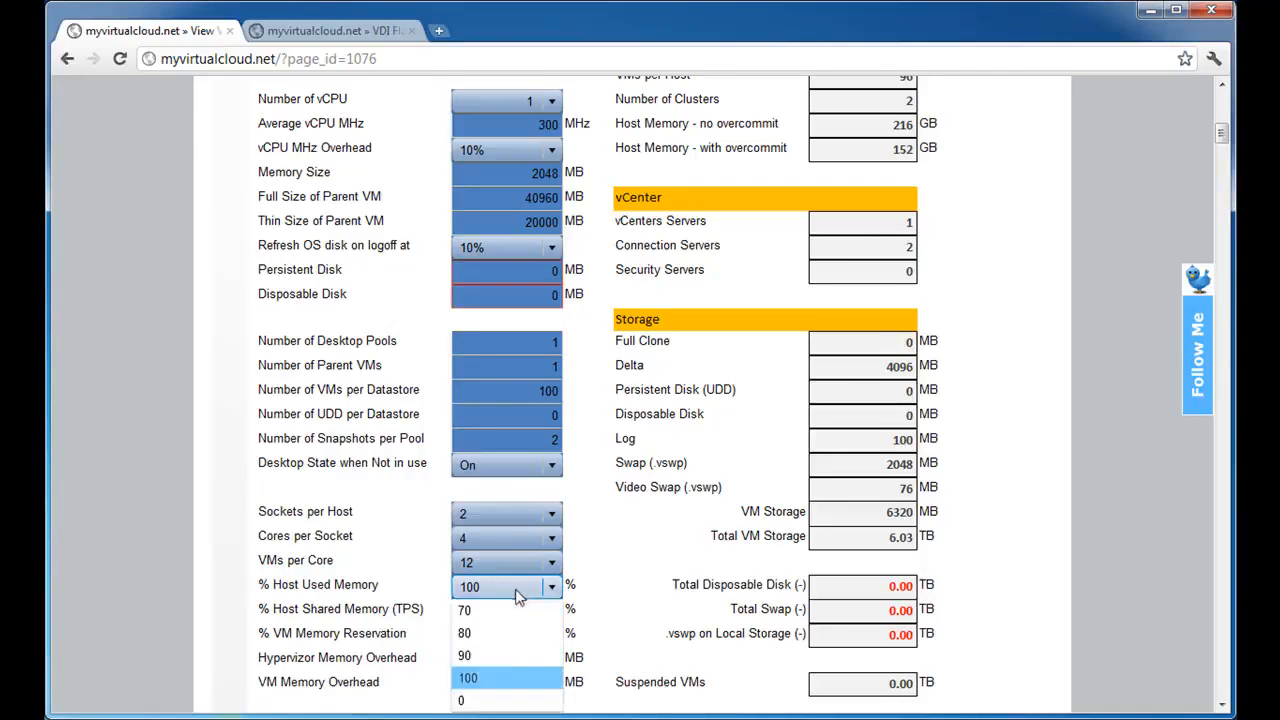
pyautogui.click(515, 660)
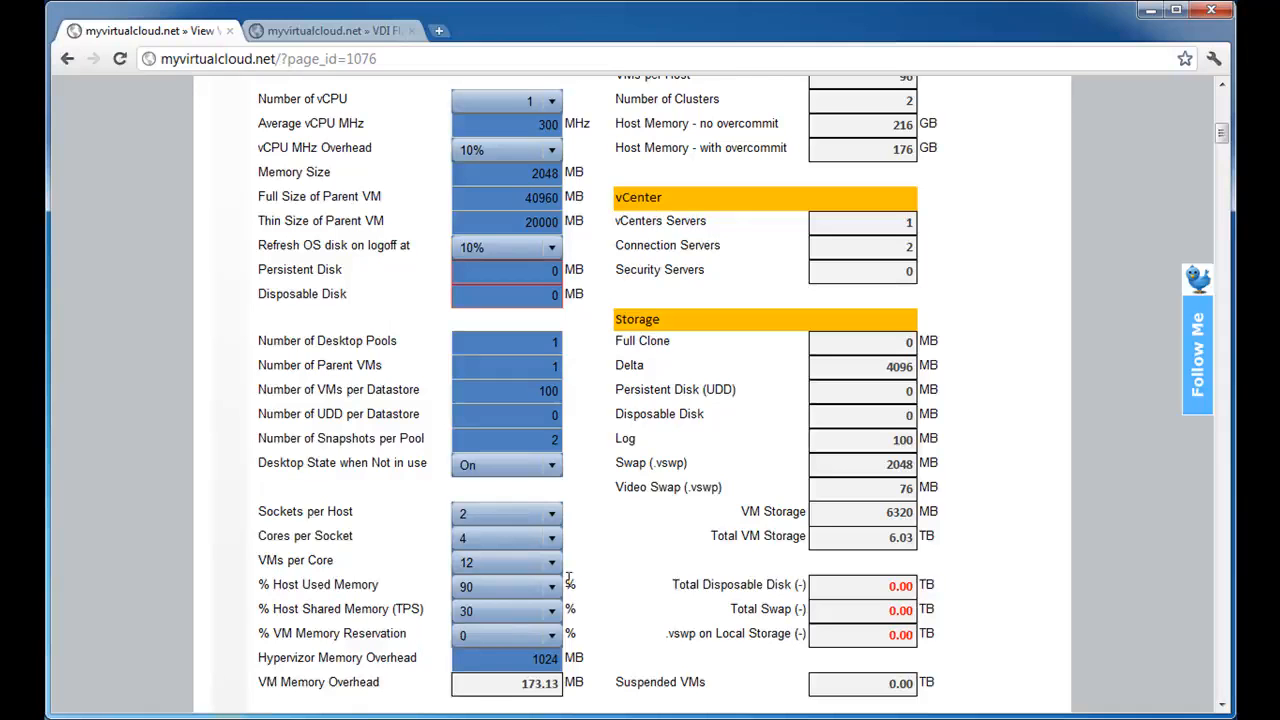
# Review the host shared memory (TPS) percentages and set the value to 0%.
pyautogui.click(528, 586)
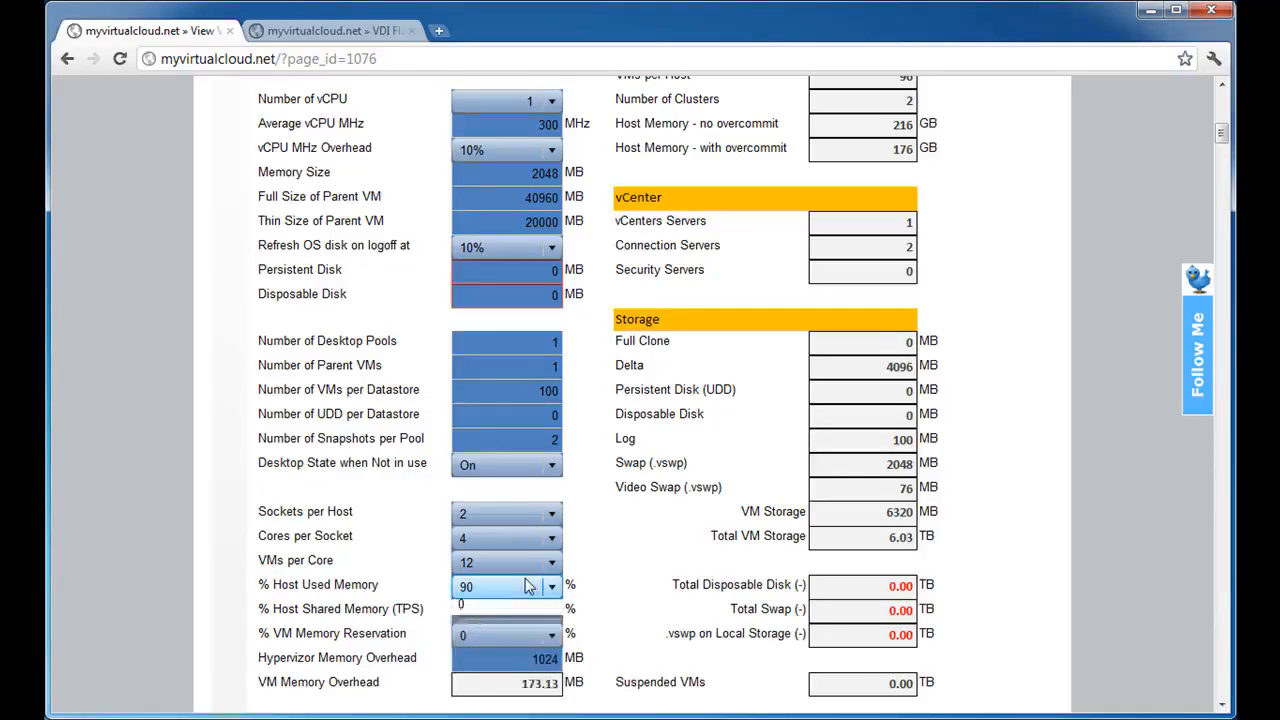
pyautogui.click(510, 612)
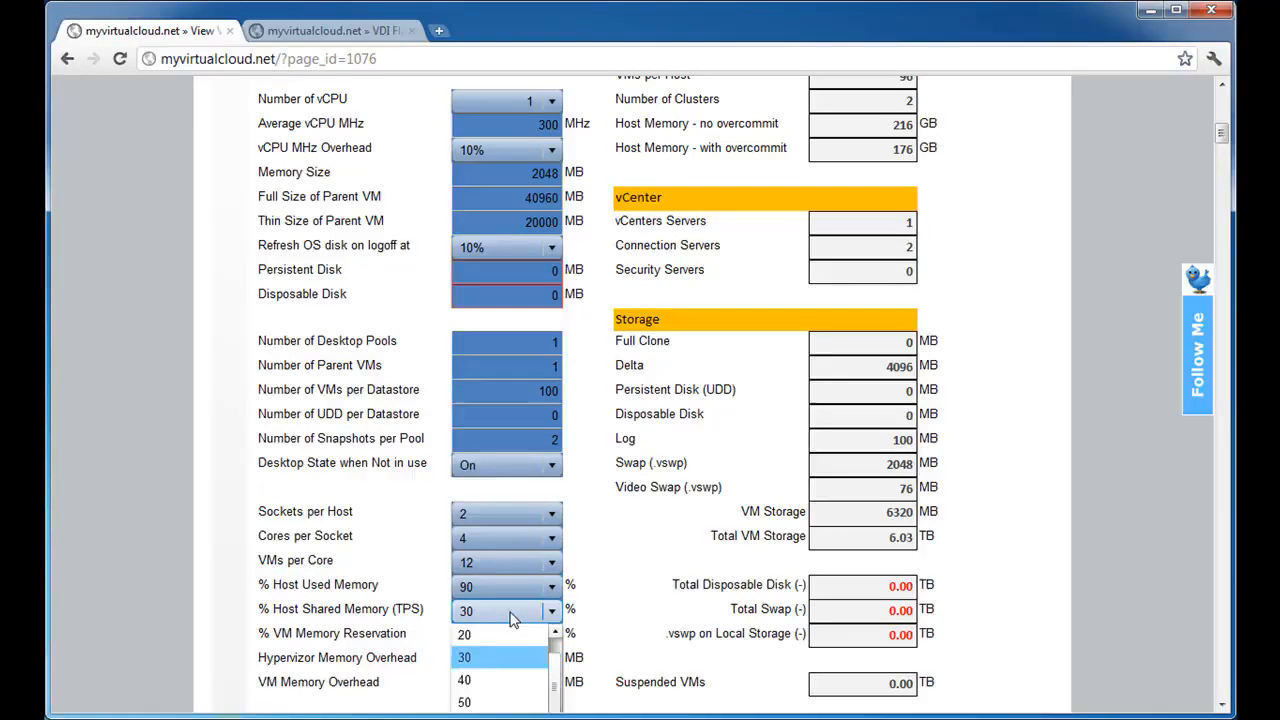
pyautogui.click(514, 617)
pyautogui.click(533, 611)
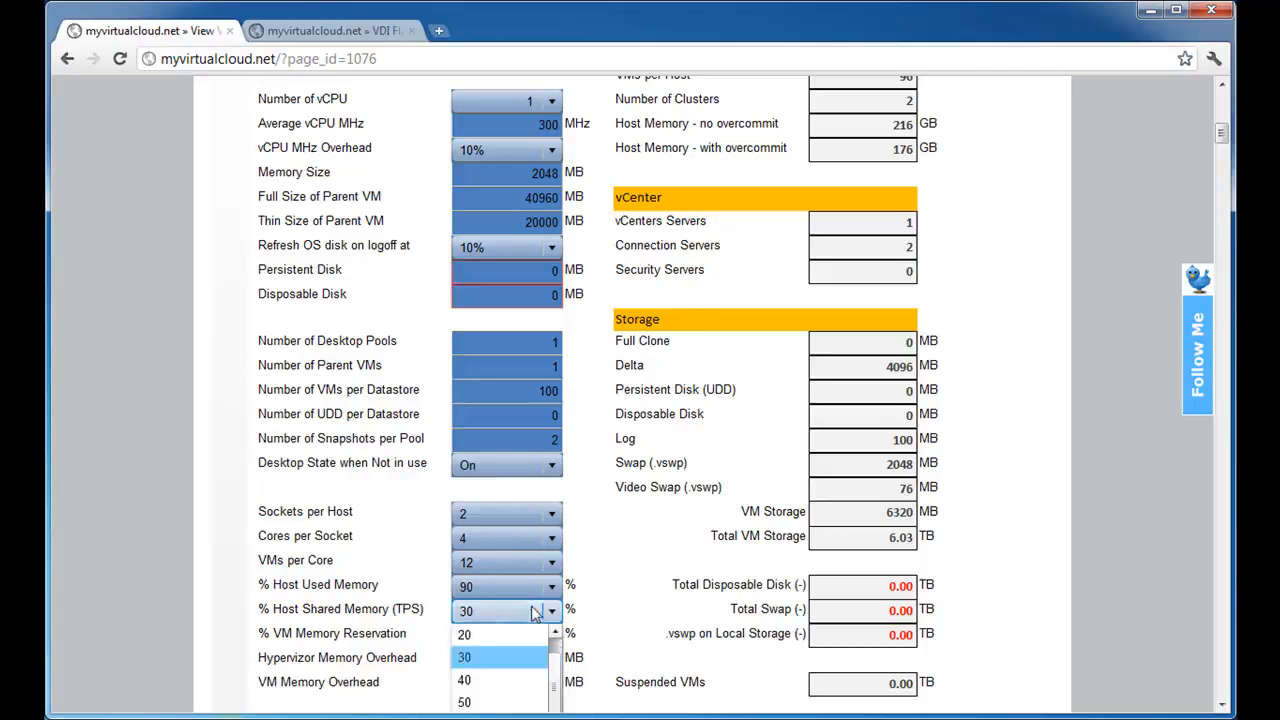
pyautogui.click(612, 645)
pyautogui.scroll(-1, 612, 645)
pyautogui.click(510, 517)
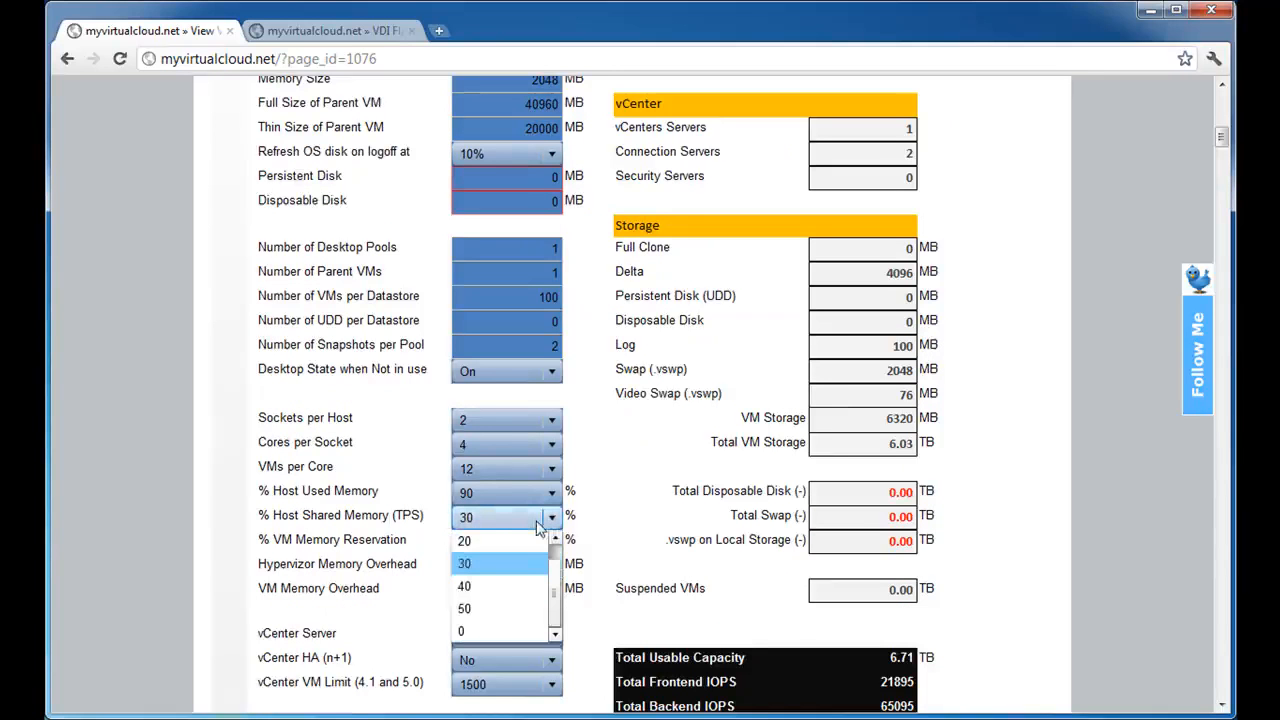
pyautogui.click(502, 632)
# Highlight the Host Memory - with overcommit result to examine the effect of the memory settings.
pyautogui.scroll(2, 614, 587)
pyautogui.scroll(-1, 634, 584)
pyautogui.moveTo(882, 148); pyautogui.dragTo(1076, 178)
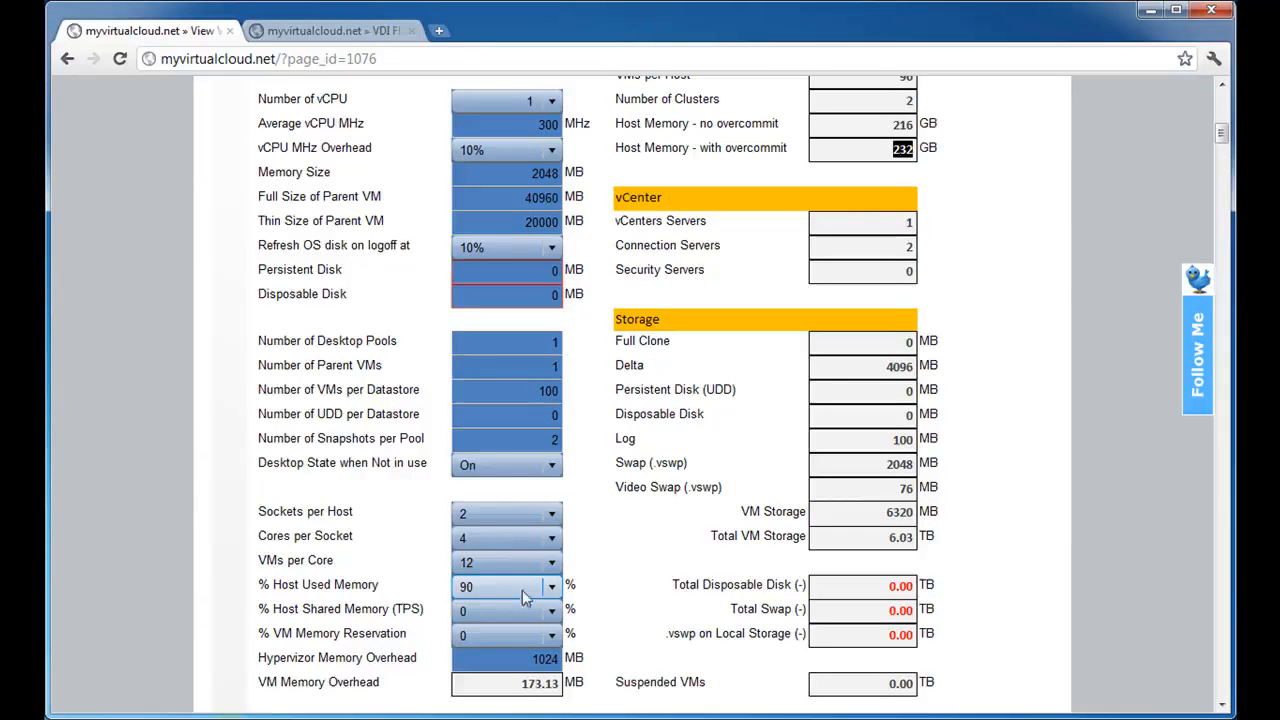
pyautogui.moveTo(862, 155); pyautogui.dragTo(943, 165)
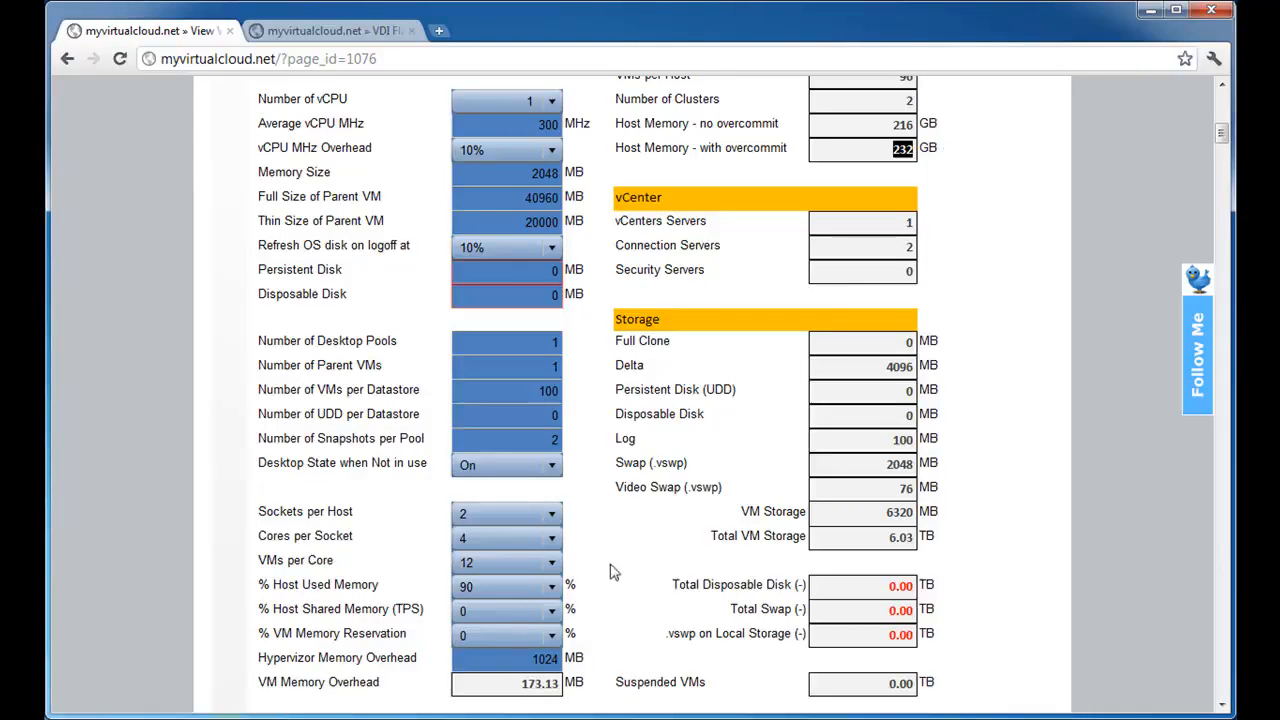
# Set the host shared memory (TPS) to 10% and highlight the Host Memory - with overcommit result.
pyautogui.click(527, 608)
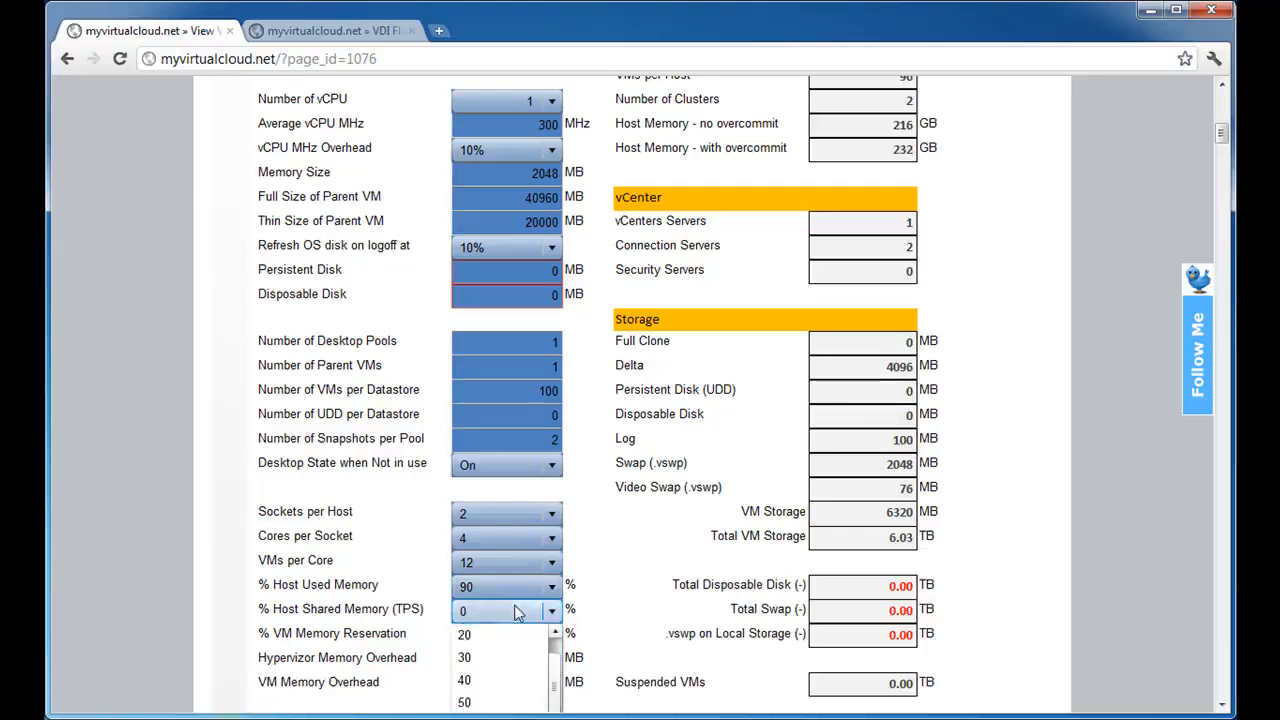
pyautogui.scroll(-2, 545, 655)
pyautogui.scroll(1, 556, 656)
pyautogui.click(475, 635)
pyautogui.moveTo(882, 148); pyautogui.dragTo(936, 152)
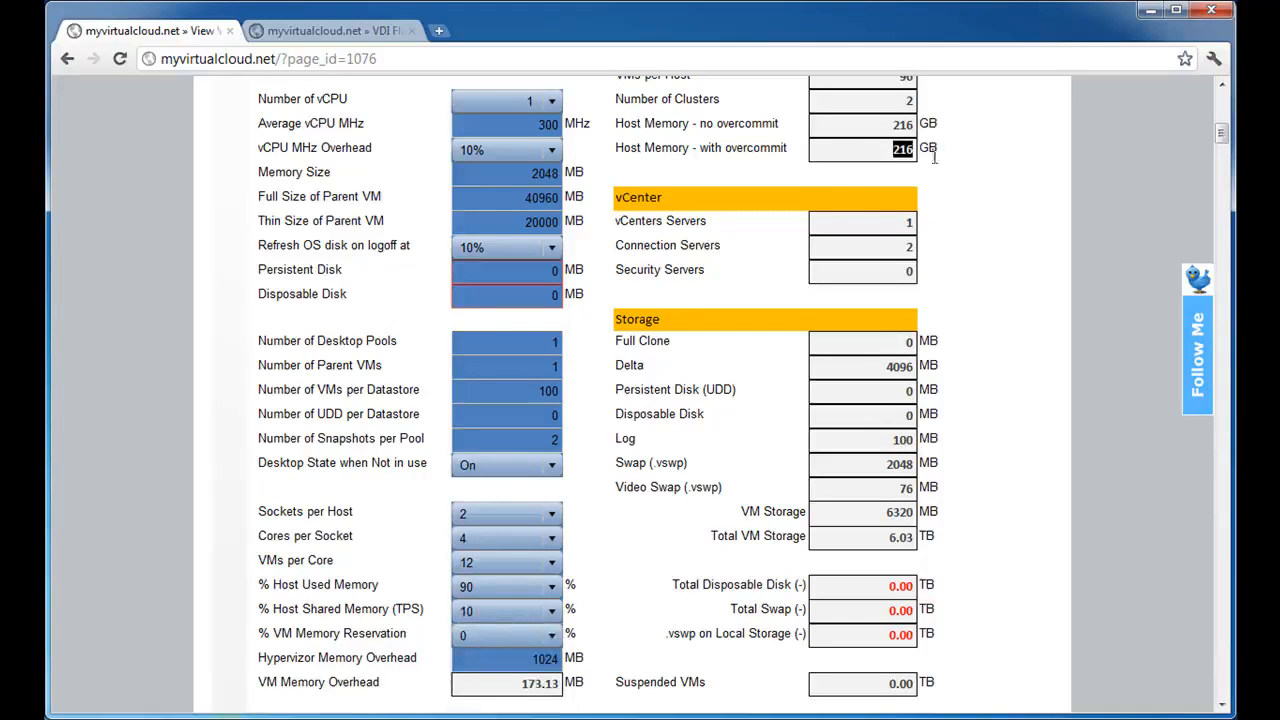
# Set the host used memory to 100% and the host shared memory (TPS) to 30%.
pyautogui.click(515, 587)
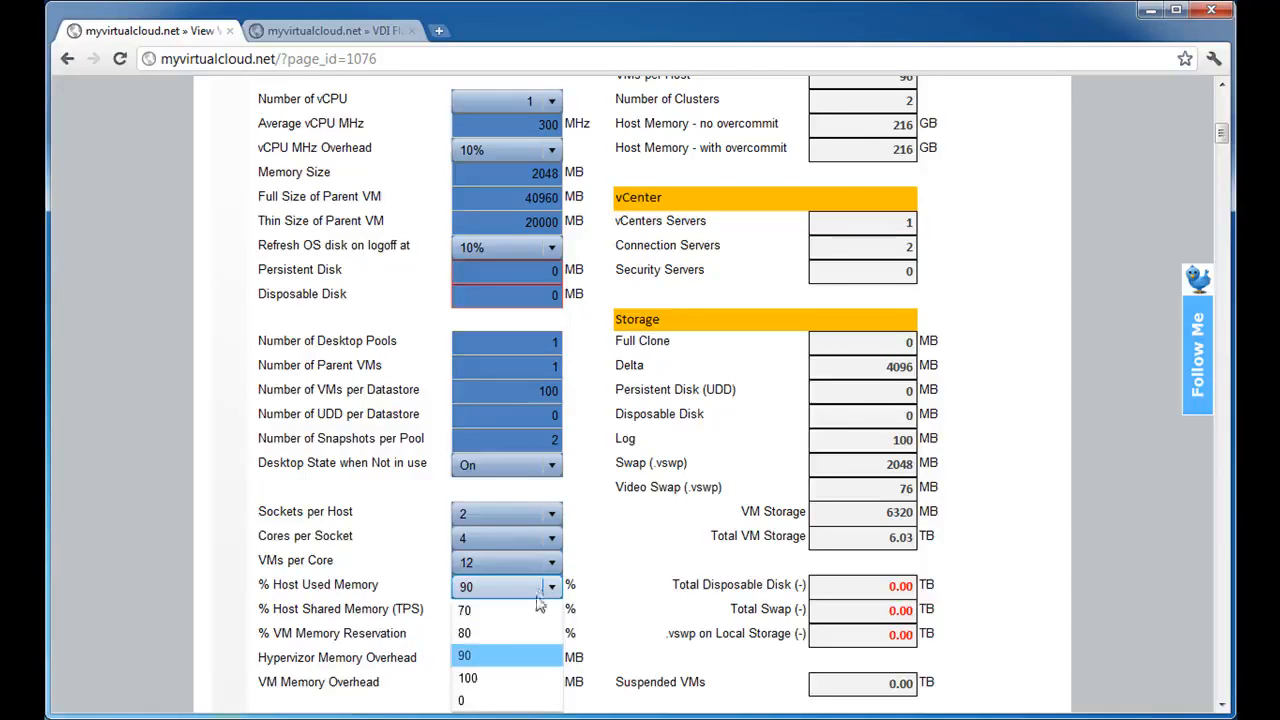
pyautogui.click(475, 681)
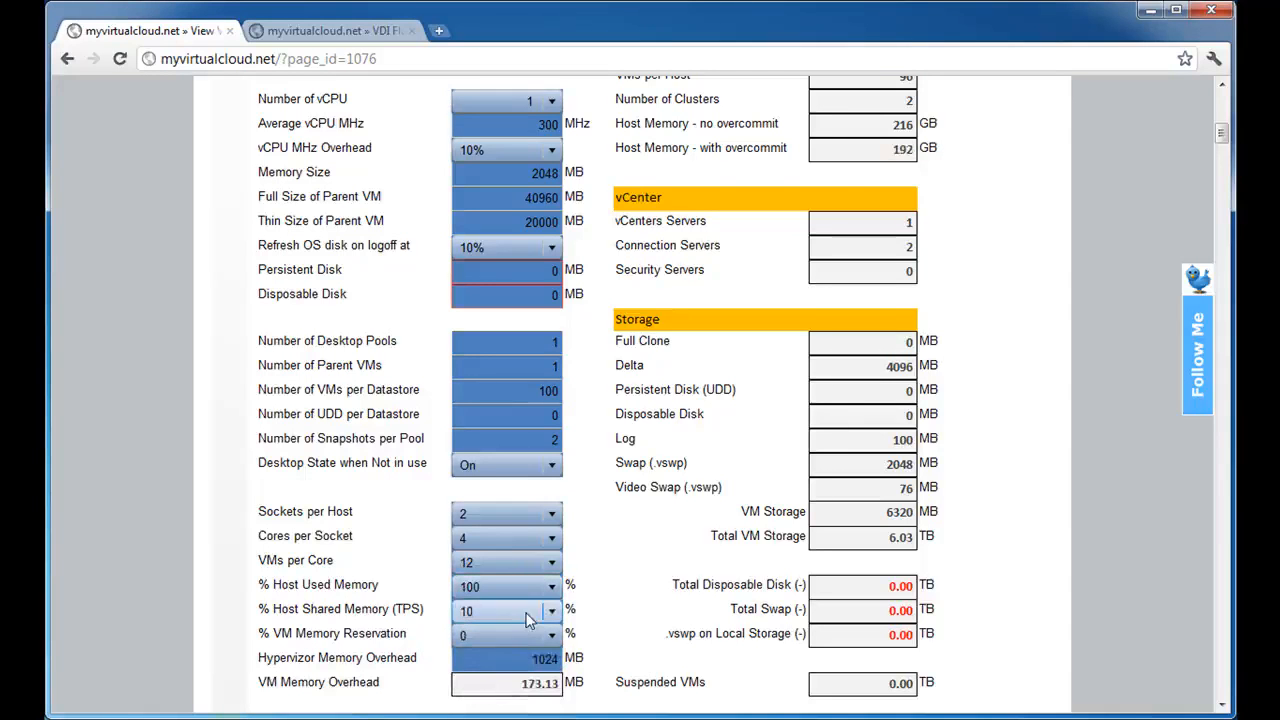
pyautogui.click(528, 619)
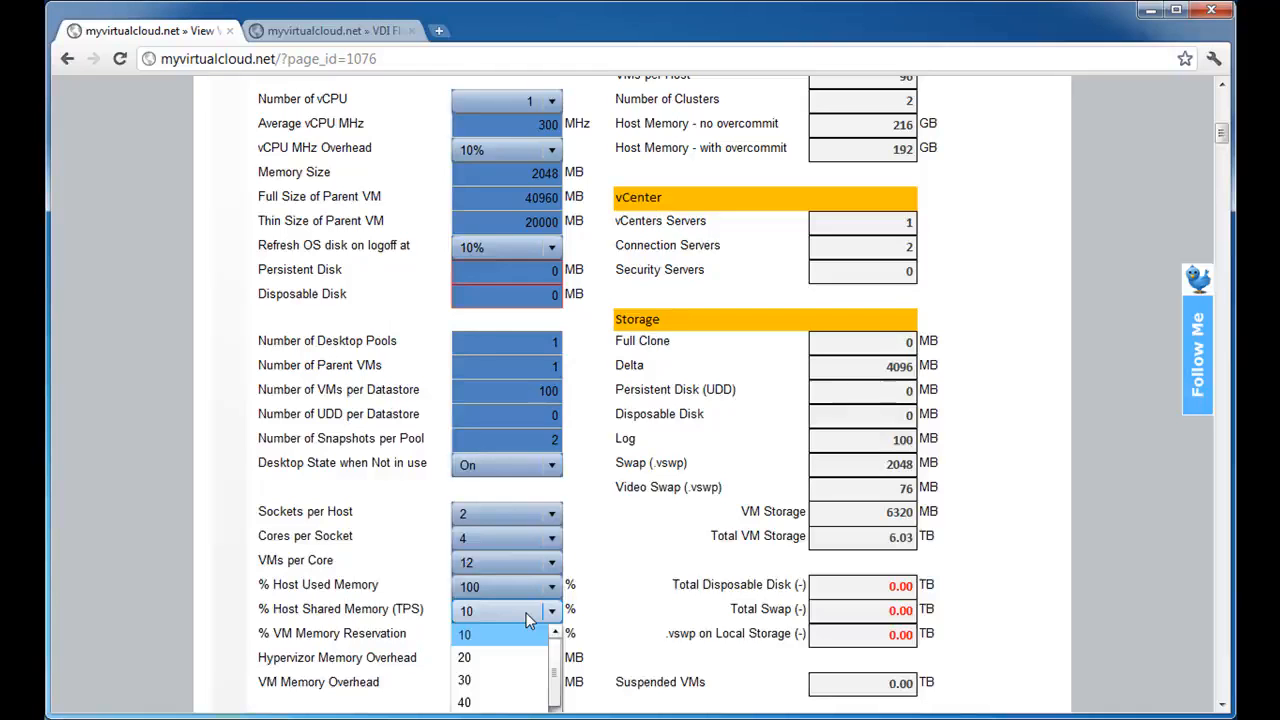
pyautogui.click(526, 614)
pyautogui.click(528, 618)
pyautogui.click(508, 680)
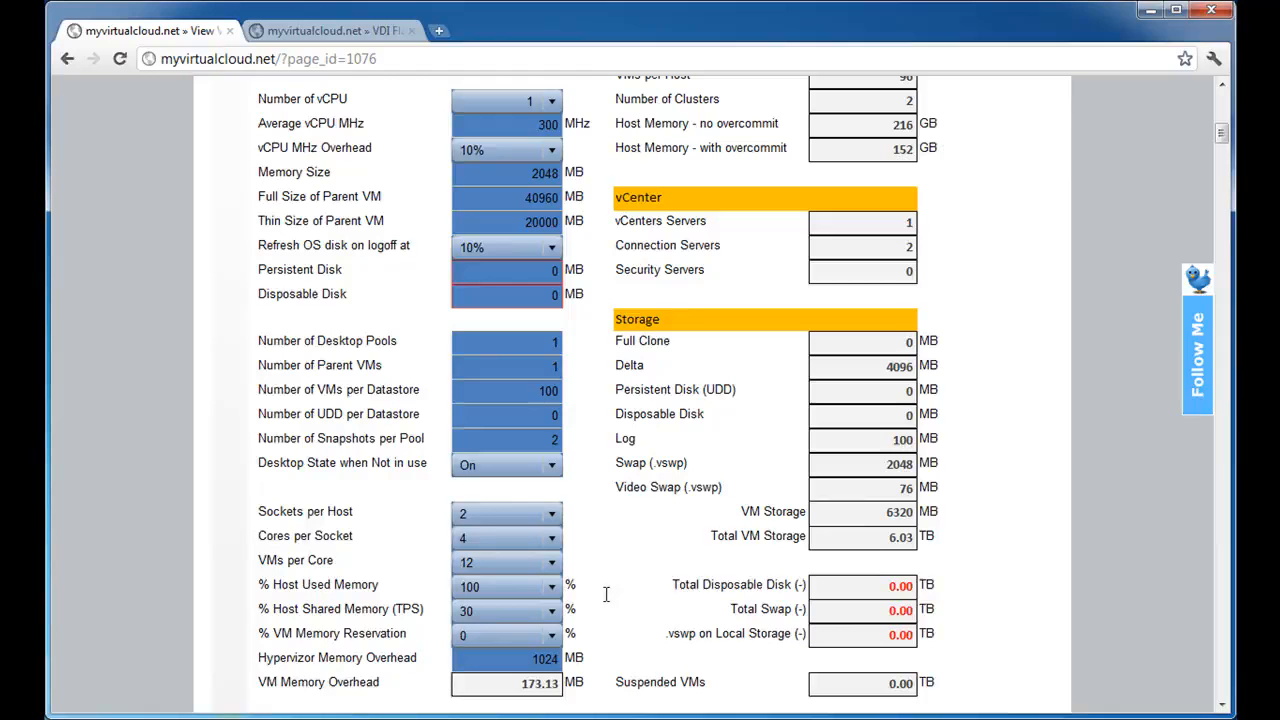
# Review the available VM memory reservation percentages without changing the selection.
pyautogui.scroll(-2, 605, 594)
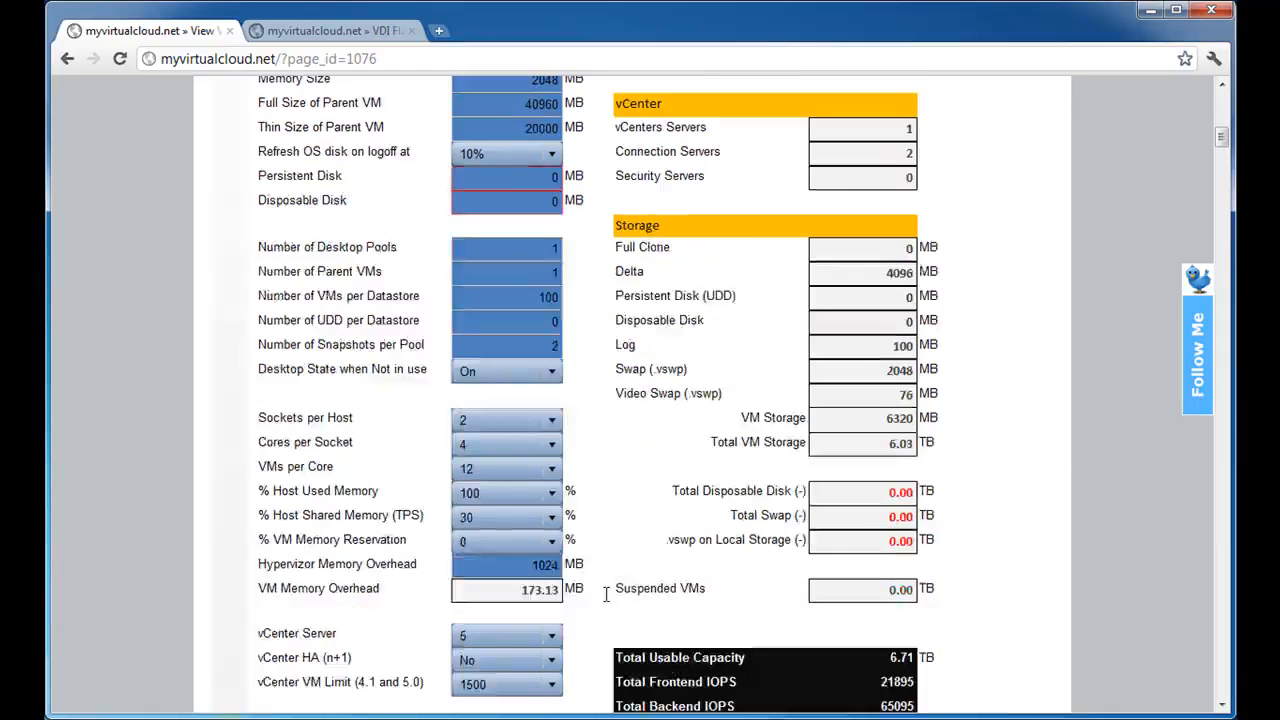
pyautogui.click(510, 543)
pyautogui.click(530, 544)
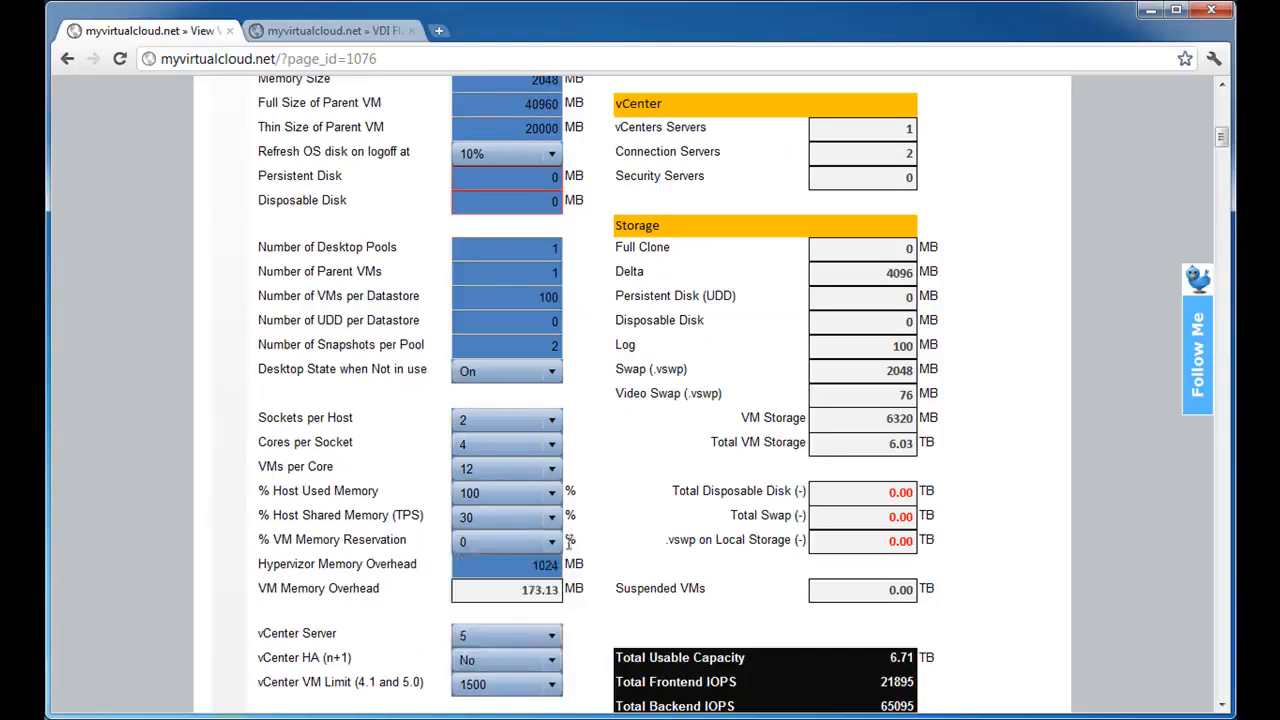
pyautogui.click(541, 550)
pyautogui.click(614, 543)
pyautogui.scroll(2, 617, 545)
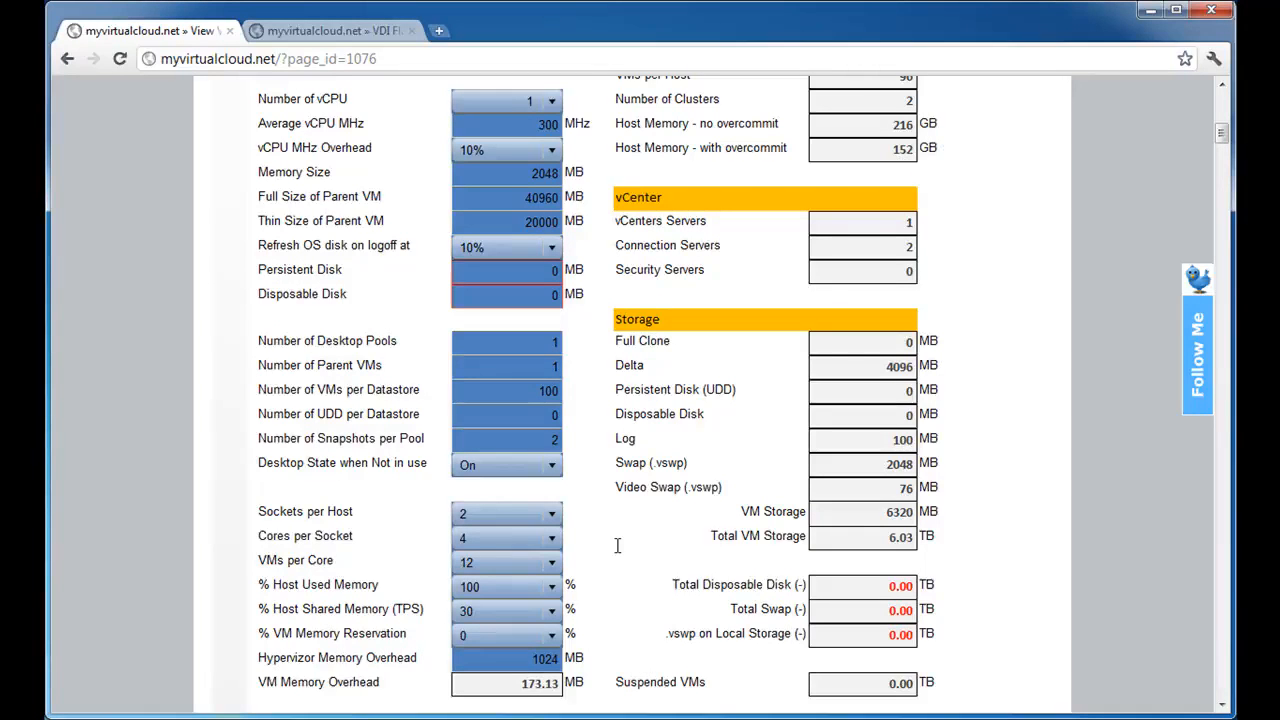
pyautogui.click(521, 641)
pyautogui.click(606, 630)
# Set the VM memory reservation to 50% and highlight the Swap (.vswp) storage result.
pyautogui.scroll(-2, 608, 632)
pyautogui.click(513, 543)
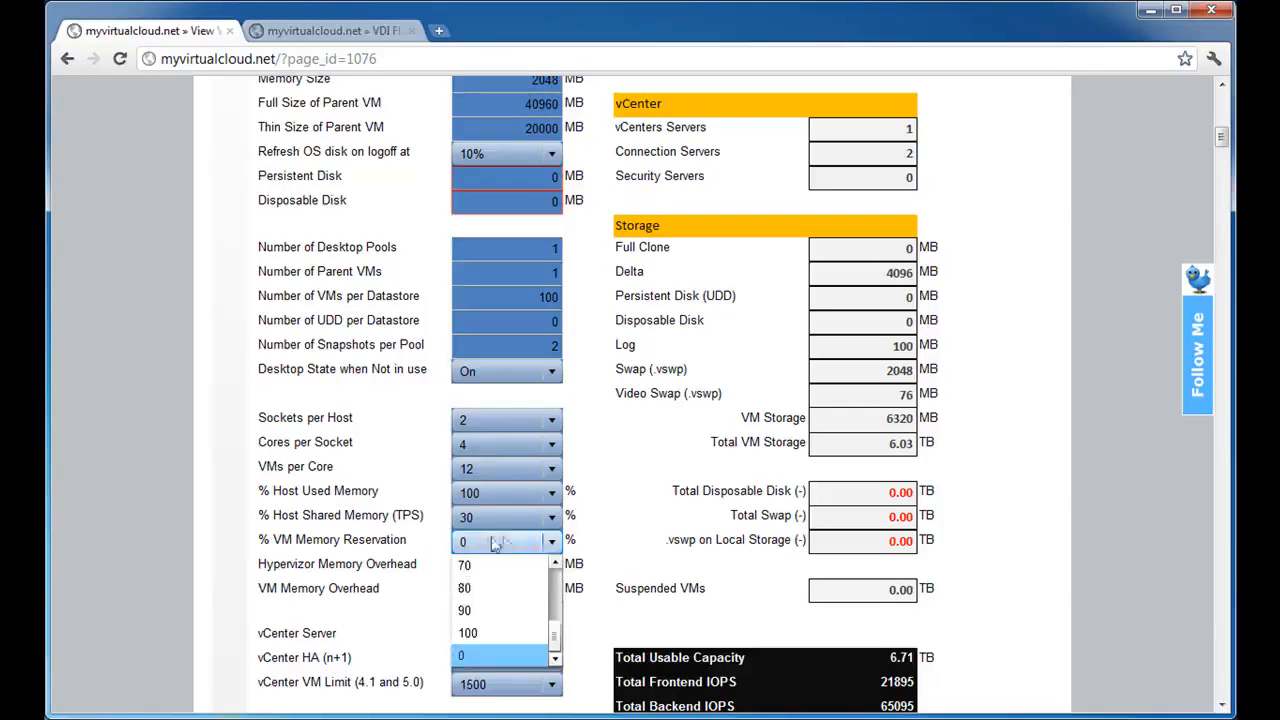
pyautogui.moveTo(559, 640); pyautogui.dragTo(559, 623)
pyautogui.click(505, 589)
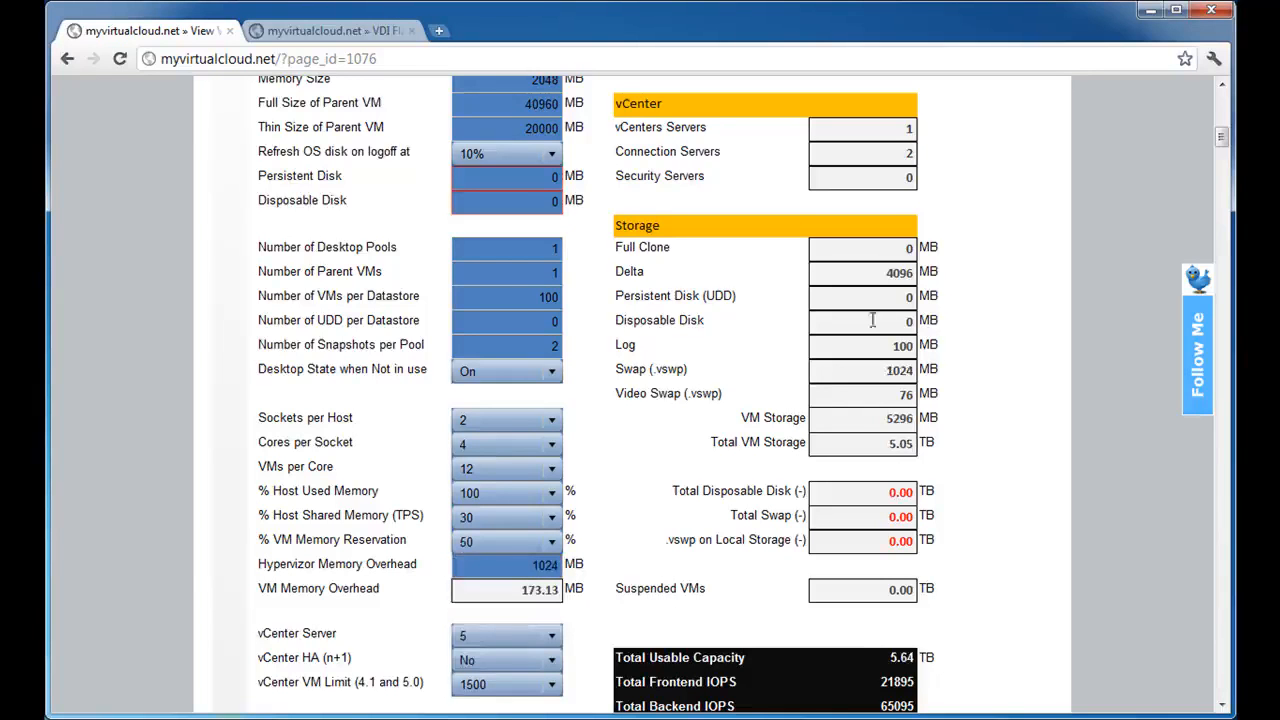
pyautogui.doubleClick(882, 372)
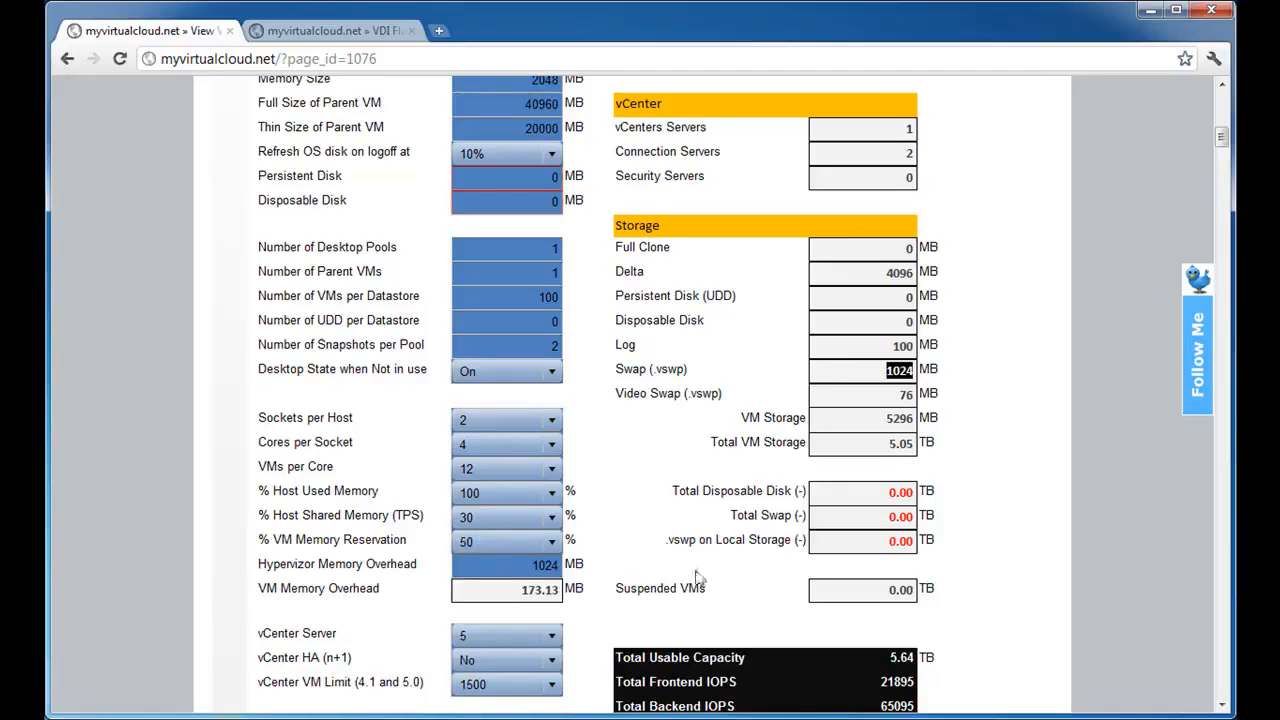
# Return the VM memory reservation to 0%.
pyautogui.click(509, 545)
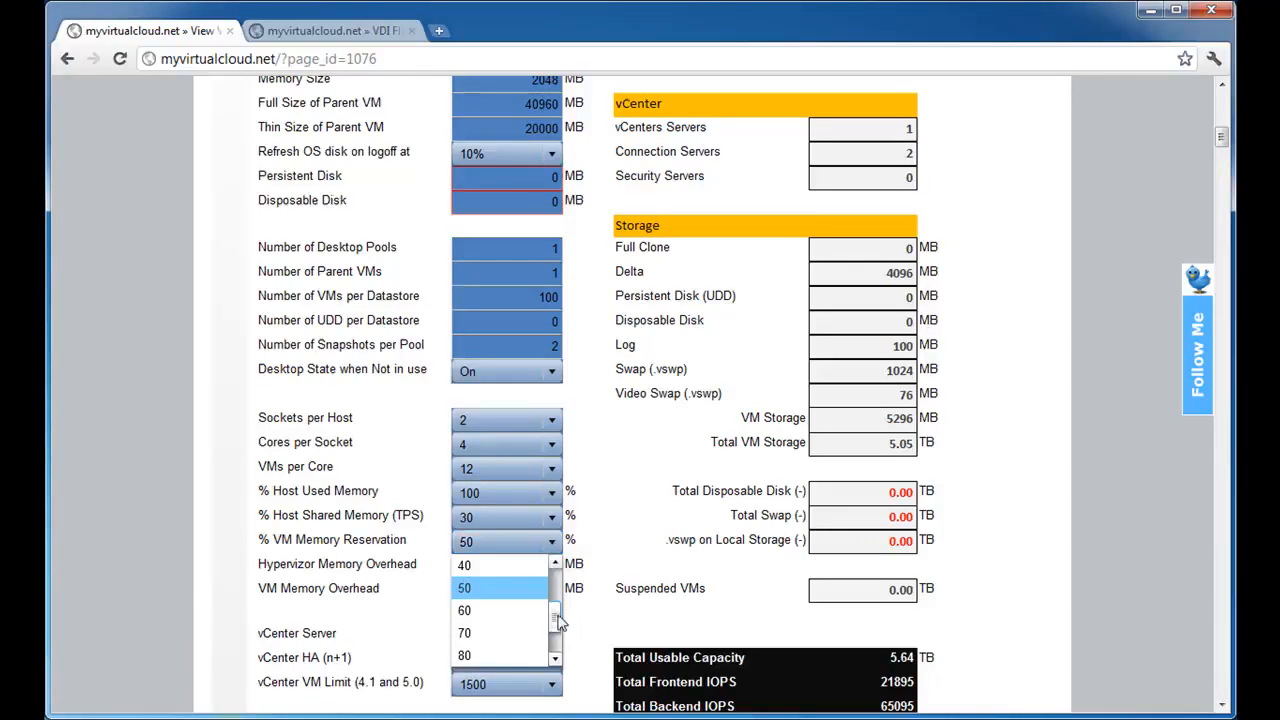
pyautogui.moveTo(558, 622); pyautogui.dragTo(570, 566)
pyautogui.click(605, 556)
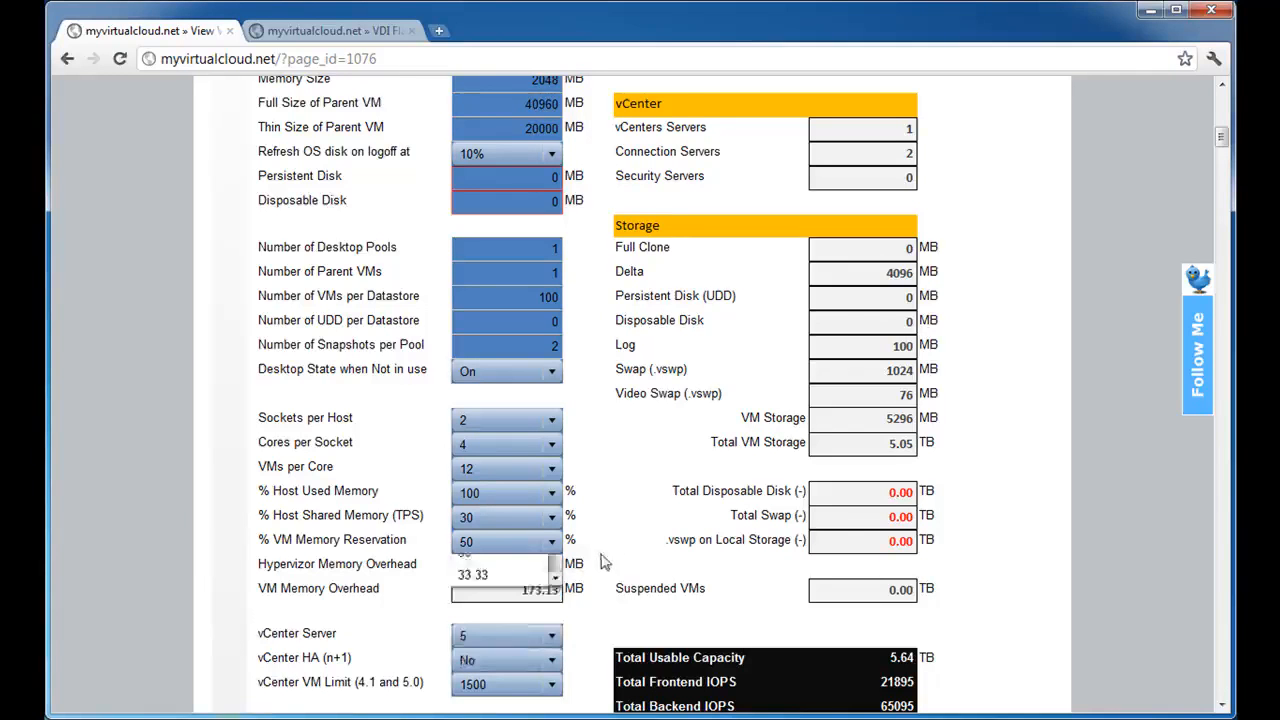
pyautogui.click(537, 548)
pyautogui.moveTo(554, 641); pyautogui.dragTo(554, 656)
pyautogui.click(530, 656)
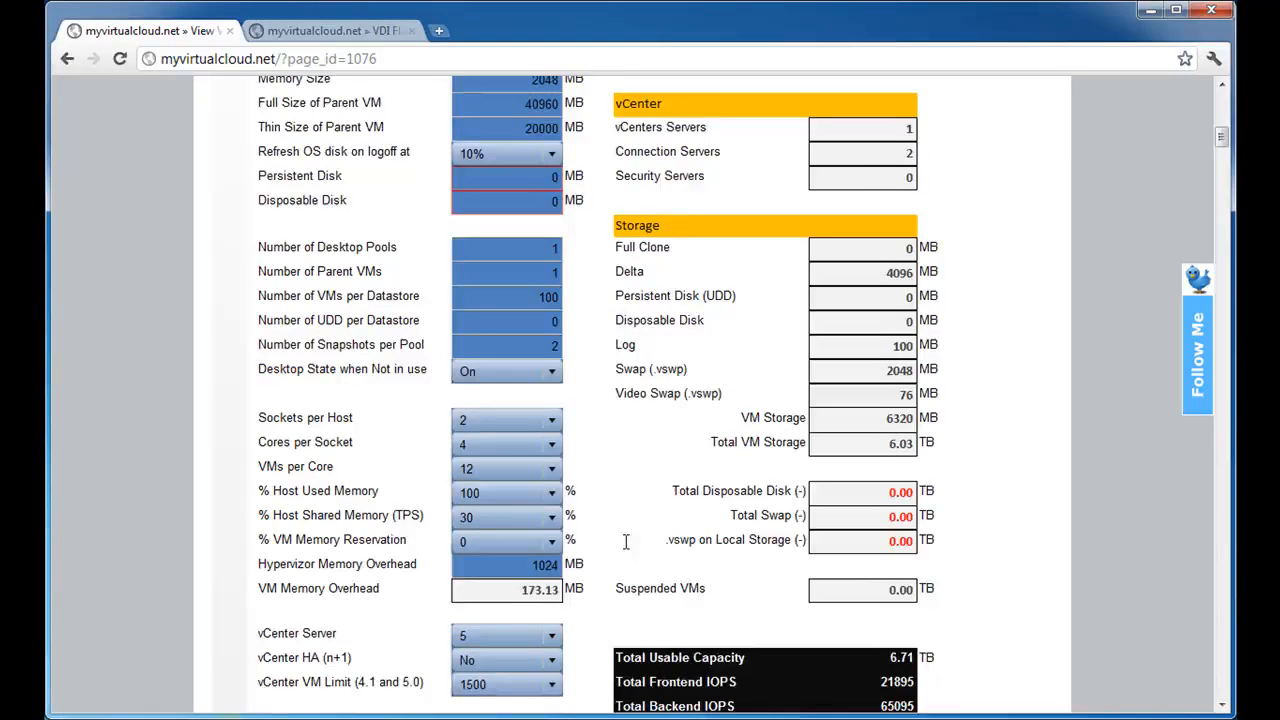
# Highlight the Hypervizor Memory Overhead input and the Host Memory - no overcommit result to examine how they relate.
pyautogui.scroll(-3, 625, 541)
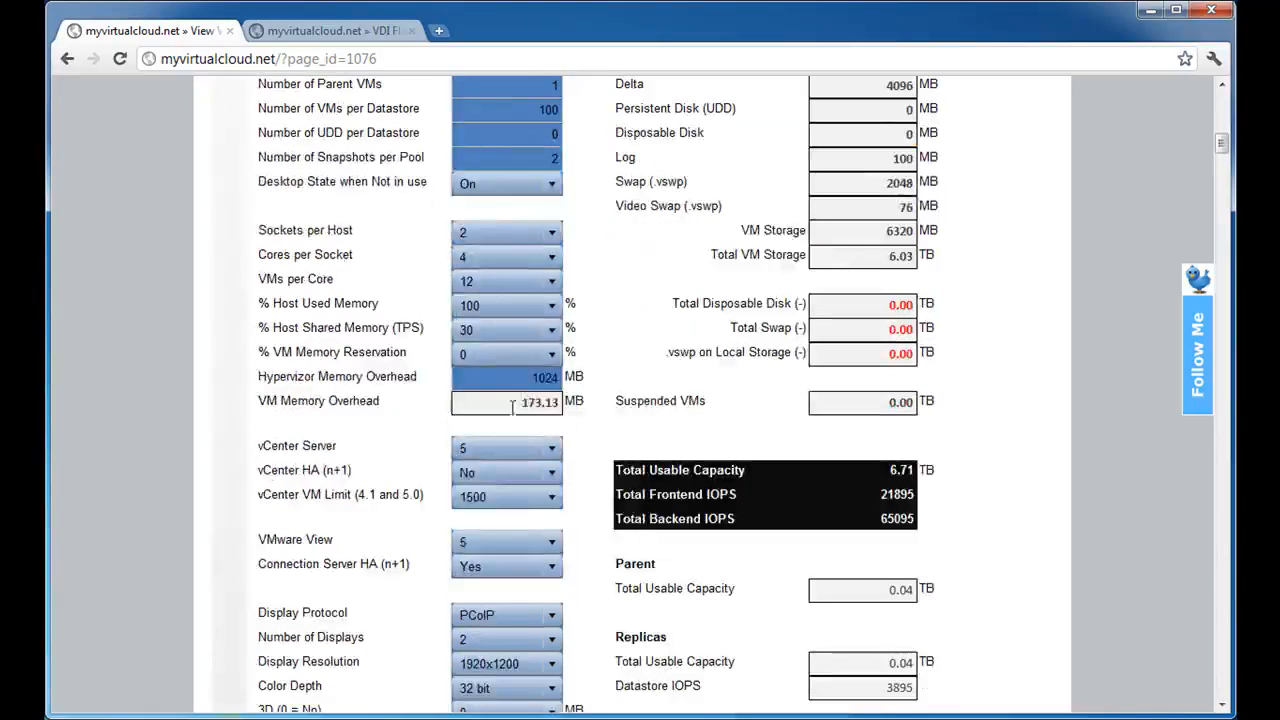
pyautogui.press('Tab')
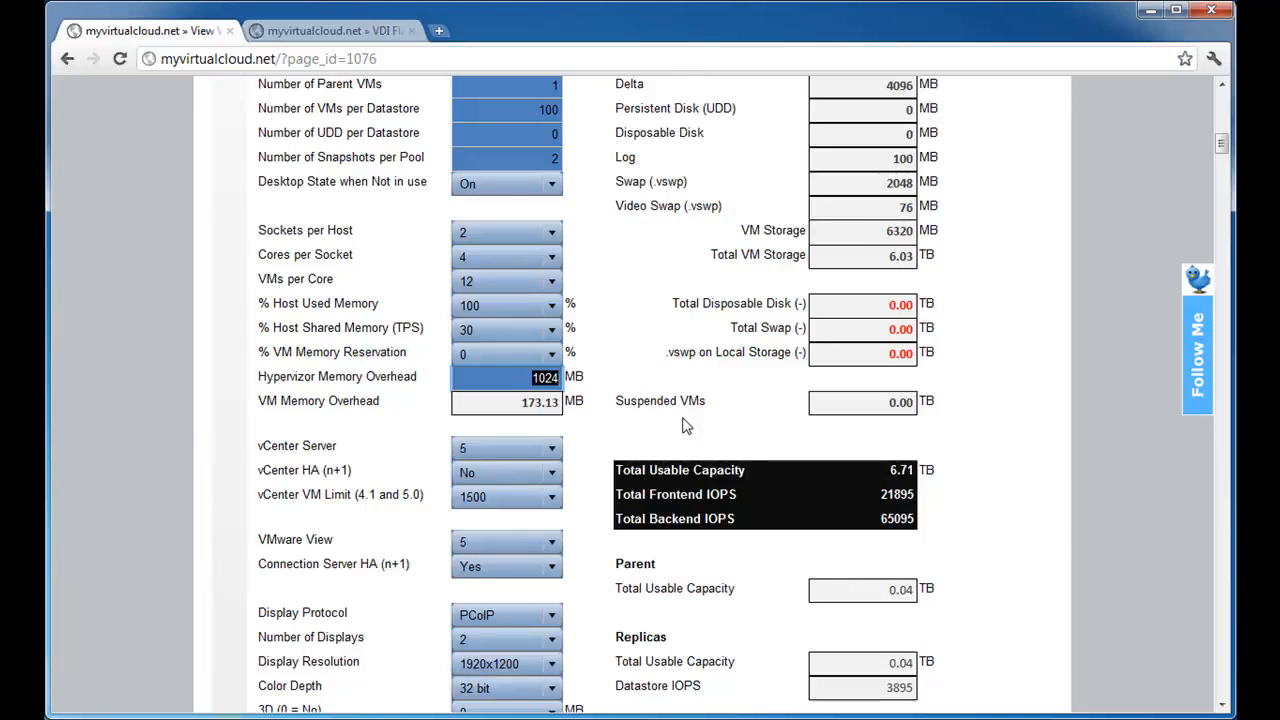
pyautogui.scroll(1, 683, 424)
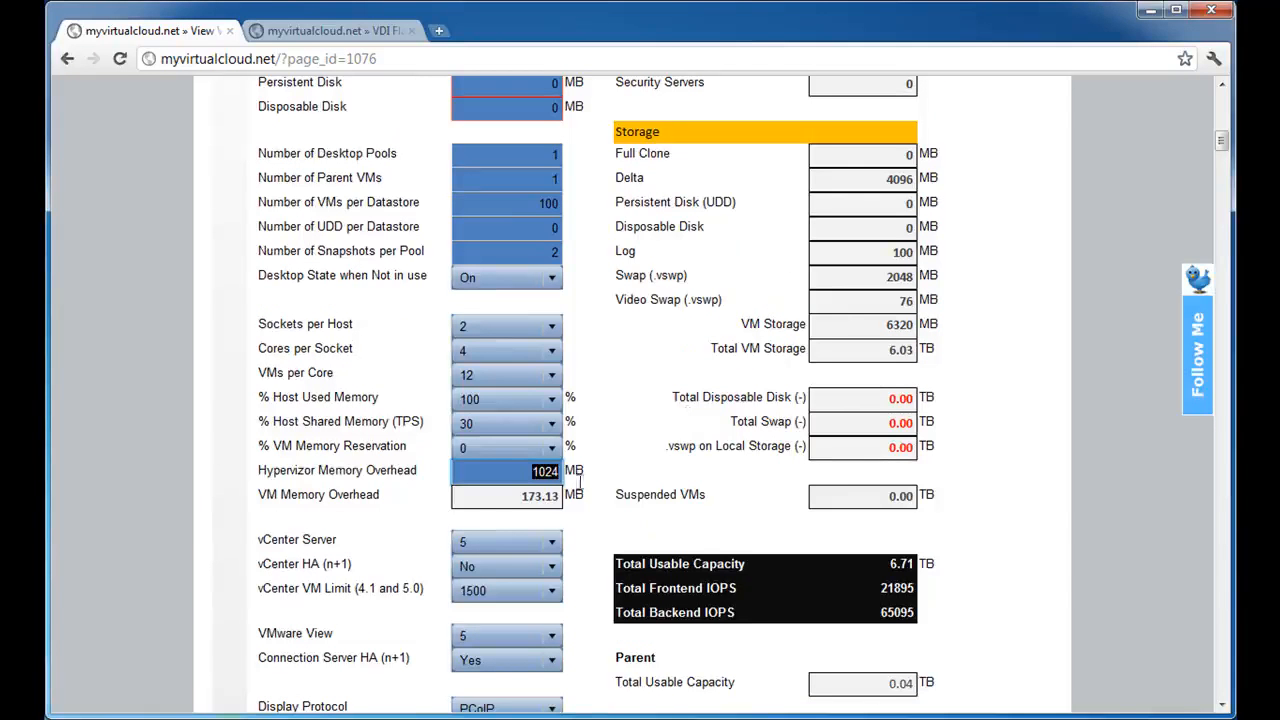
pyautogui.scroll(4, 666, 480)
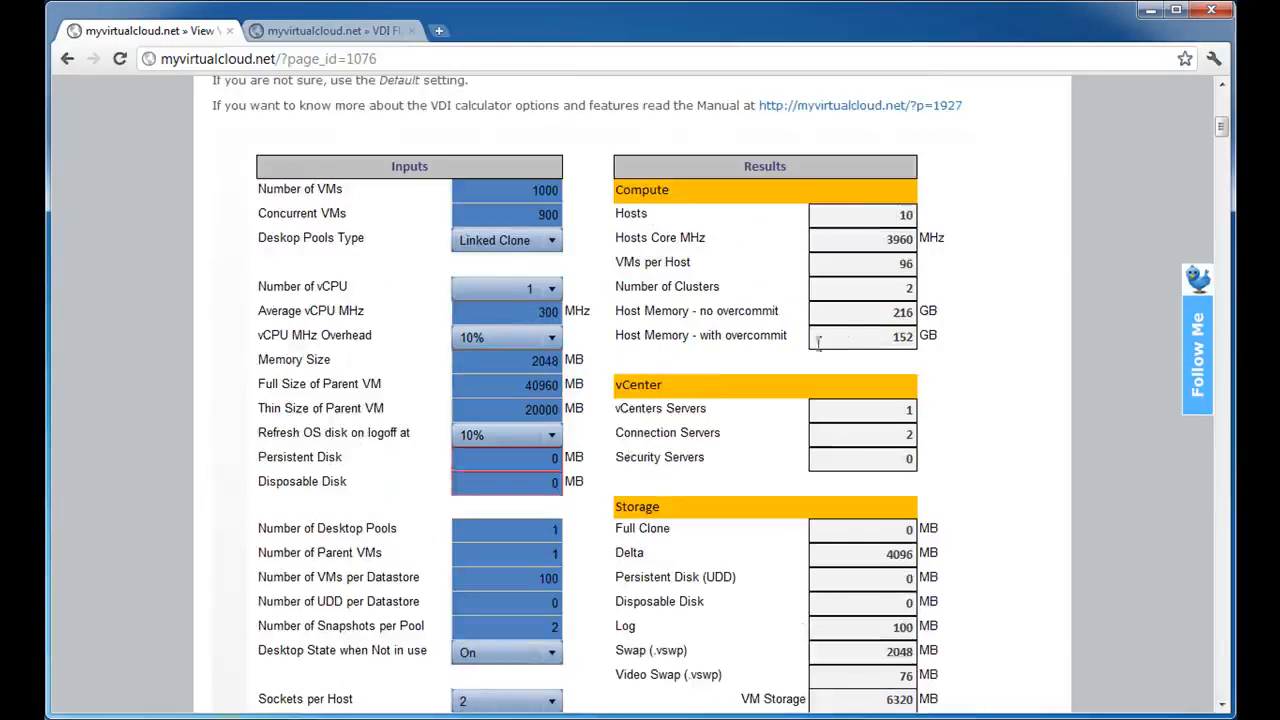
pyautogui.doubleClick(895, 313)
pyautogui.scroll(-4, 479, 452)
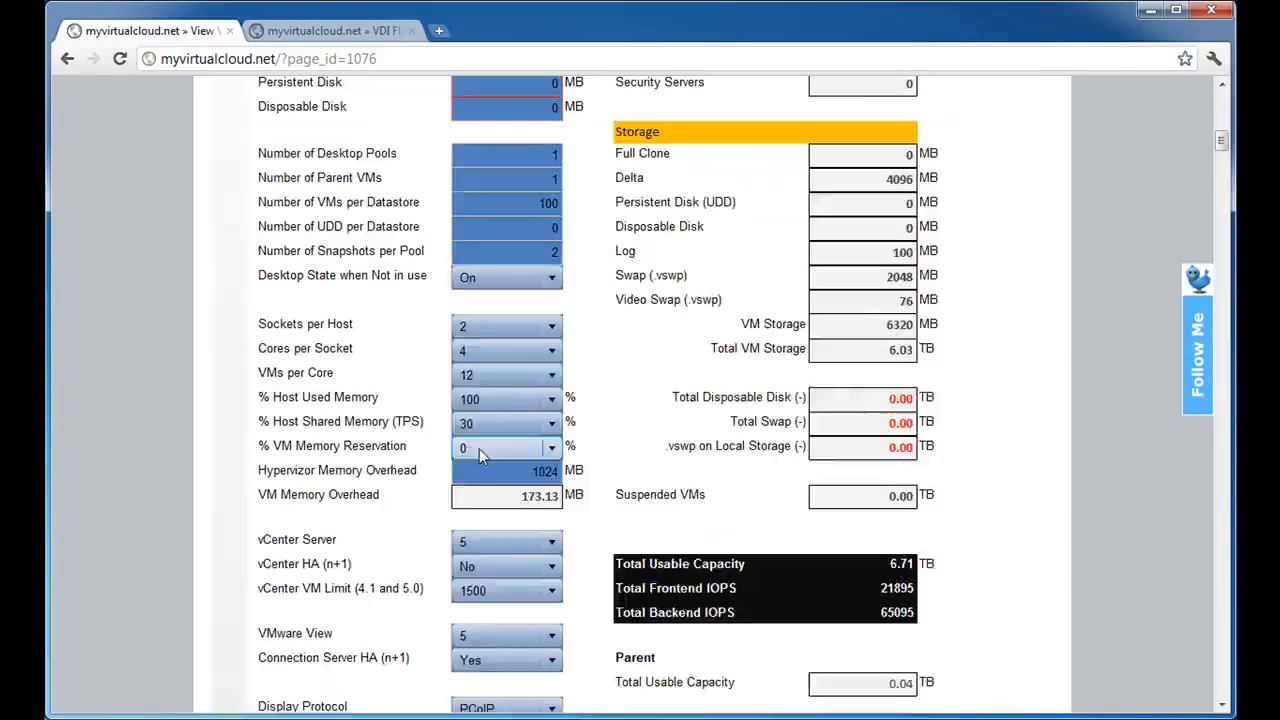
# Select version 5 for the vCenter Server and review the vCenter HA (n+1) options.
pyautogui.scroll(-2, 479, 448)
pyautogui.click(533, 362)
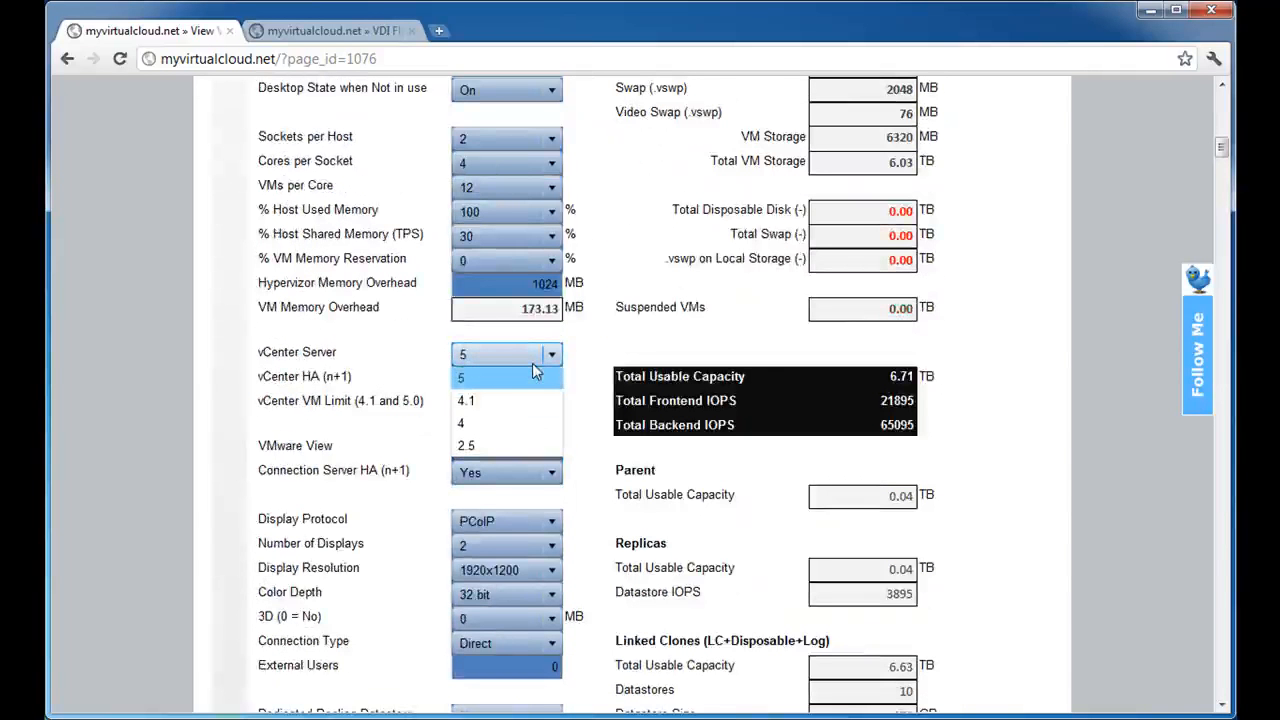
pyautogui.click(533, 376)
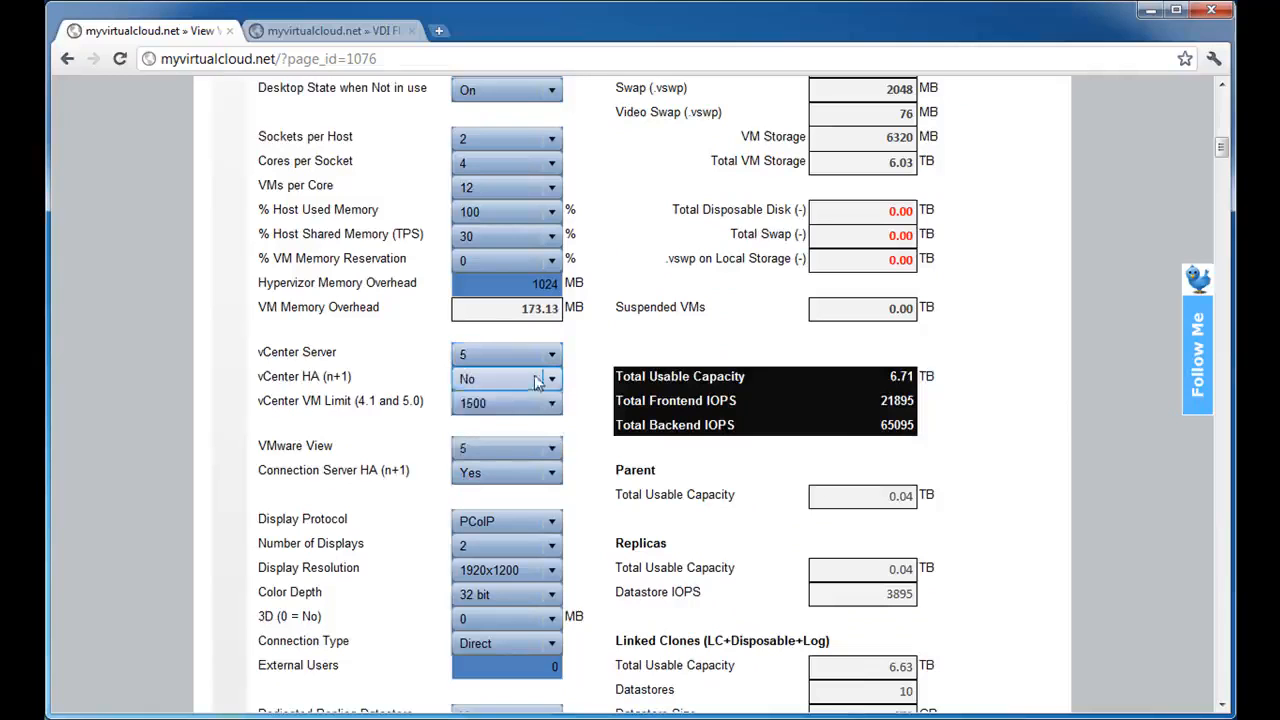
pyautogui.click(537, 389)
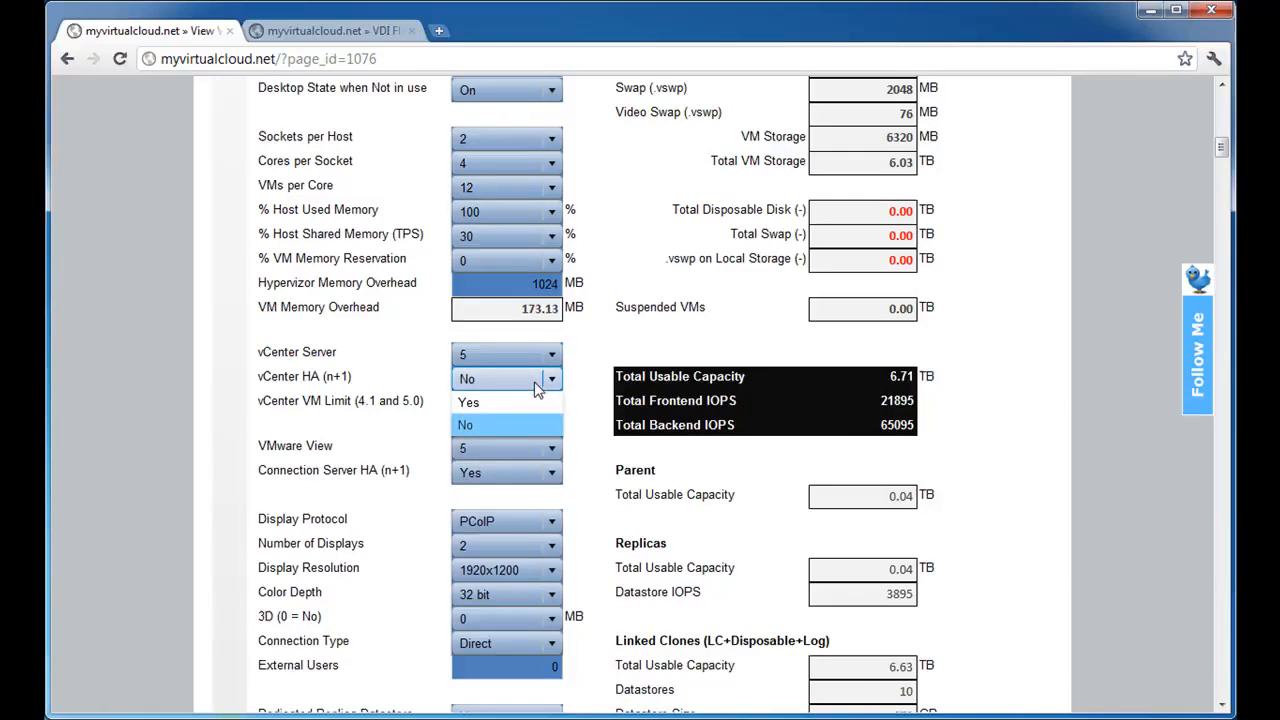
pyautogui.click(612, 350)
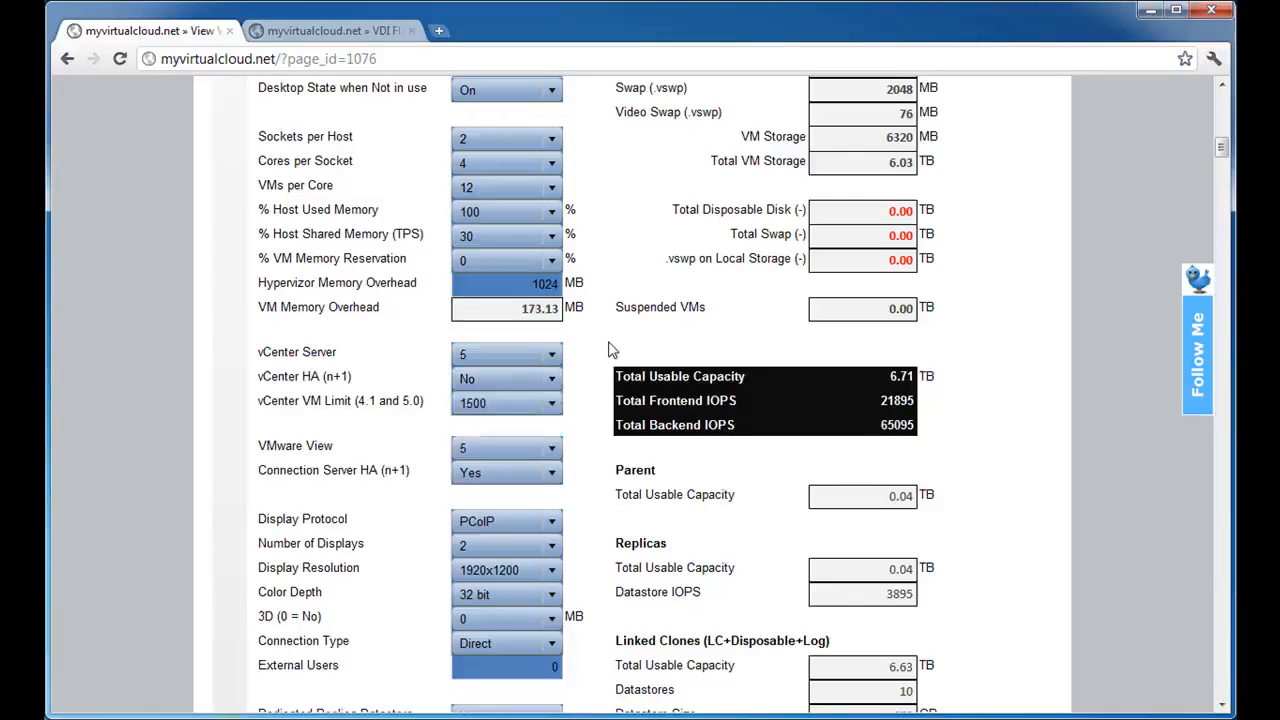
# Set vCenter HA (n+1) to Yes and examine its effect on the calculated results.
pyautogui.scroll(6, 612, 350)
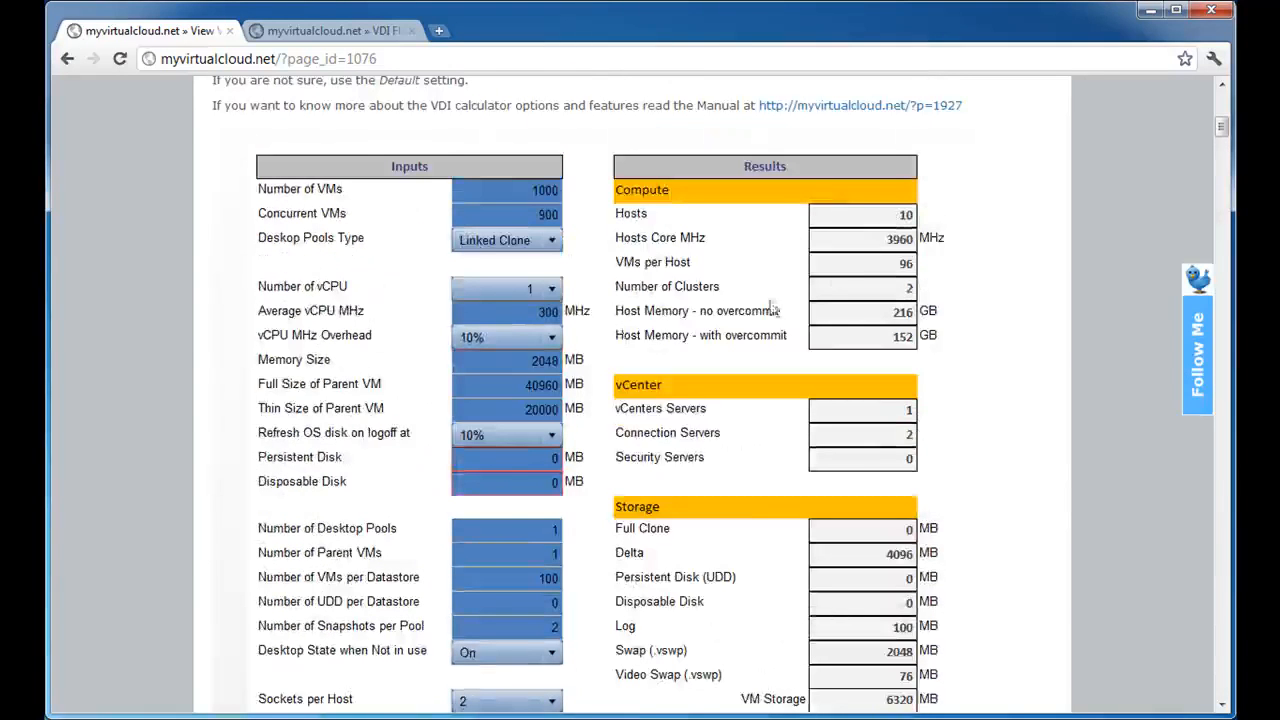
pyautogui.scroll(-7, 745, 305)
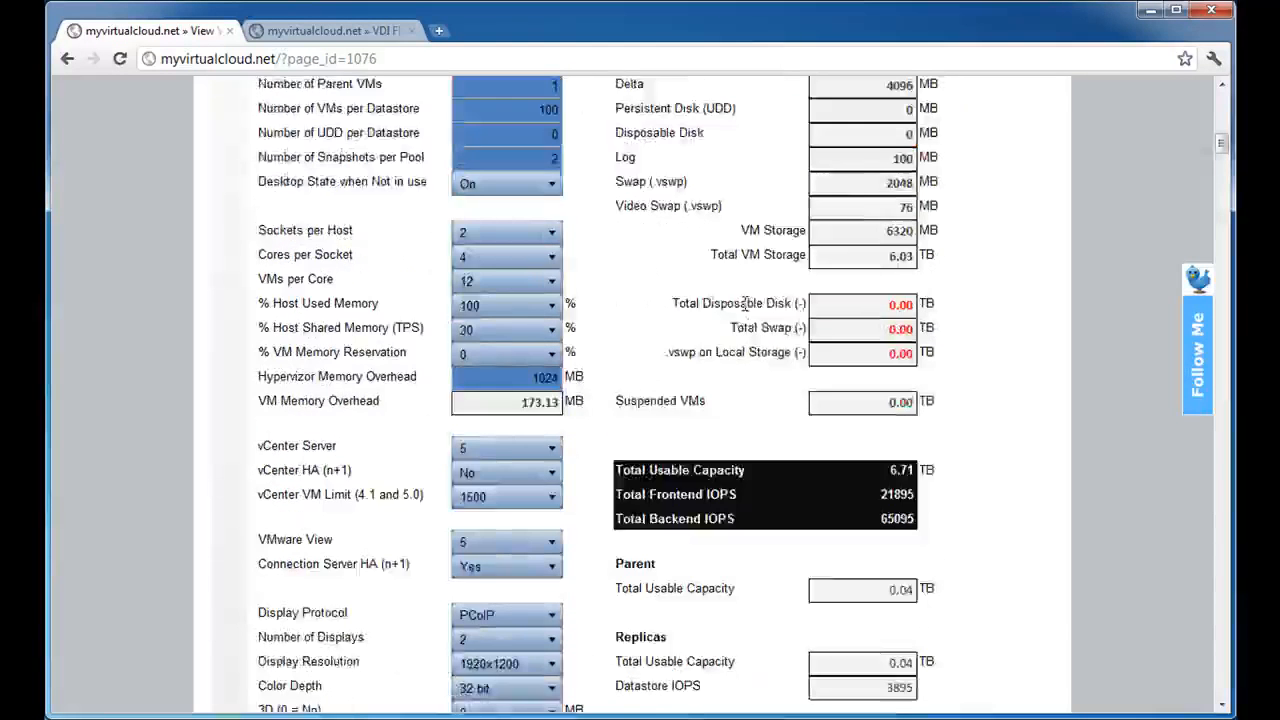
pyautogui.click(531, 287)
pyautogui.click(515, 314)
pyautogui.scroll(3, 658, 244)
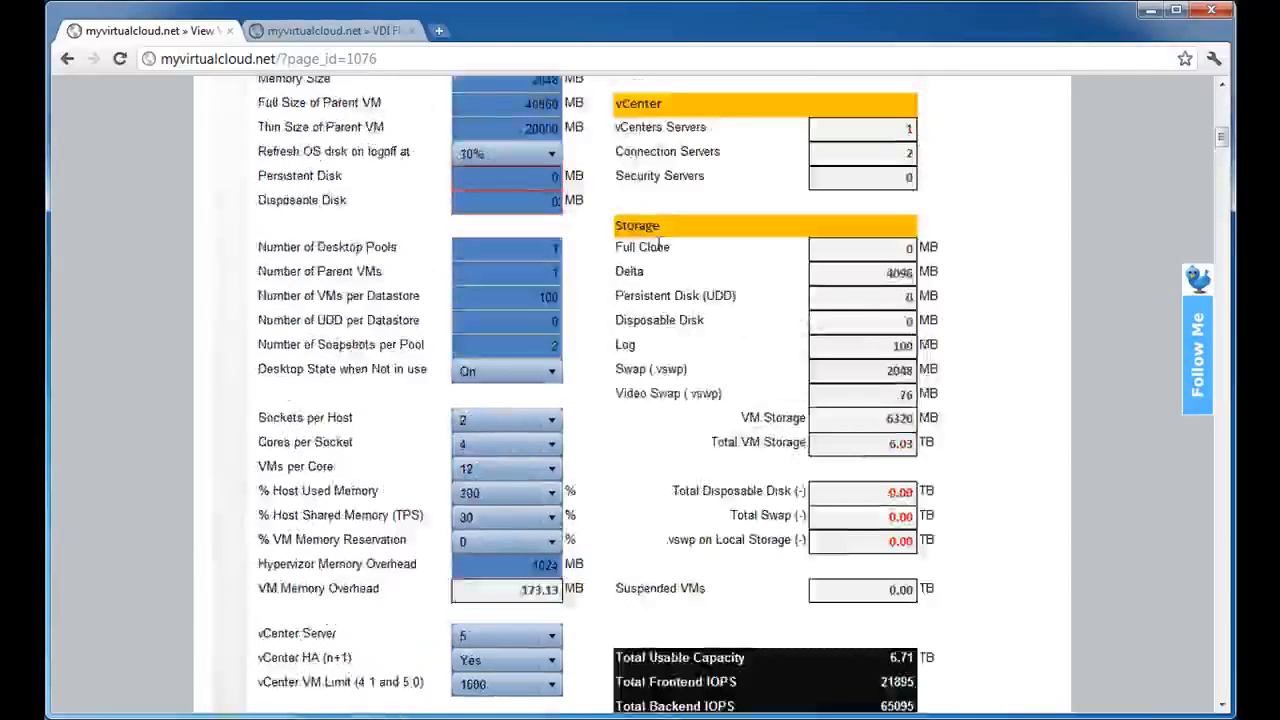
pyautogui.scroll(3, 658, 244)
pyautogui.moveTo(899, 215); pyautogui.dragTo(933, 217)
# Set vCenter HA (n+1) back to No.
pyautogui.scroll(-6, 658, 358)
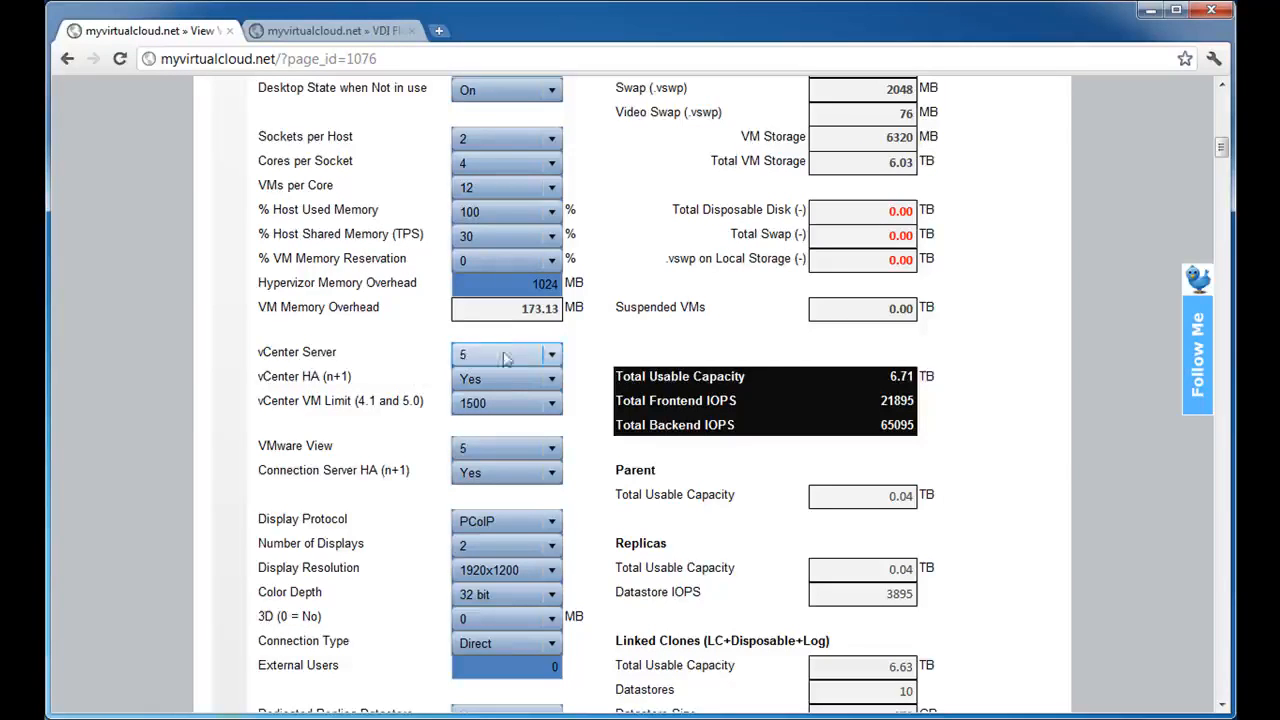
pyautogui.click(552, 378)
pyautogui.click(476, 426)
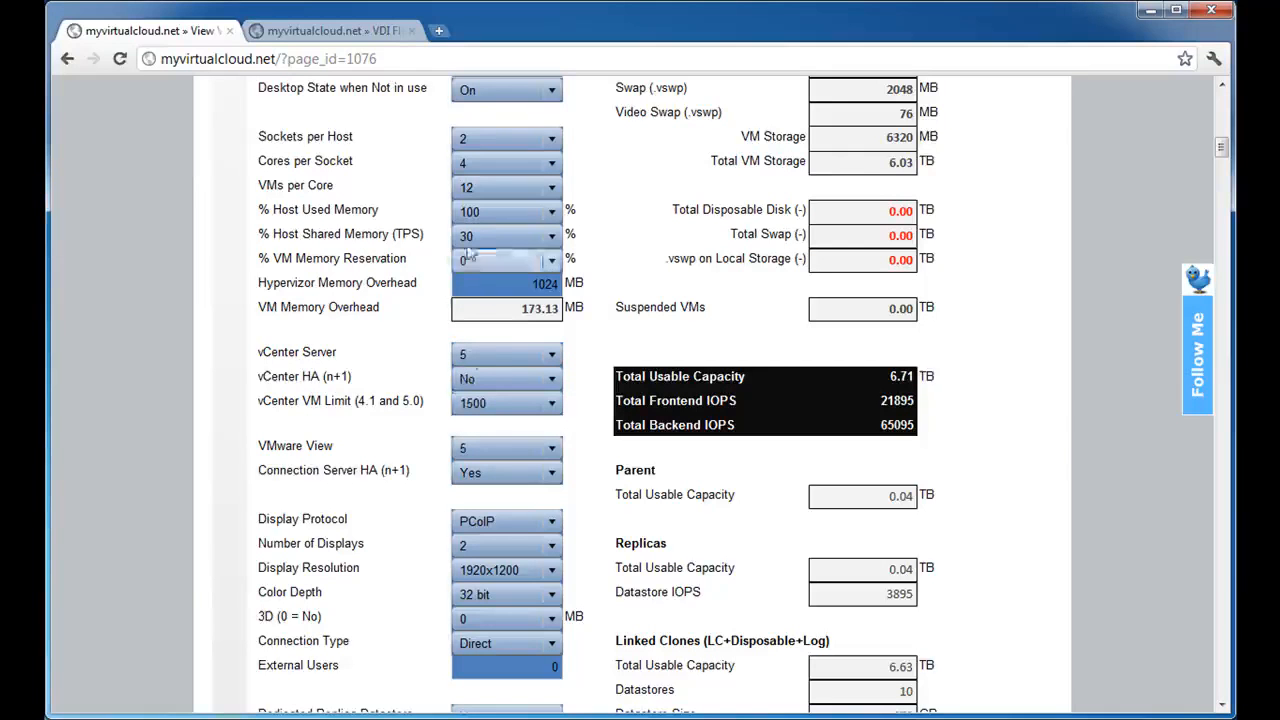
# Review the available VMs per Core values and the 1500, 2000 and 2500 options of the vCenter VM Limit.
pyautogui.click(480, 189)
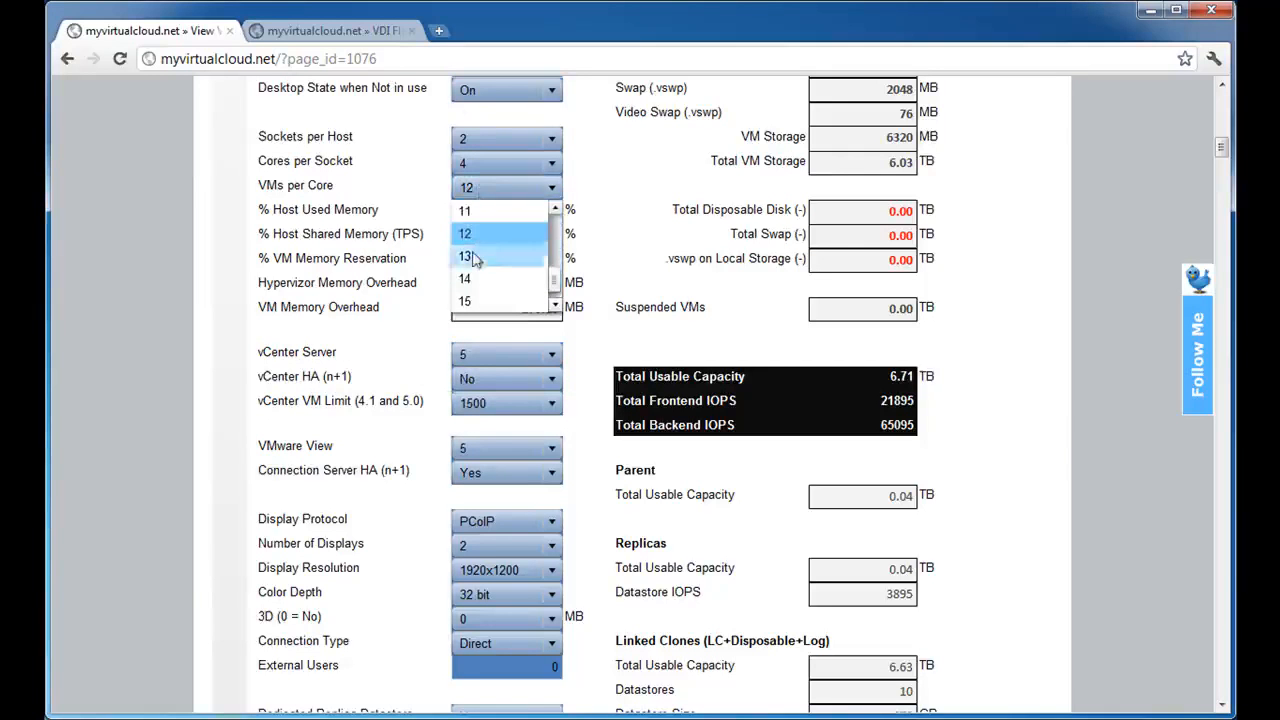
pyautogui.click(610, 238)
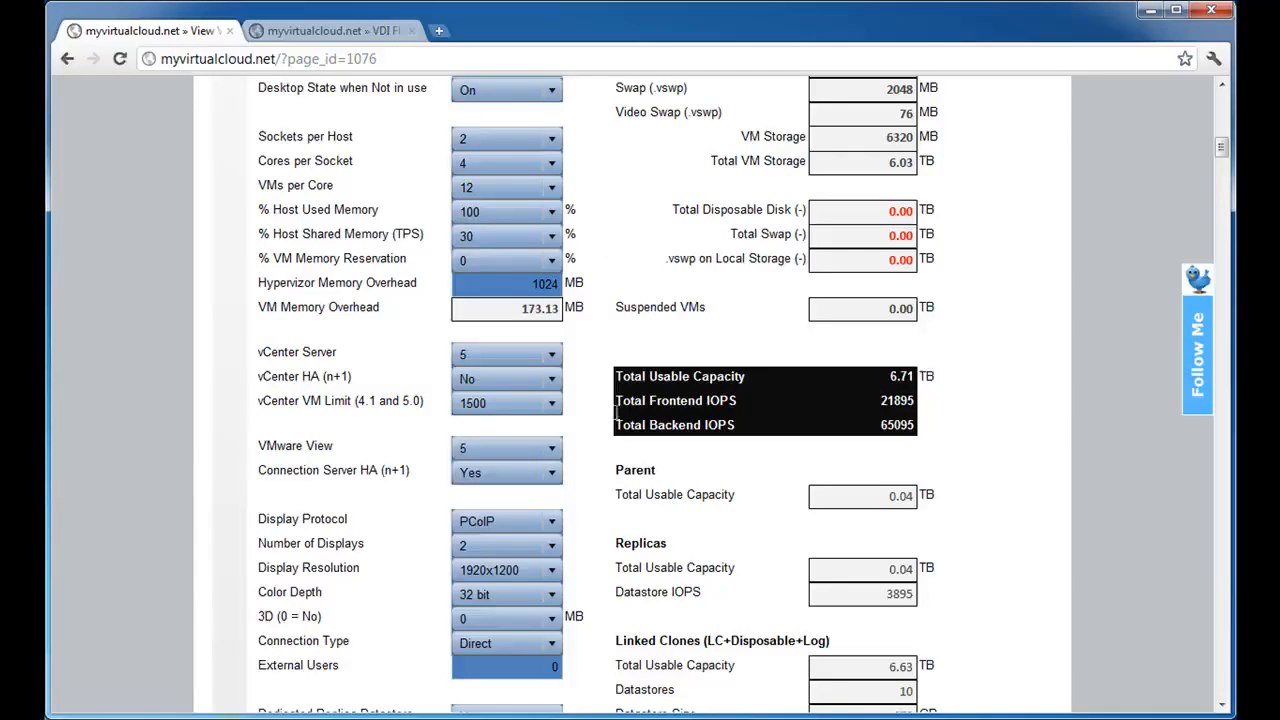
pyautogui.click(498, 405)
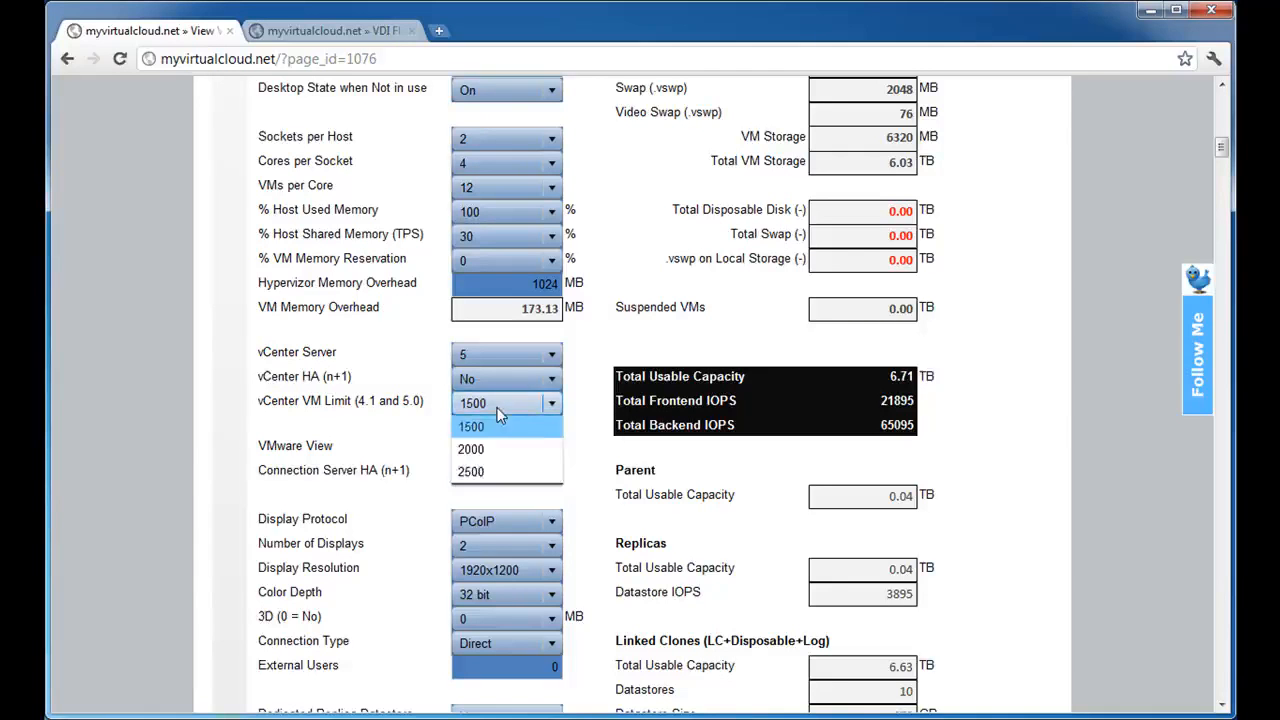
pyautogui.click(498, 408)
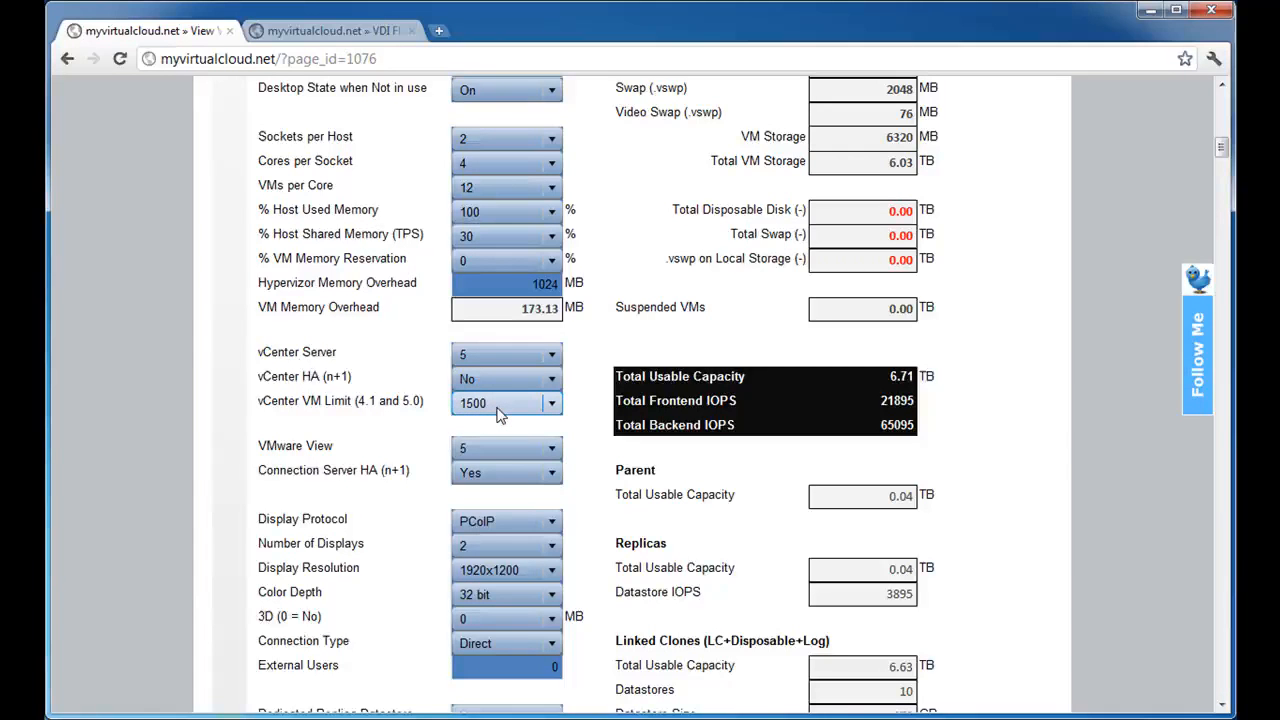
pyautogui.click(506, 448)
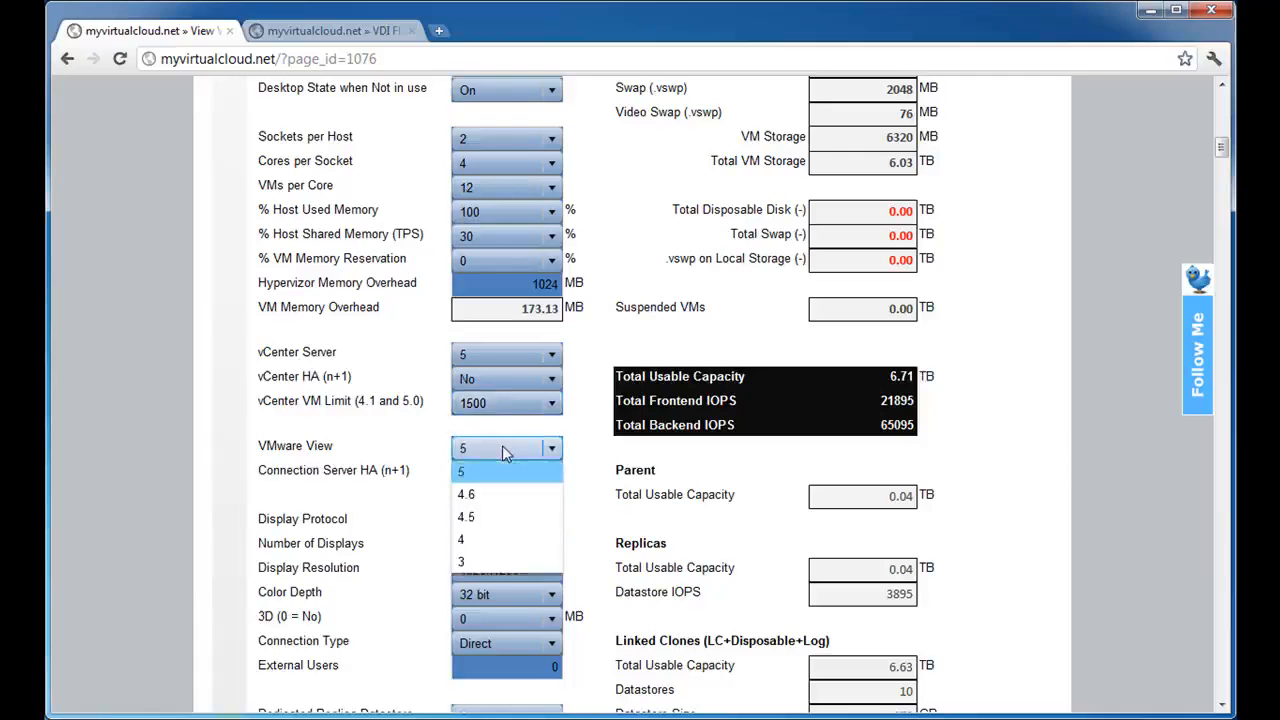
pyautogui.click(511, 401)
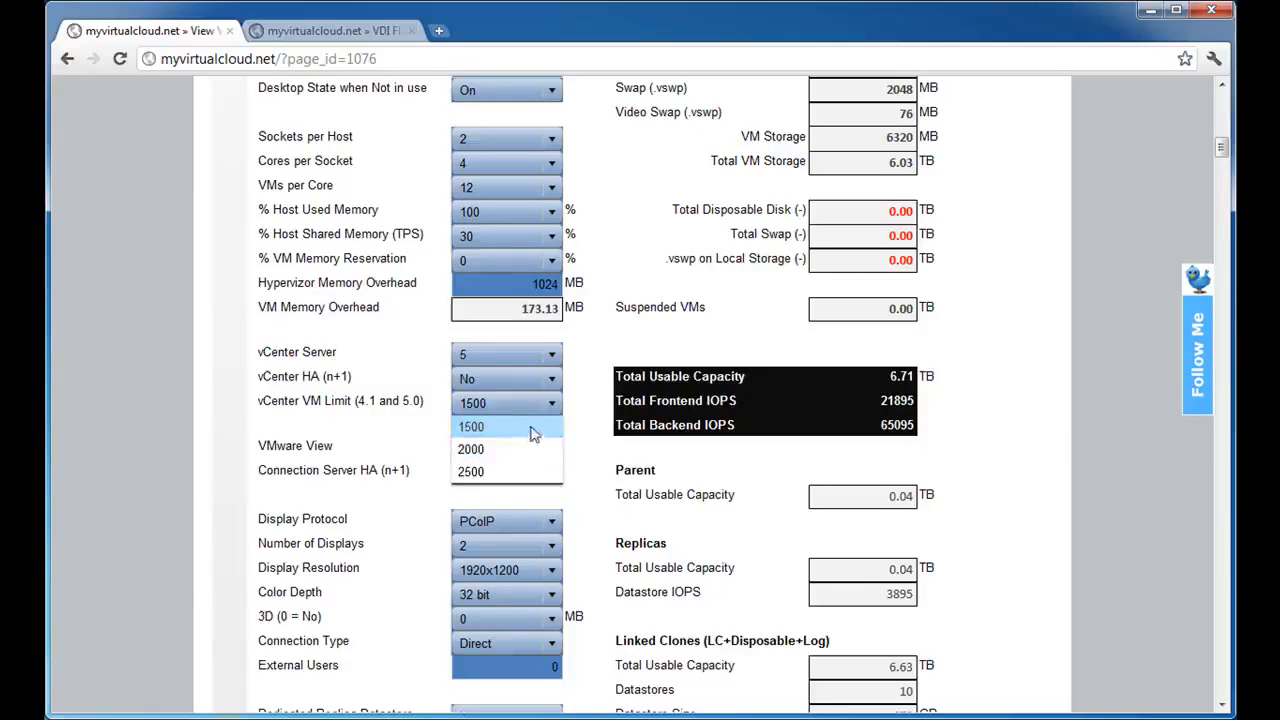
pyautogui.click(617, 360)
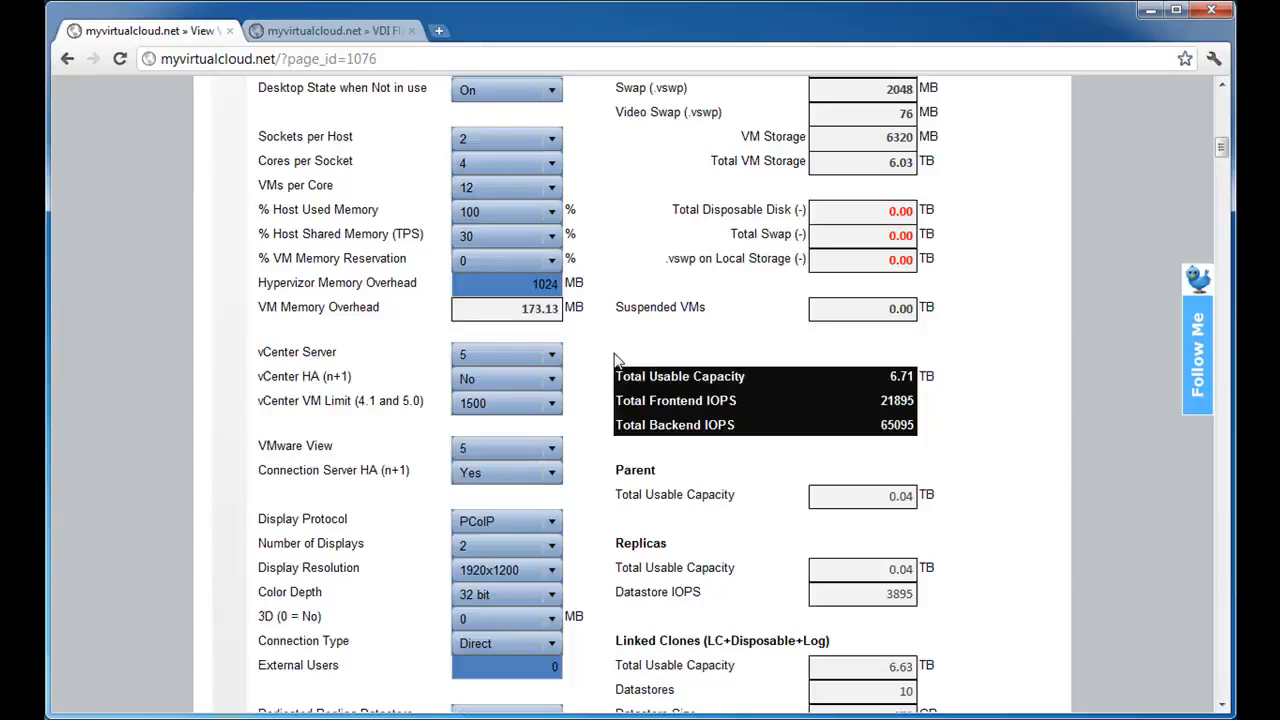
# Examine the vCenter VM Limit (4.1 and 5.0) label against its options, keeping the 1500 limit.
pyautogui.click(517, 404)
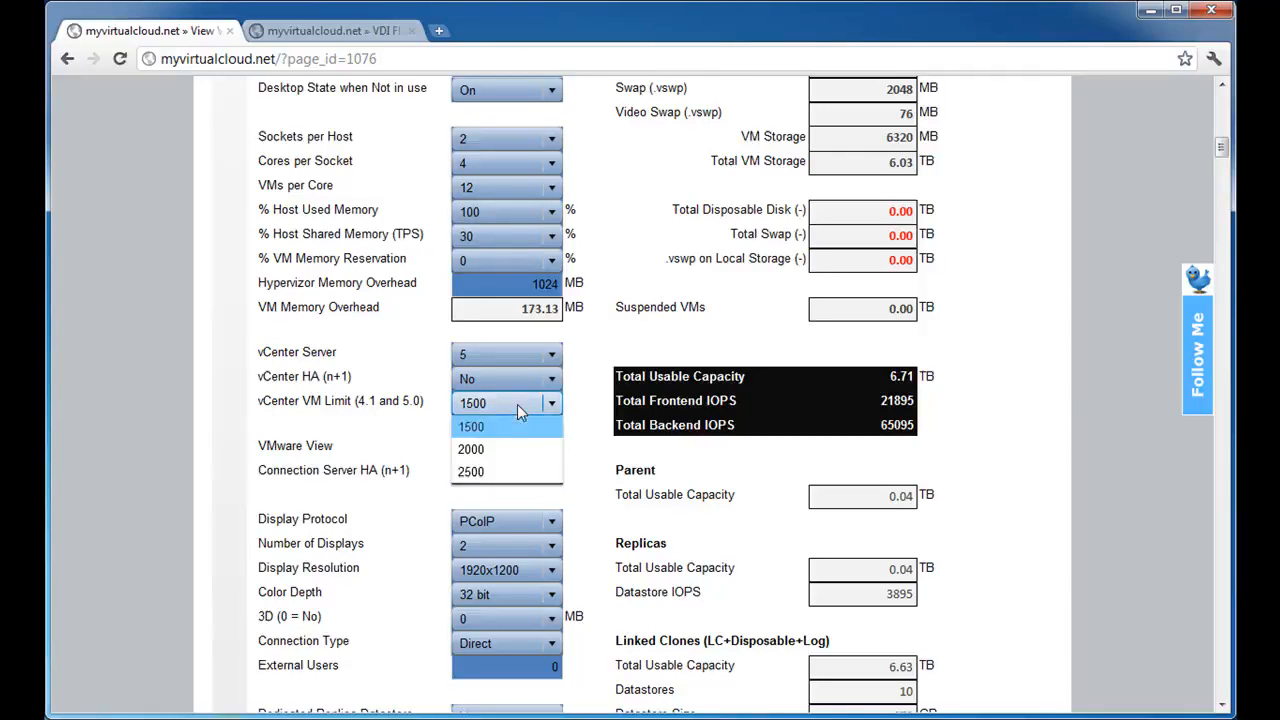
pyautogui.click(420, 403)
pyautogui.moveTo(403, 401); pyautogui.dragTo(416, 400)
pyautogui.click(408, 428)
pyautogui.click(472, 410)
pyautogui.click(475, 410)
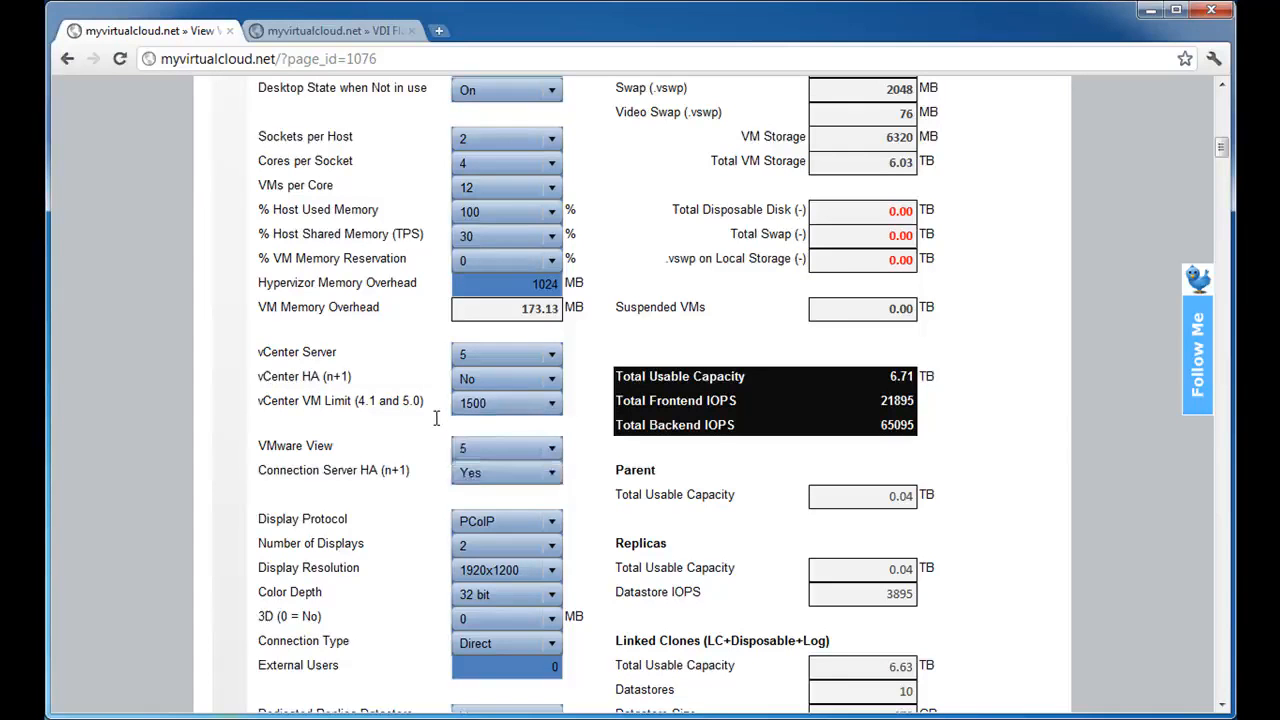
pyautogui.click(544, 410)
pyautogui.click(544, 410)
# Review the available VMware View versions, keeping version 5.
pyautogui.scroll(-2, 339, 446)
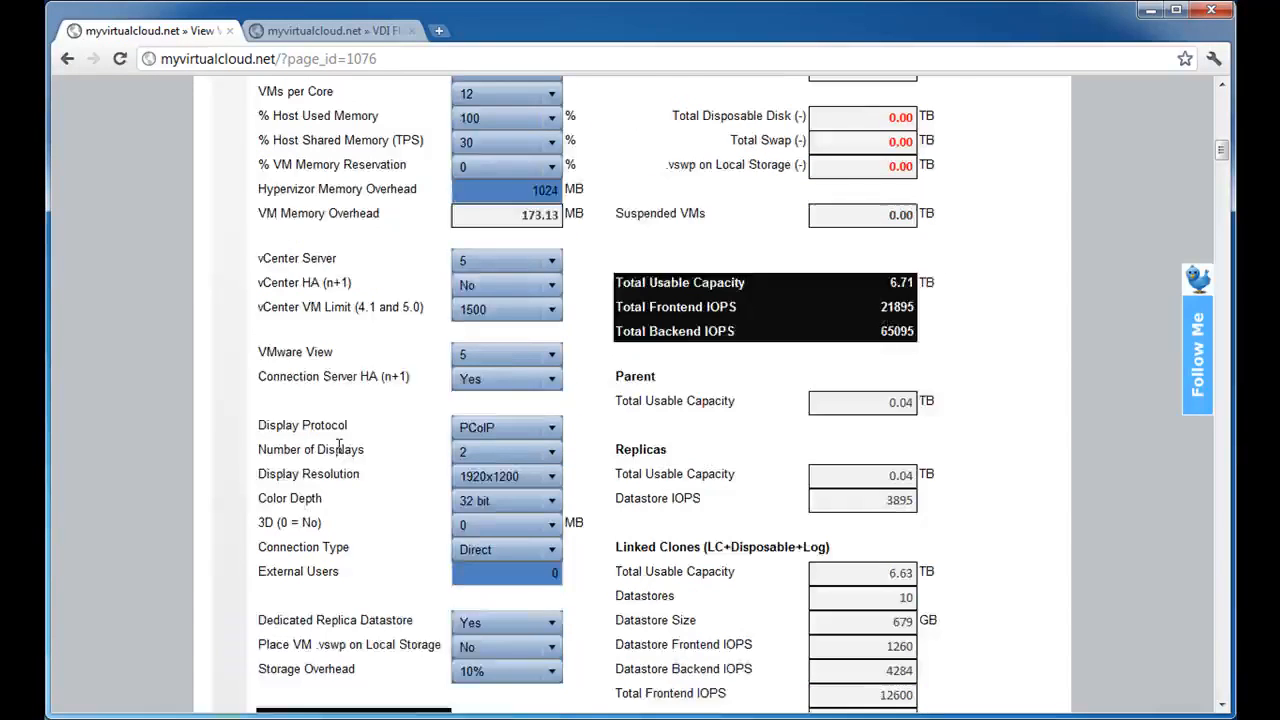
pyautogui.click(487, 259)
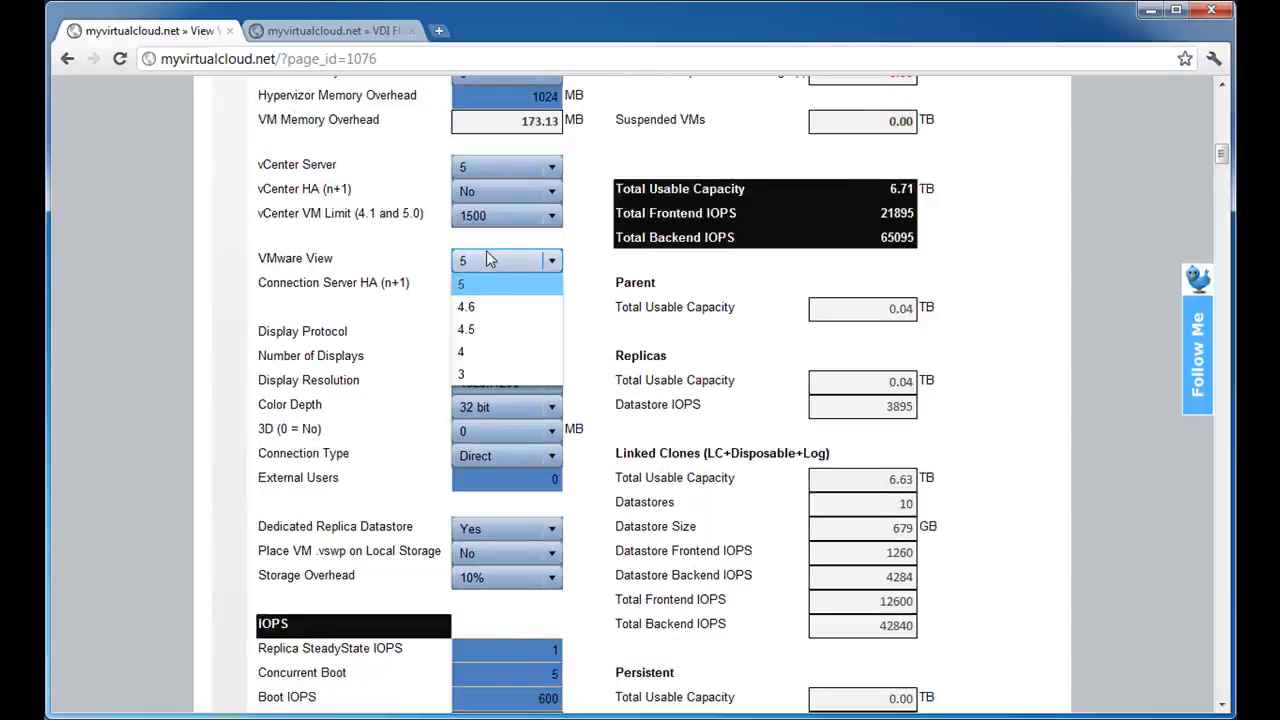
pyautogui.click(493, 261)
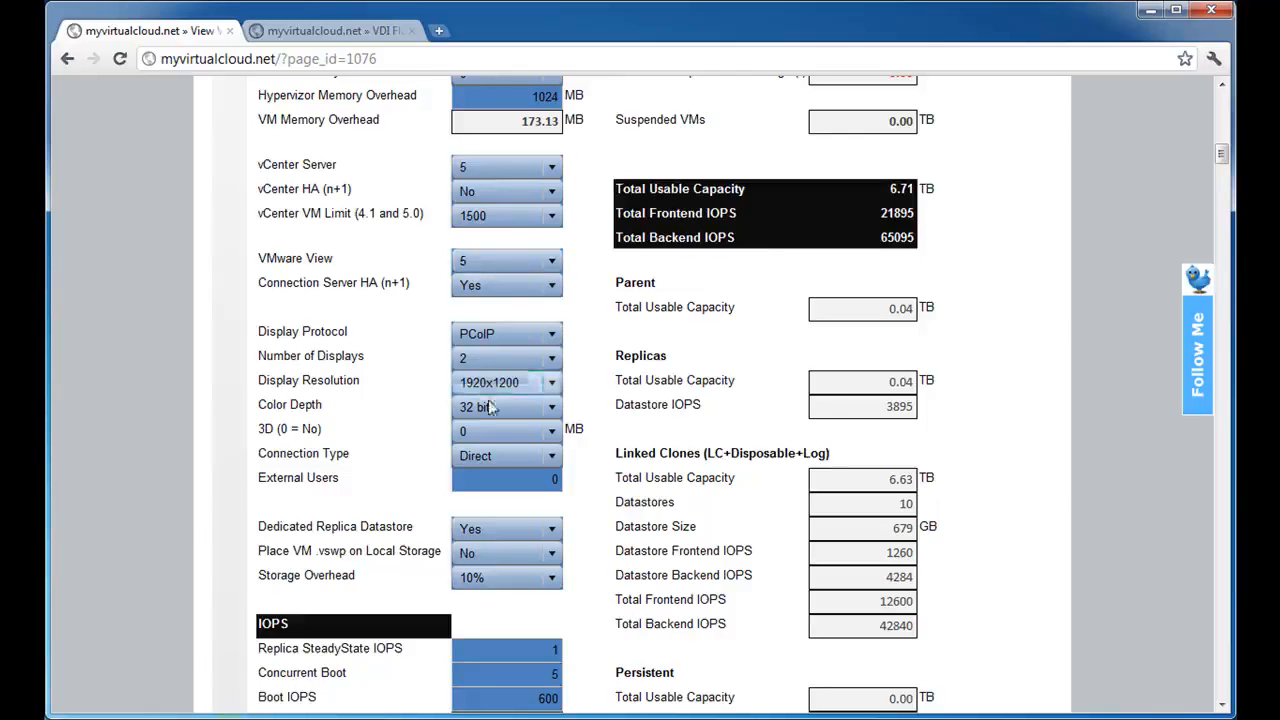
pyautogui.click(533, 261)
pyautogui.click(521, 262)
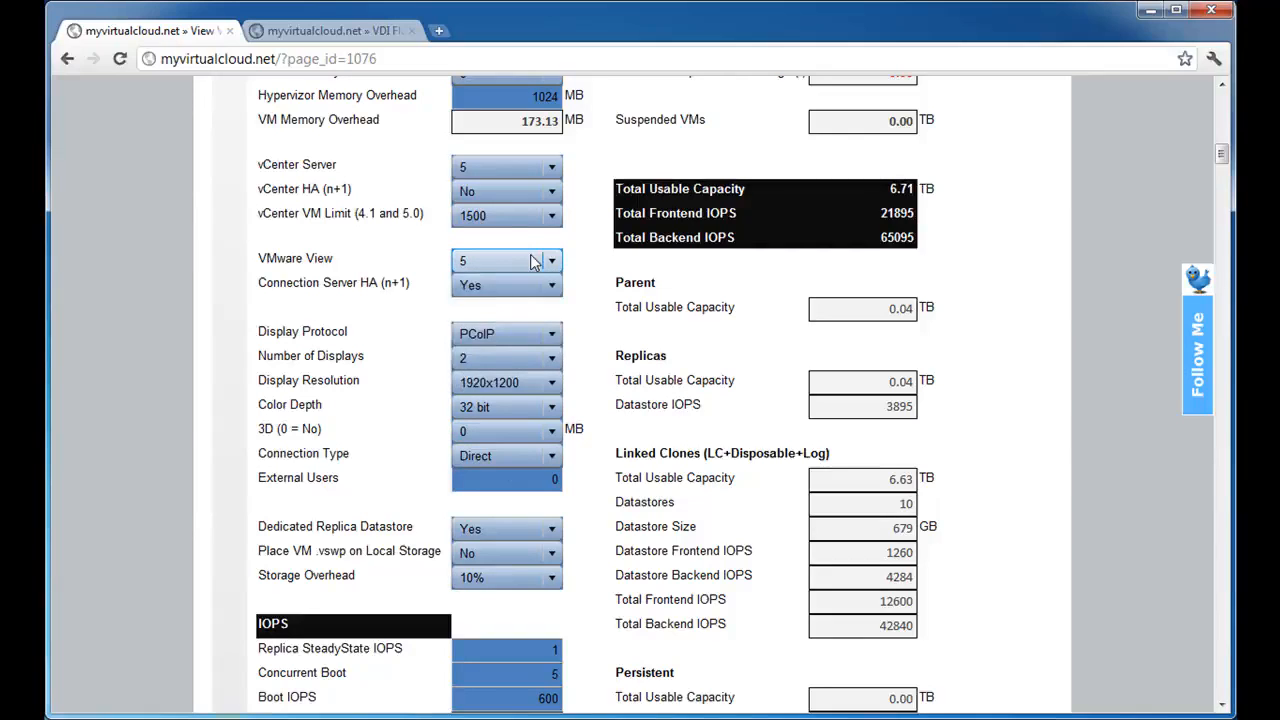
pyautogui.click(520, 262)
pyautogui.click(520, 259)
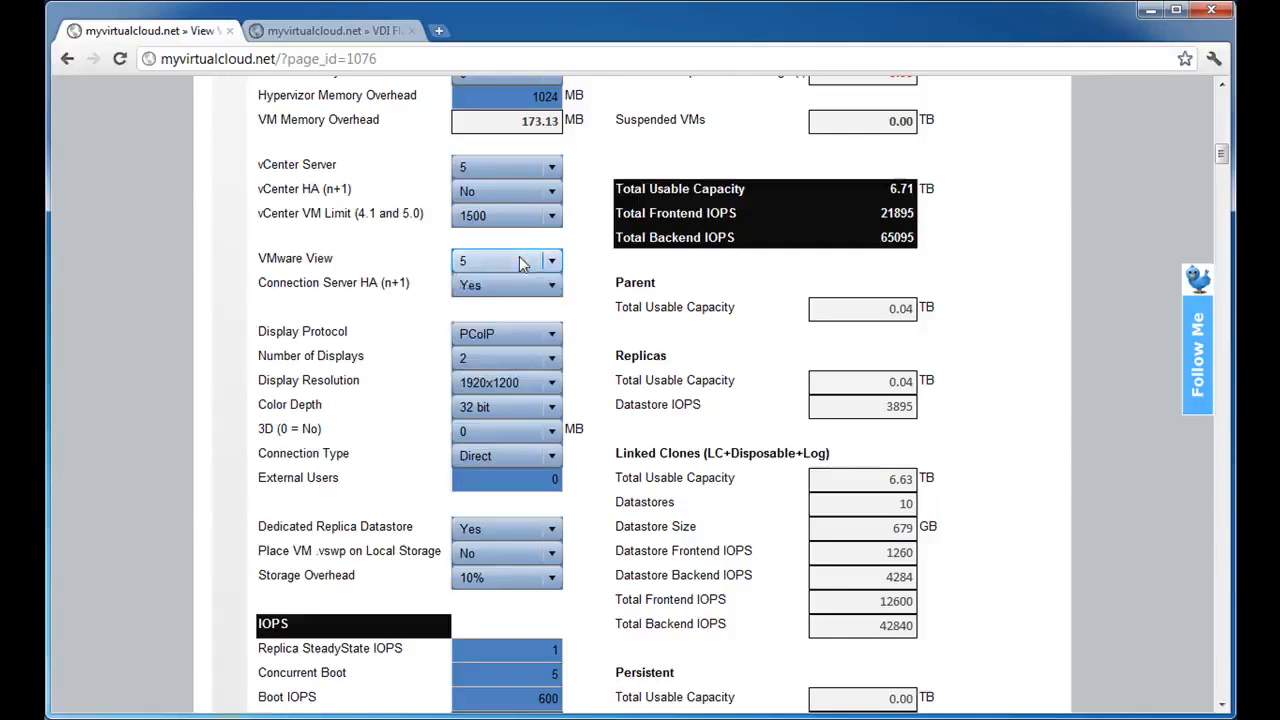
# Review the Connection Server HA (n+1) options and highlight the Connection Servers result in the vCenter section.
pyautogui.moveTo(258, 284); pyautogui.dragTo(403, 284)
pyautogui.click(437, 283)
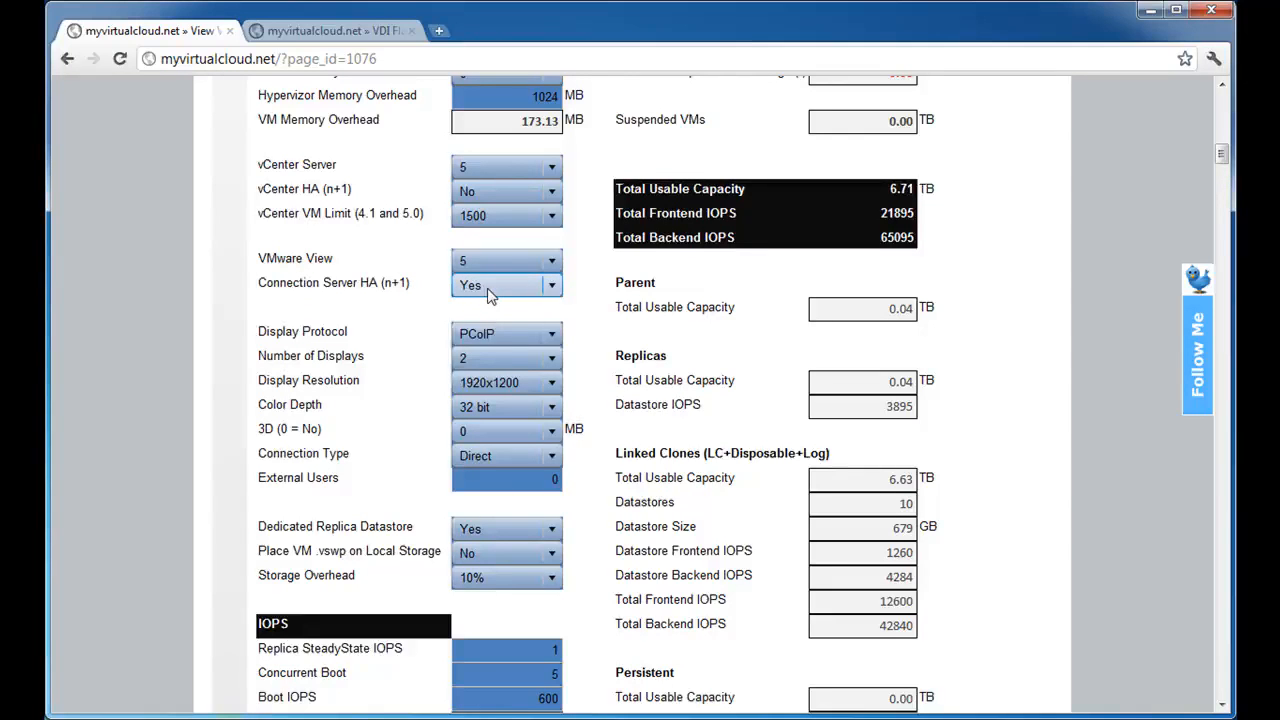
pyautogui.click(487, 288)
pyautogui.click(487, 288)
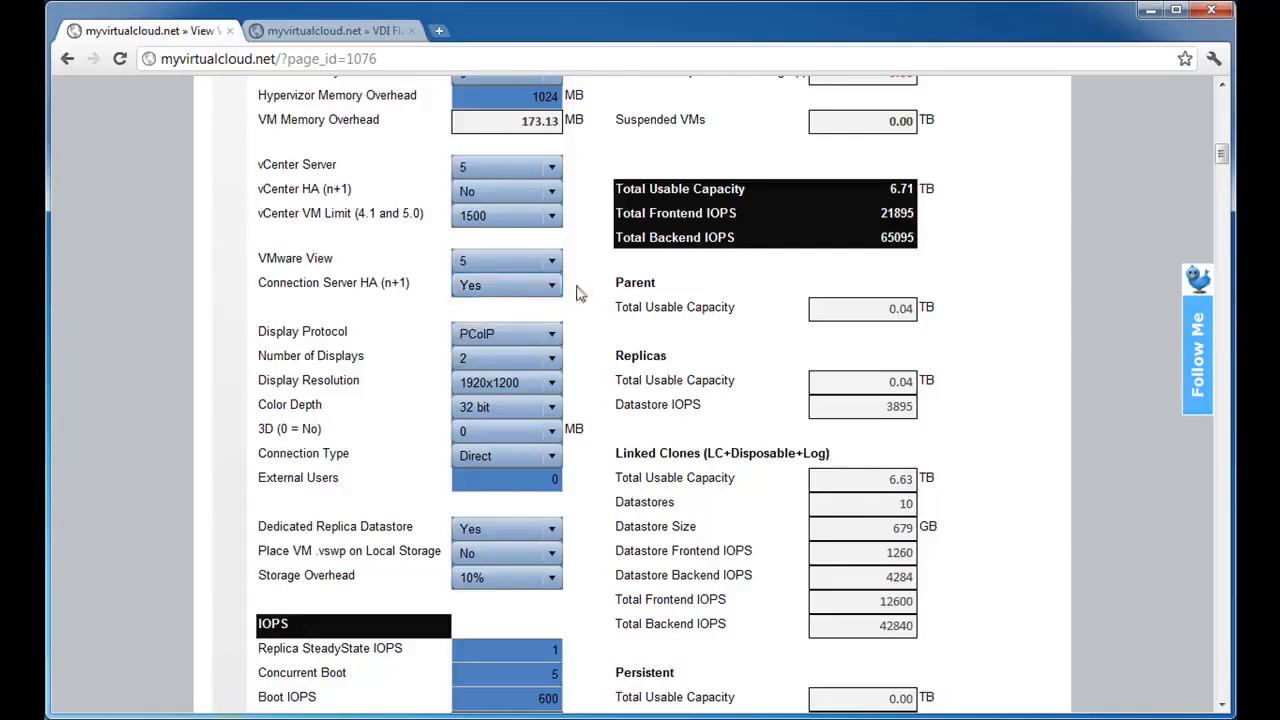
pyautogui.click(502, 285)
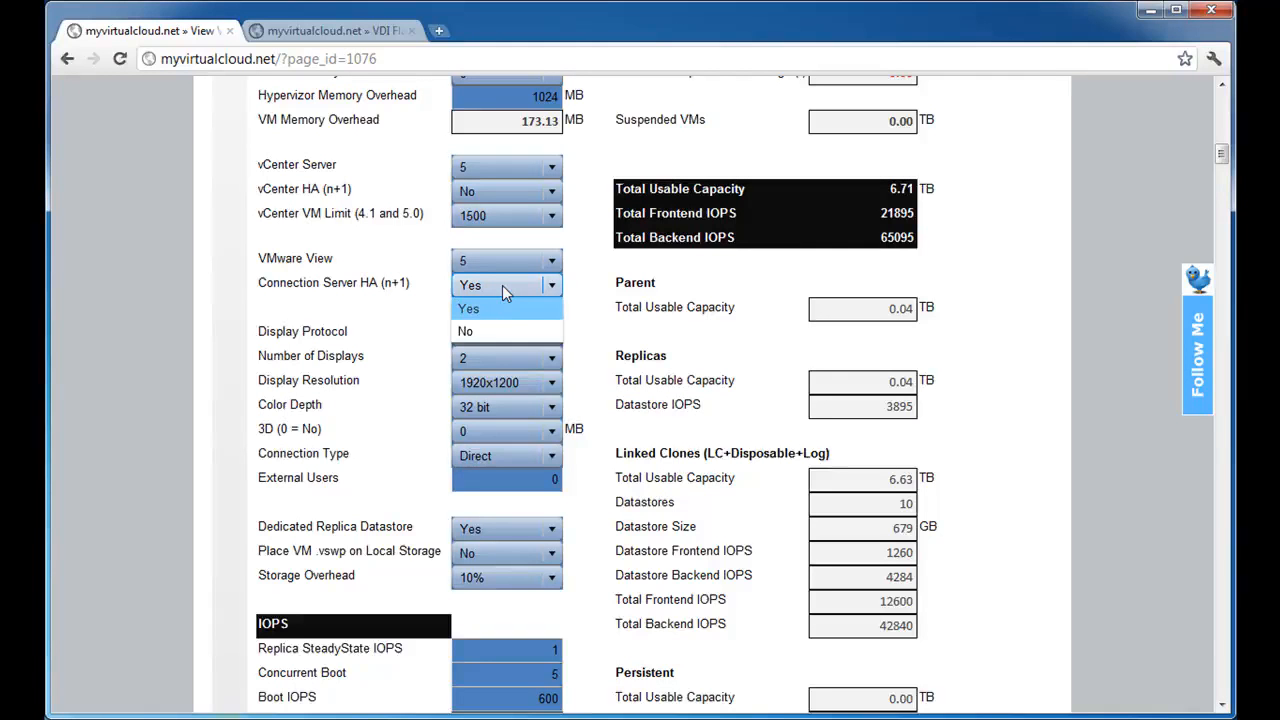
pyautogui.click(502, 285)
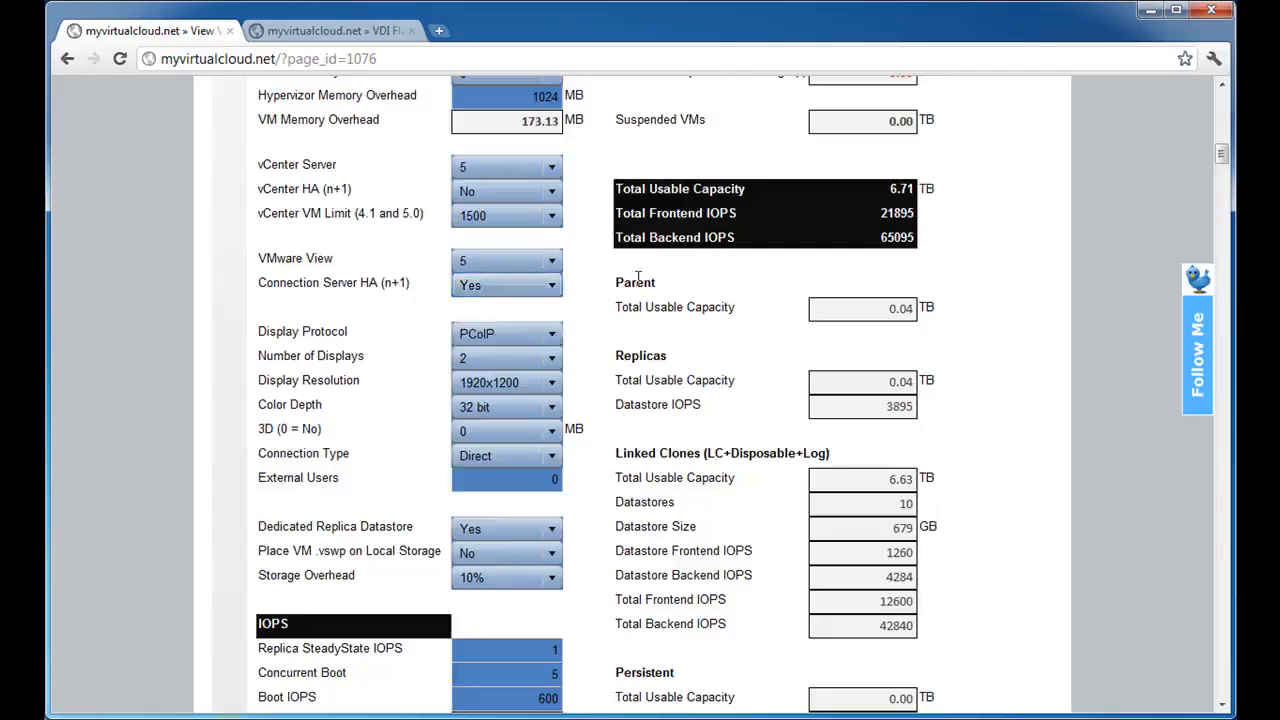
pyautogui.scroll(5, 634, 275)
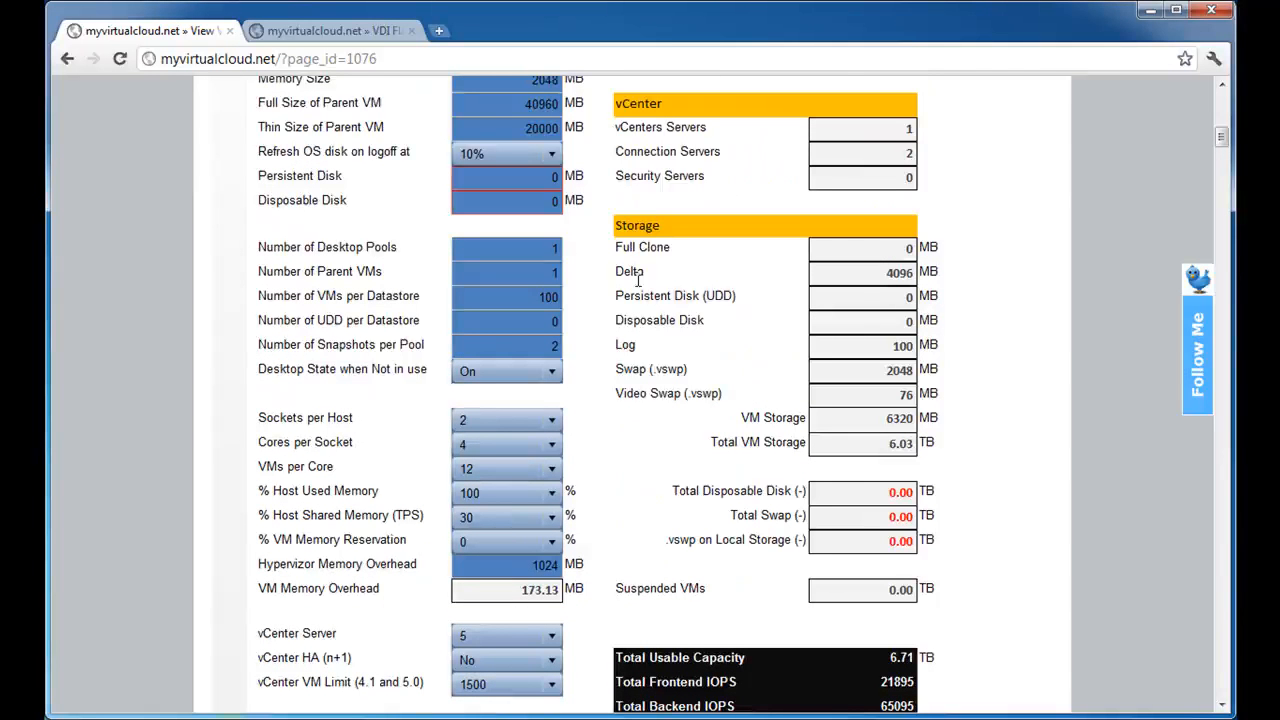
pyautogui.doubleClick(889, 155)
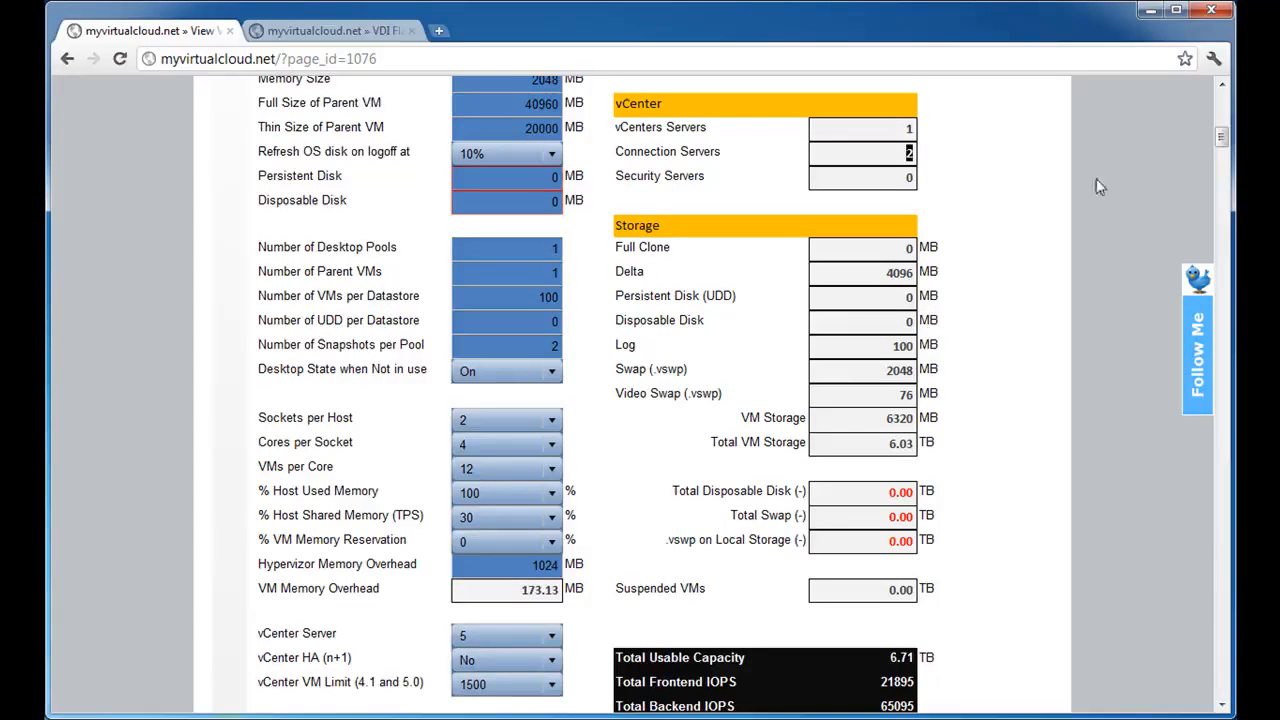
# Set Connection Server HA (n+1) to No and examine its effect on the Connection Servers result.
pyautogui.scroll(-1, 585, 640)
pyautogui.click(503, 661)
pyautogui.click(500, 706)
pyautogui.scroll(2, 696, 442)
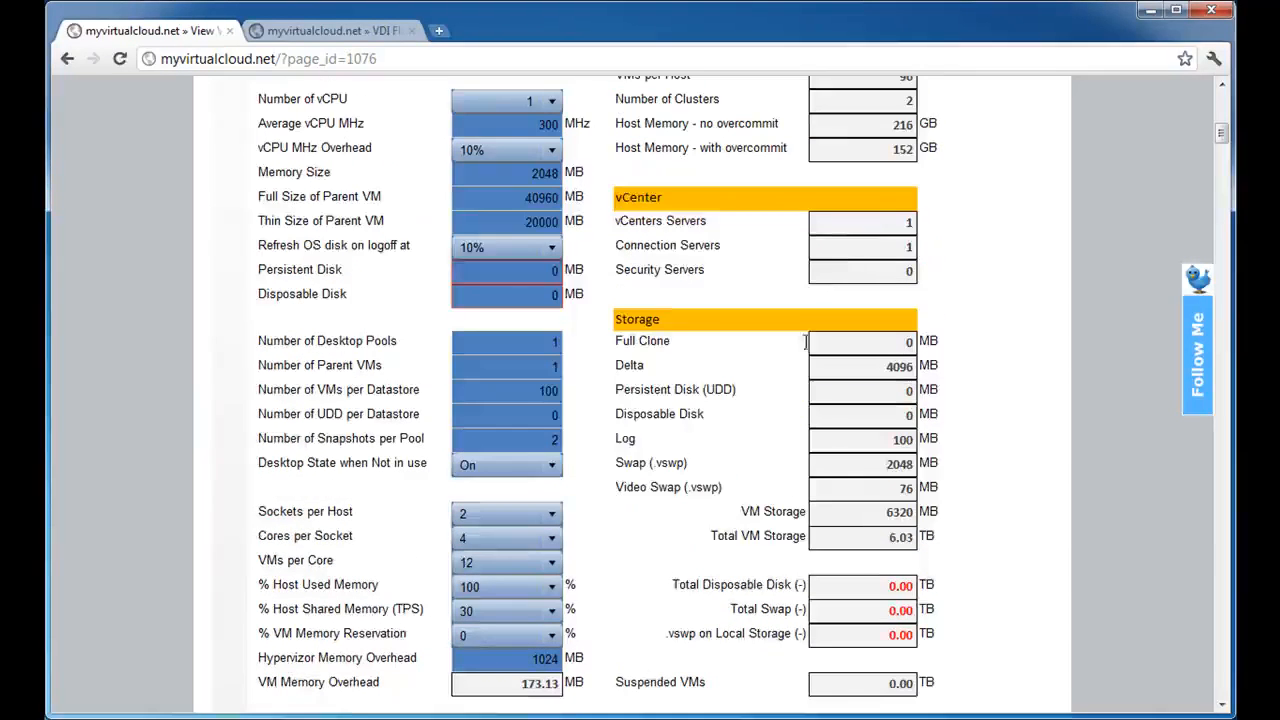
pyautogui.moveTo(876, 242); pyautogui.dragTo(924, 246)
pyautogui.scroll(-3, 652, 436)
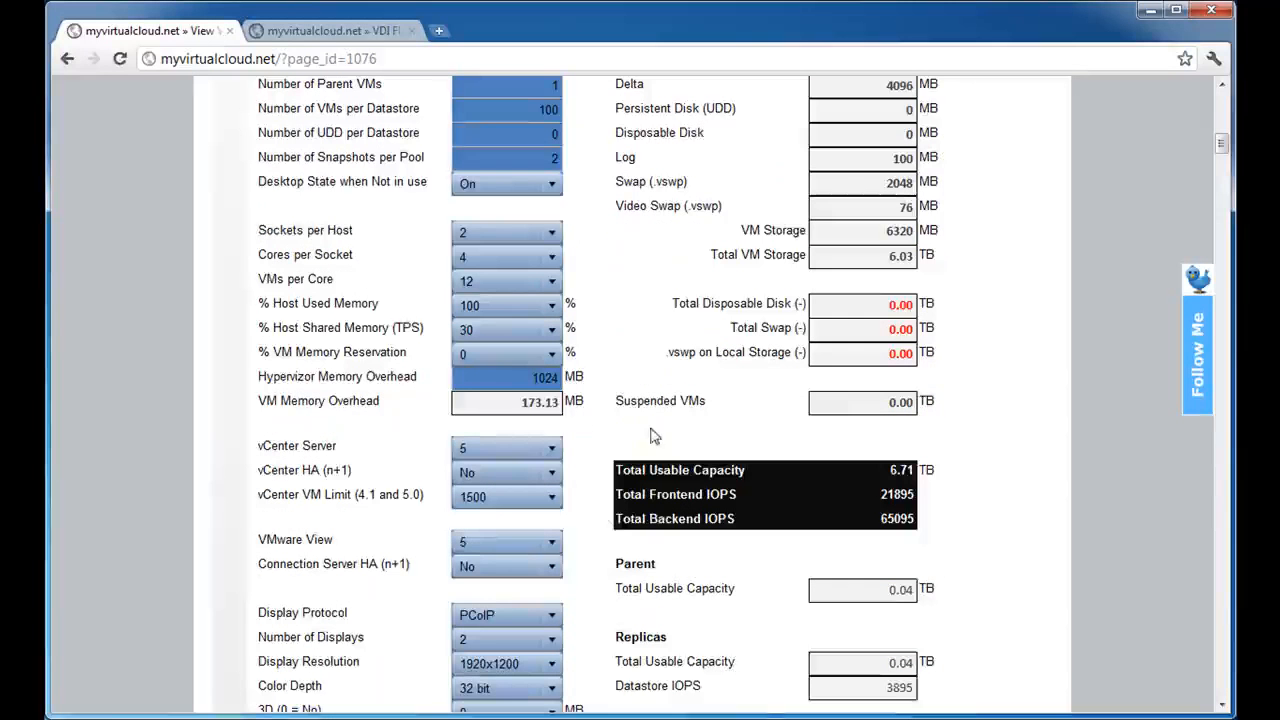
# Set Connection Server HA (n+1) back to Yes.
pyautogui.click(502, 566)
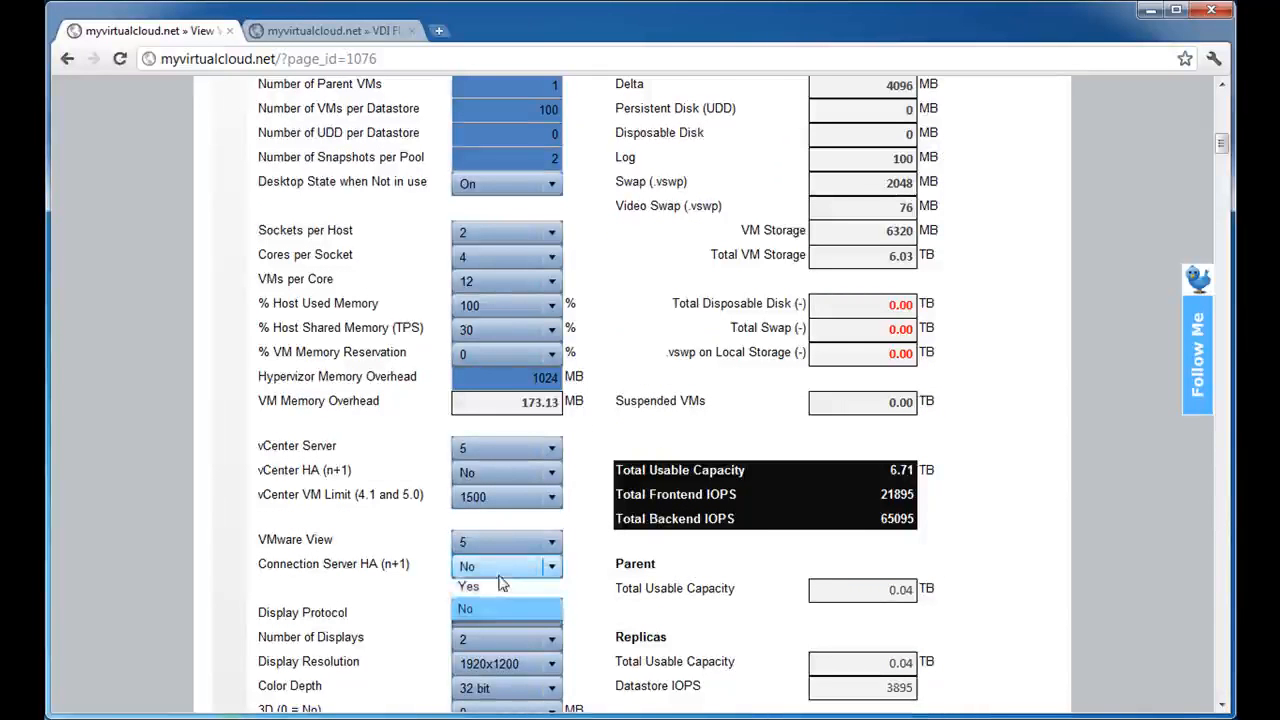
pyautogui.click(496, 591)
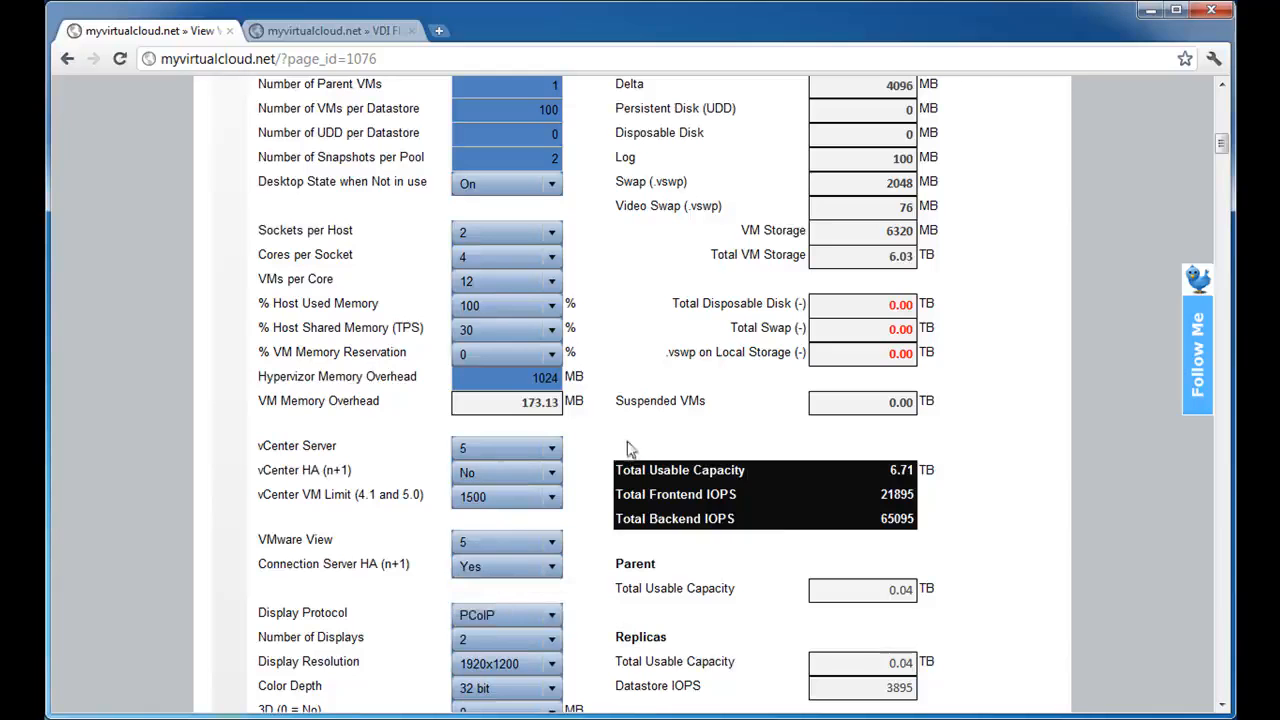
# Review the PCoIP and RDP options for the Display Protocol, keeping PCoIP.
pyautogui.scroll(-1, 706, 254)
pyautogui.scroll(-2, 706, 254)
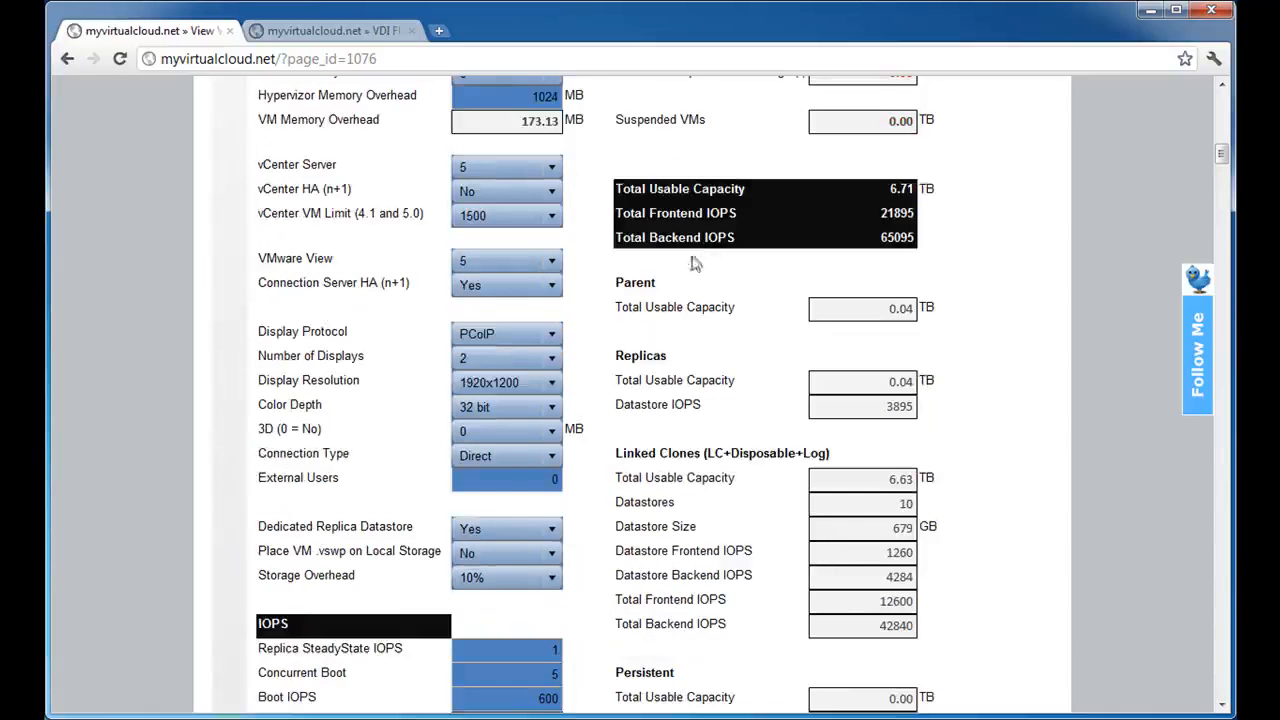
pyautogui.click(539, 335)
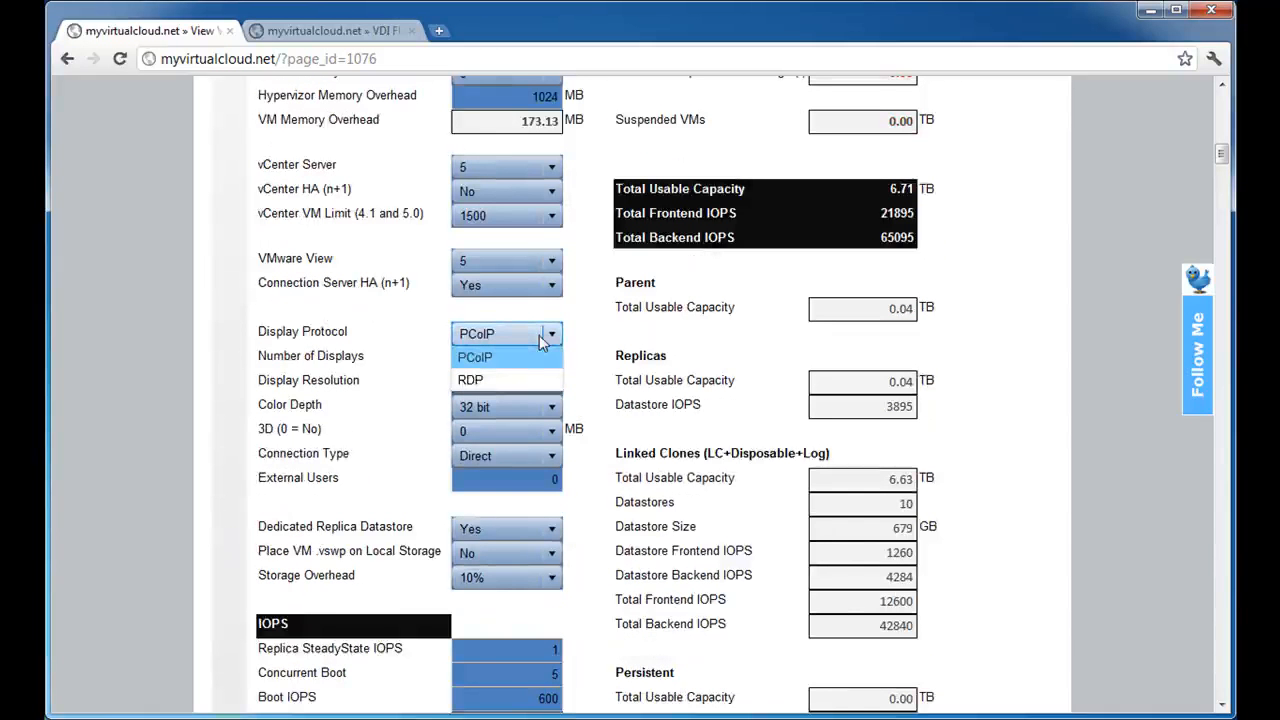
pyautogui.click(535, 342)
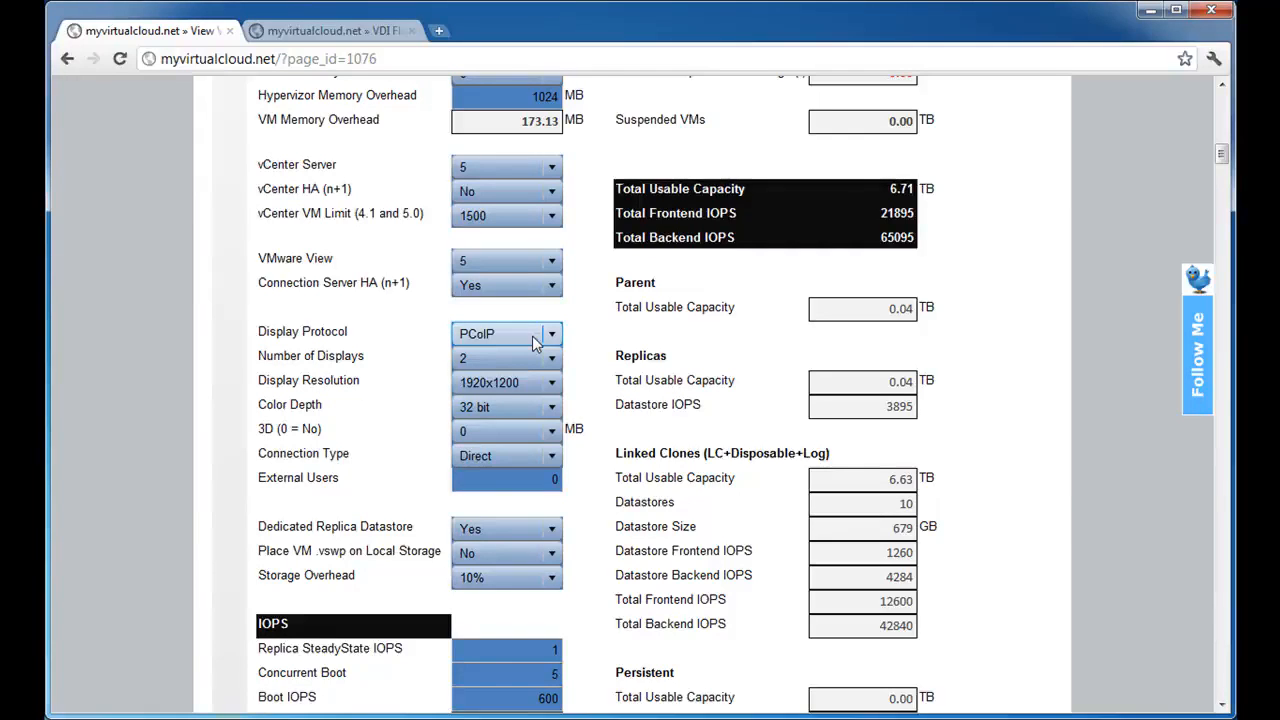
# Highlight the VM Memory Overhead label and value to examine how they relate to the display settings.
pyautogui.moveTo(275, 117); pyautogui.dragTo(382, 121)
pyautogui.moveTo(482, 128); pyautogui.dragTo(597, 130)
pyautogui.scroll(3, 595, 218)
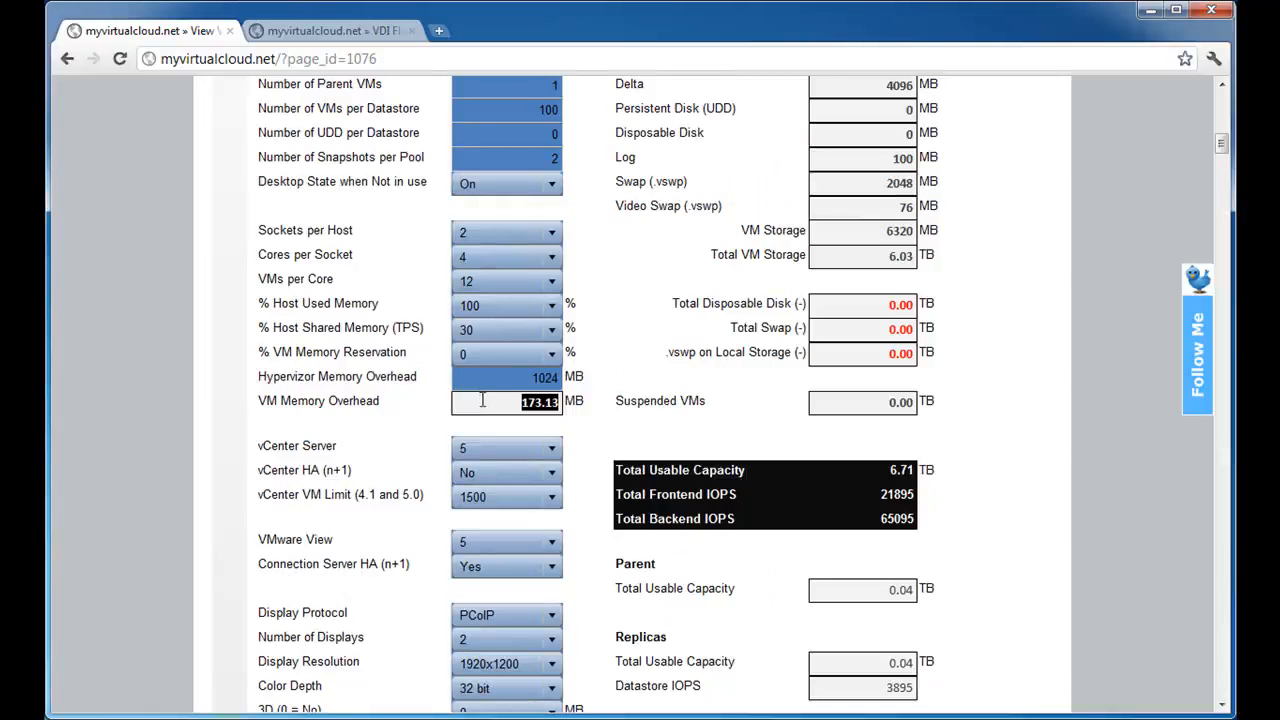
pyautogui.scroll(2, 593, 300)
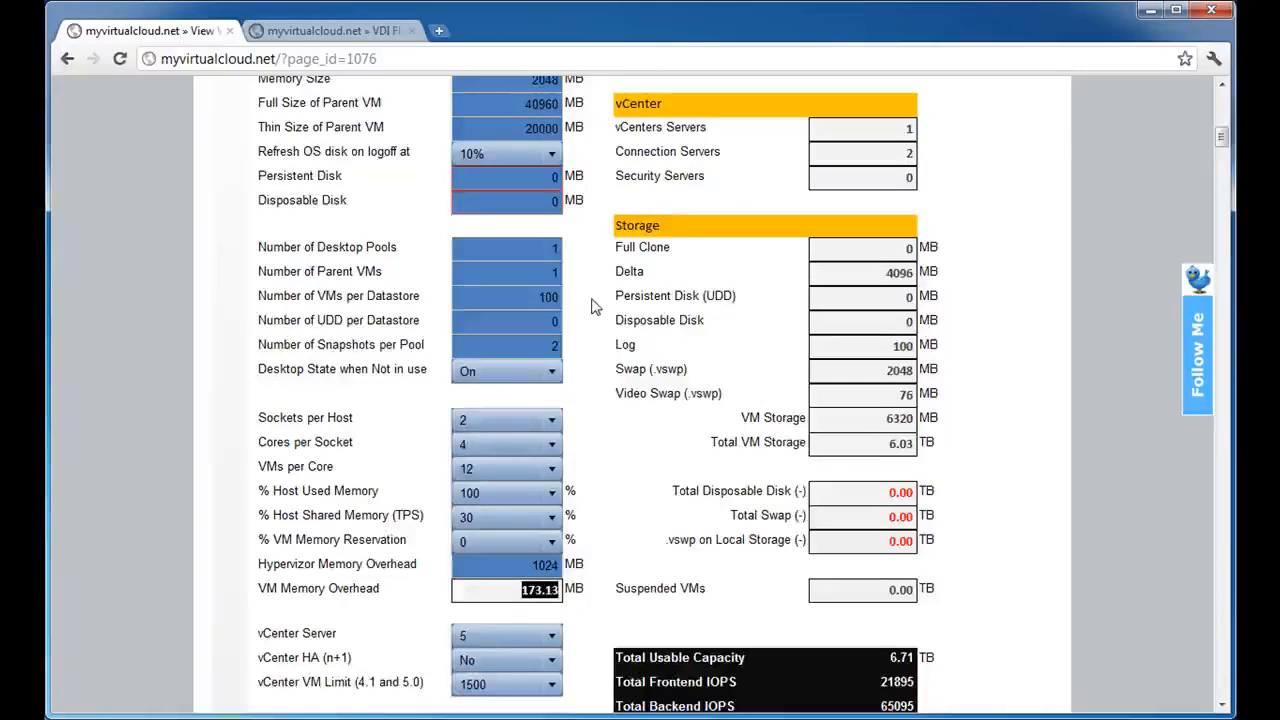
pyautogui.scroll(-4, 593, 305)
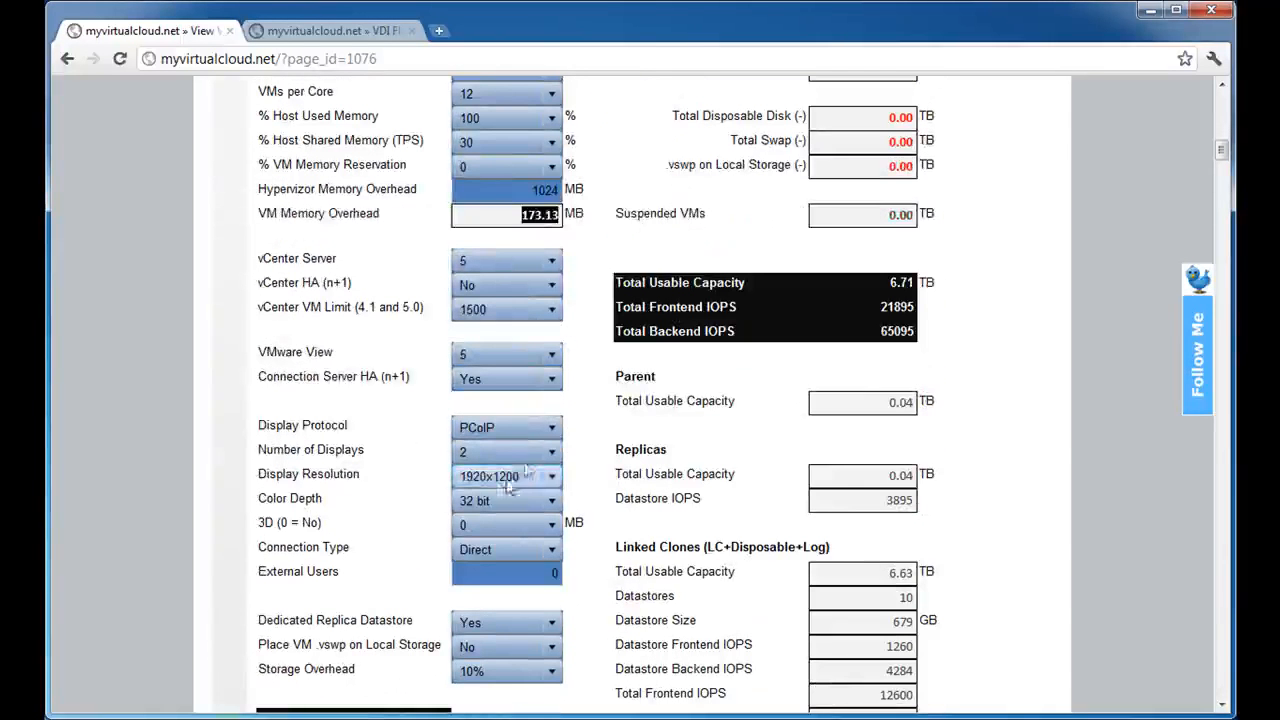
pyautogui.click(515, 221)
pyautogui.moveTo(515, 221); pyautogui.dragTo(622, 216)
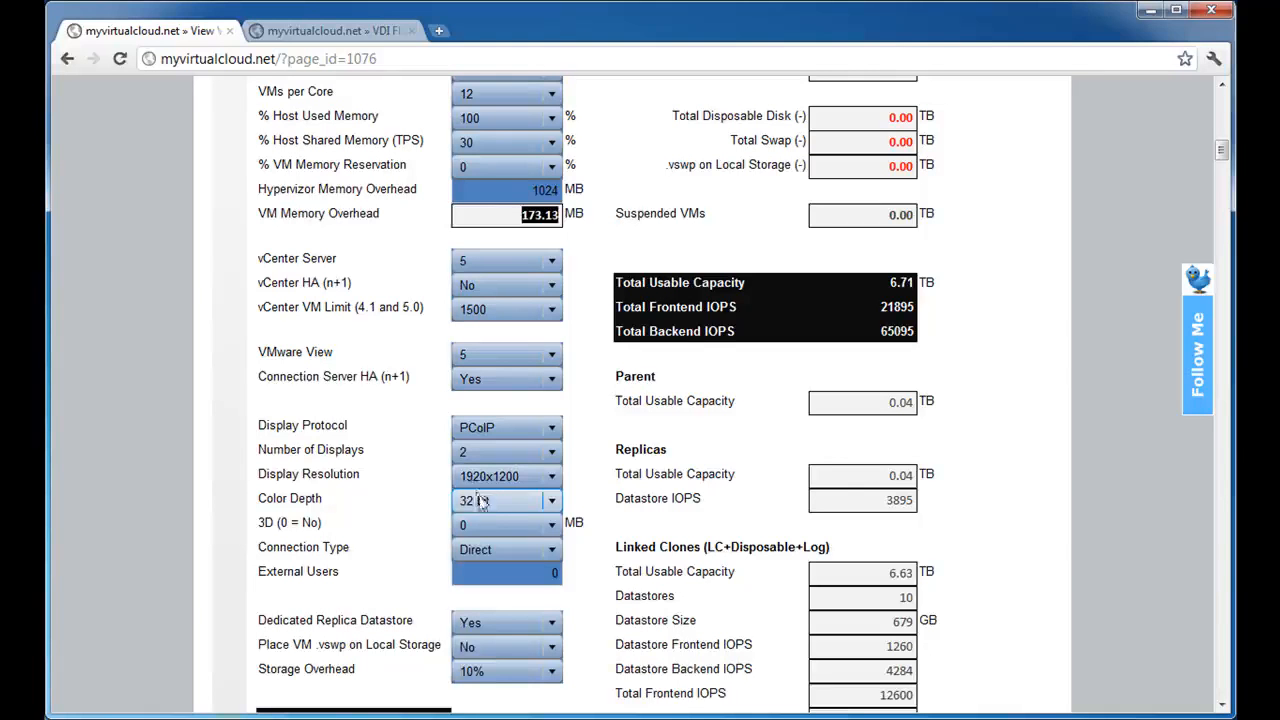
# Set the Number of Displays to 1 and examine its effect on VM Memory Overhead and the Video Swap (.vswp) result.
pyautogui.click(537, 456)
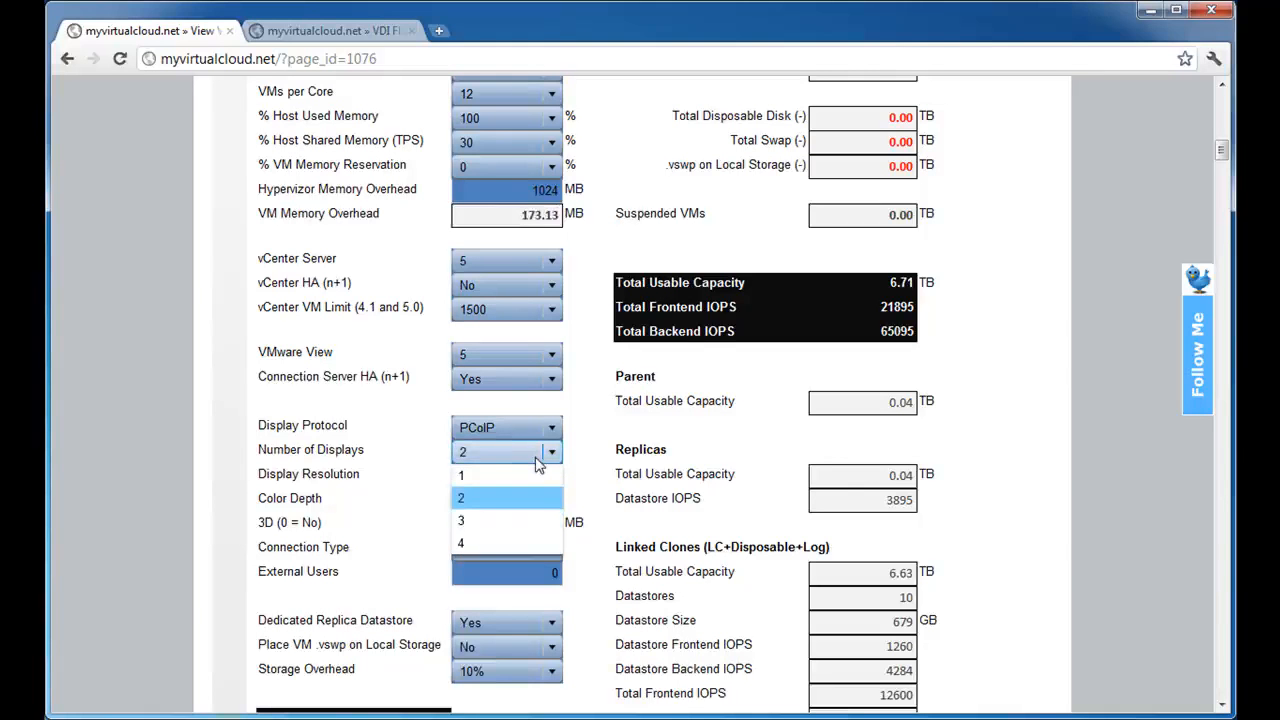
pyautogui.click(537, 456)
pyautogui.click(537, 456)
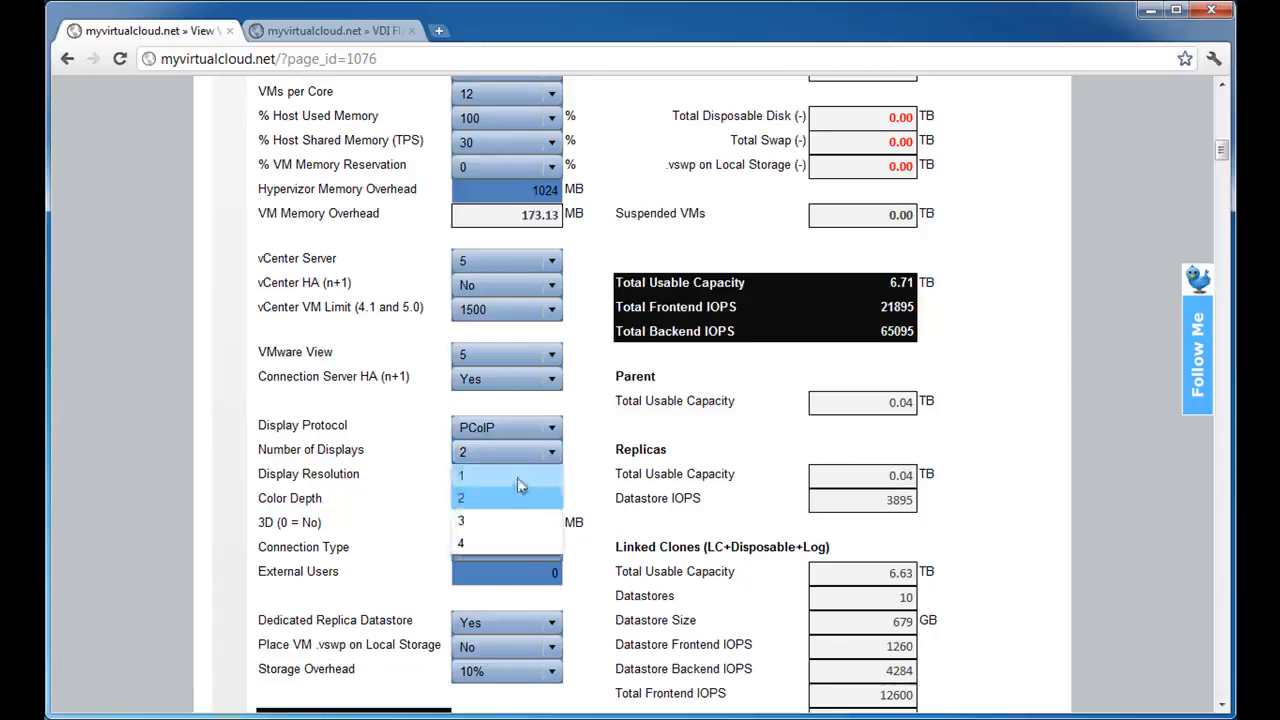
pyautogui.click(520, 476)
pyautogui.doubleClick(540, 215)
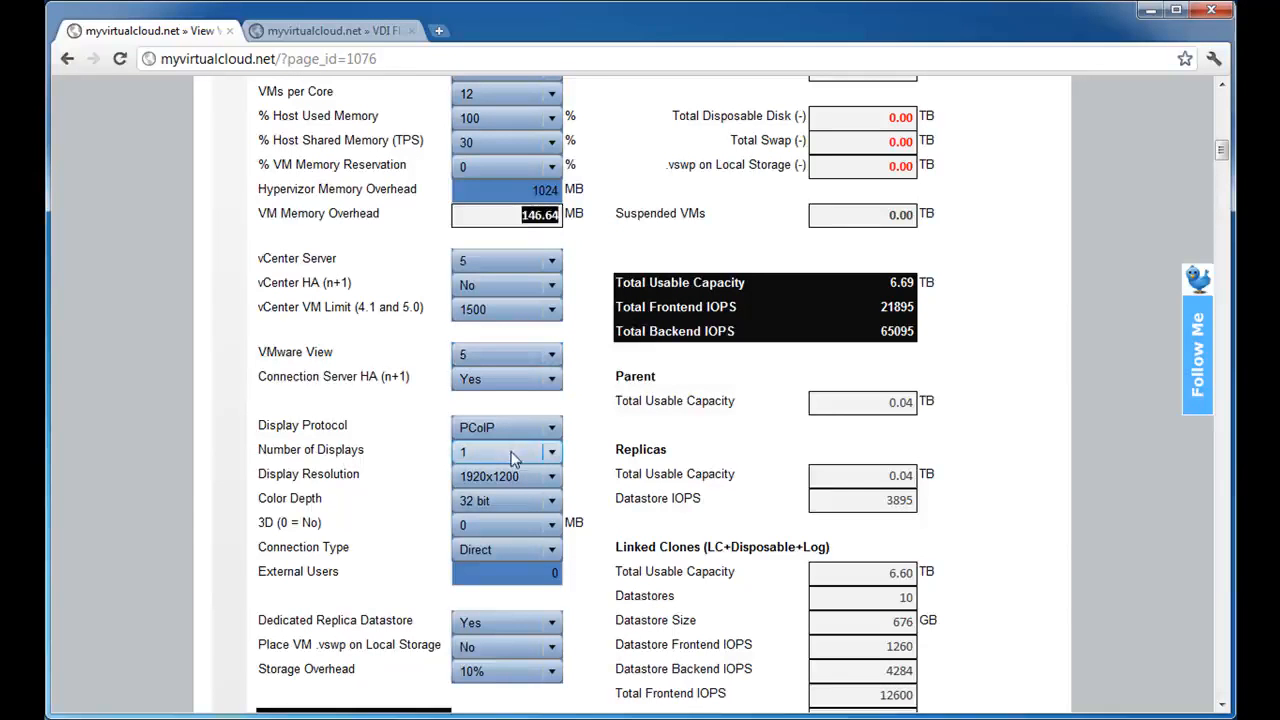
pyautogui.scroll(1, 706, 393)
pyautogui.scroll(1, 706, 393)
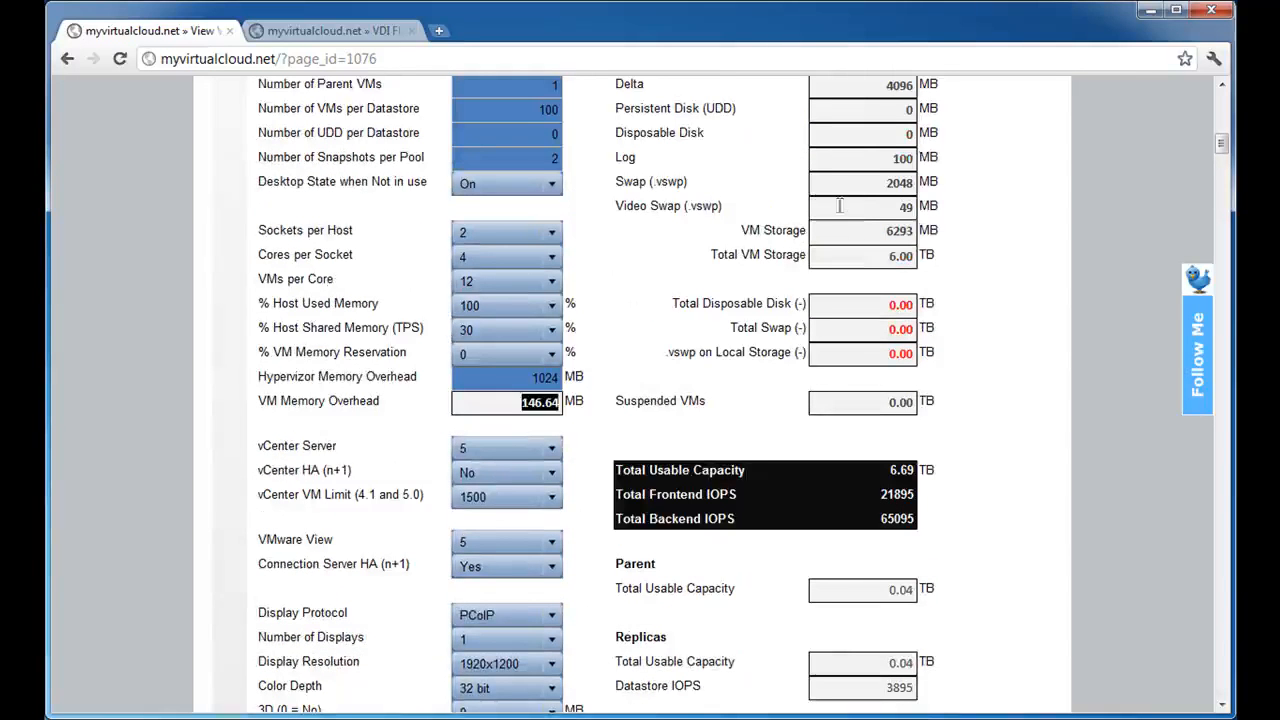
# Highlight the Video Swap (.vswp) value in the Storage results to examine it for a single display.
pyautogui.moveTo(870, 205); pyautogui.dragTo(951, 207)
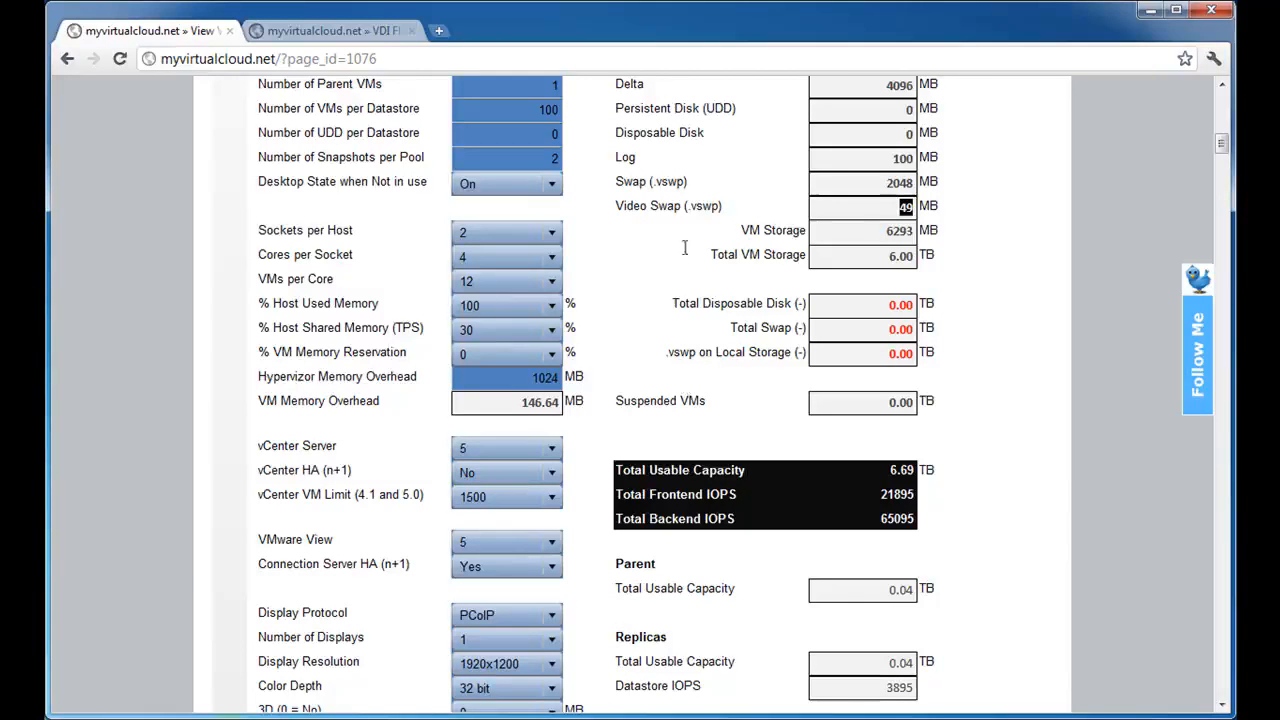
pyautogui.click(666, 185)
pyautogui.moveTo(899, 209); pyautogui.dragTo(925, 209)
# Set the Number of Displays to 4, keeping the Display Resolution at 1920x1200.
pyautogui.scroll(-1, 752, 320)
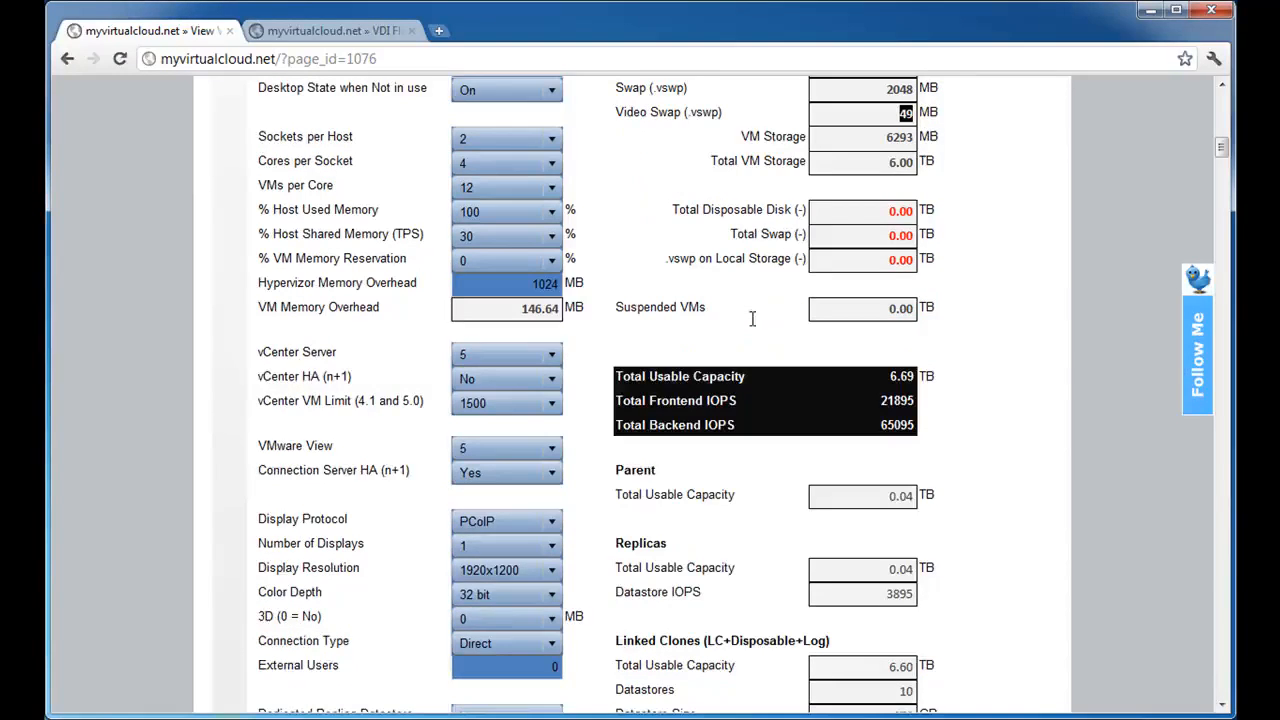
pyautogui.click(519, 548)
pyautogui.click(503, 636)
pyautogui.click(520, 572)
pyautogui.click(520, 572)
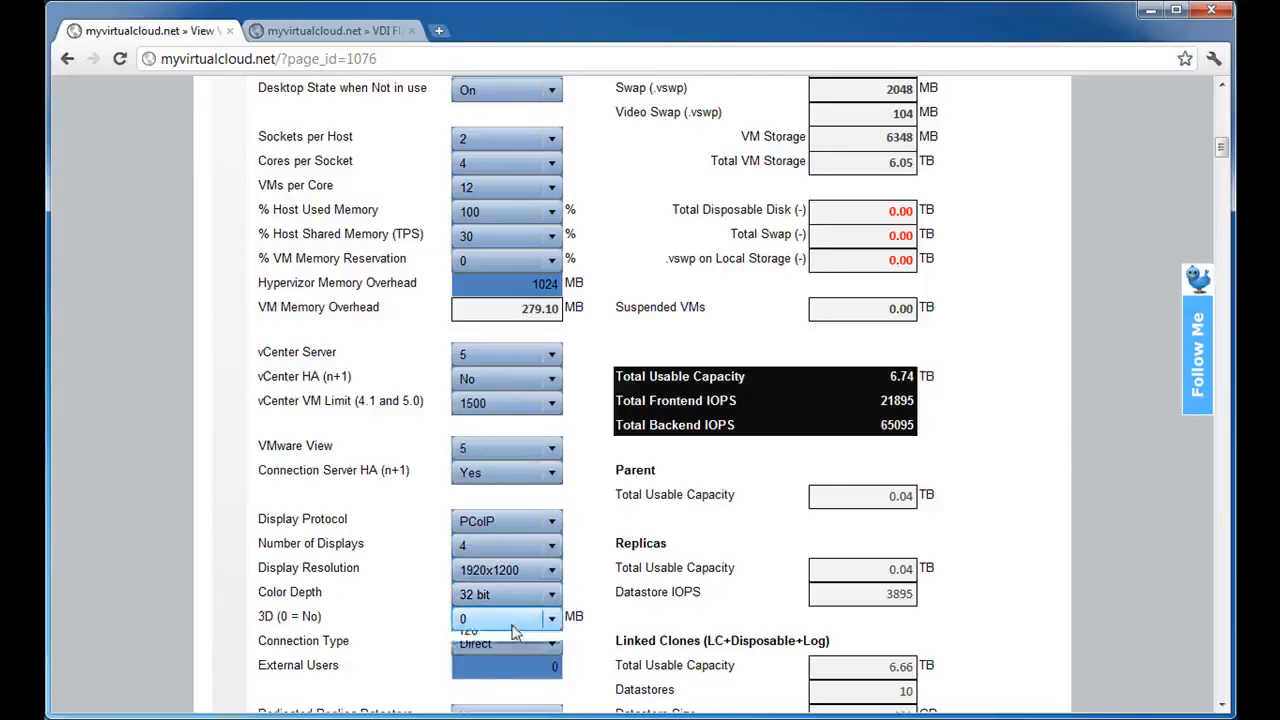
# Set 3D to 128 MB and examine its effect on the Video Swap (.vswp) result.
pyautogui.click(514, 628)
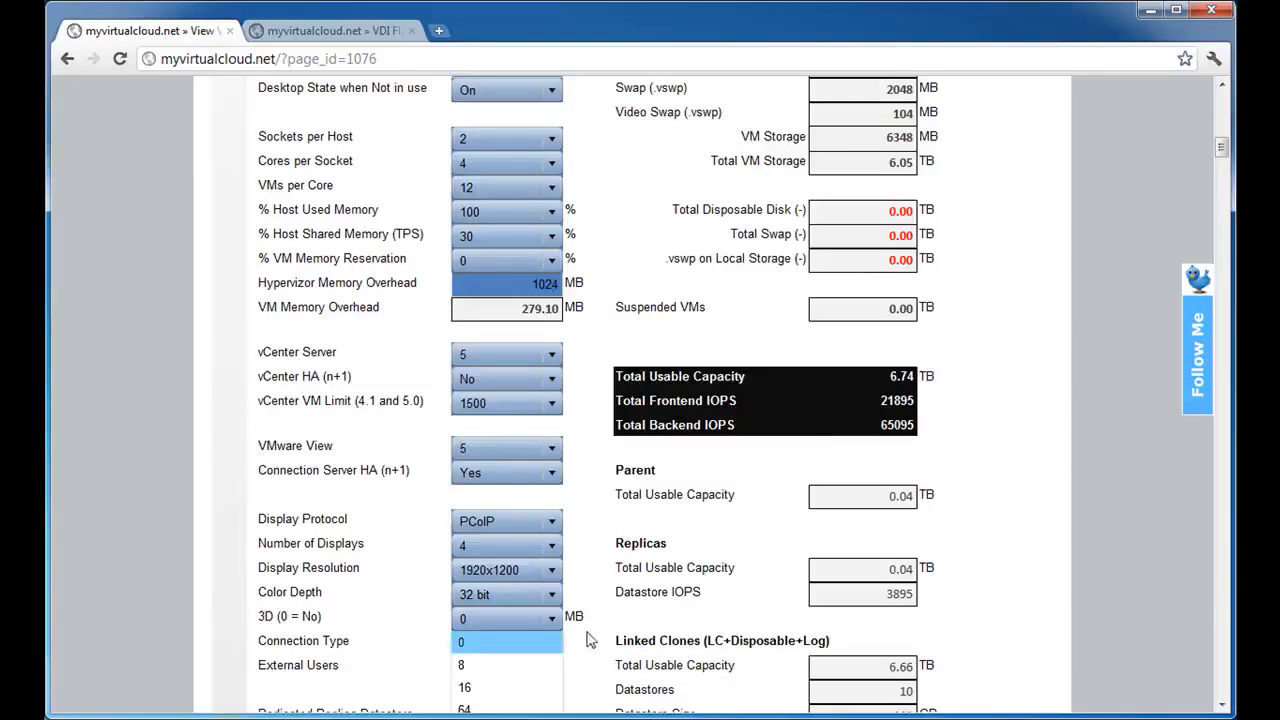
pyautogui.scroll(-1, 590, 640)
pyautogui.click(510, 524)
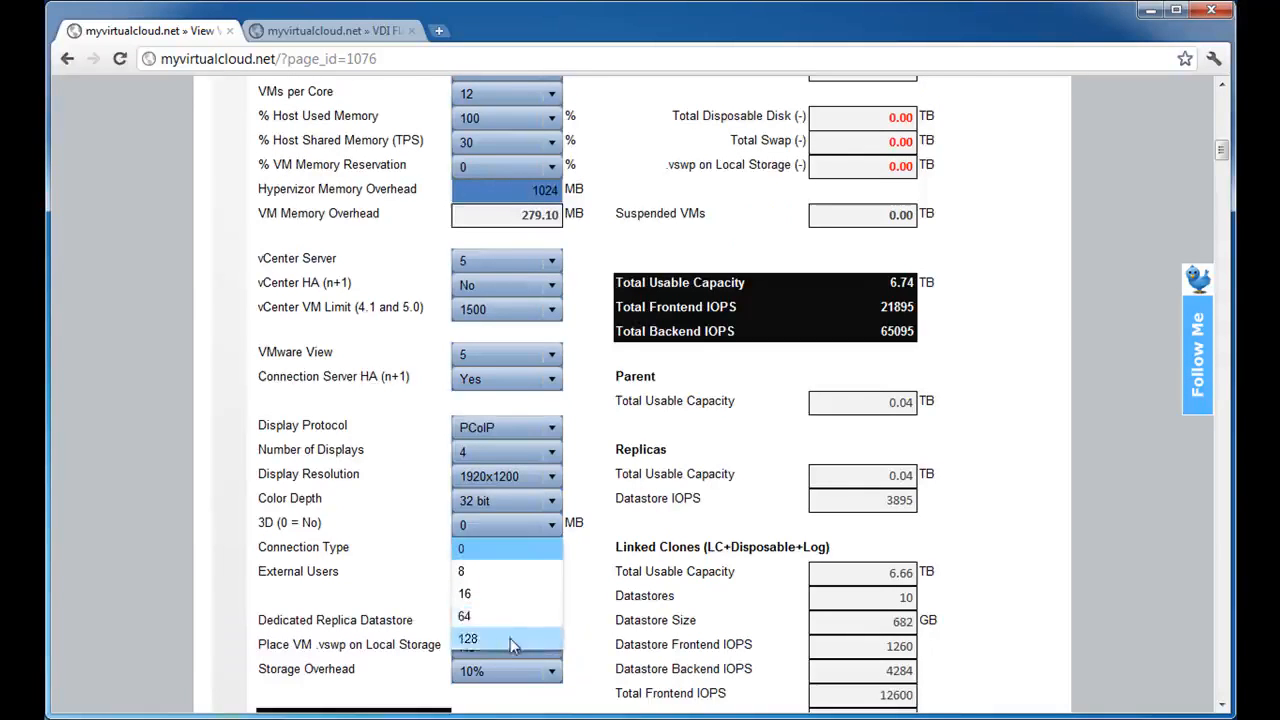
pyautogui.click(510, 638)
pyautogui.scroll(1, 827, 295)
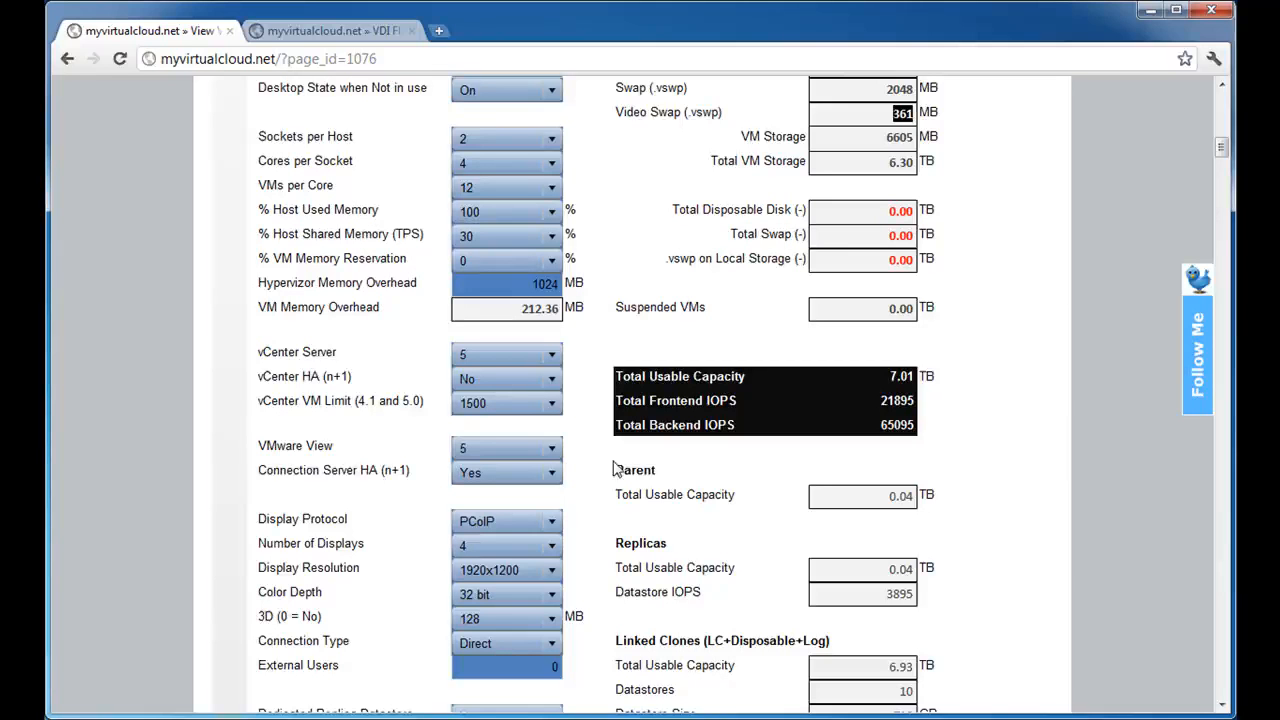
# Set 3D back to 0 and the Number of Displays to 1, checking Video Swap and VM Memory Overhead.
pyautogui.click(525, 626)
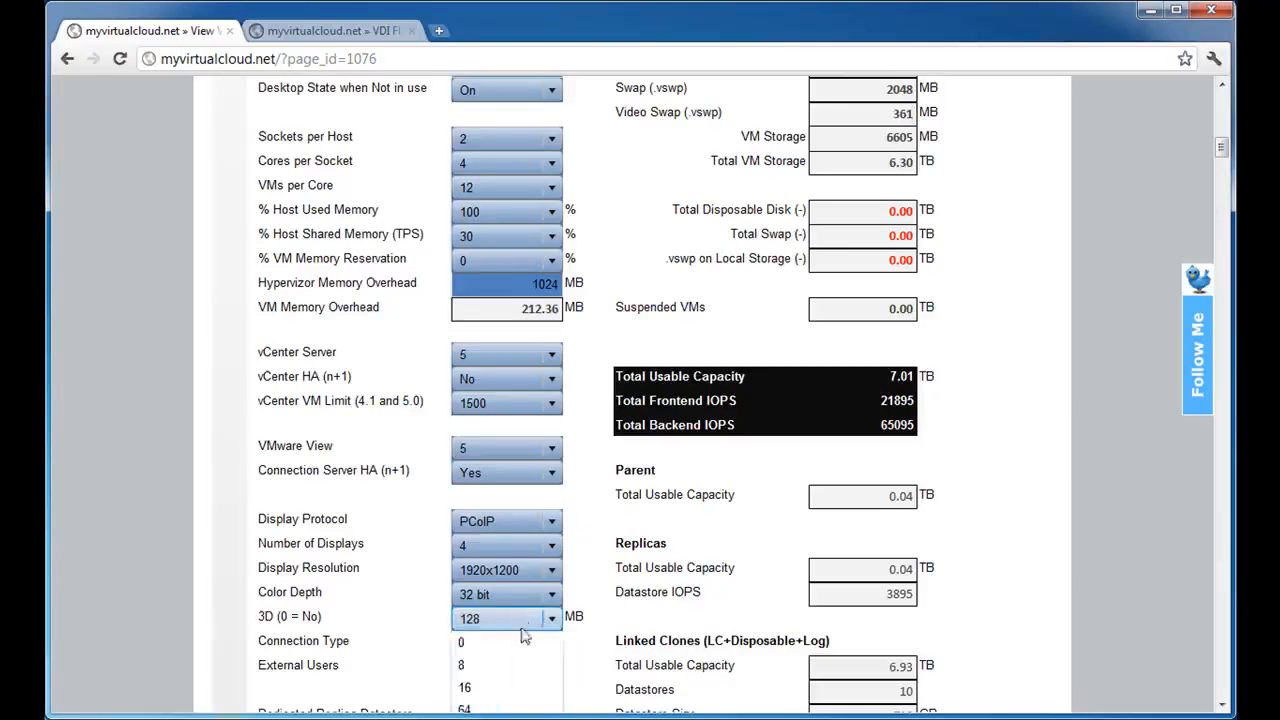
pyautogui.click(500, 642)
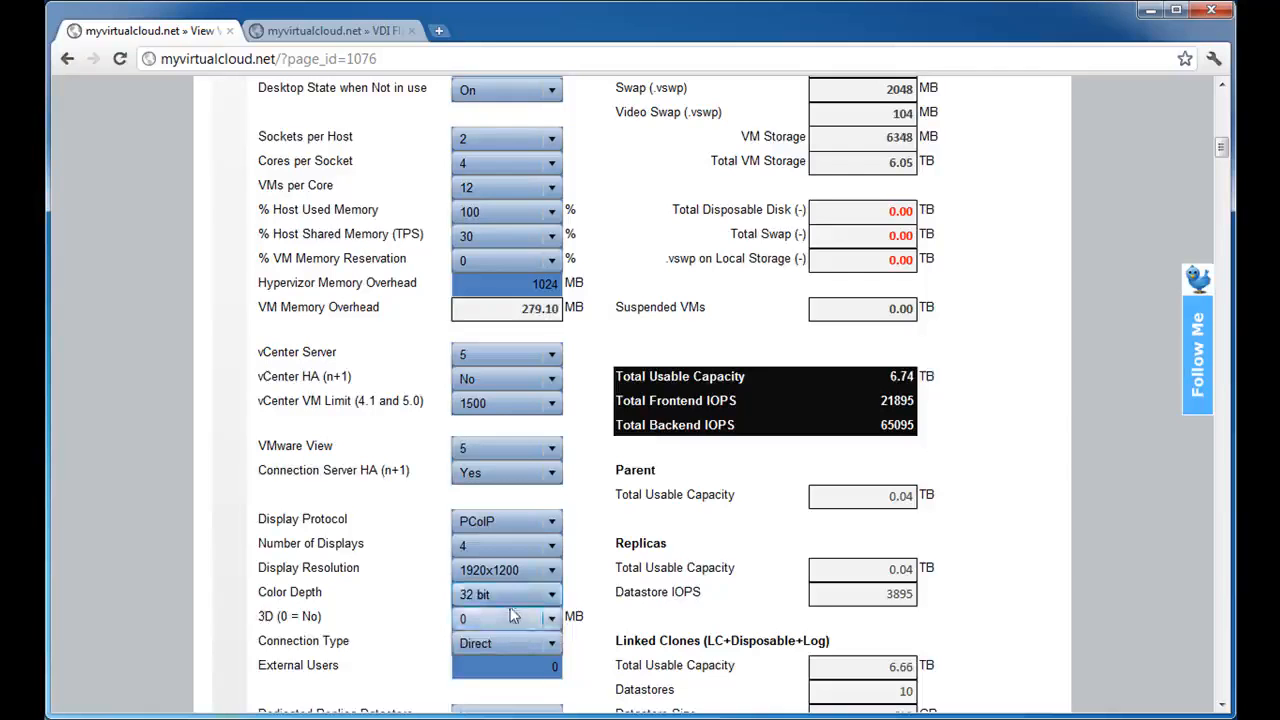
pyautogui.click(520, 545)
pyautogui.click(534, 568)
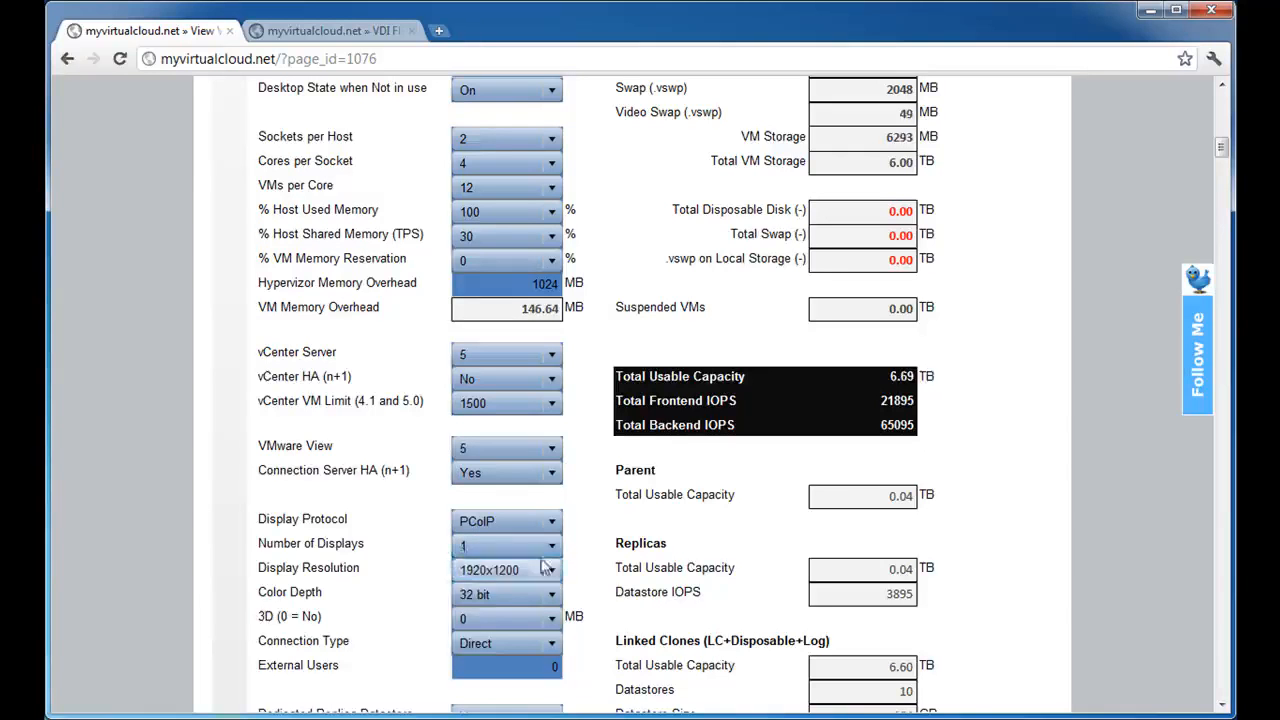
pyautogui.moveTo(855, 111); pyautogui.dragTo(949, 115)
pyautogui.moveTo(494, 304); pyautogui.dragTo(724, 316)
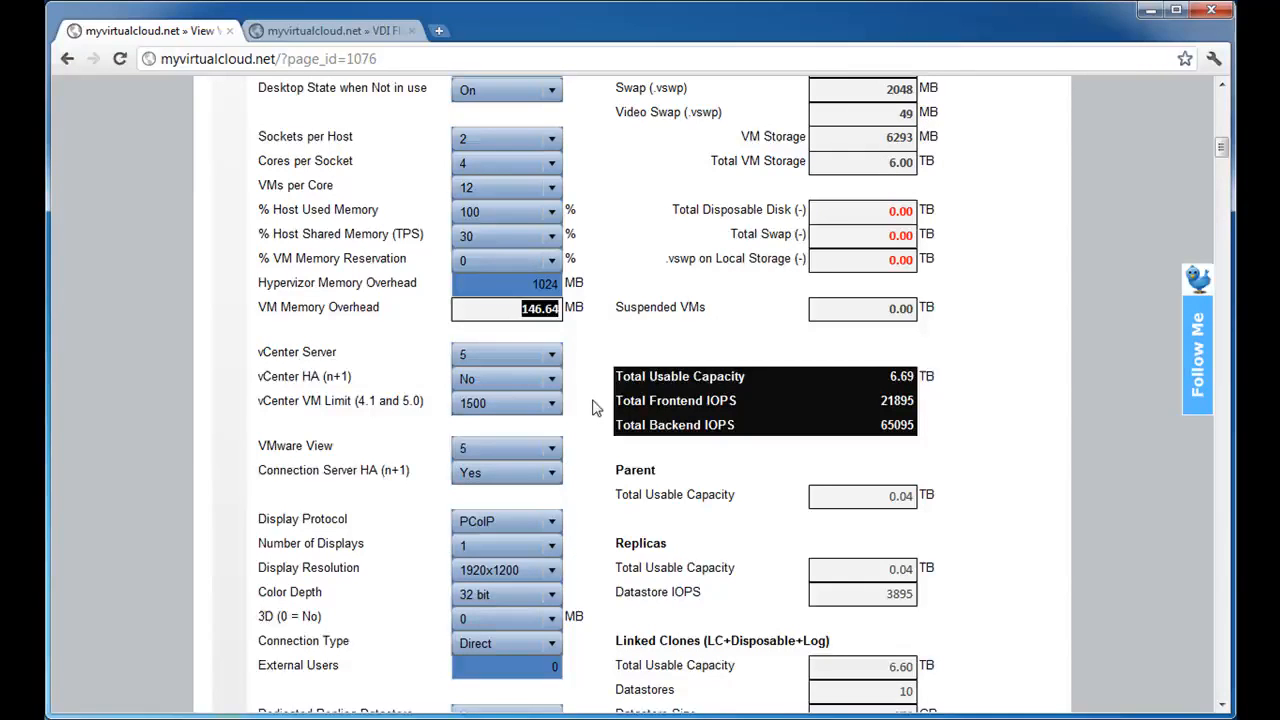
# Review the Direct and Tunneled options for the Connection Type, keeping Direct.
pyautogui.scroll(-2, 597, 408)
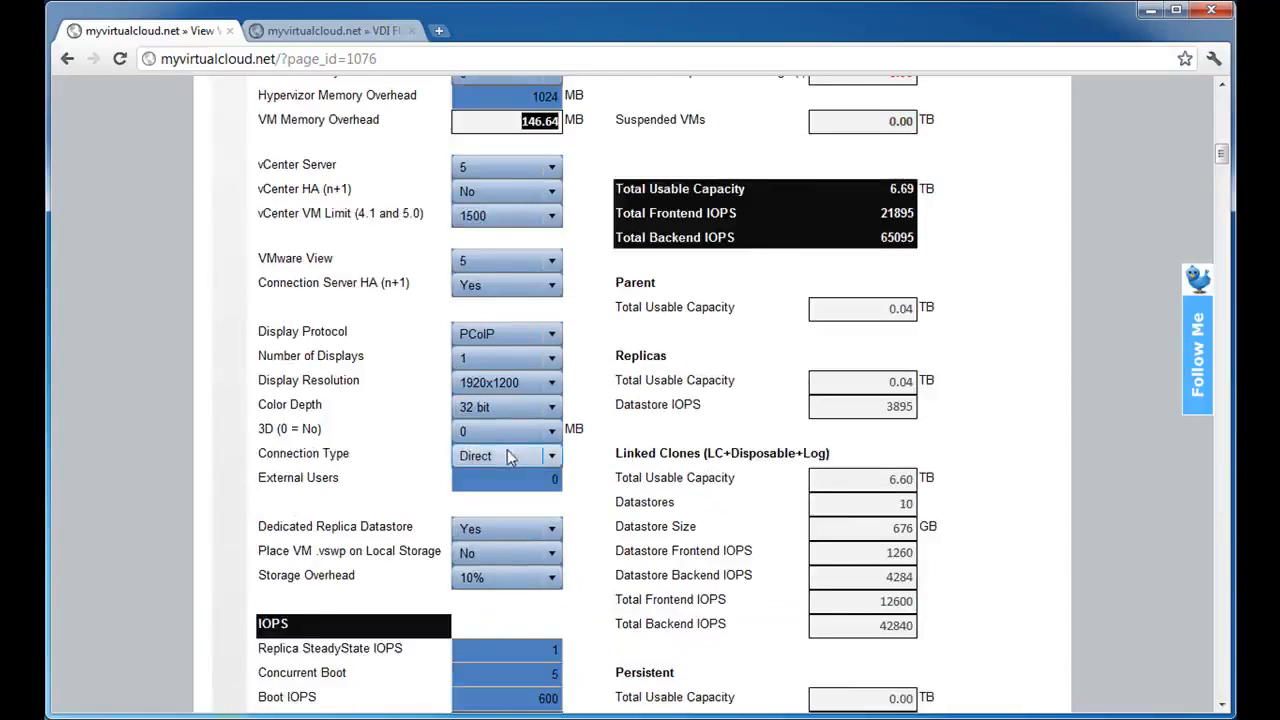
pyautogui.click(491, 459)
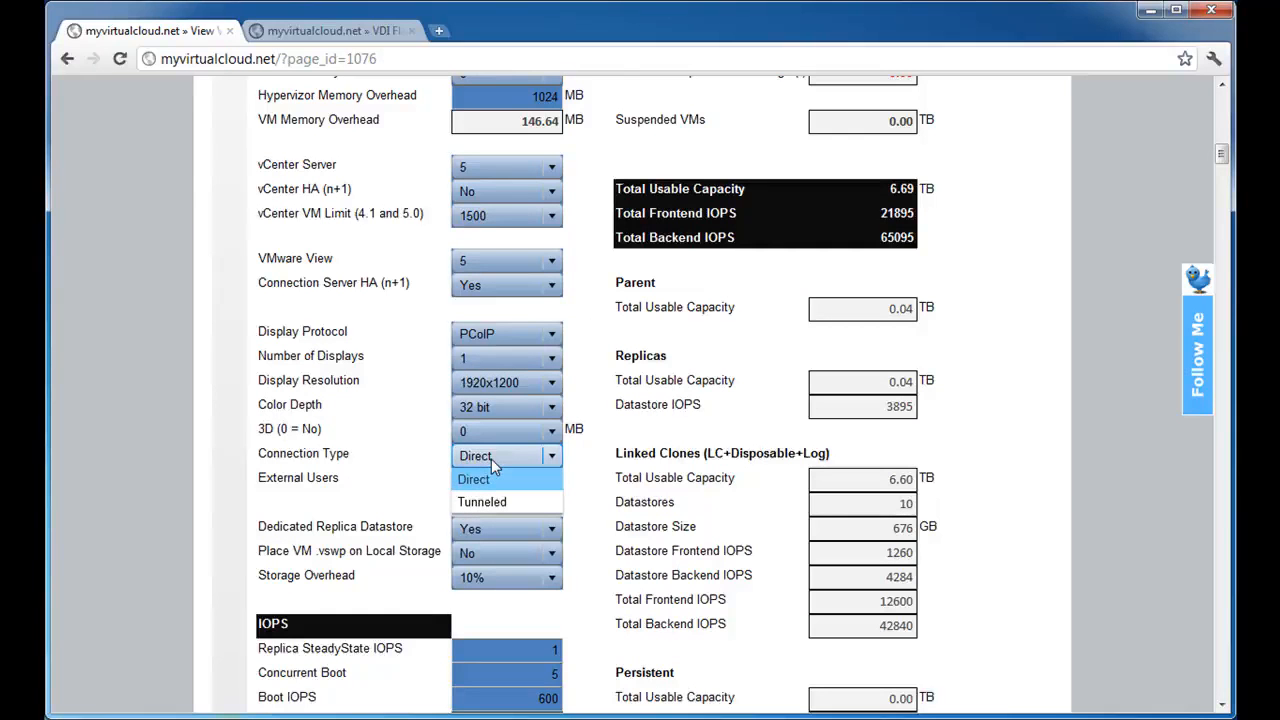
pyautogui.click(491, 459)
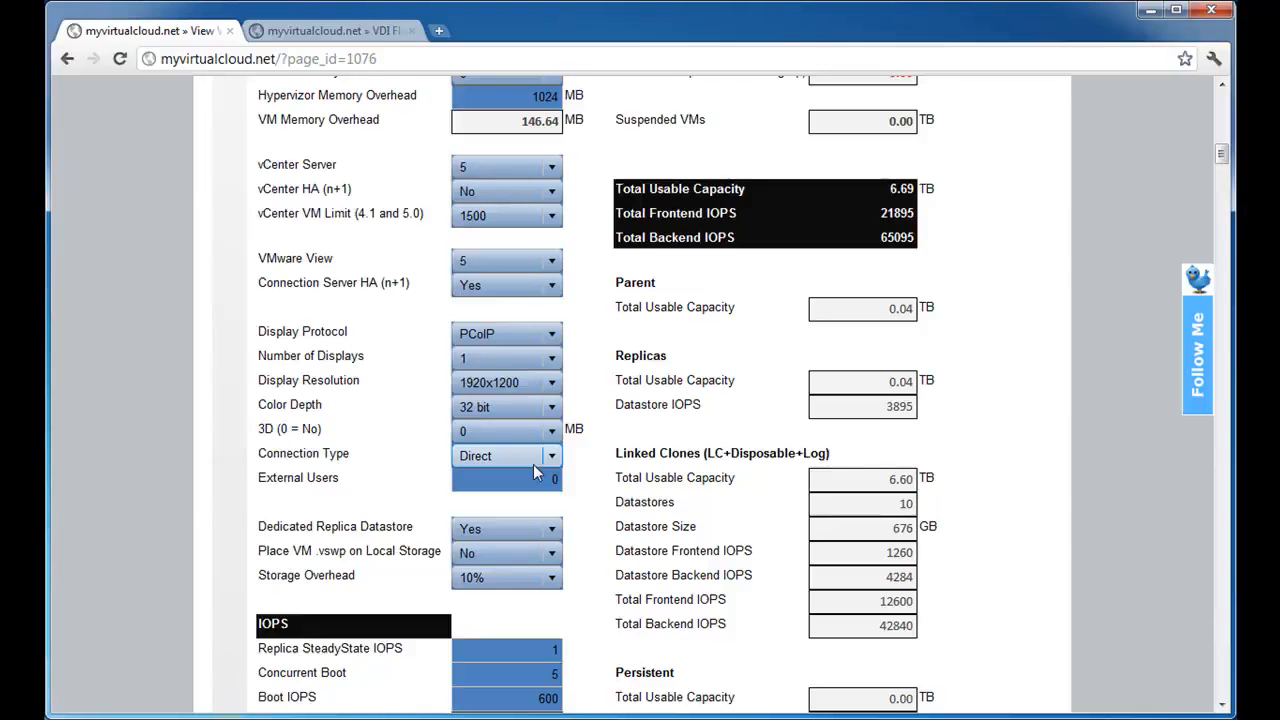
pyautogui.click(533, 464)
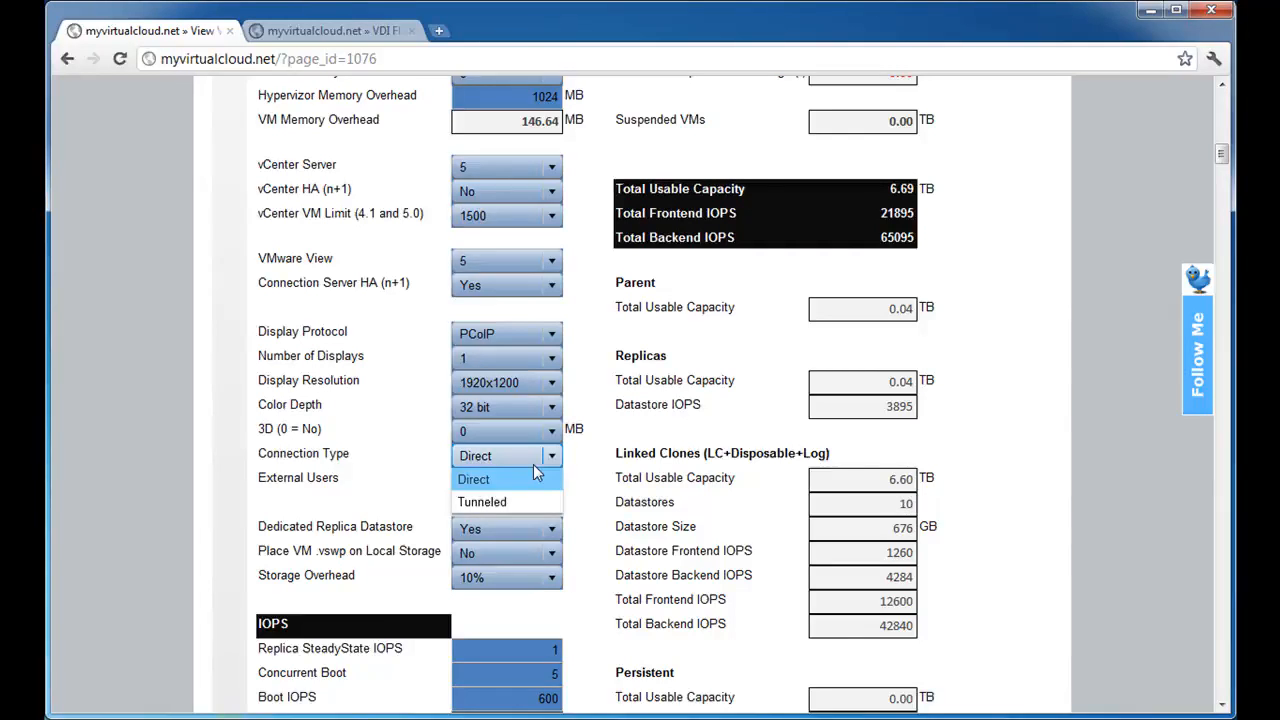
pyautogui.click(533, 468)
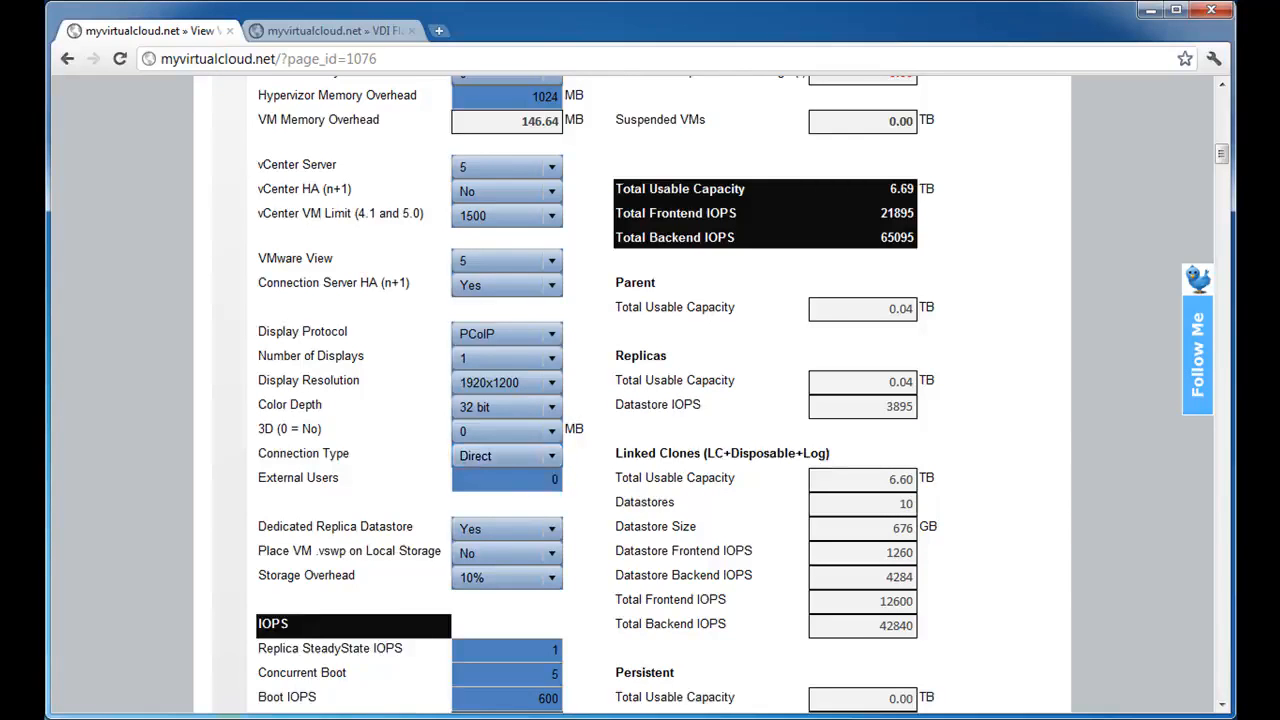
pyautogui.click(484, 462)
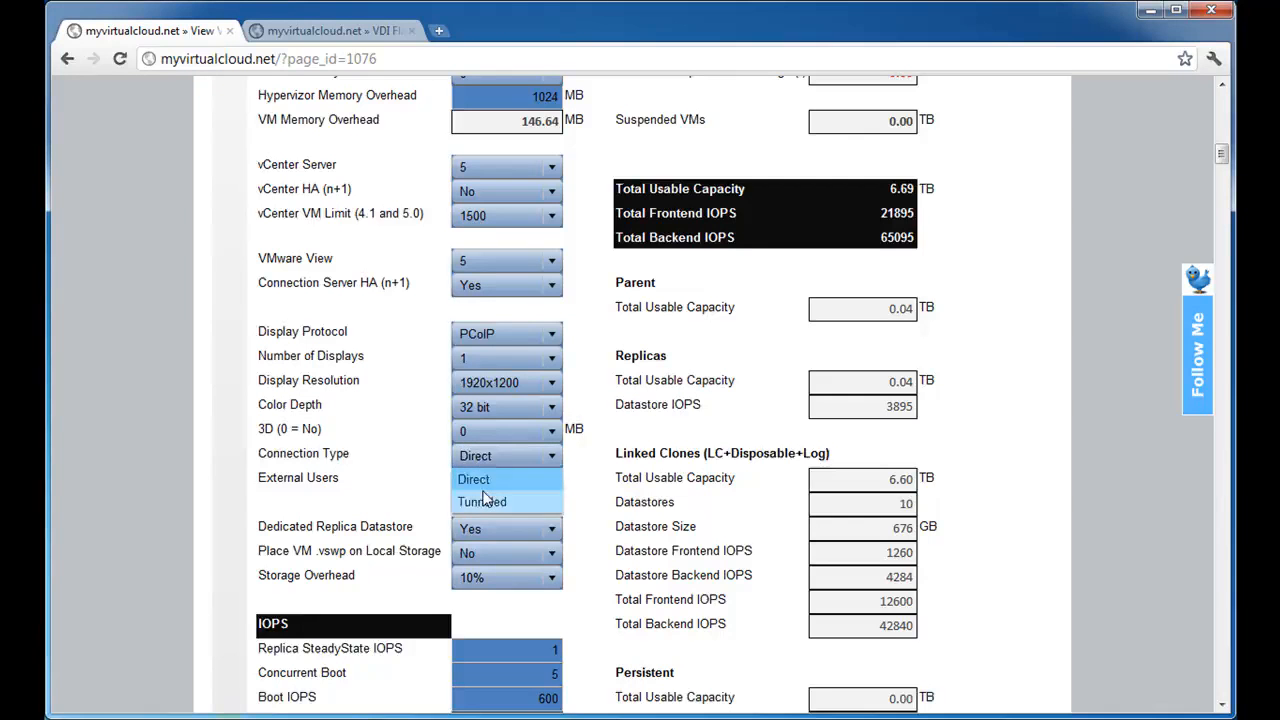
pyautogui.click(484, 500)
pyautogui.click(549, 462)
pyautogui.click(545, 478)
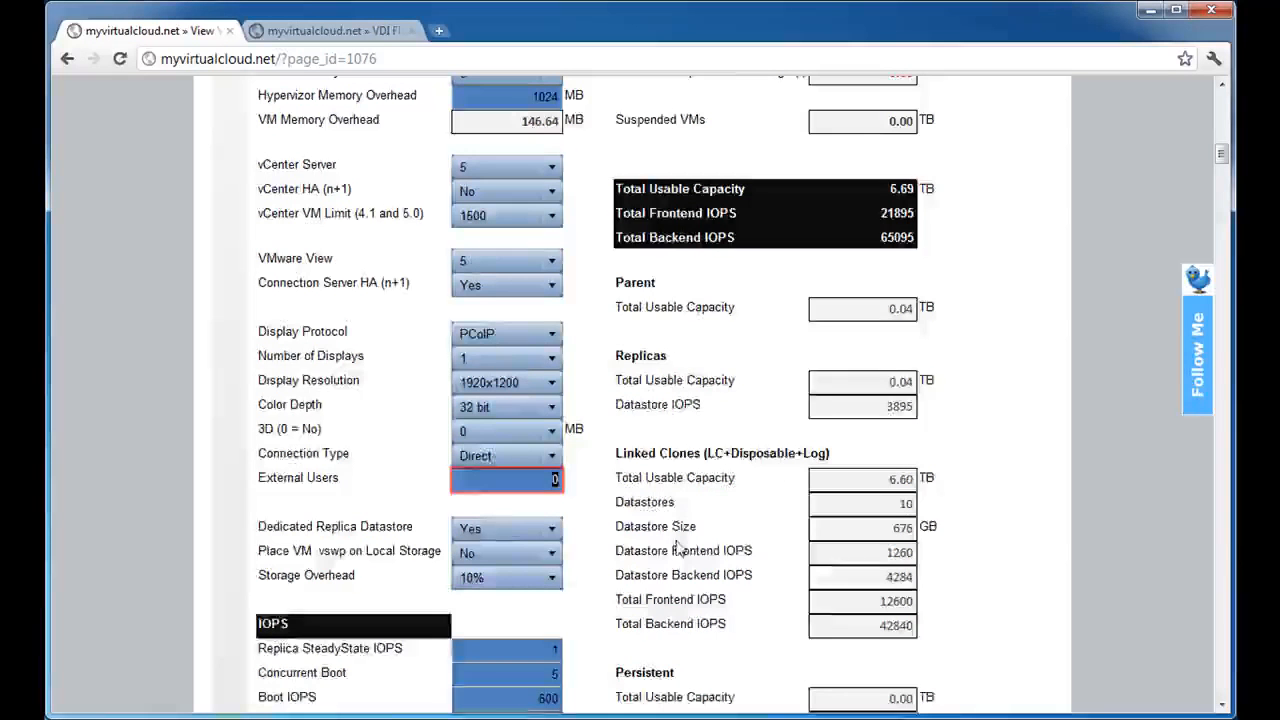
# Check the current Security Servers result and set External Users to 500.
pyautogui.scroll(5, 776, 474)
pyautogui.scroll(1, 745, 447)
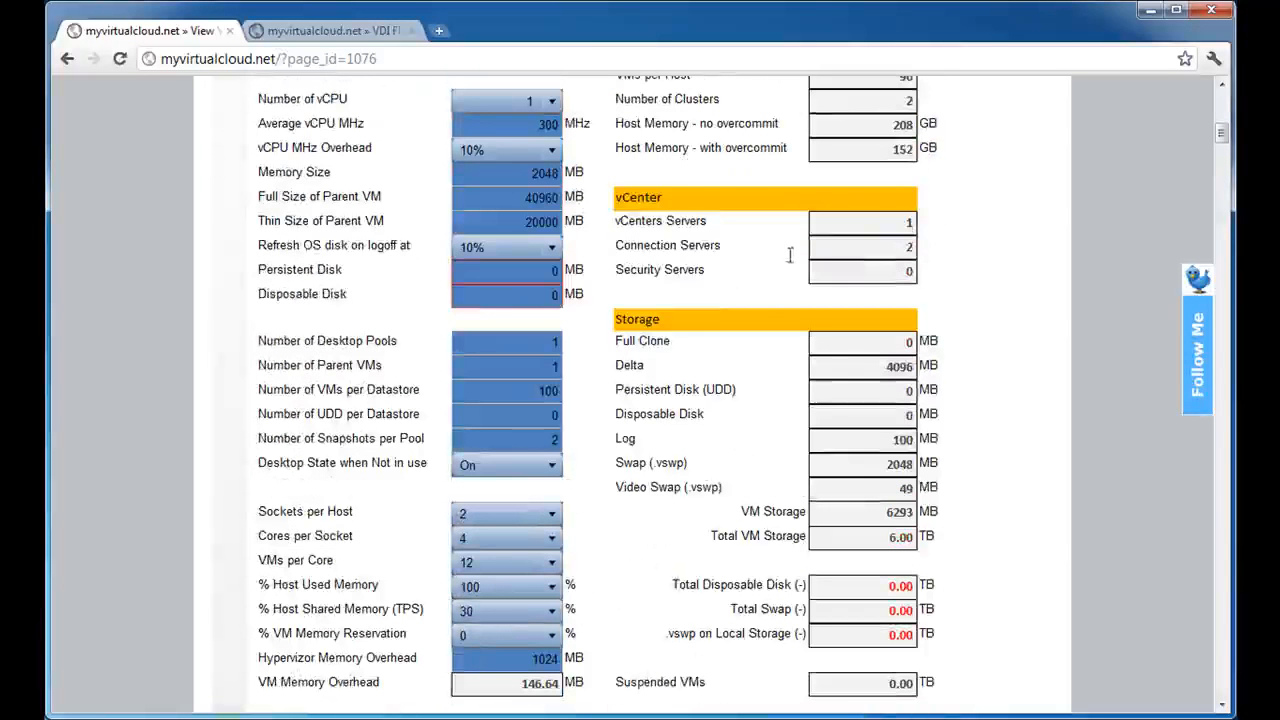
pyautogui.doubleClick(906, 270)
pyautogui.scroll(-7, 620, 360)
pyautogui.write('500')
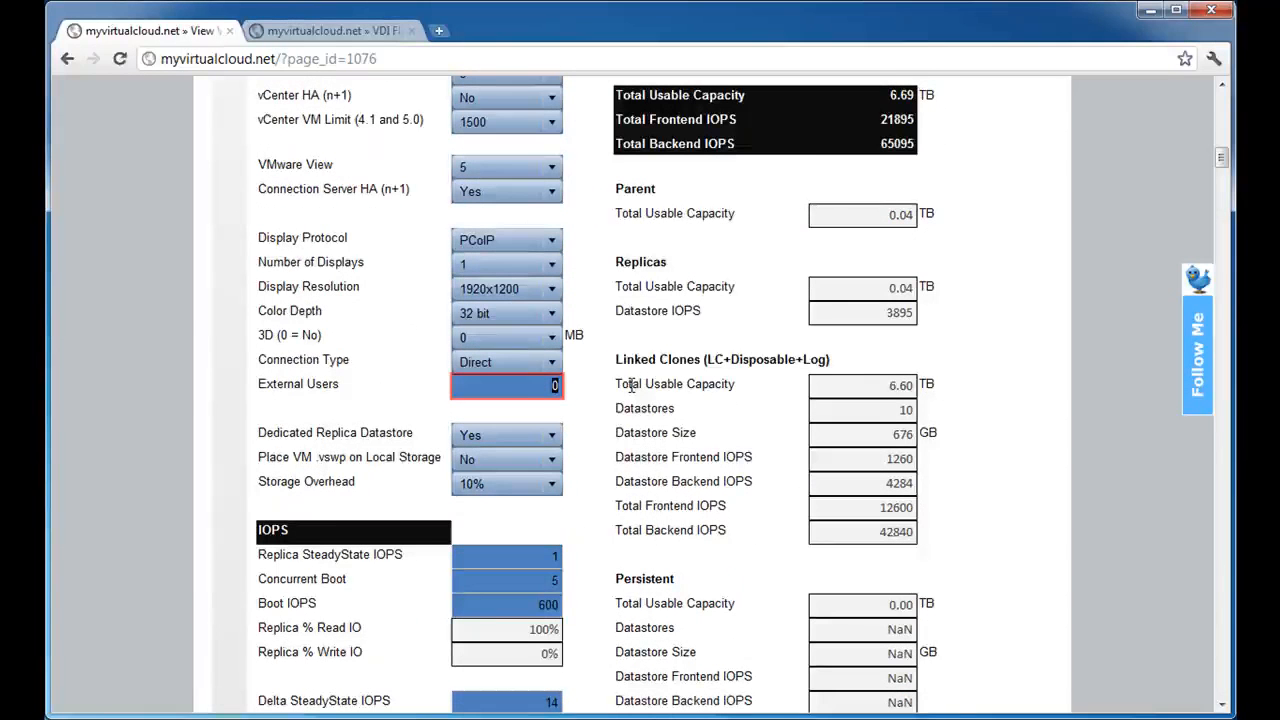
pyautogui.press('Tab')
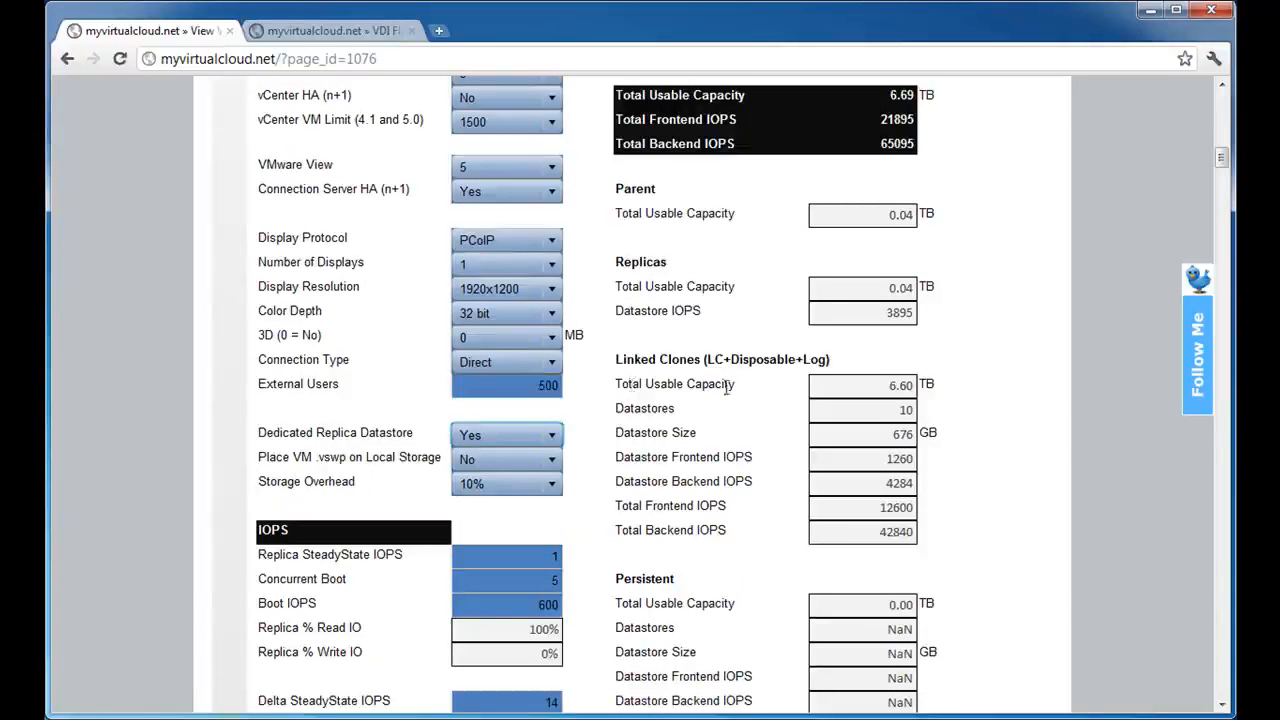
# Examine how the number of external users affects the Security Servers result in the vCenter section.
pyautogui.scroll(6, 700, 390)
pyautogui.click(903, 180)
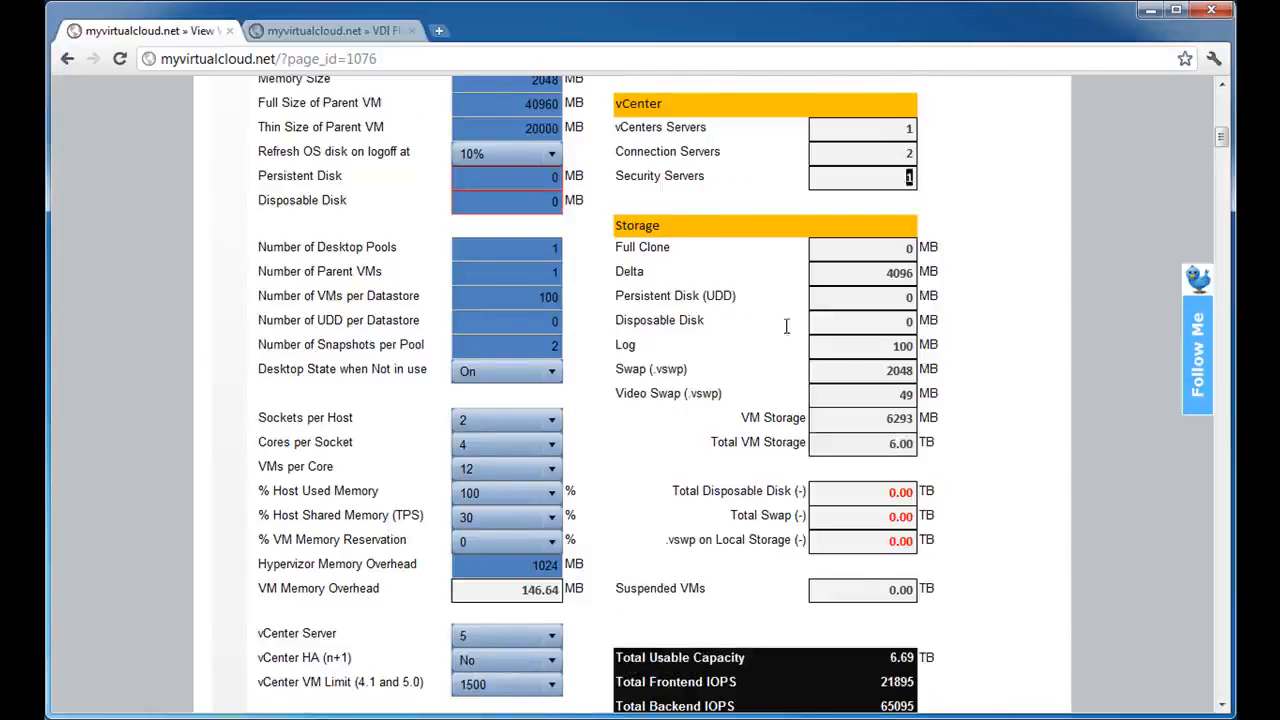
pyautogui.scroll(-1, 660, 488)
pyautogui.scroll(1, 661, 488)
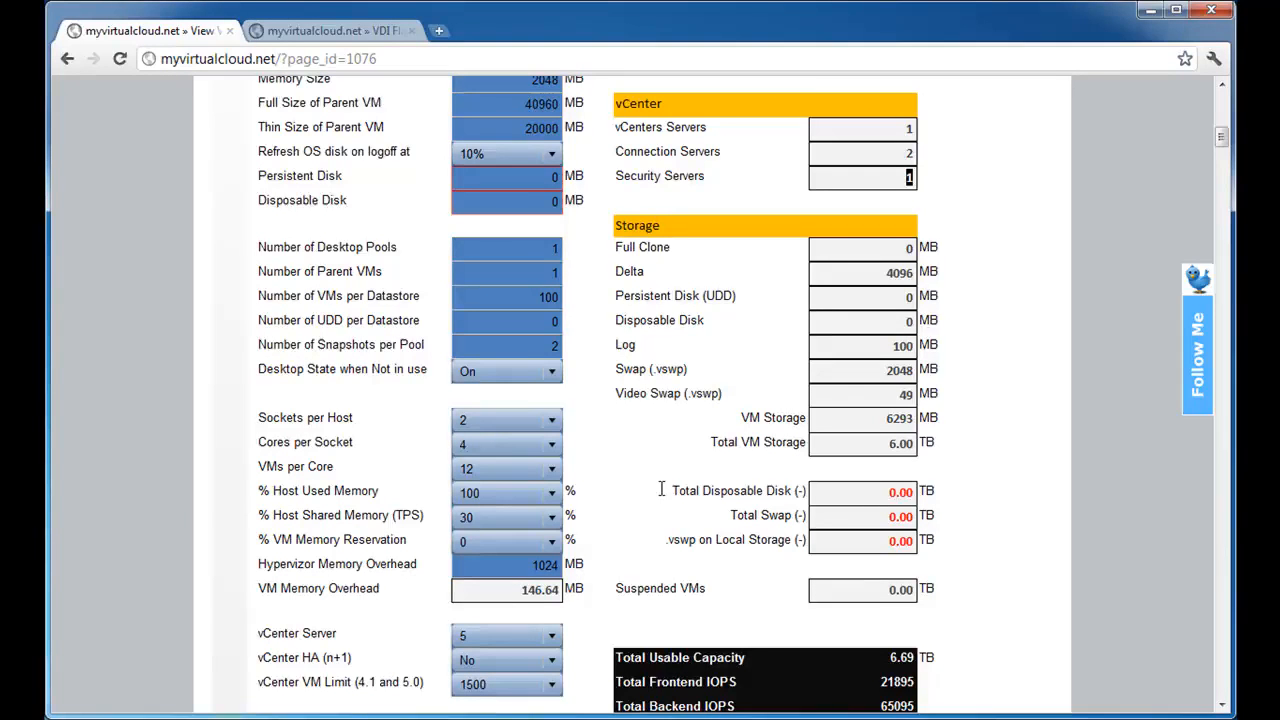
# Review the Yes and No options for Dedicated Replica Datastore, keeping Yes.
pyautogui.scroll(-5, 660, 490)
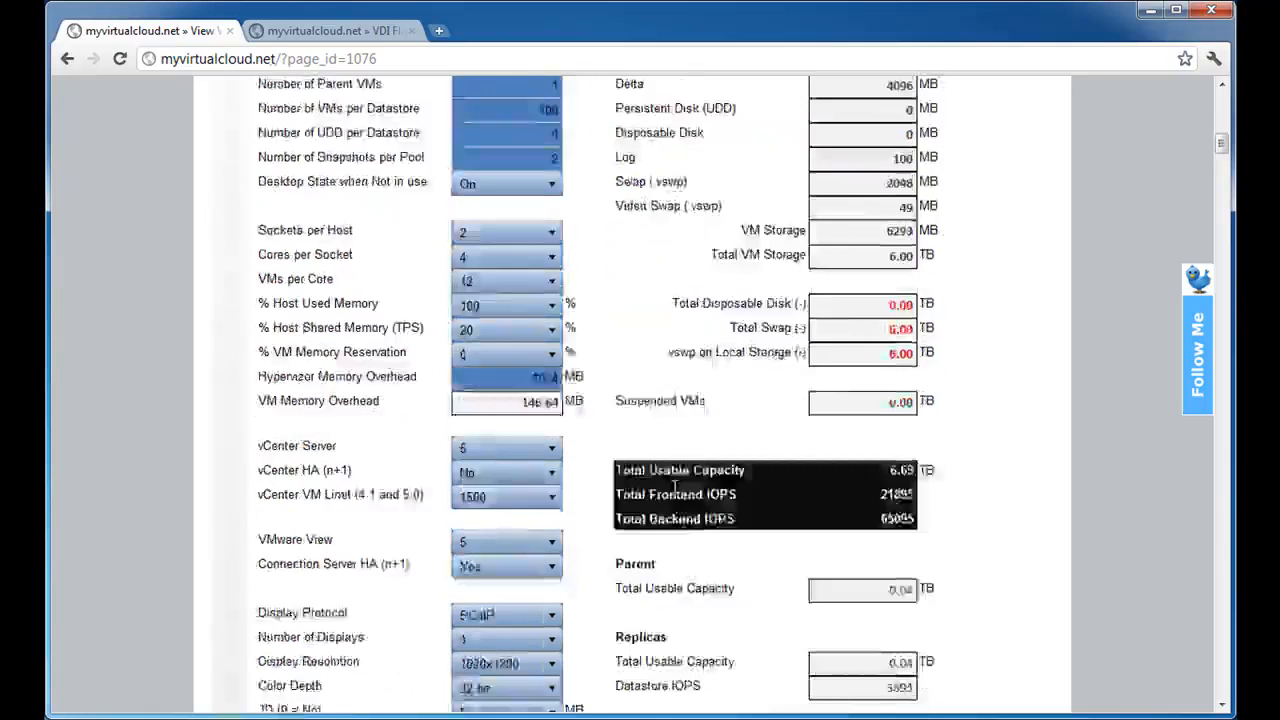
pyautogui.scroll(-1, 665, 505)
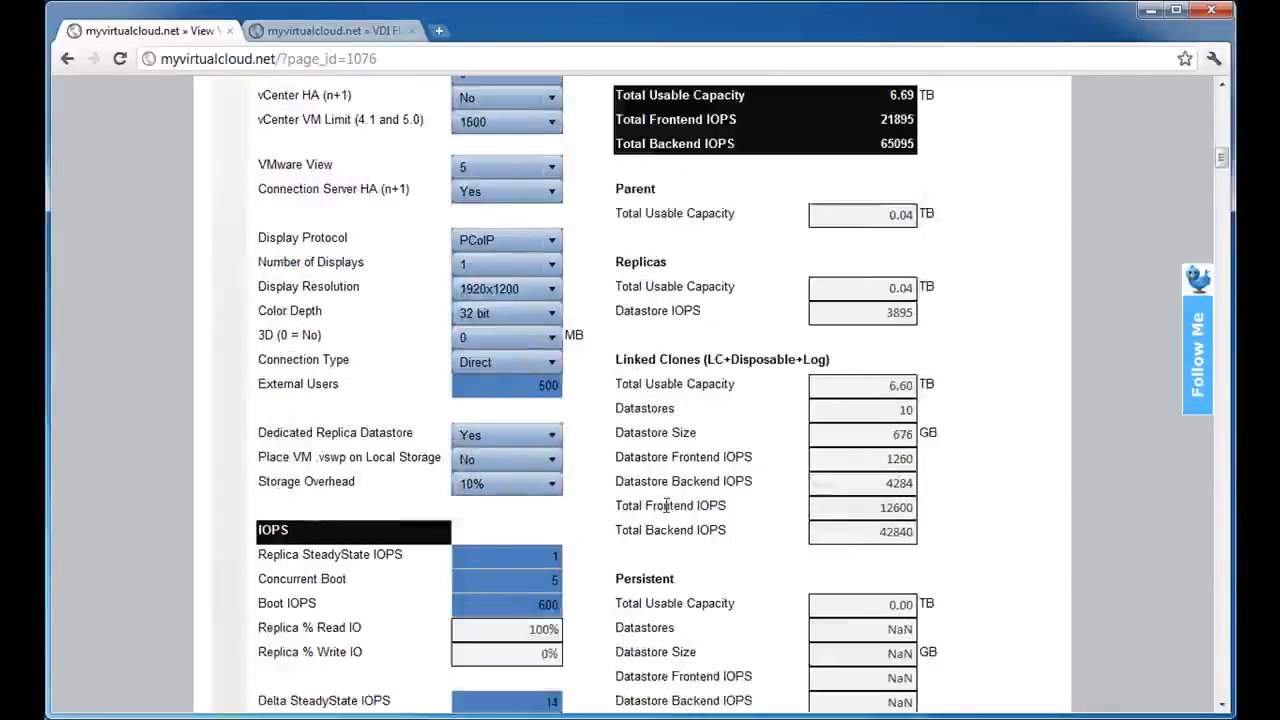
pyautogui.scroll(-1, 666, 505)
pyautogui.click(549, 343)
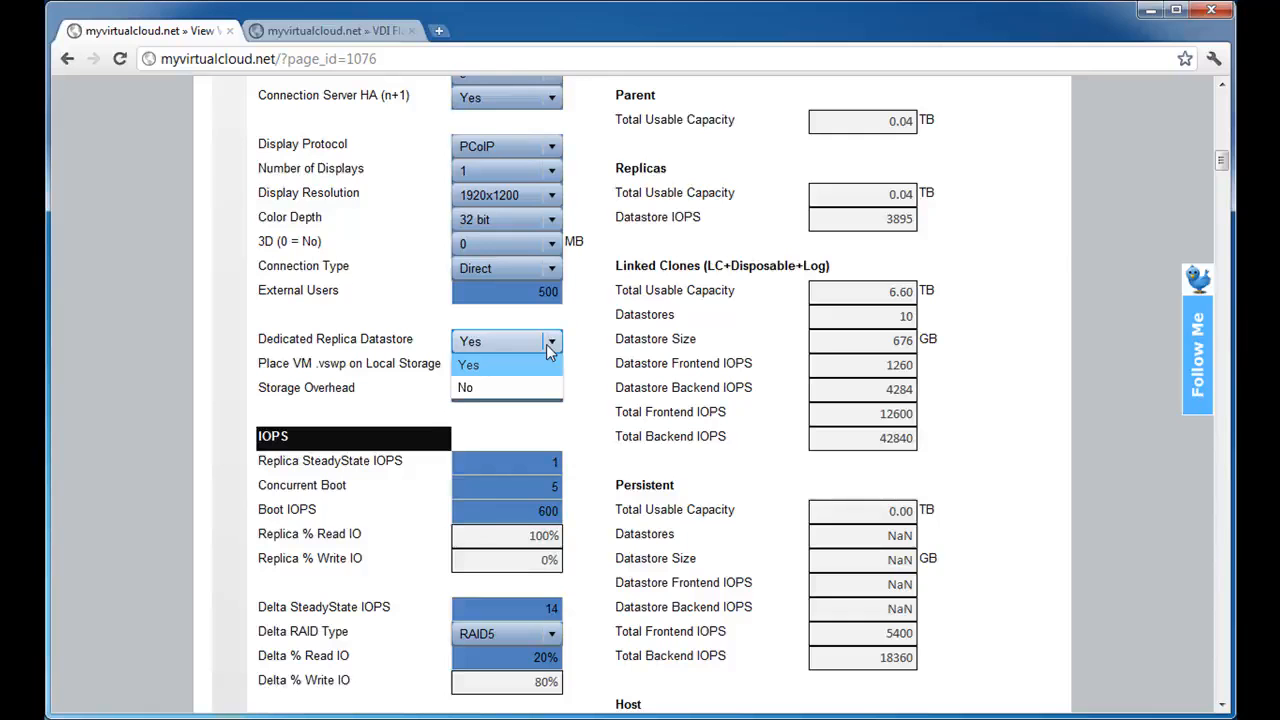
pyautogui.click(546, 344)
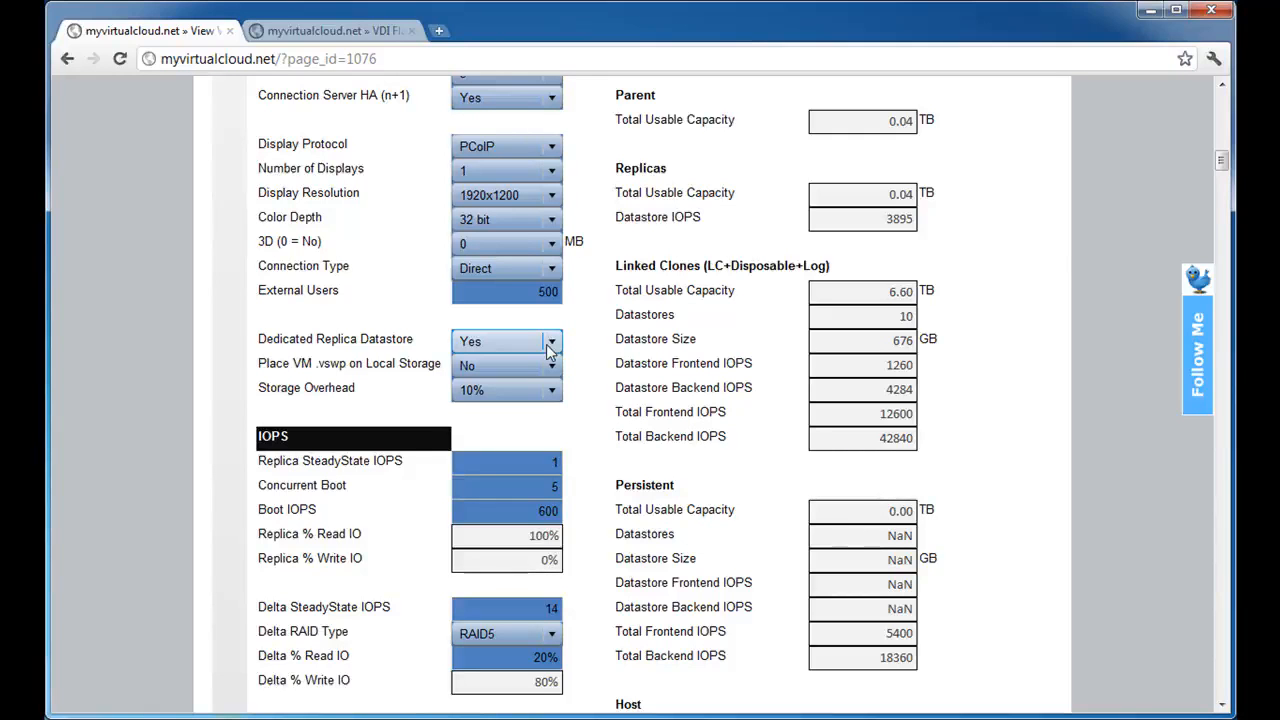
pyautogui.click(549, 344)
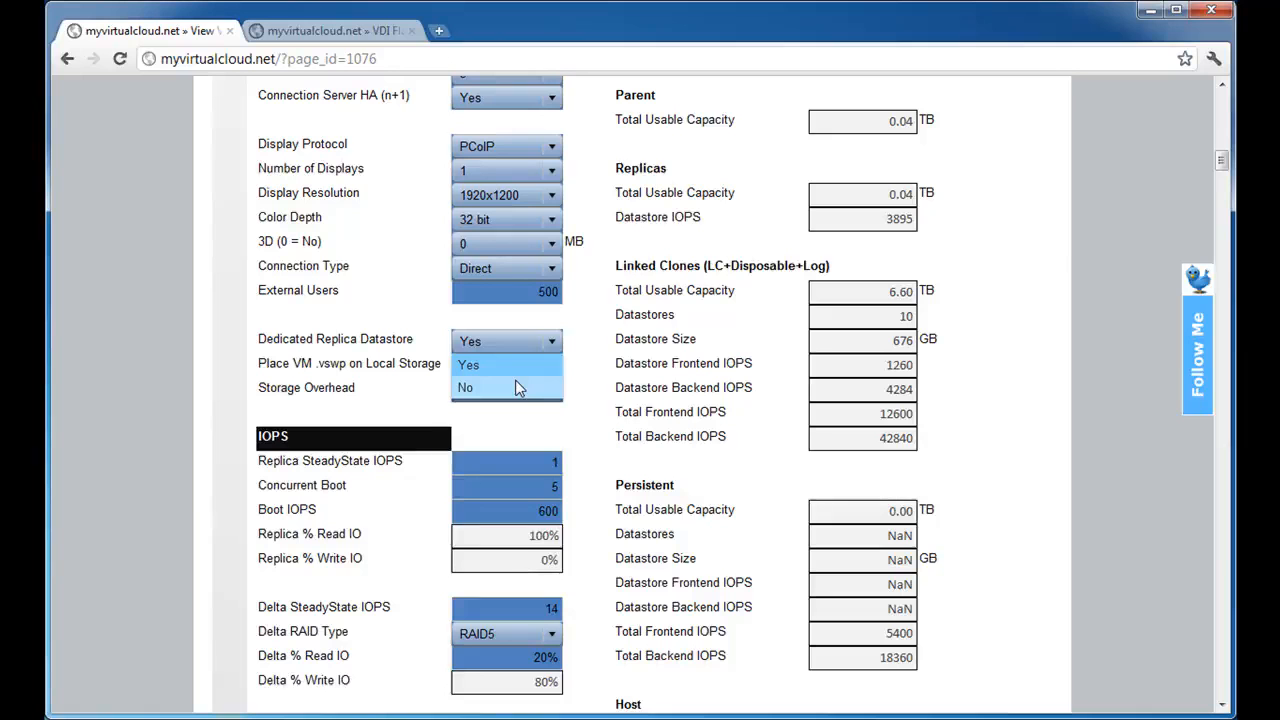
pyautogui.click(607, 362)
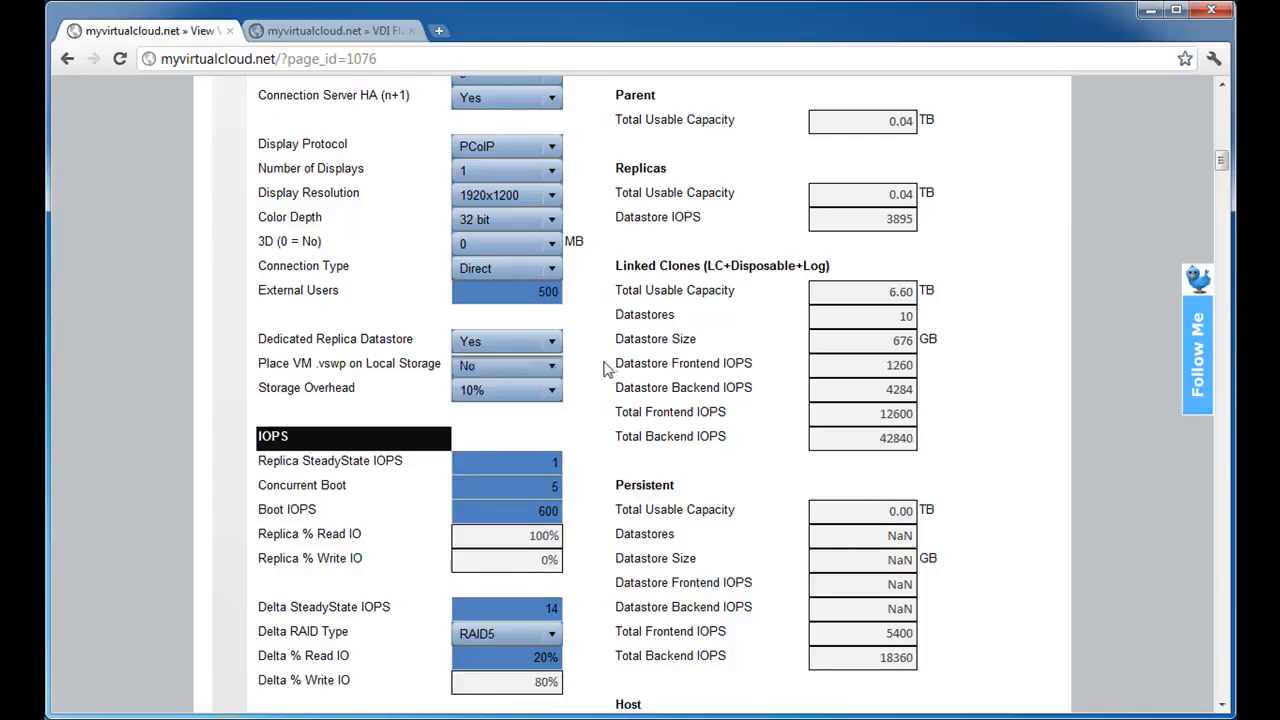
# Review the options for placing the VM .vswp on local storage and for Storage Overhead, keeping No and 10%.
pyautogui.click(485, 374)
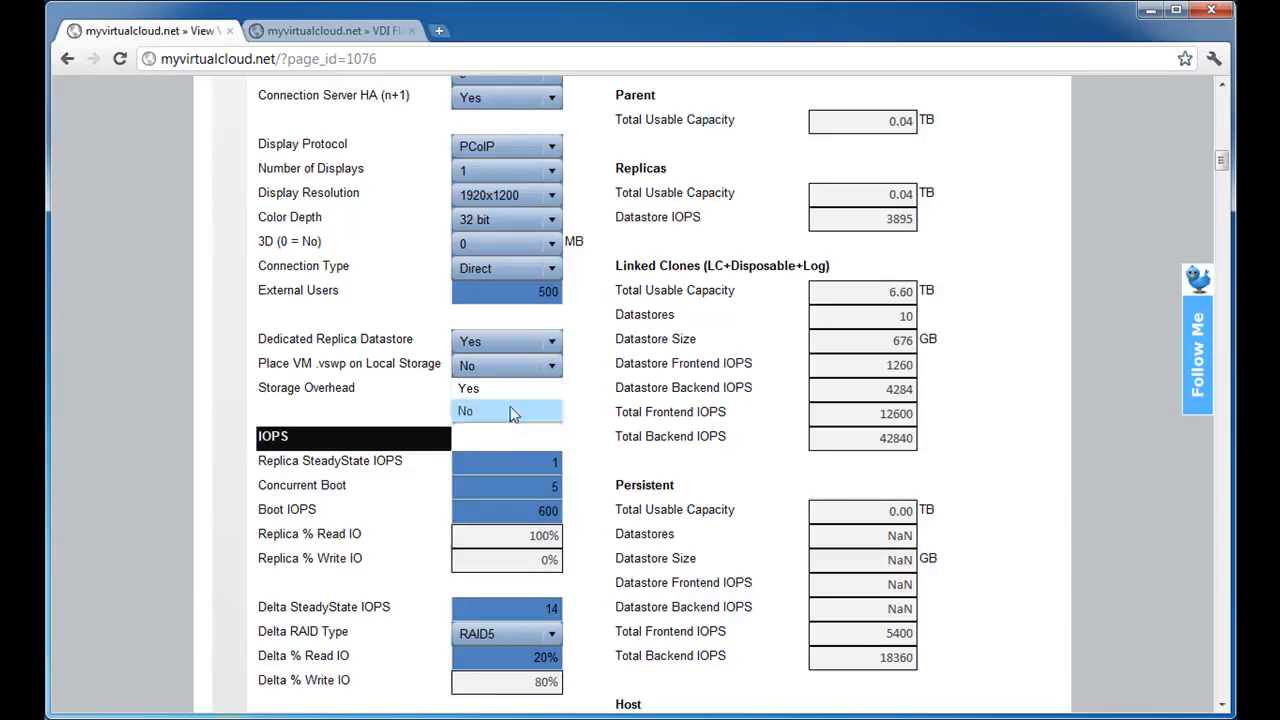
pyautogui.click(512, 413)
pyautogui.click(510, 398)
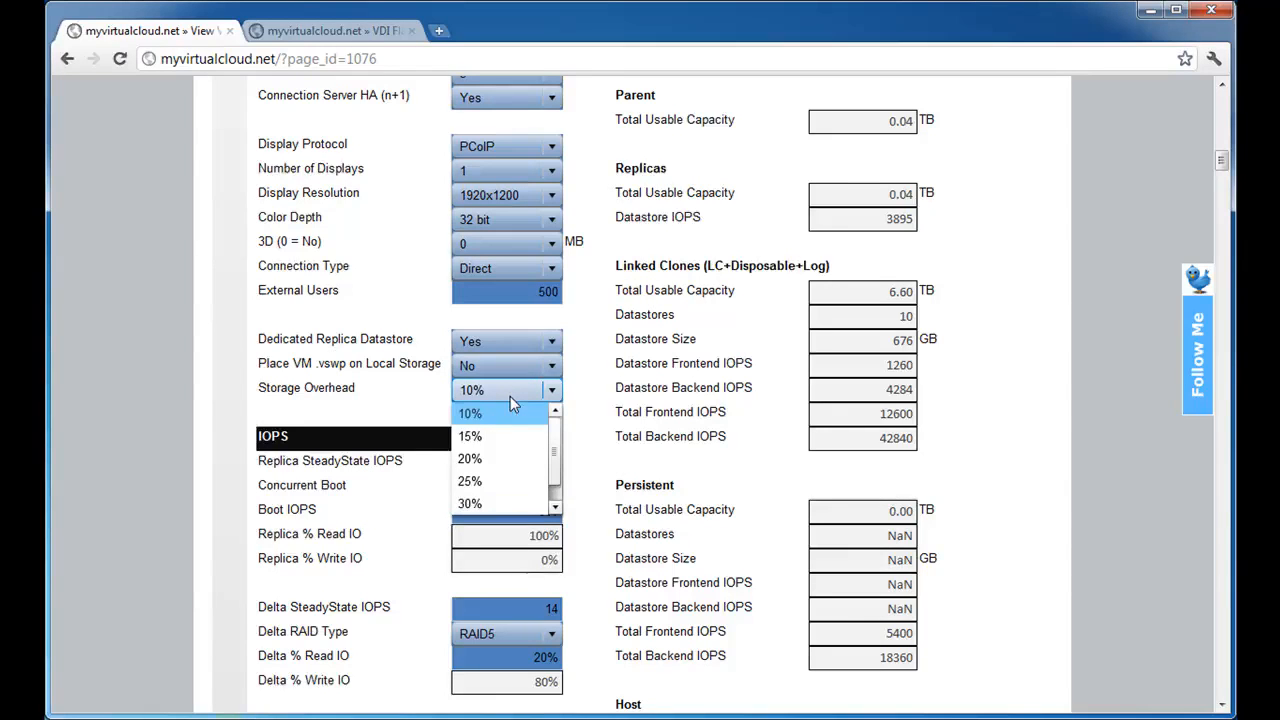
pyautogui.click(507, 398)
pyautogui.click(507, 402)
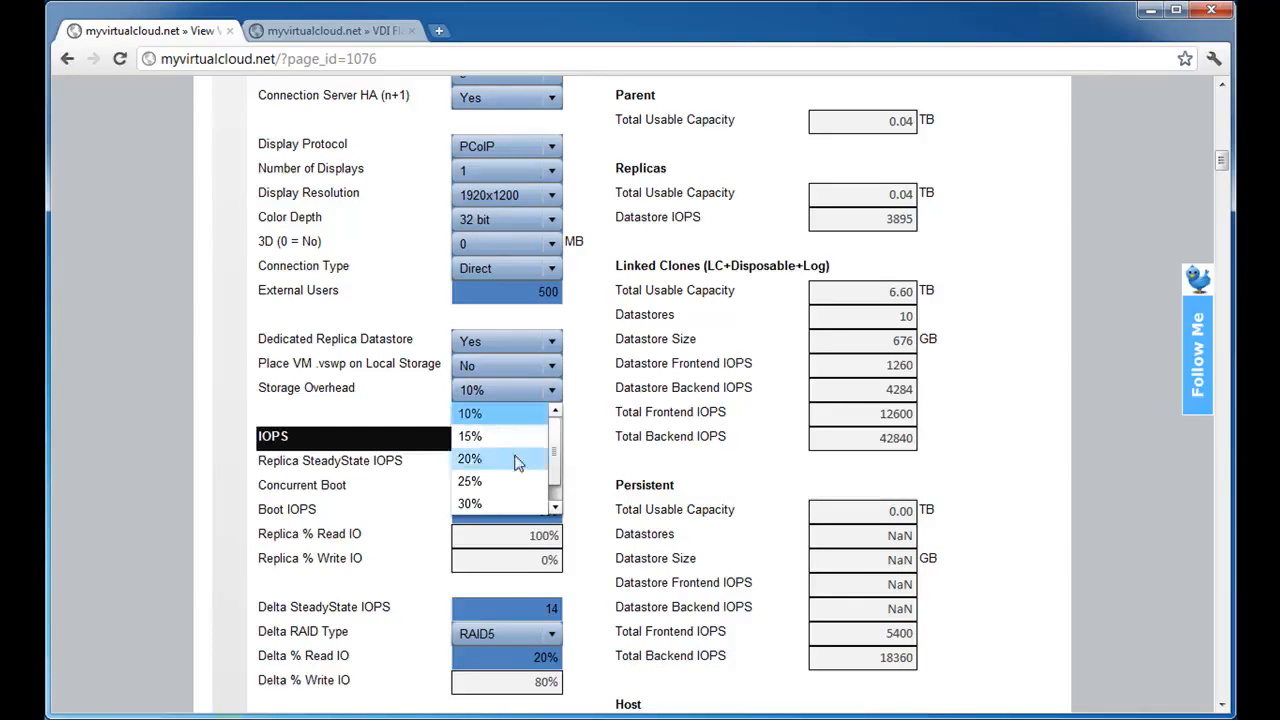
pyautogui.click(600, 426)
# In the IOPS section, keep Replica SteadyState IOPS at 1 and set Concurrent Boot to 8.
pyautogui.scroll(-4, 600, 426)
pyautogui.scroll(2, 600, 426)
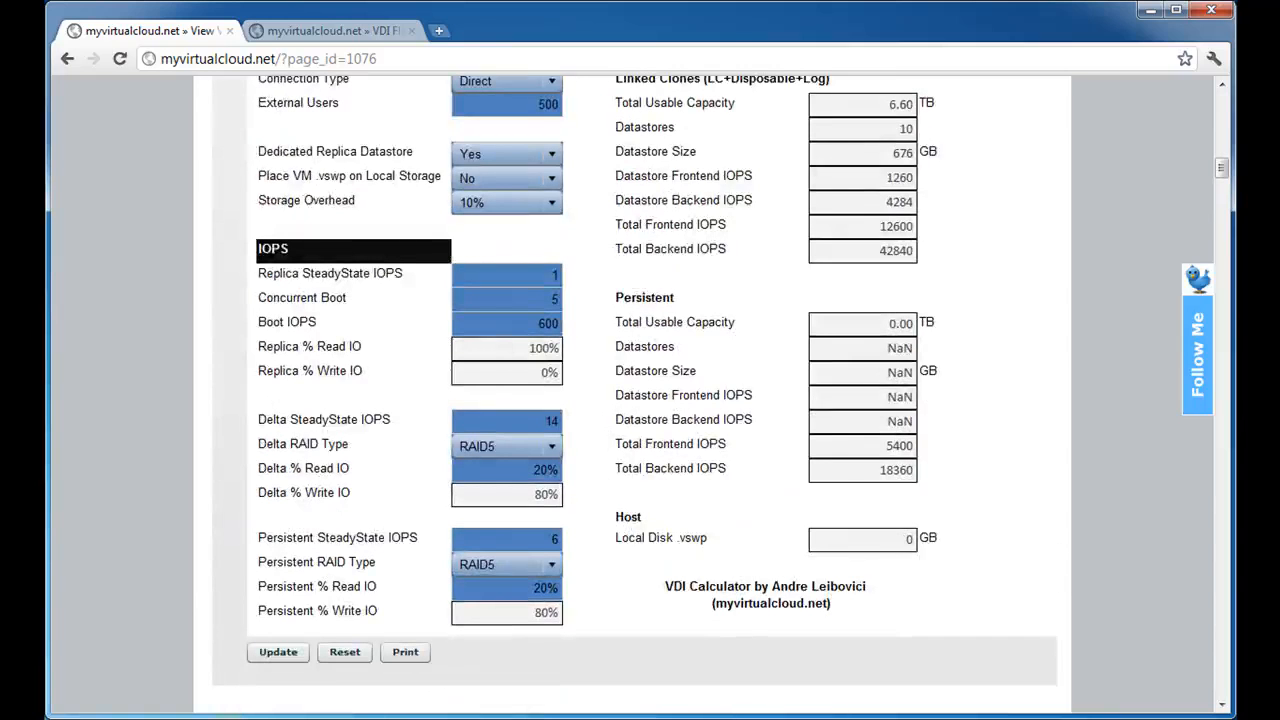
pyautogui.moveTo(516, 280); pyautogui.dragTo(608, 287)
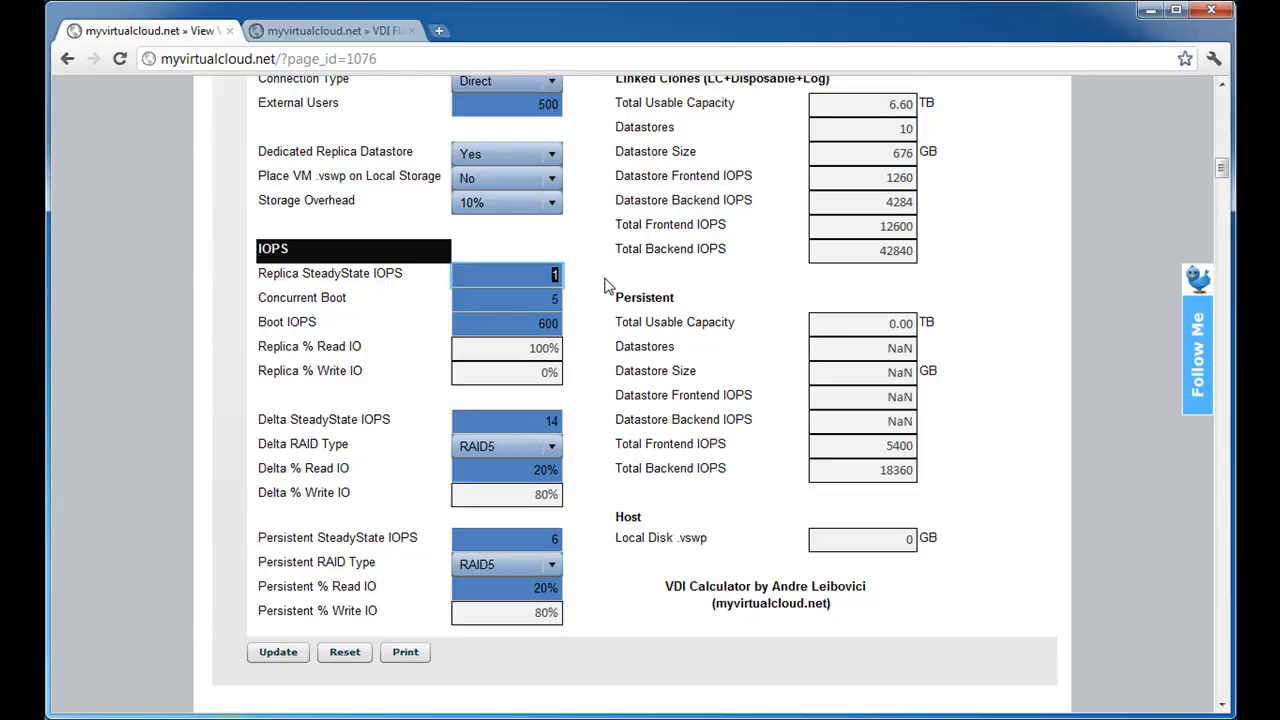
pyautogui.press('Tab')
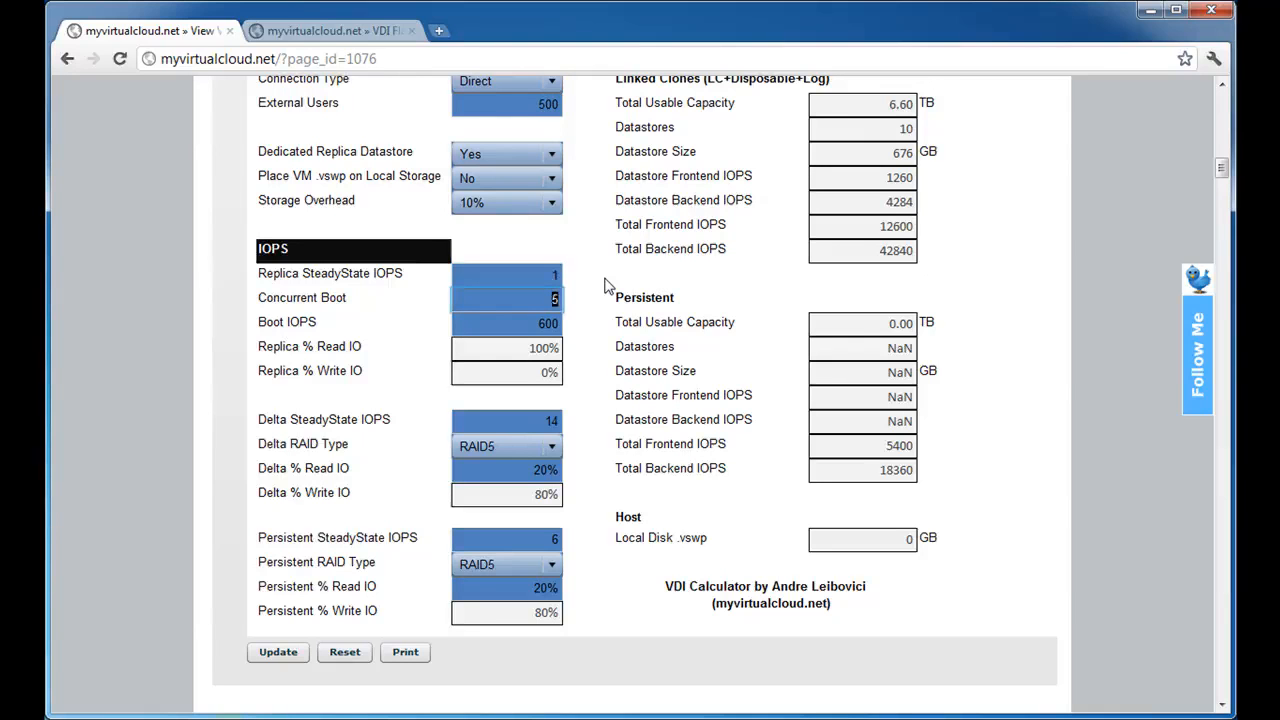
pyautogui.write('8')
pyautogui.press('Tab')
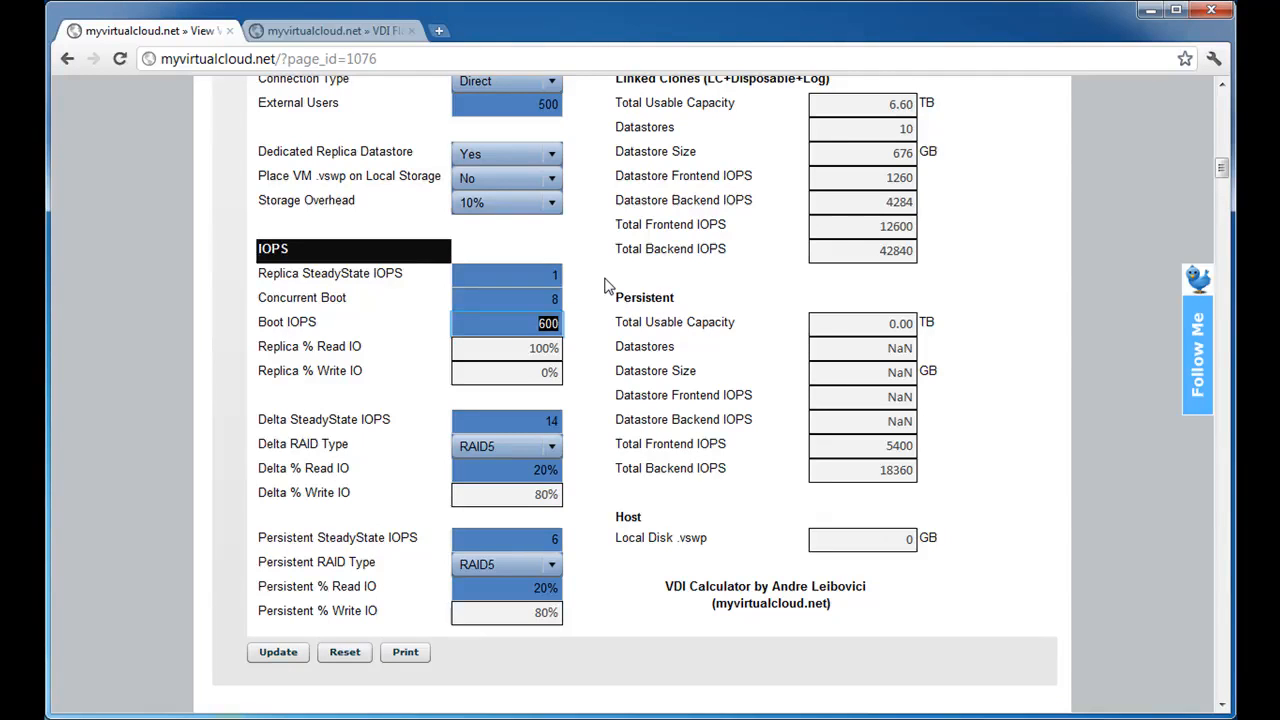
# Set Persistent SteadyState IOPS to 0 in the IOPS section.
pyautogui.press('Tab')
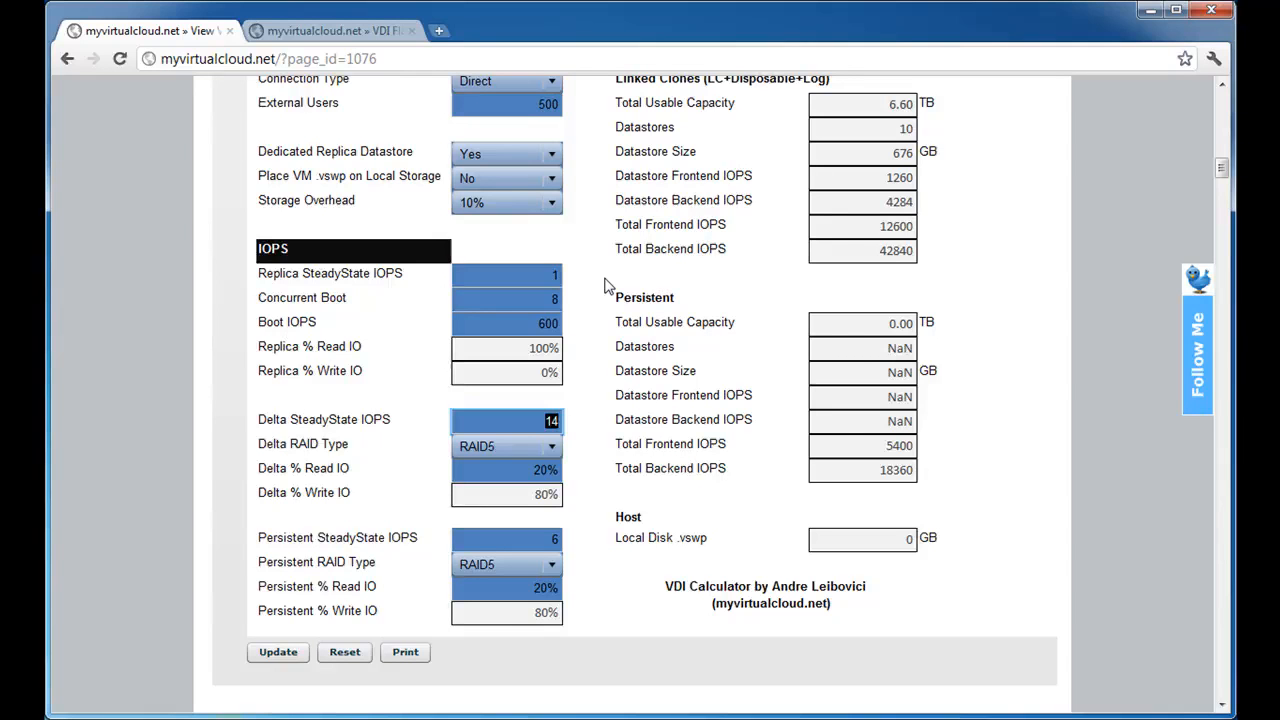
pyautogui.press('Tab')
pyautogui.press('Tab')
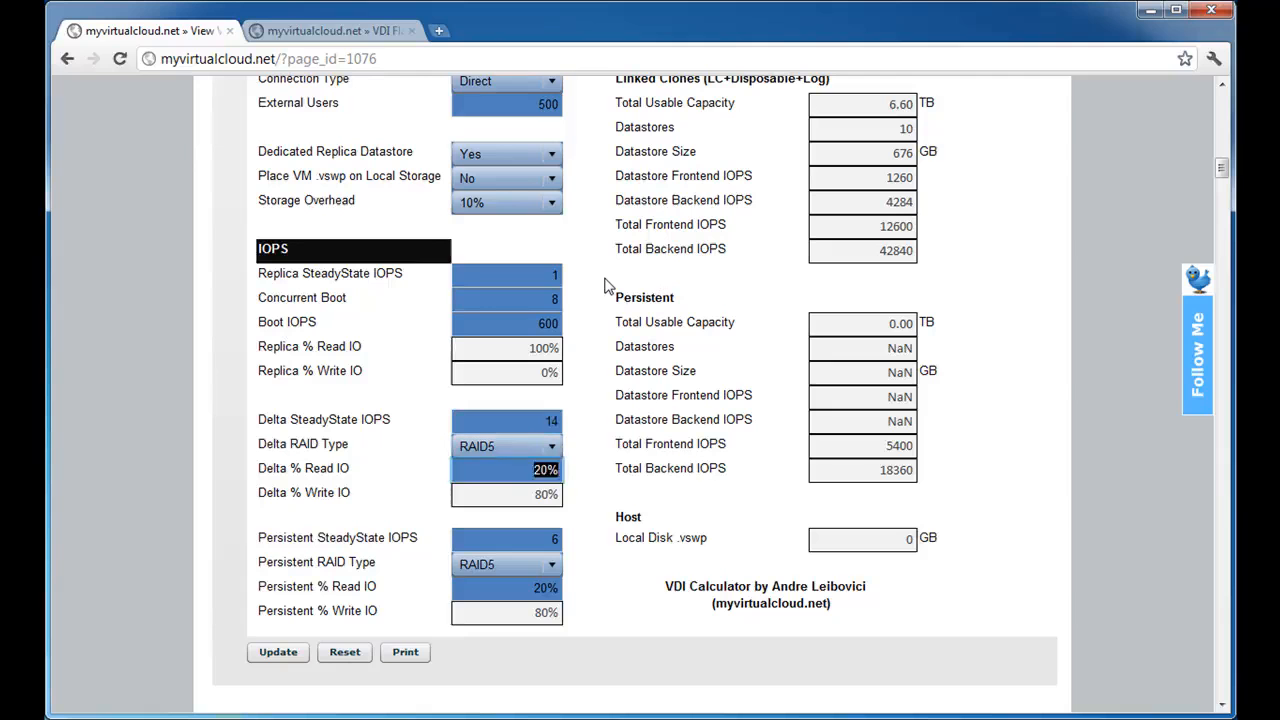
pyautogui.press('Tab')
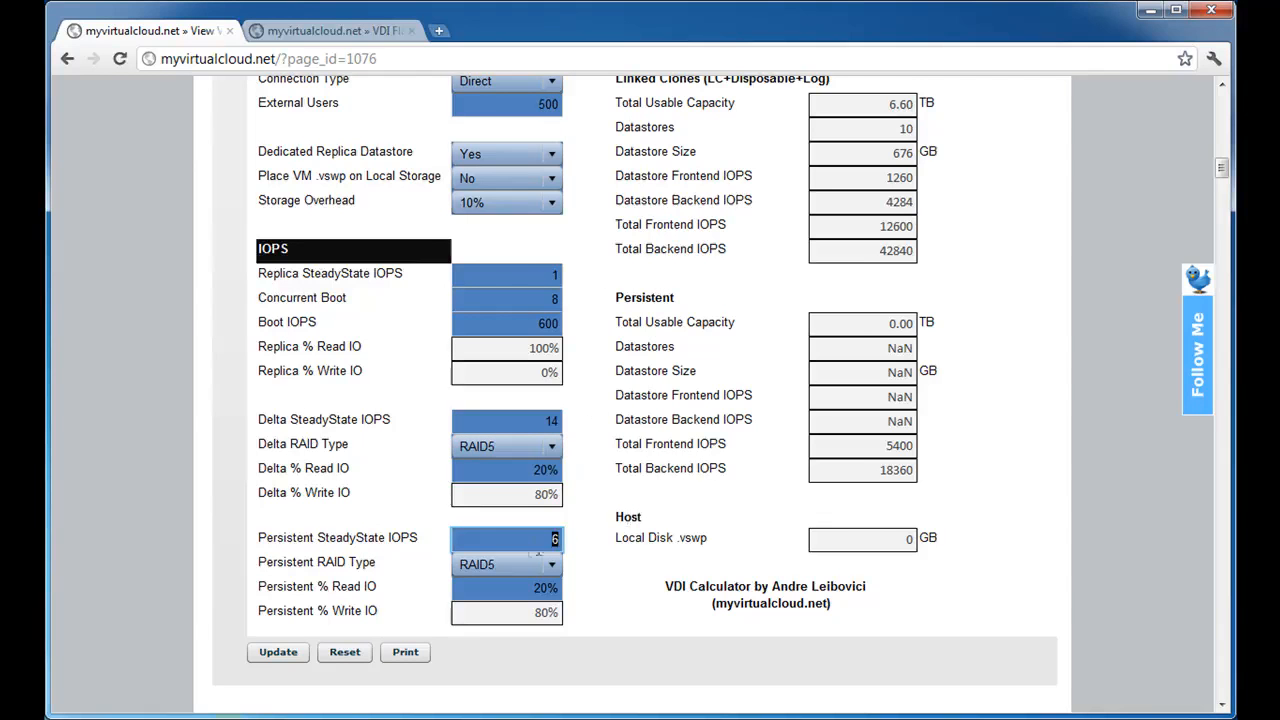
pyautogui.write('0')
pyautogui.press('Tab')
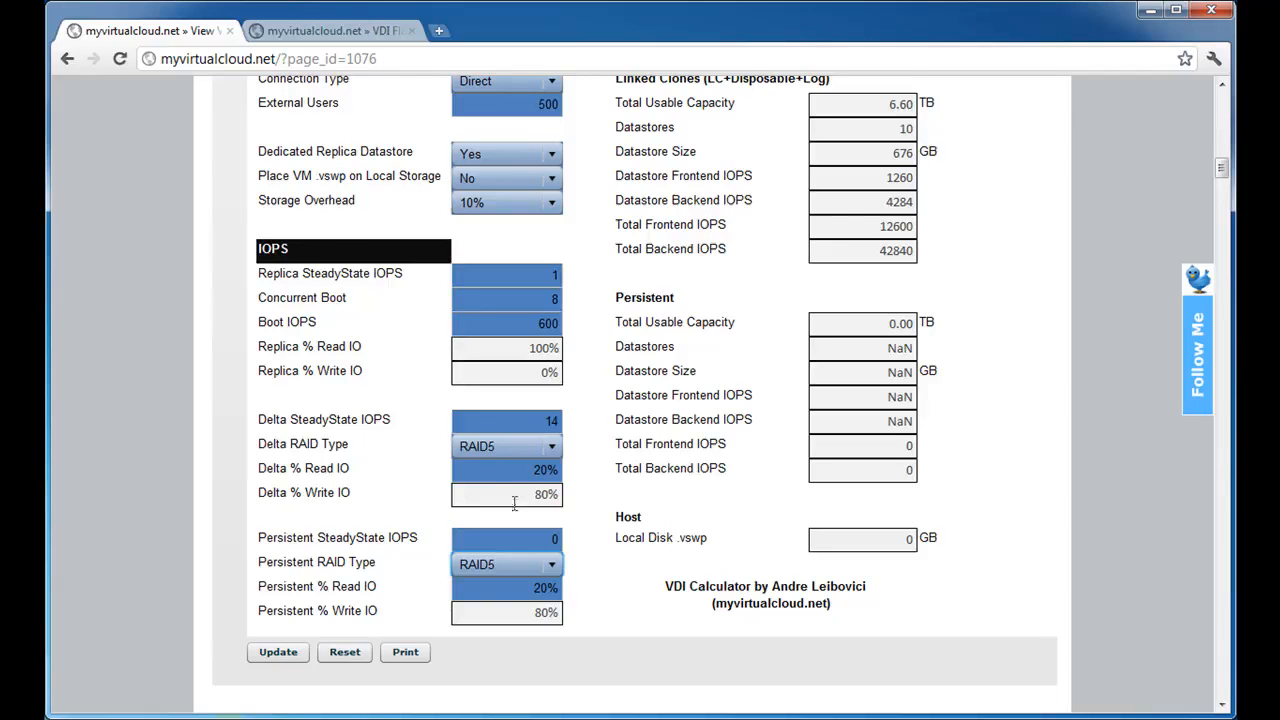
# Set Delta SteadyState IOPS to 25 and keep RAID5 as the Delta RAID Type.
pyautogui.doubleClick(550, 421)
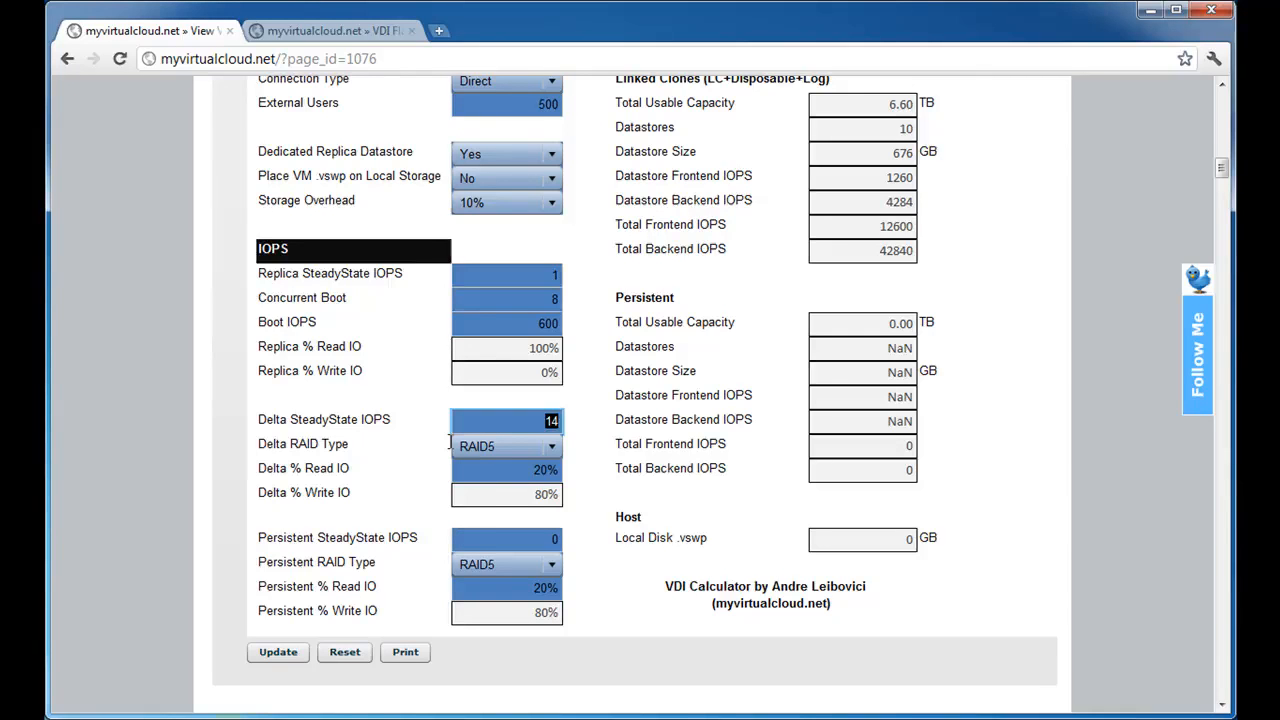
pyautogui.write('25')
pyautogui.press('Tab')
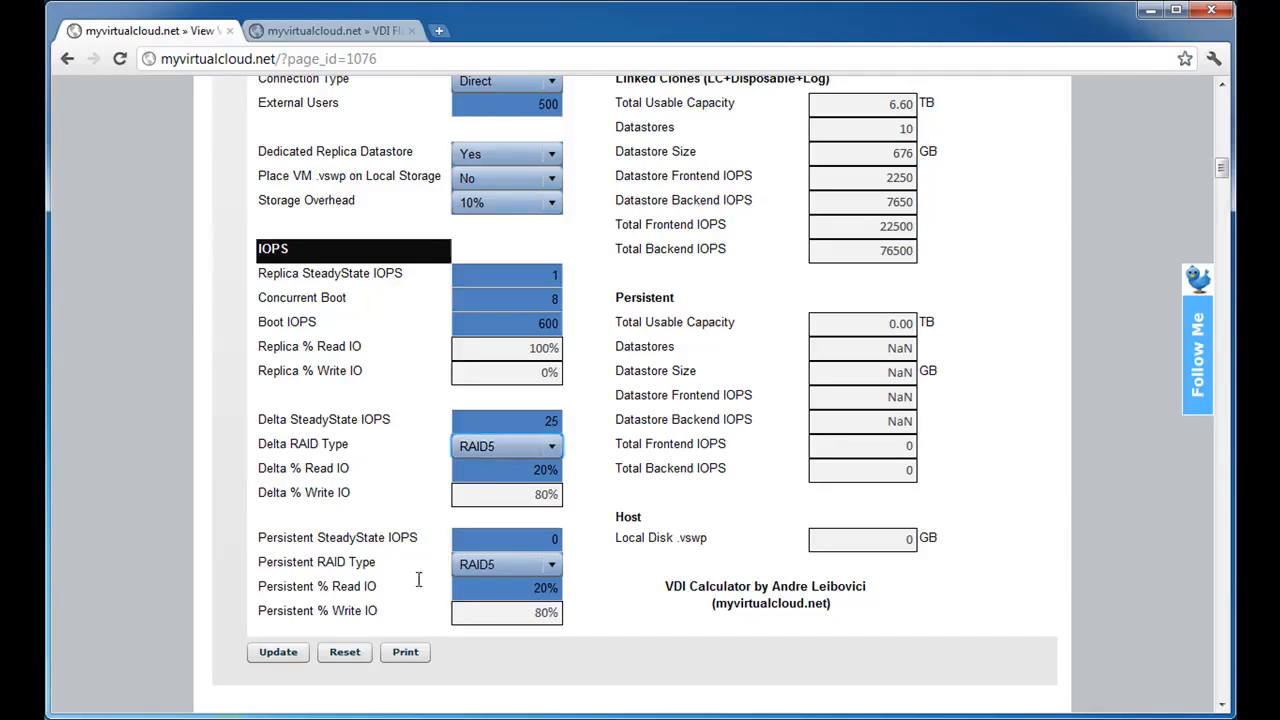
pyautogui.click(476, 450)
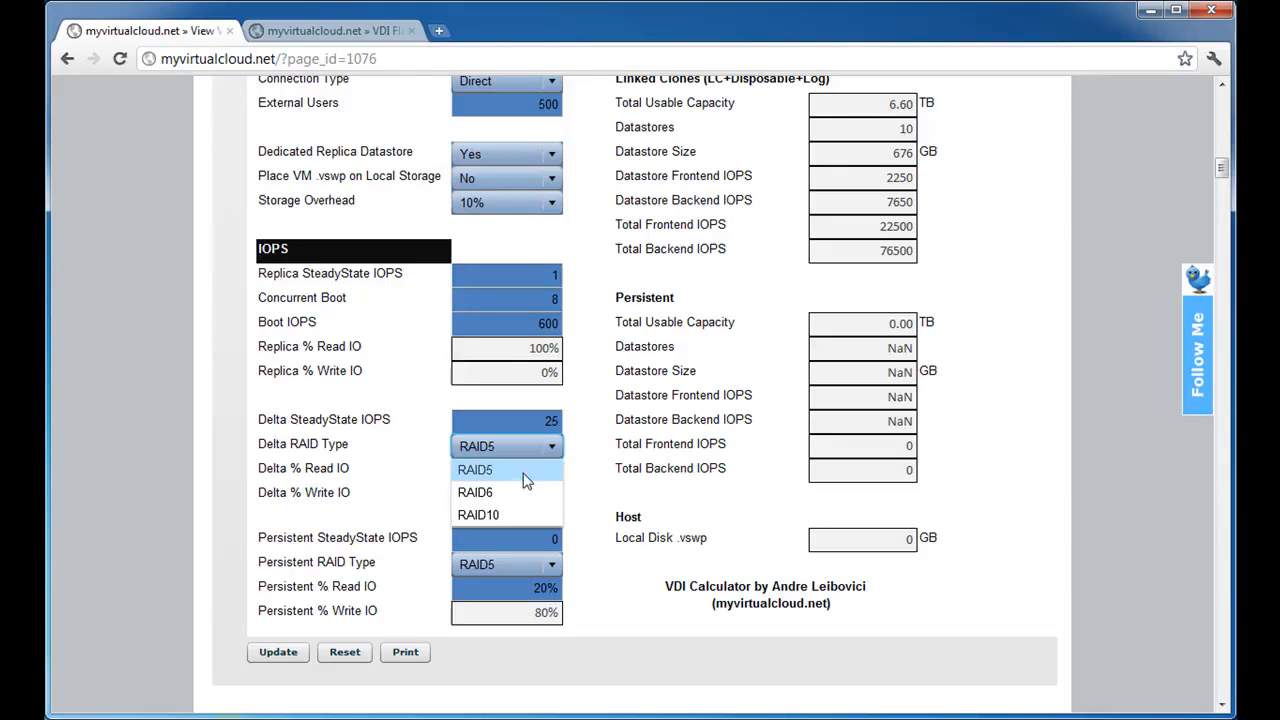
pyautogui.click(522, 475)
pyautogui.press('Tab')
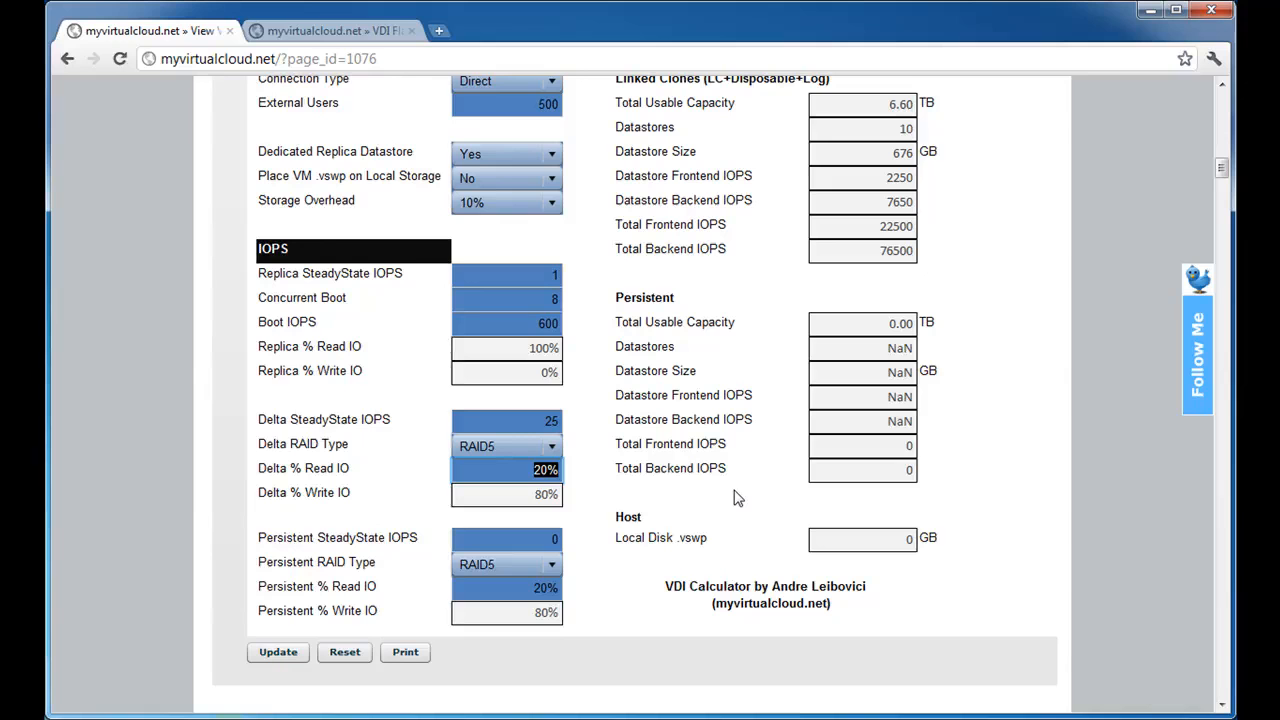
# Set Delta % Read IO to 30% and update the calculation.
pyautogui.write('30')
pyautogui.press('Tab')
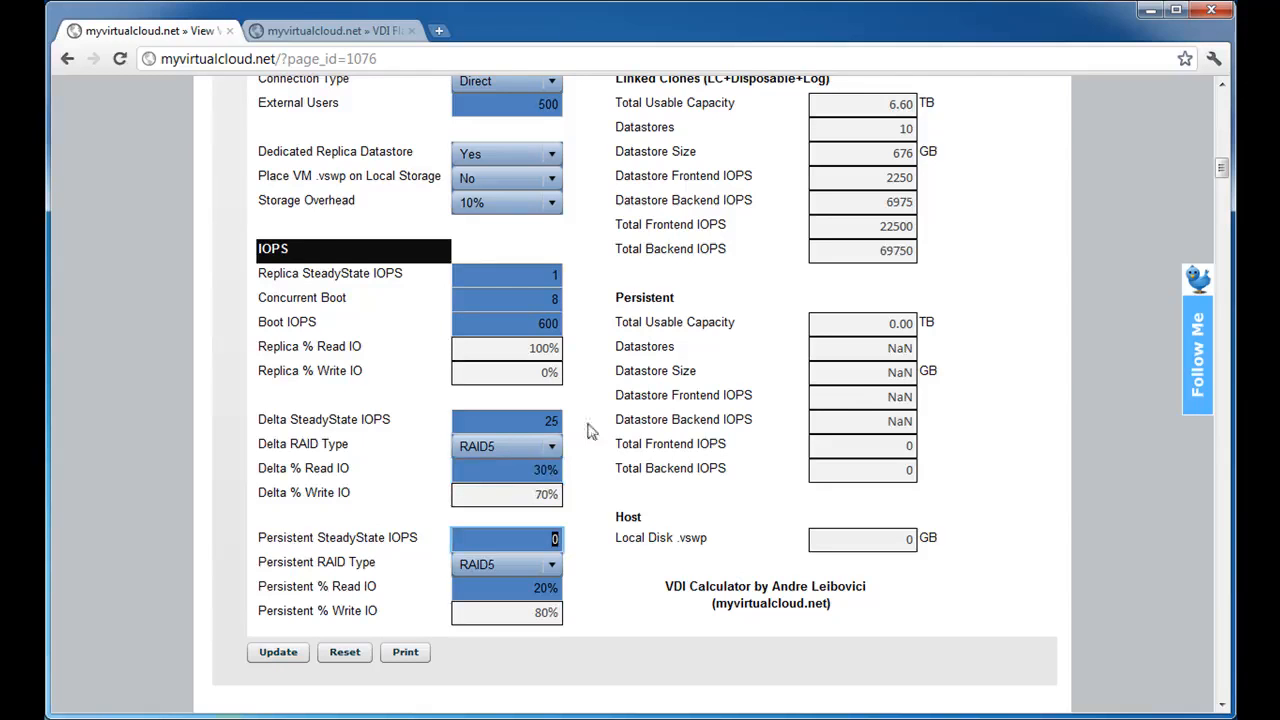
pyautogui.click(549, 494)
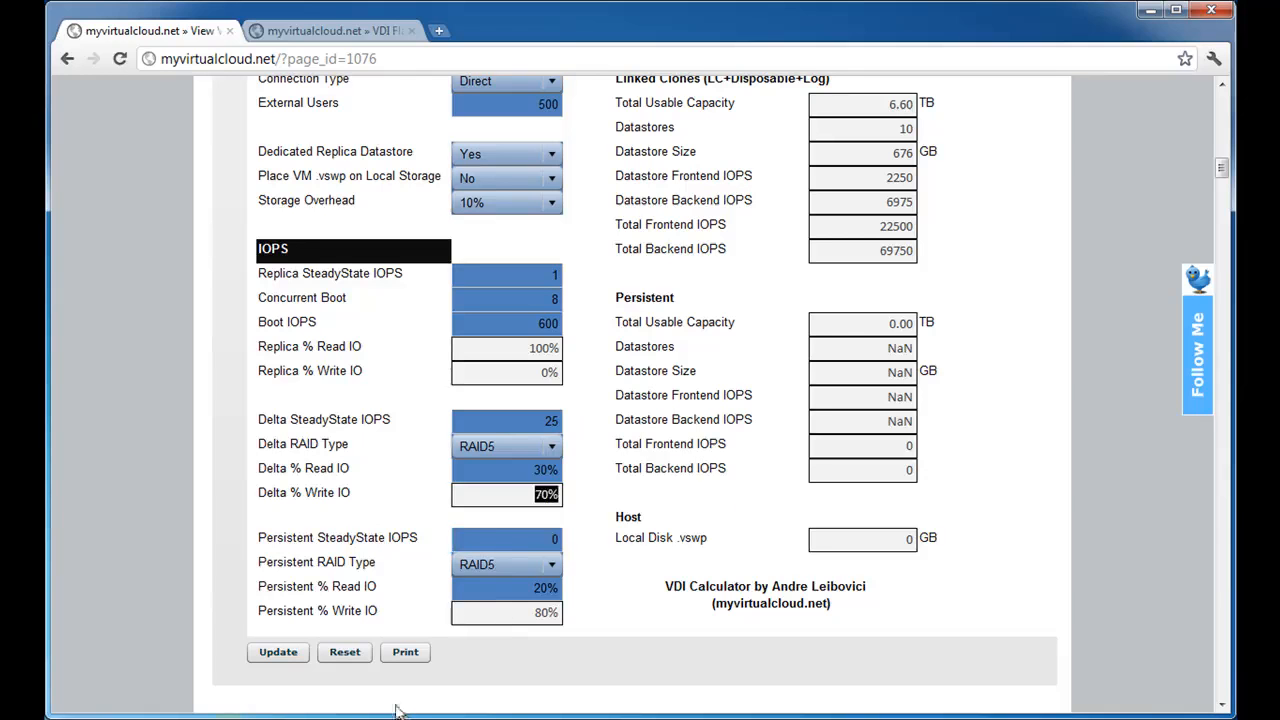
pyautogui.click(268, 657)
# Review the Hosts and Hosts Core MHz values in the Compute results.
pyautogui.scroll(10, 694, 580)
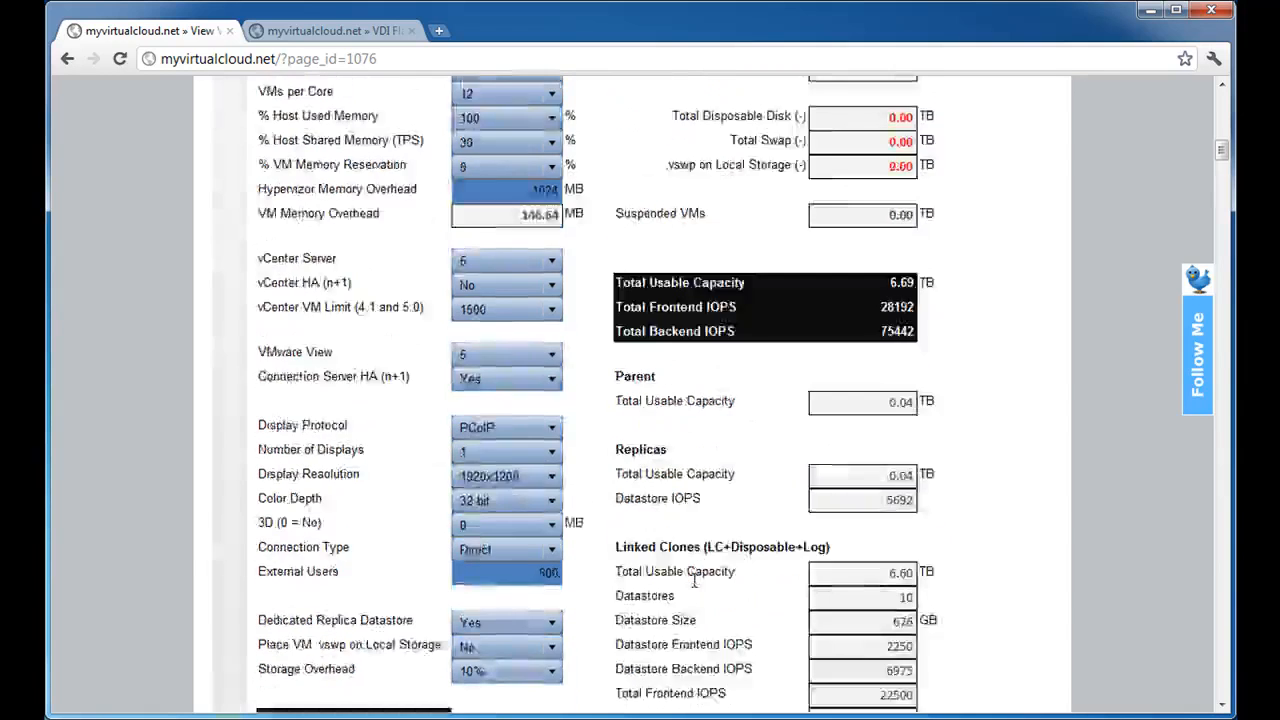
pyautogui.scroll(3, 694, 580)
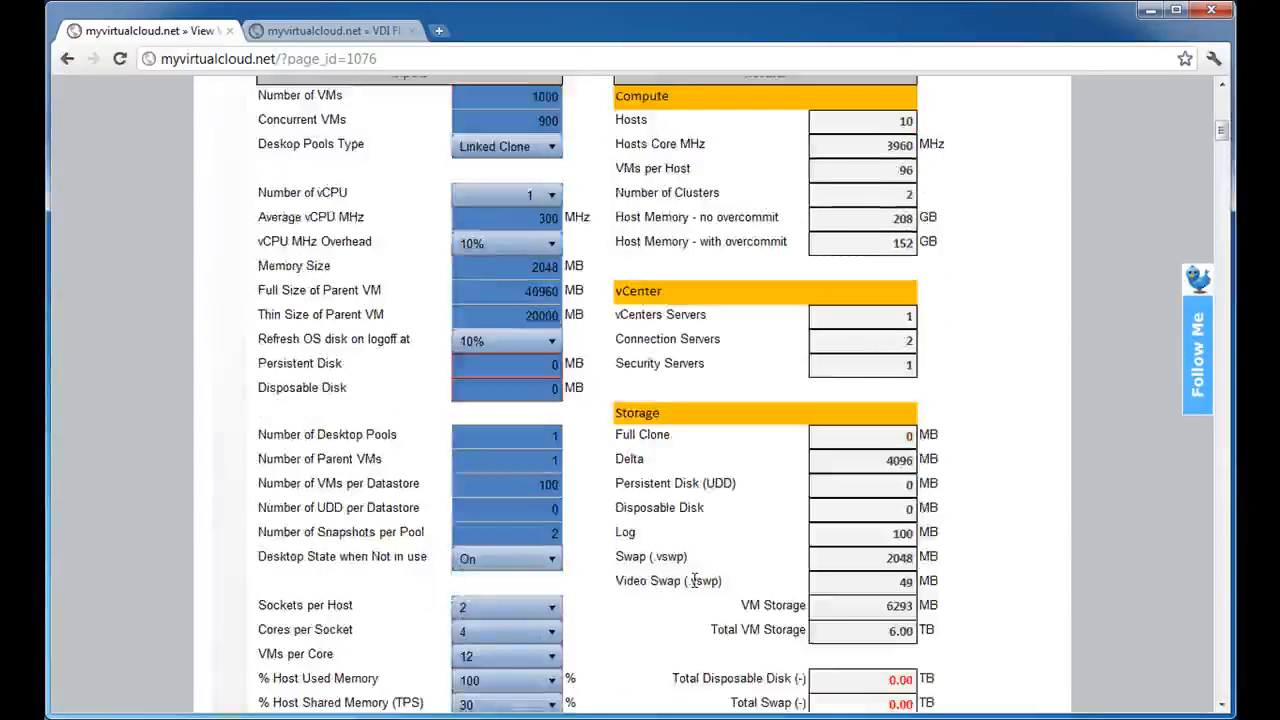
pyautogui.scroll(3, 694, 580)
pyautogui.scroll(-3, 694, 580)
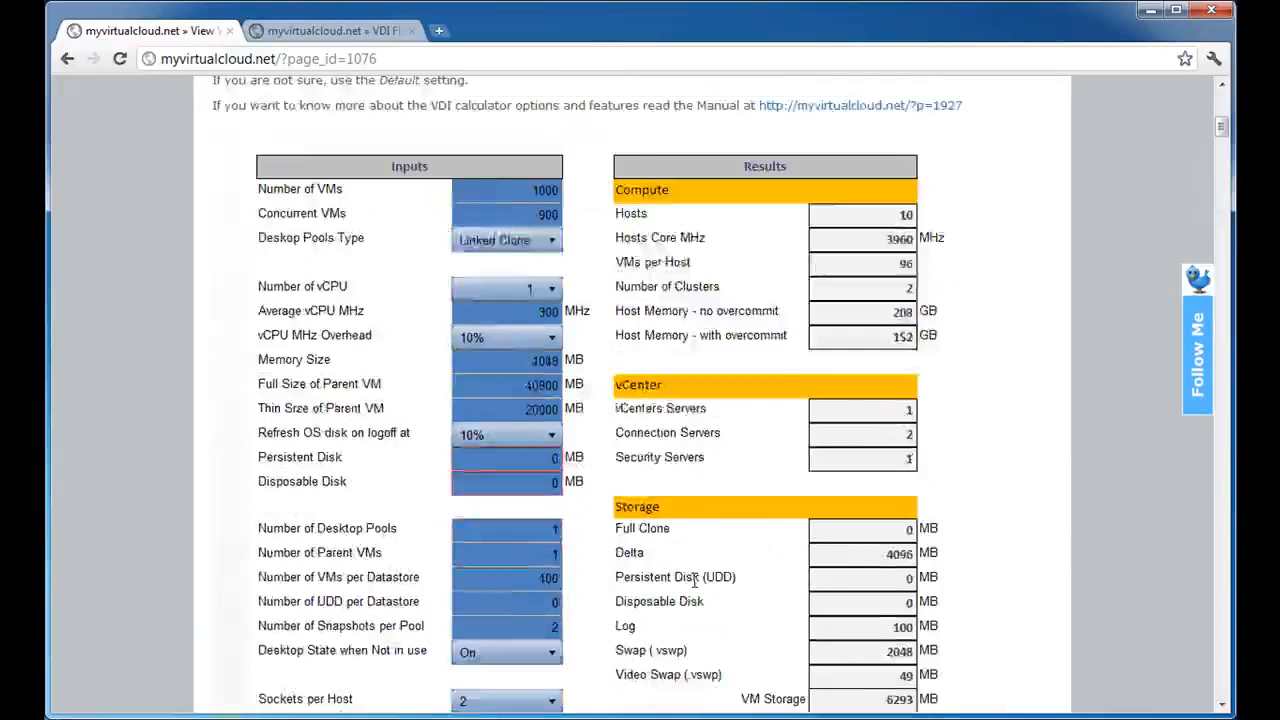
pyautogui.scroll(1, 723, 556)
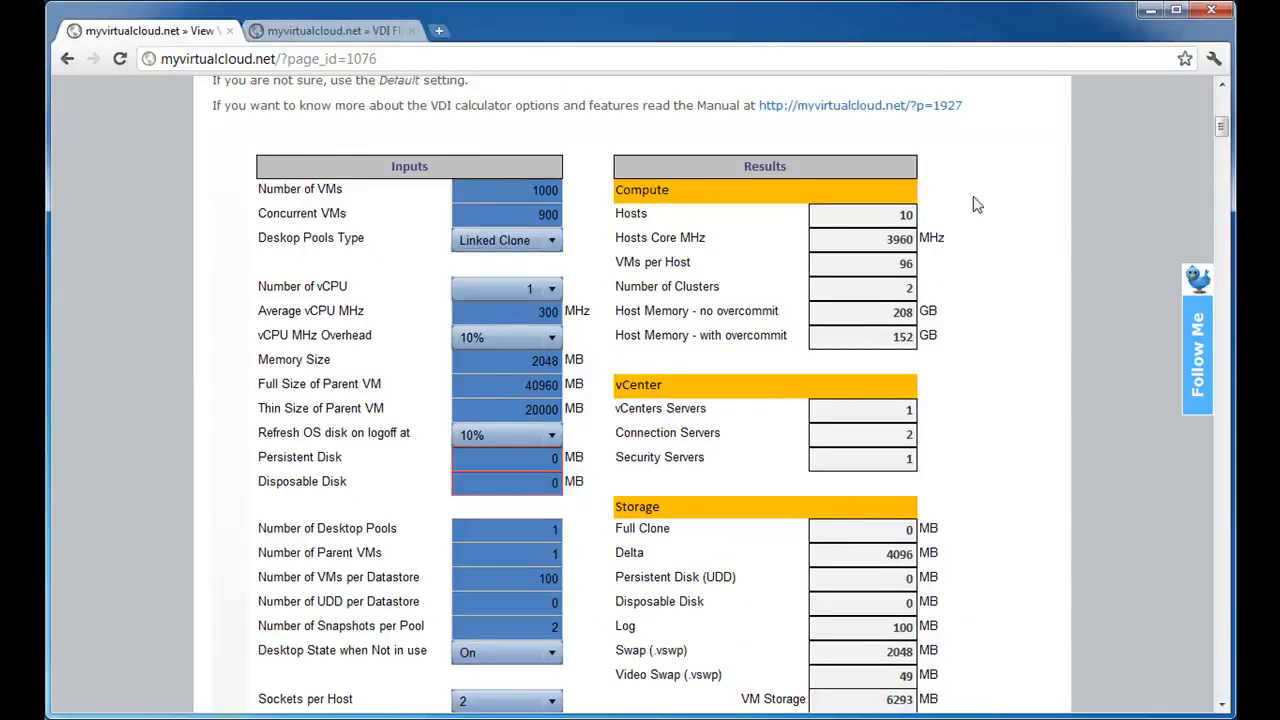
pyautogui.doubleClick(905, 215)
pyautogui.doubleClick(900, 240)
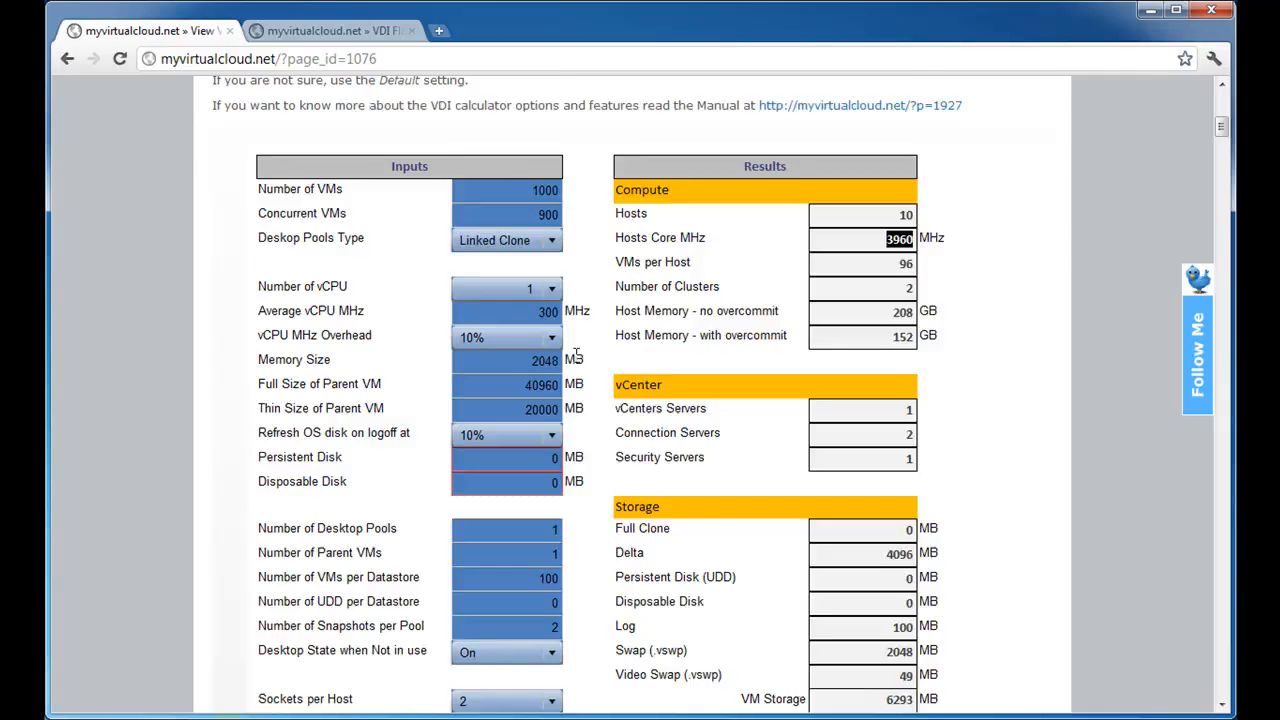
# Reduce VMs per Core to 8.
pyautogui.scroll(-2, 575, 358)
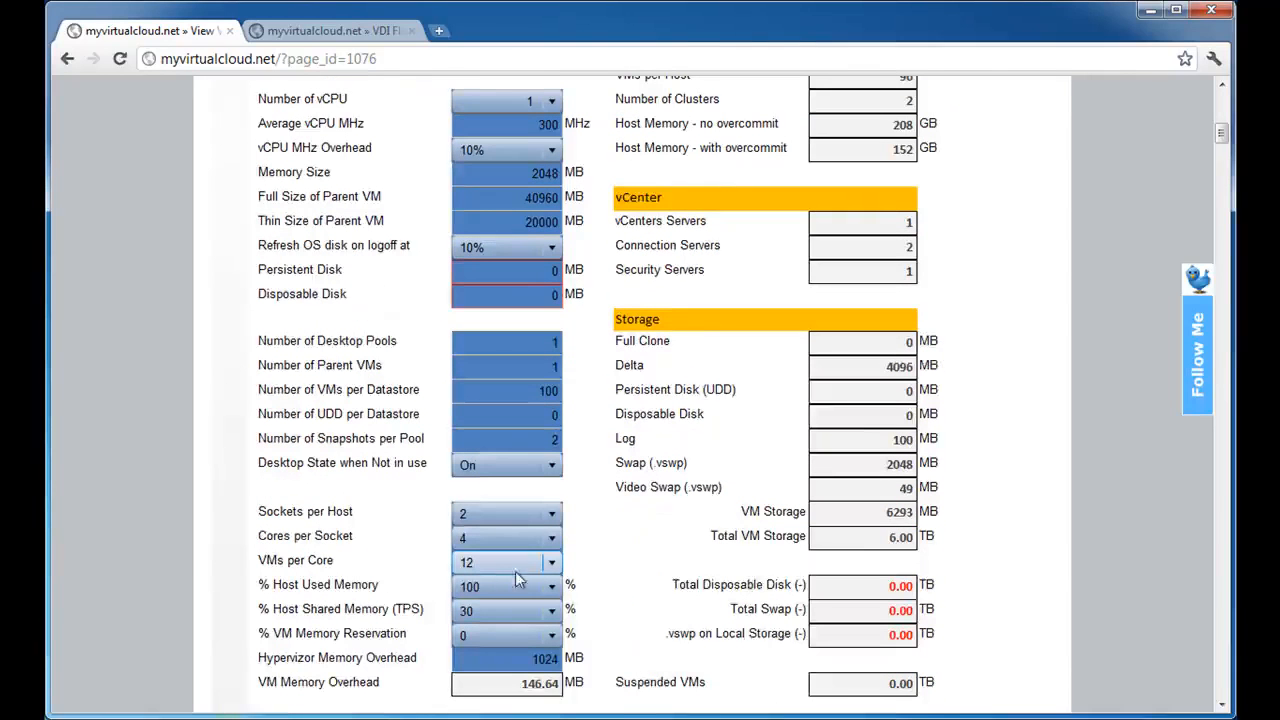
pyautogui.scroll(1, 615, 537)
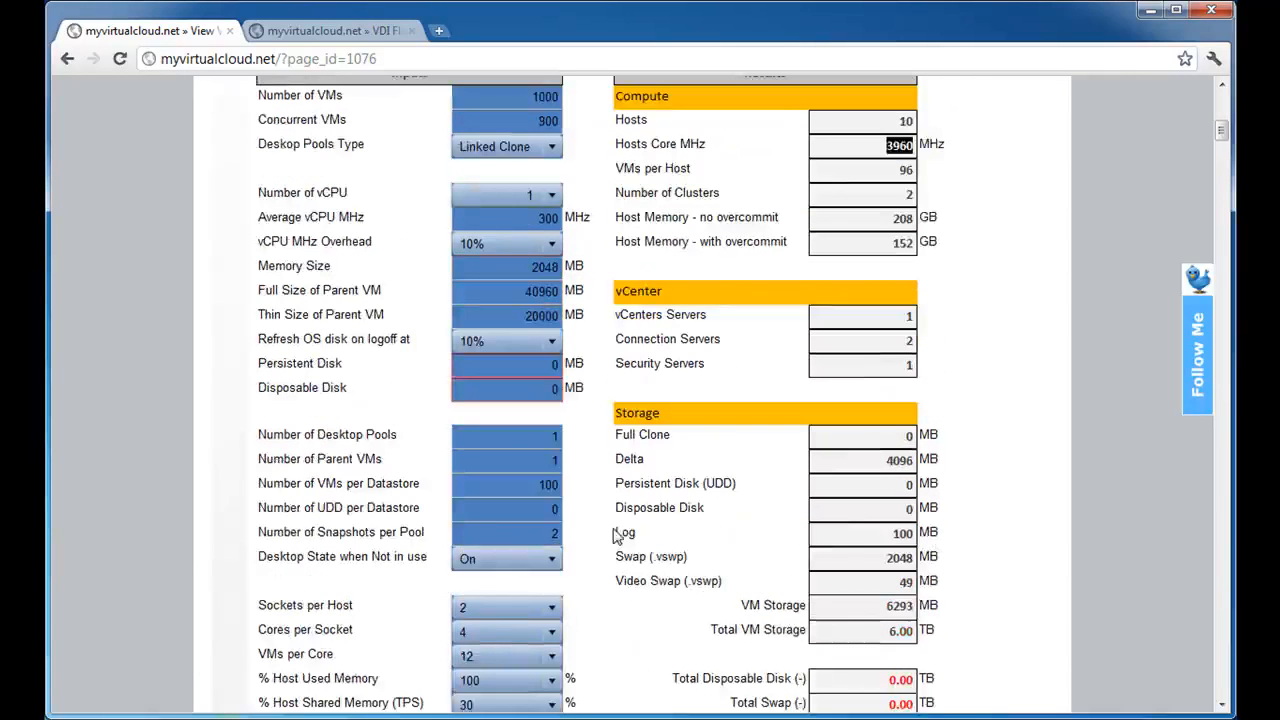
pyautogui.click(505, 657)
pyautogui.click(500, 679)
pyautogui.click(529, 679)
pyautogui.scroll(3, 528, 690)
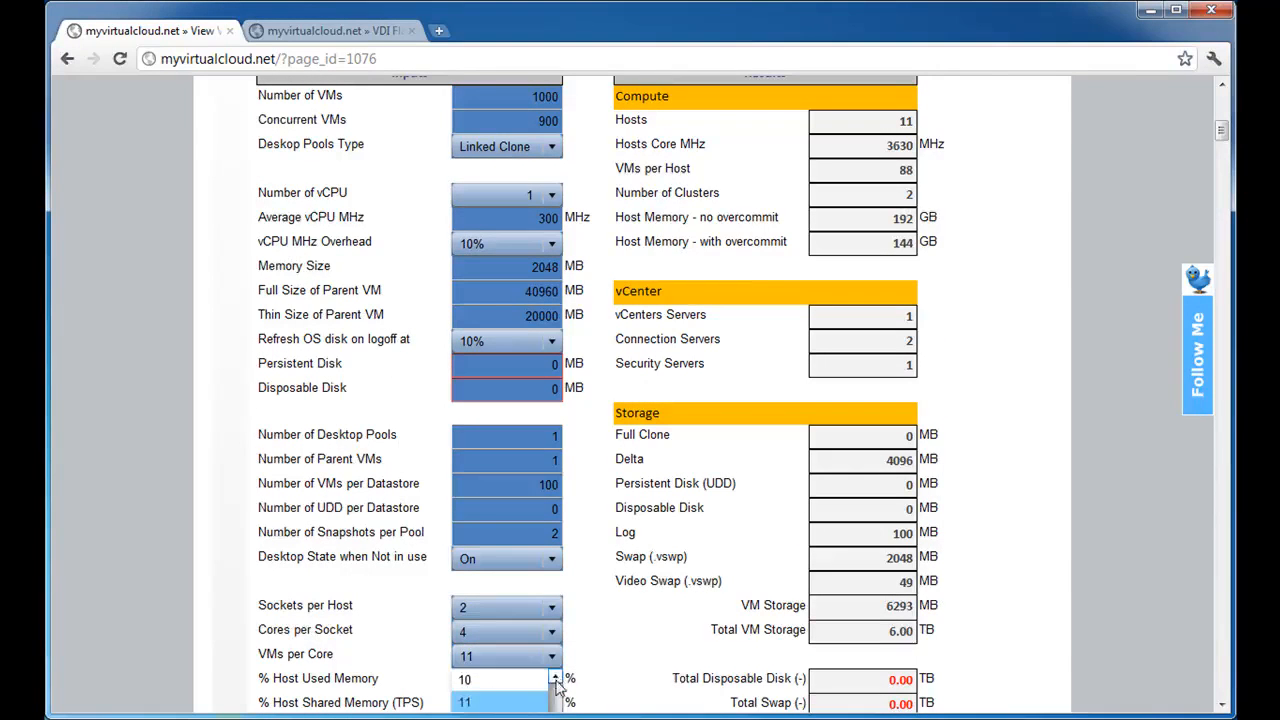
pyautogui.click(527, 686)
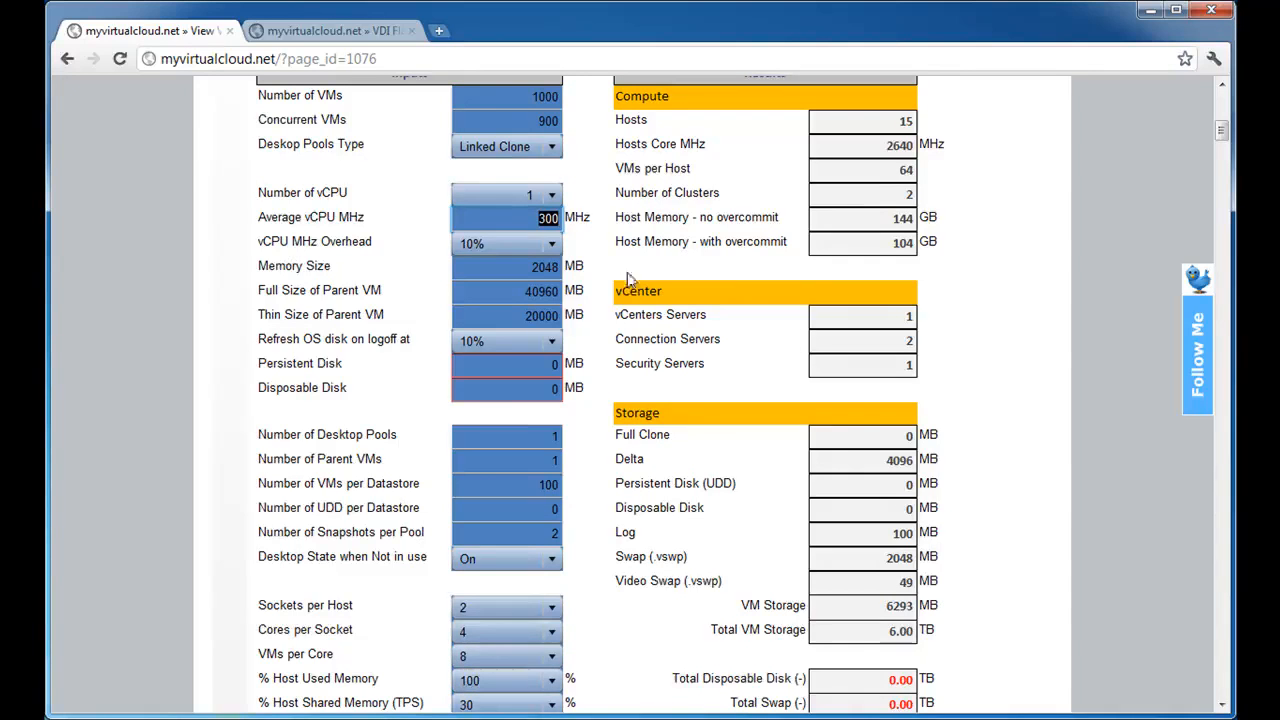
# Check the Hosts Core MHz result against the vCPU MHz Overhead setting, keeping the overhead at 10%.
pyautogui.moveTo(891, 145); pyautogui.dragTo(970, 139)
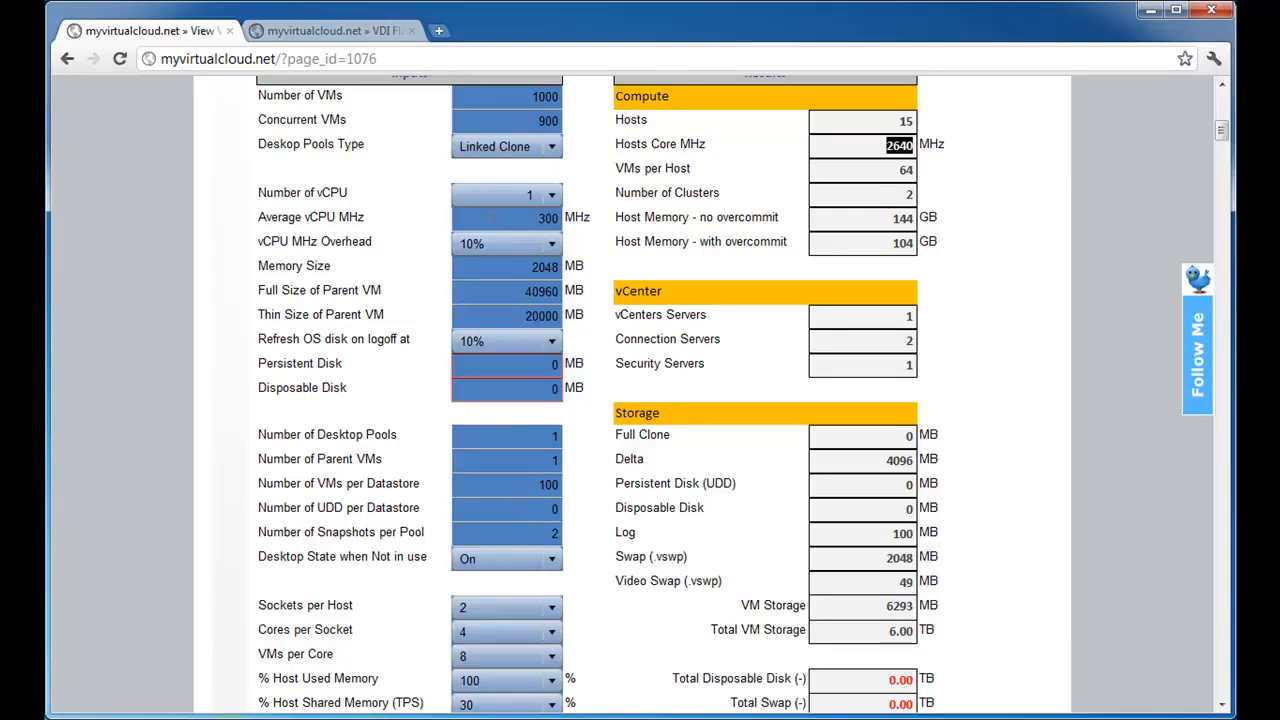
pyautogui.click(508, 242)
pyautogui.click(530, 250)
pyautogui.moveTo(876, 148); pyautogui.dragTo(985, 160)
pyautogui.scroll(1, 985, 160)
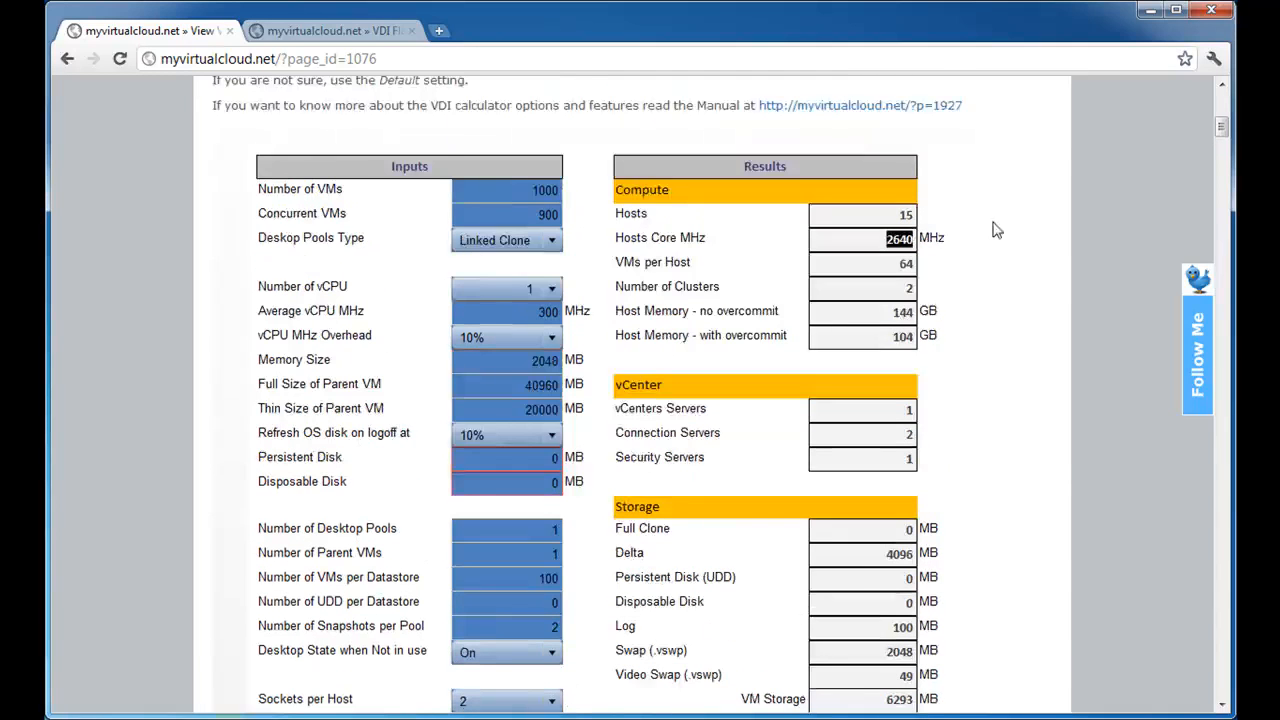
# Examine VMs per Host, Number of Clusters, and Host Memory with and without overcommit in the Compute results.
pyautogui.scroll(-1, 992, 228)
pyautogui.moveTo(866, 166); pyautogui.dragTo(996, 171)
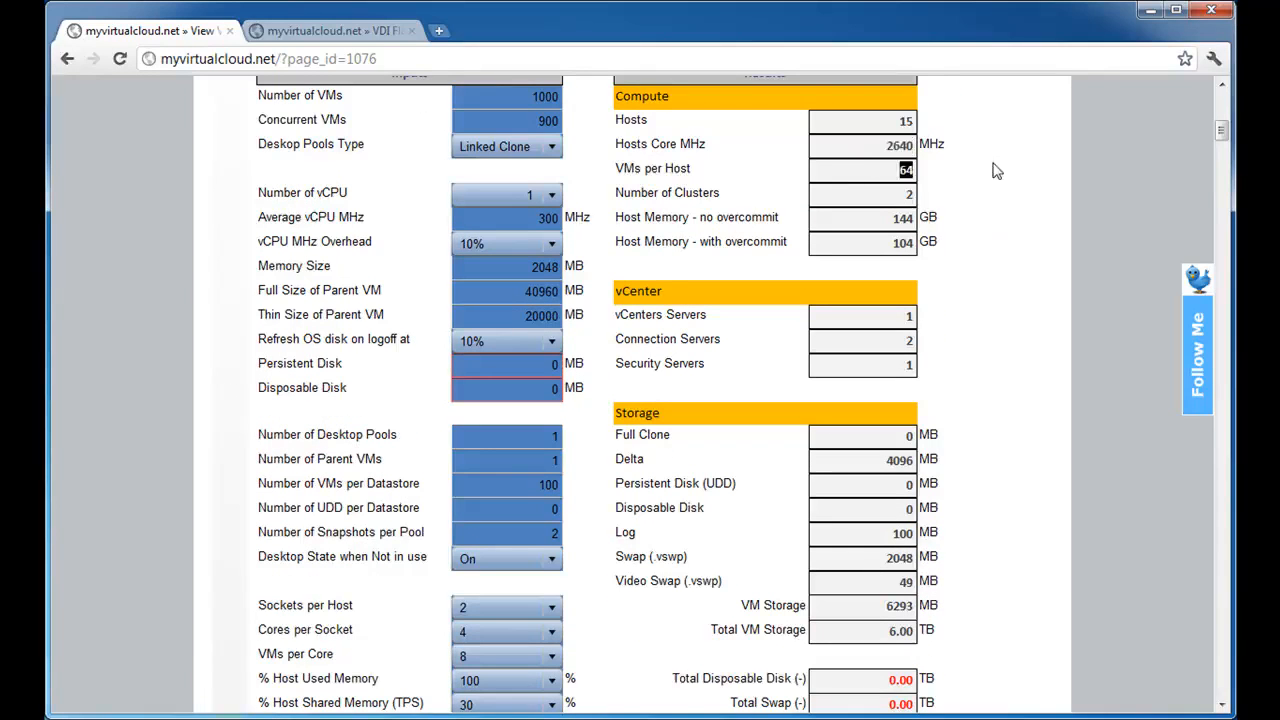
pyautogui.moveTo(899, 194); pyautogui.dragTo(941, 189)
pyautogui.click(906, 122)
pyautogui.doubleClick(908, 217)
pyautogui.click(915, 226)
pyautogui.doubleClick(890, 224)
pyautogui.doubleClick(905, 243)
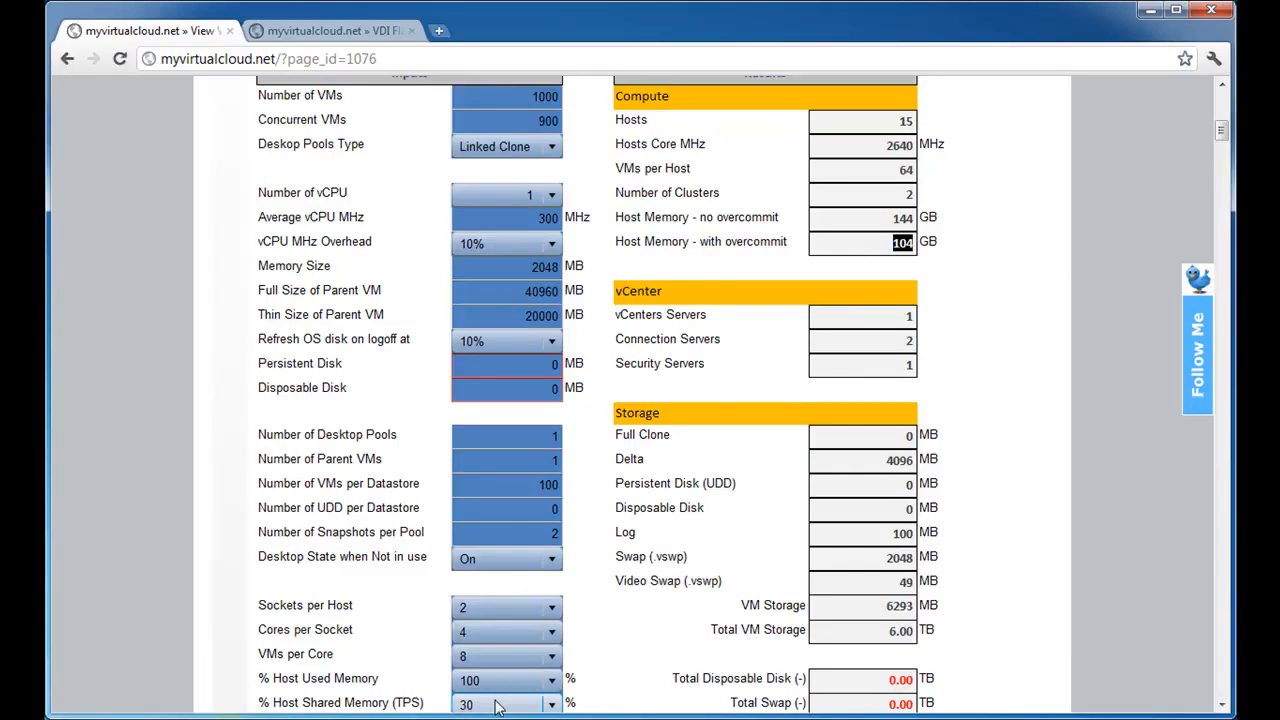
pyautogui.moveTo(876, 248); pyautogui.dragTo(914, 243)
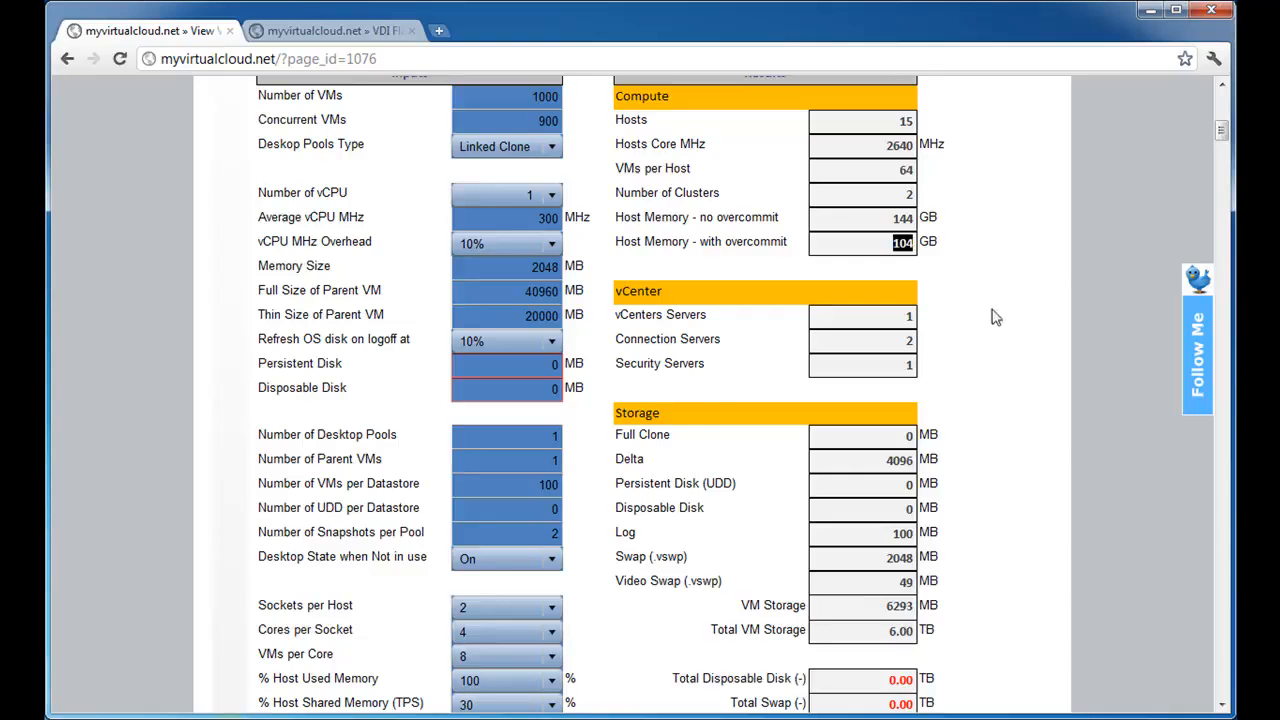
# Review the vCenter Servers, Connection Servers and Security Servers results in the vCenter section.
pyautogui.scroll(-1, 995, 320)
pyautogui.moveTo(878, 221); pyautogui.dragTo(1000, 230)
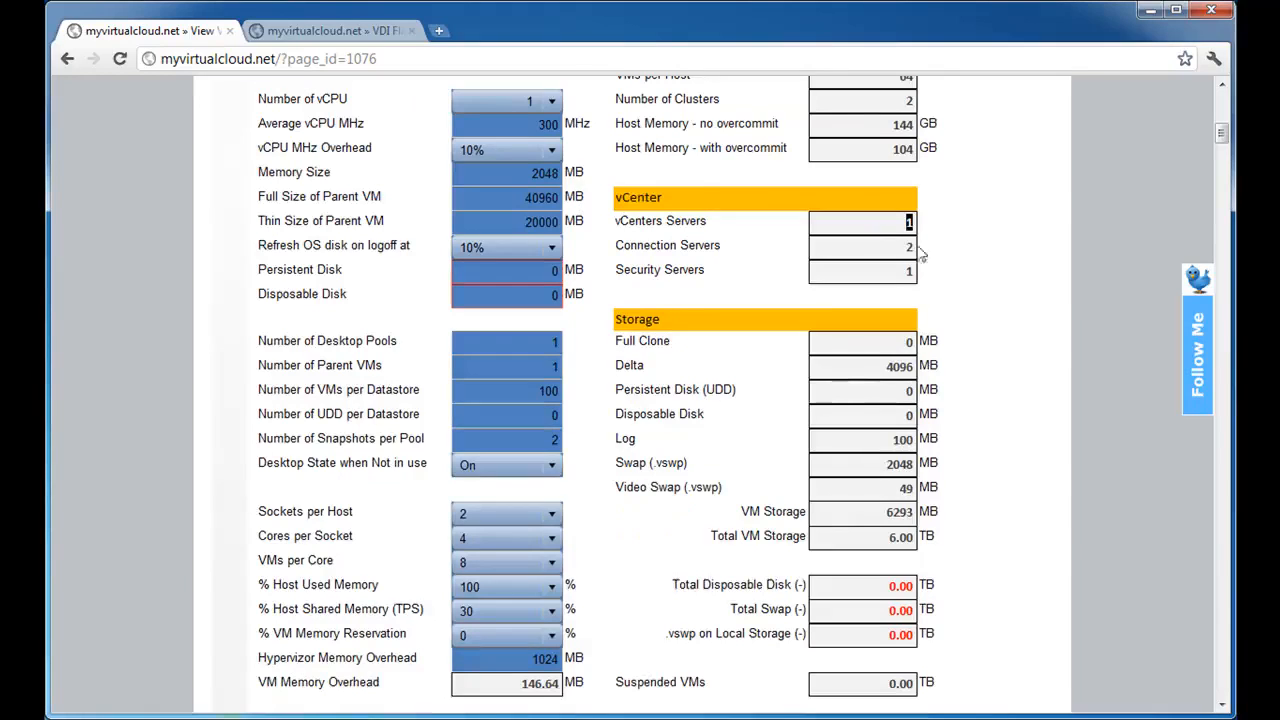
pyautogui.scroll(1, 935, 250)
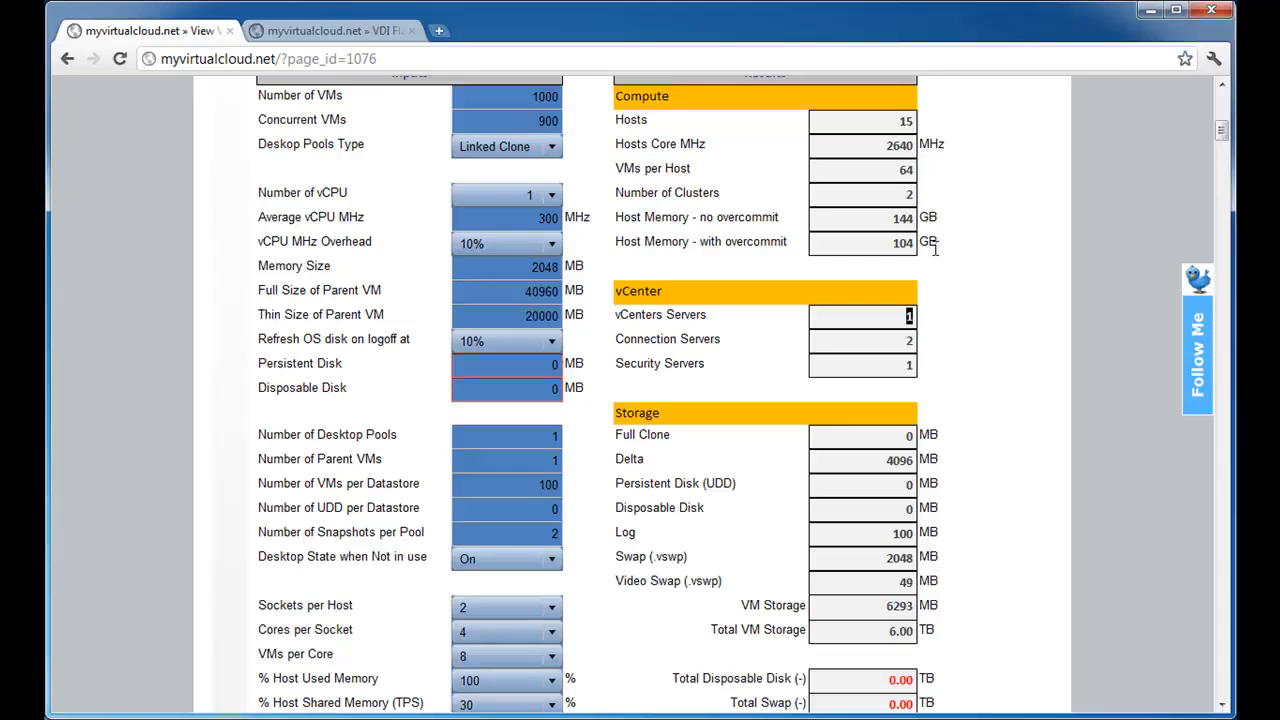
pyautogui.click(935, 248)
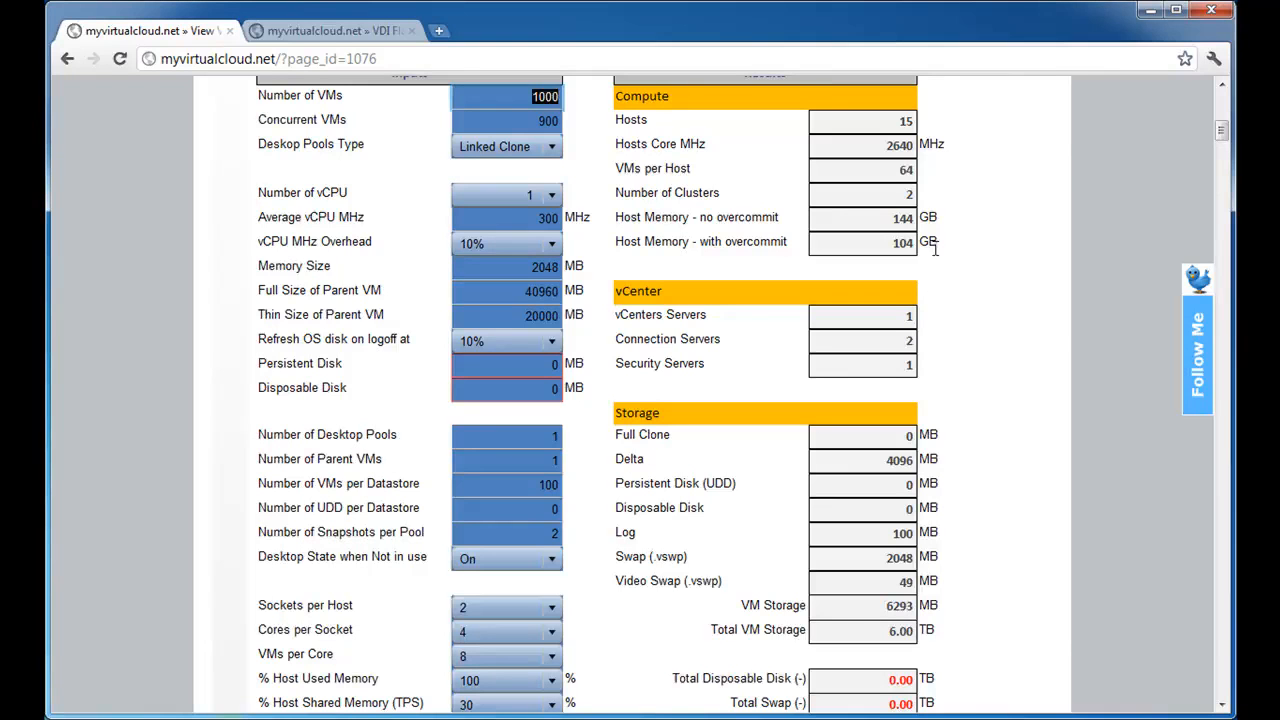
pyautogui.moveTo(888, 344); pyautogui.dragTo(984, 341)
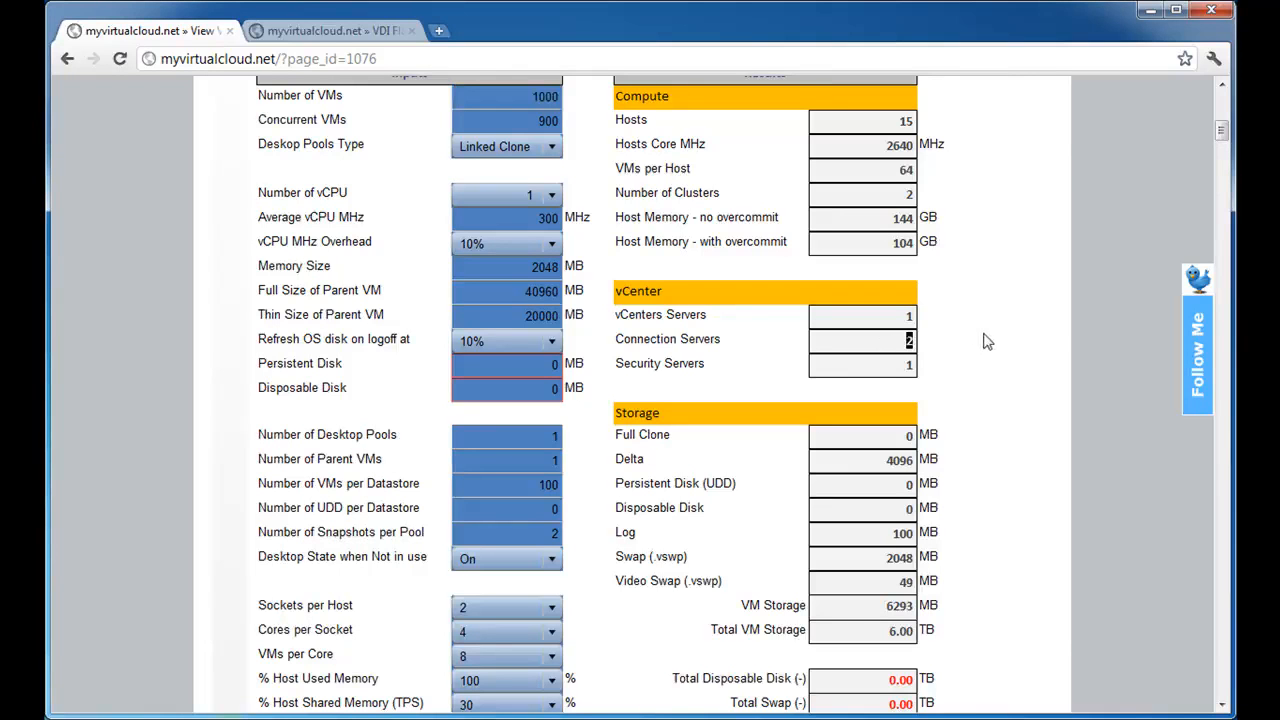
pyautogui.click(912, 362)
pyautogui.moveTo(840, 368); pyautogui.dragTo(944, 368)
# Review the Full Clone and Delta storage results and compare them with the Full Size of Parent VM input.
pyautogui.scroll(-3, 975, 340)
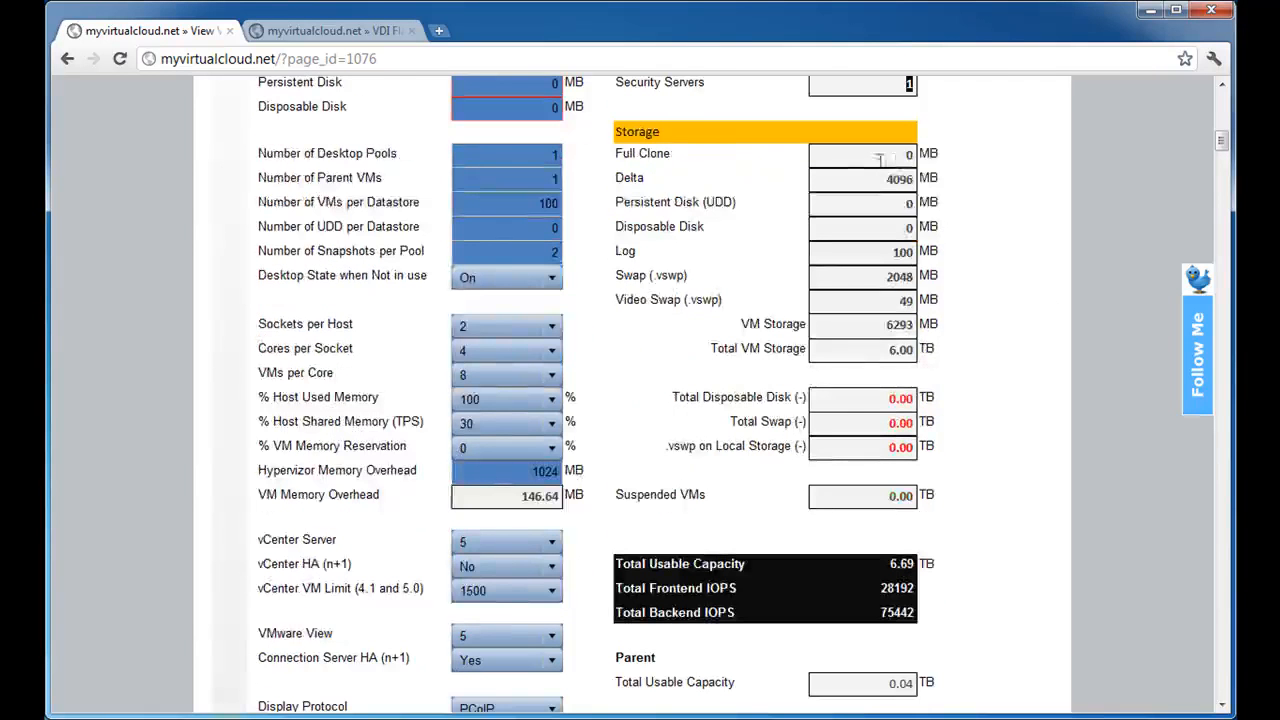
pyautogui.scroll(1, 993, 206)
pyautogui.scroll(1, 993, 206)
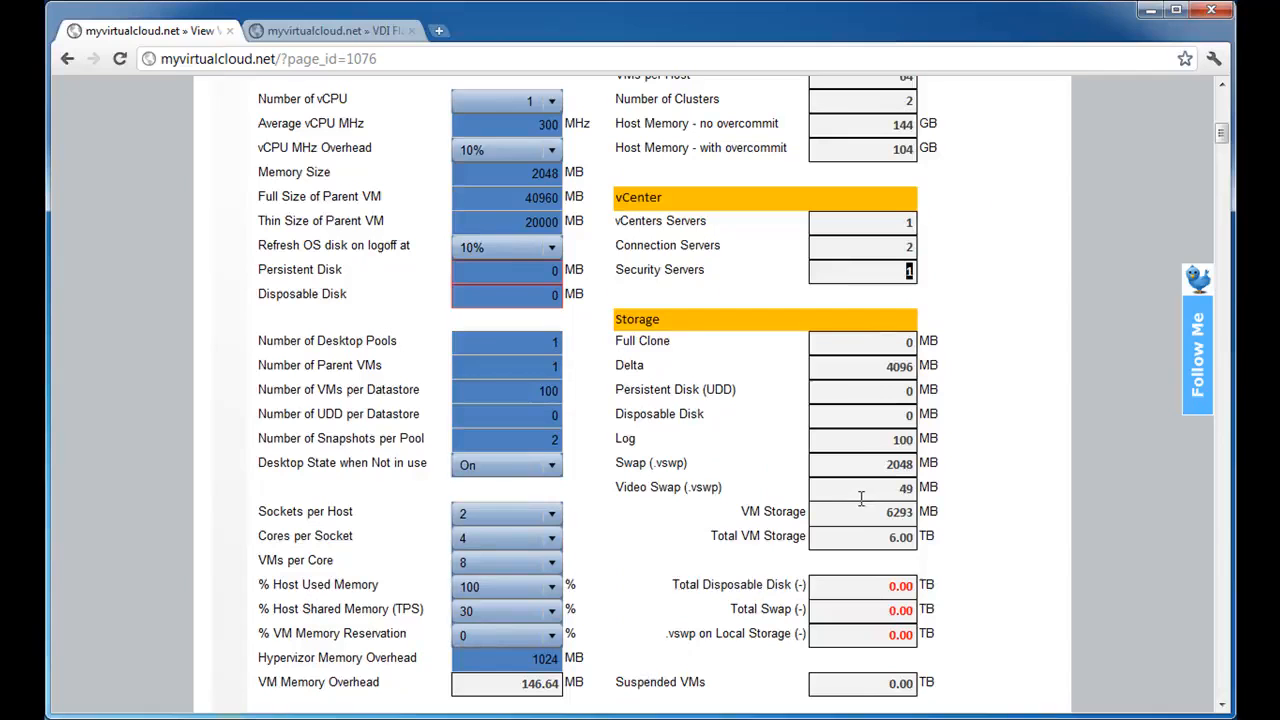
pyautogui.click(880, 344)
pyautogui.scroll(1, 962, 345)
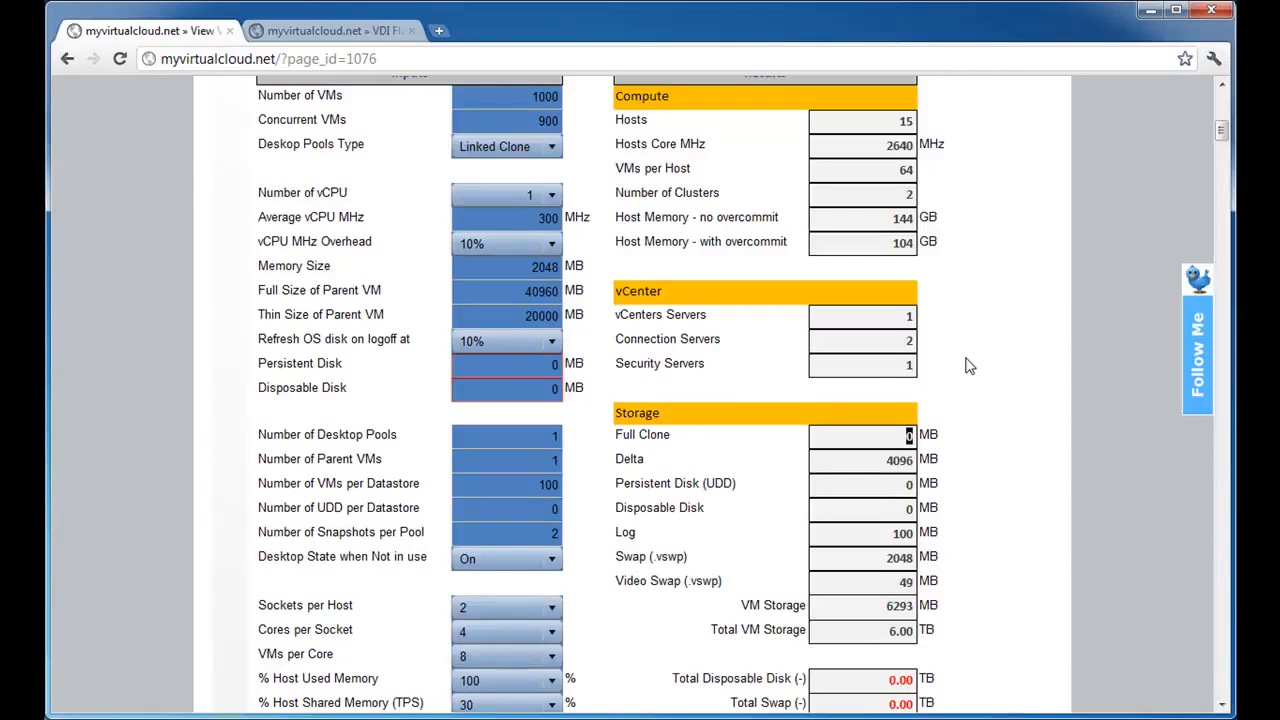
pyautogui.click(898, 458)
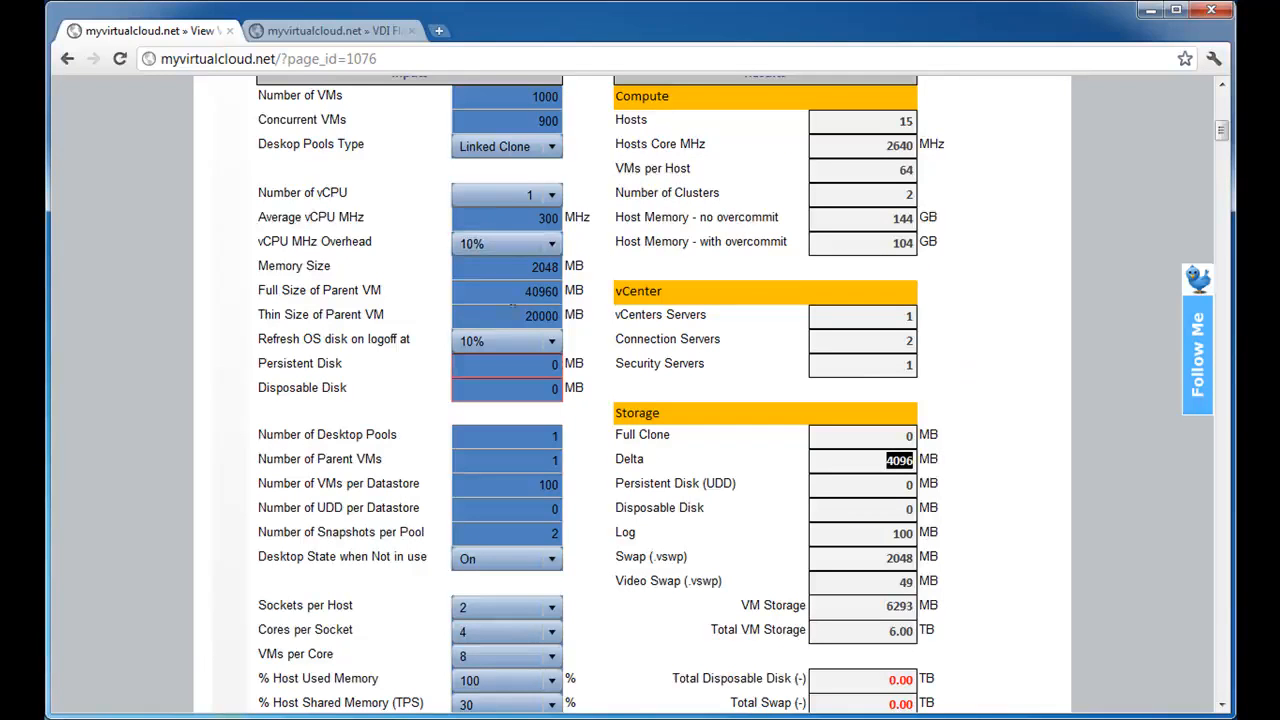
pyautogui.click(540, 291)
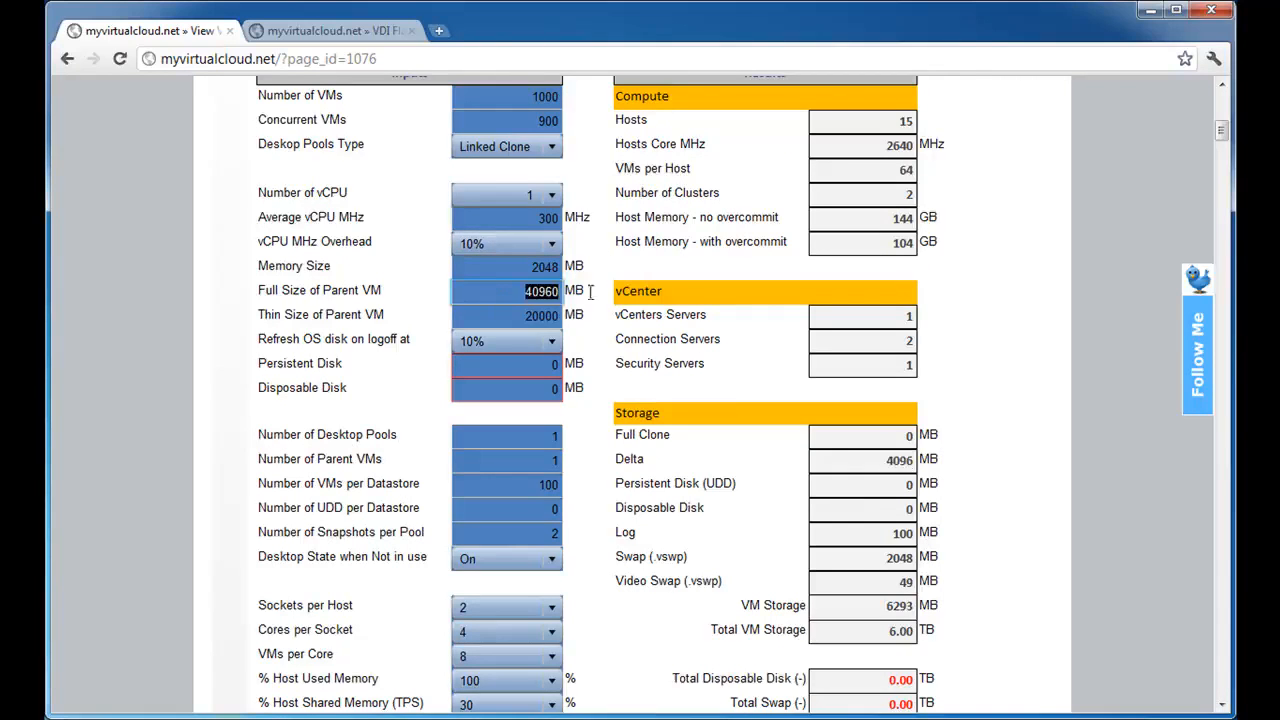
# Review the Persistent Disk, Disposable Disk, Log and Swap (.vswp) values in the Storage results.
pyautogui.click(871, 486)
pyautogui.click(892, 512)
pyautogui.click(905, 535)
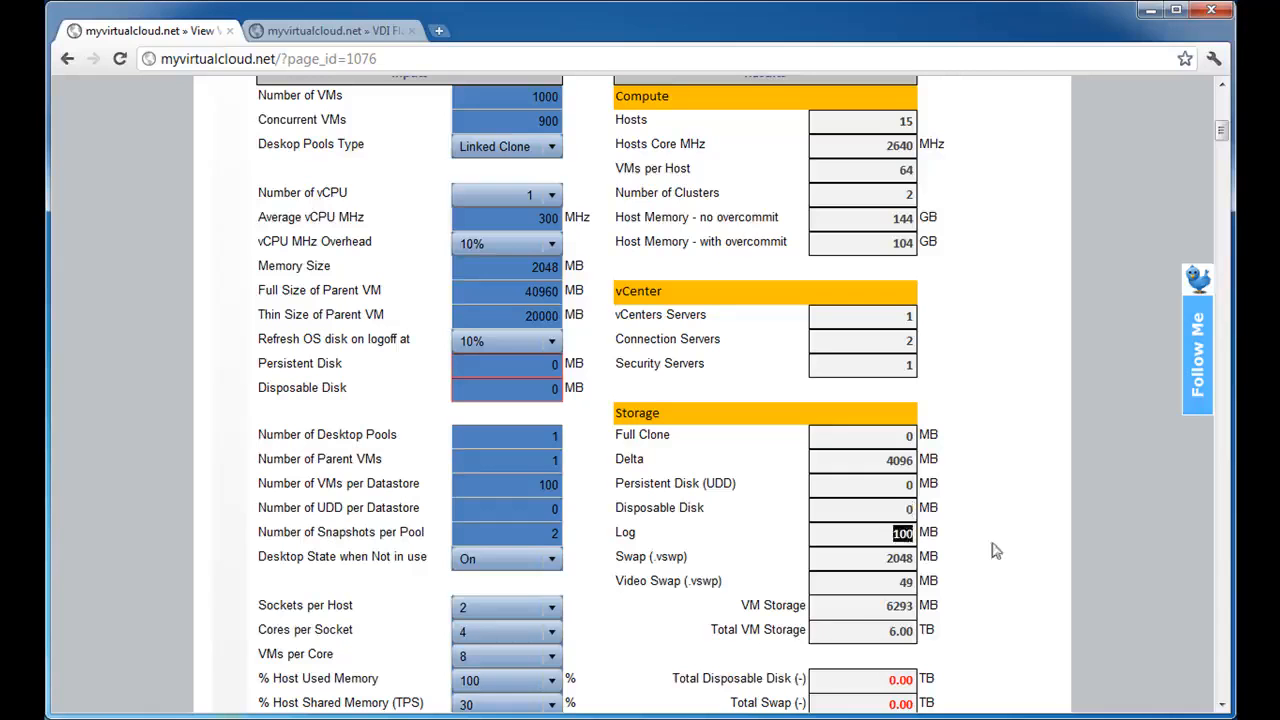
pyautogui.click(896, 562)
pyautogui.click(896, 562)
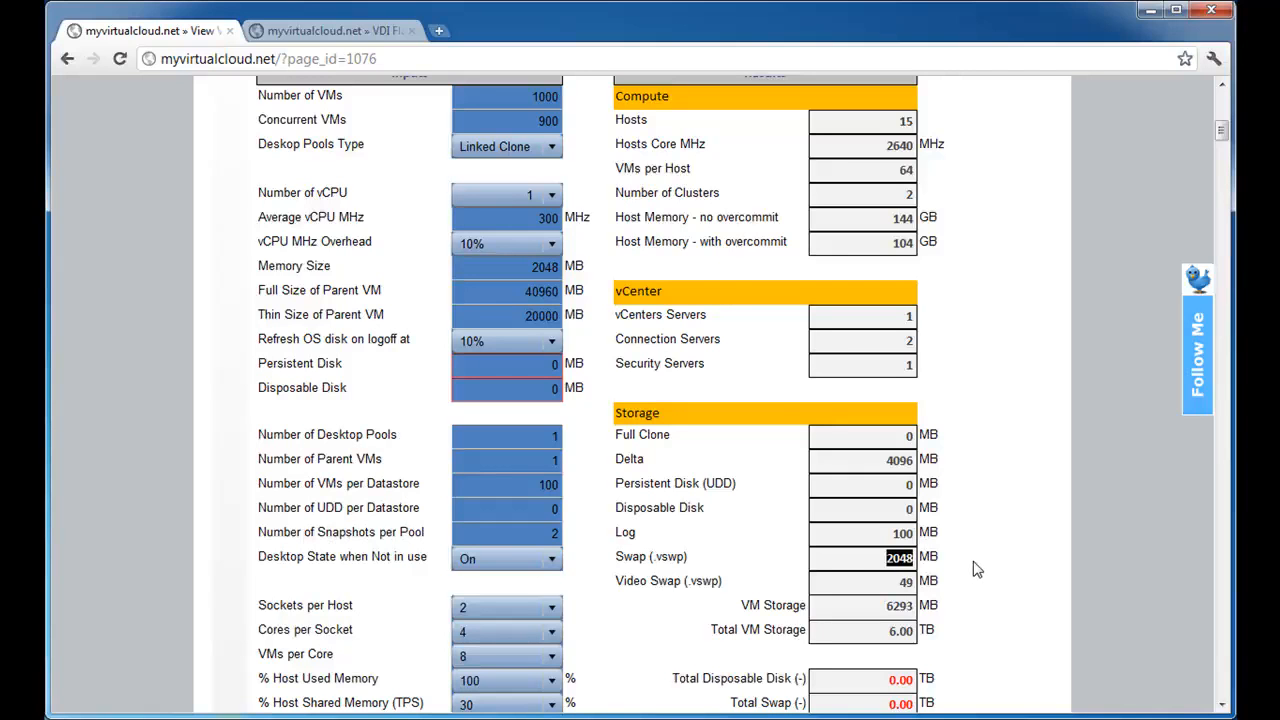
# Compare the Memory Size input with the Swap result, and review Video Swap (.vswp) and Total VM Storage in the Storage results.
pyautogui.click(545, 266)
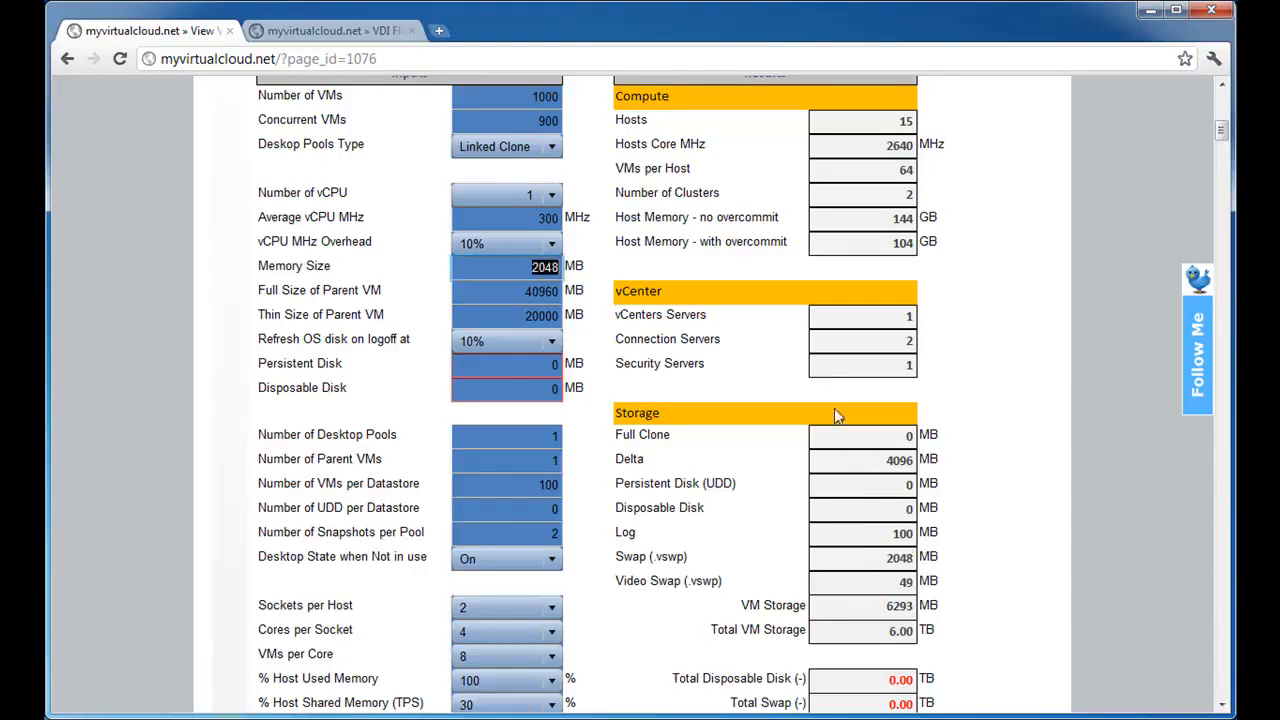
pyautogui.click(866, 583)
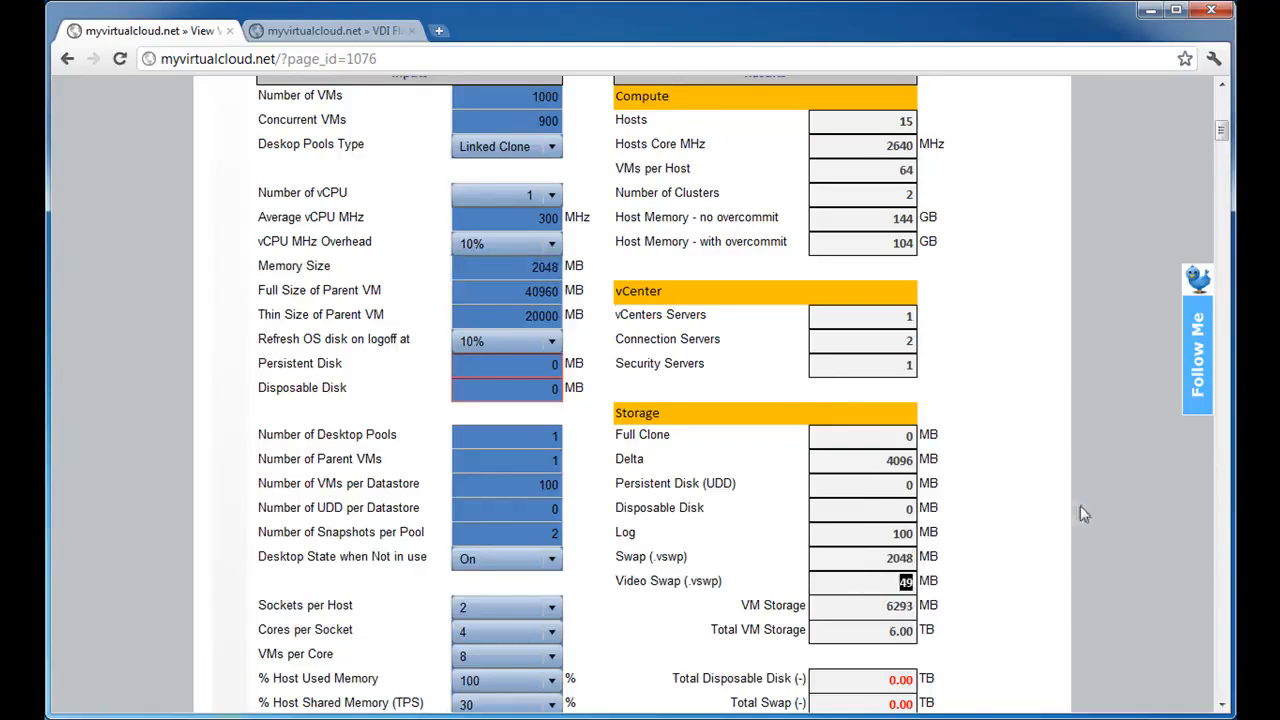
pyautogui.scroll(-1, 1040, 494)
pyautogui.scroll(-1, 1040, 494)
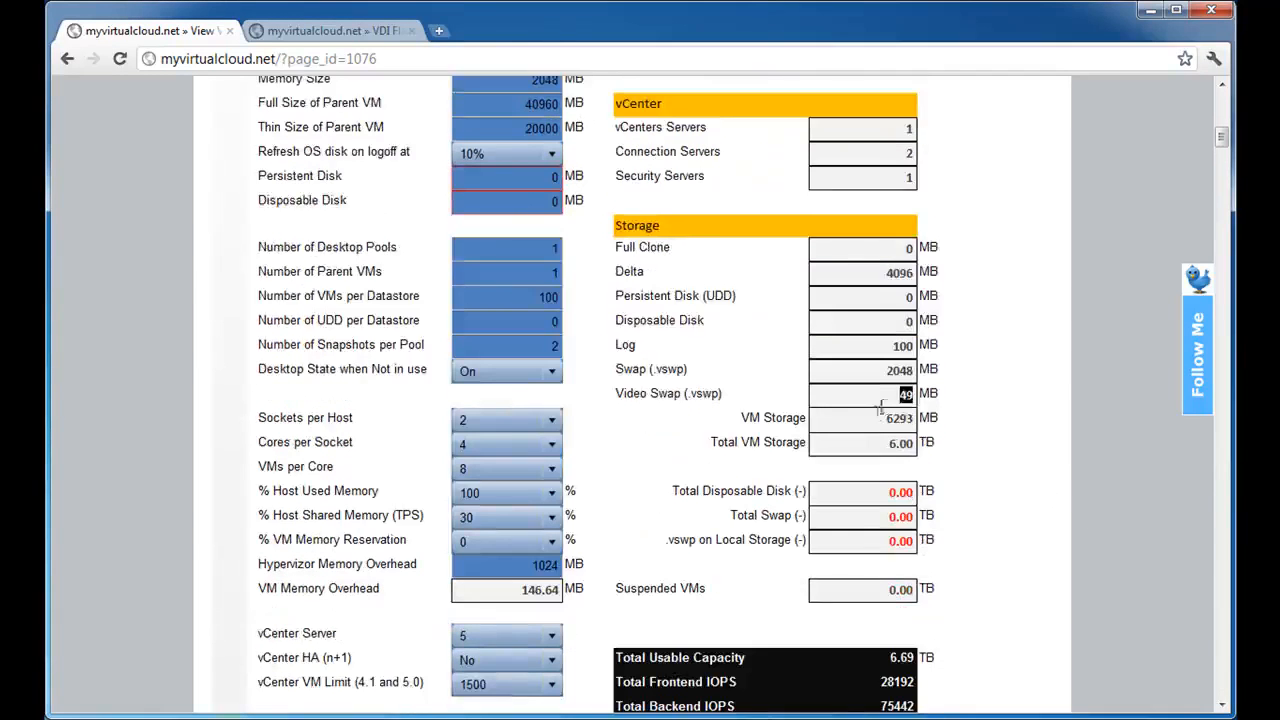
pyautogui.press('Tab')
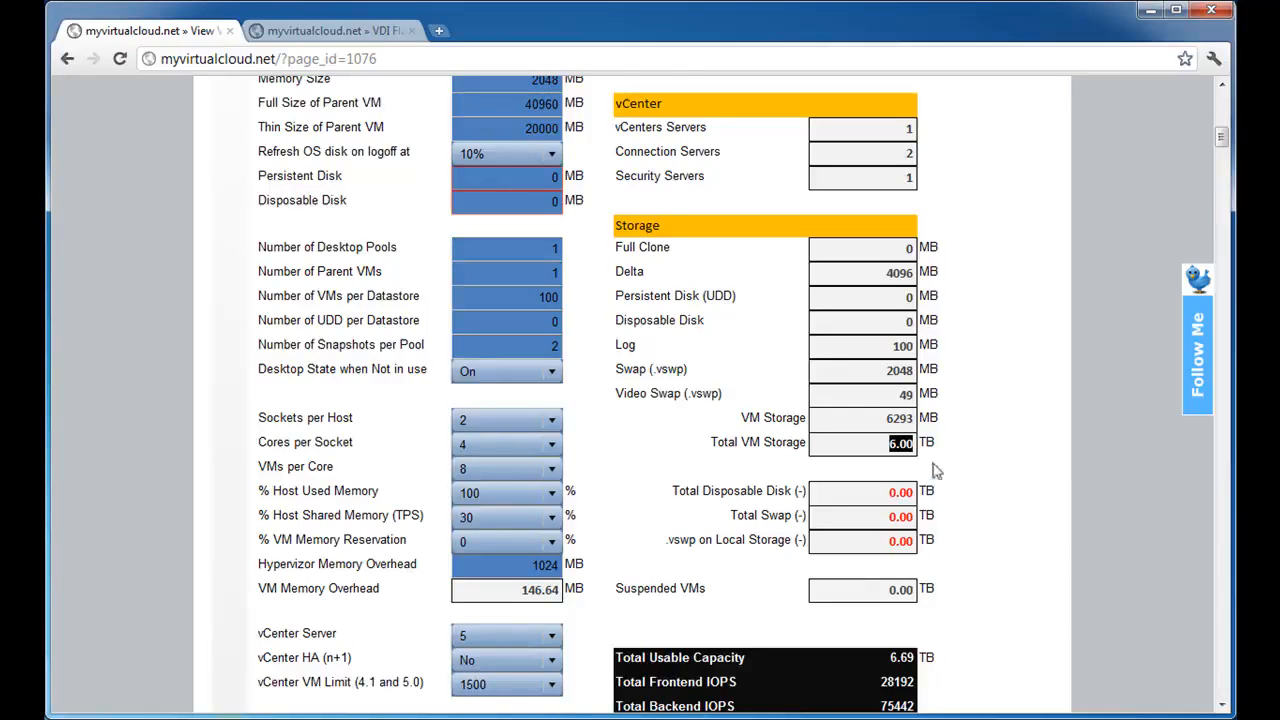
# Review the Total Disposable Disk, Total Swap, .vswp on Local Storage and Suspended VMs values in the Storage results.
pyautogui.scroll(-2, 968, 466)
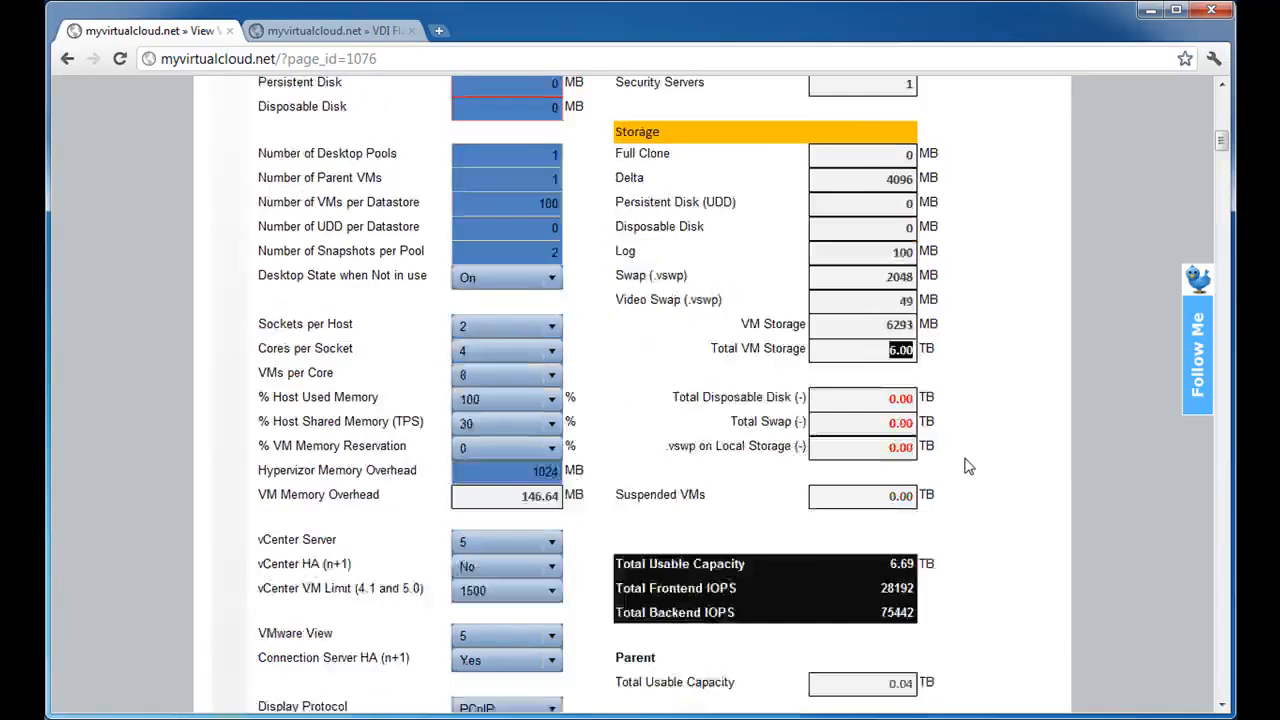
pyautogui.click(868, 303)
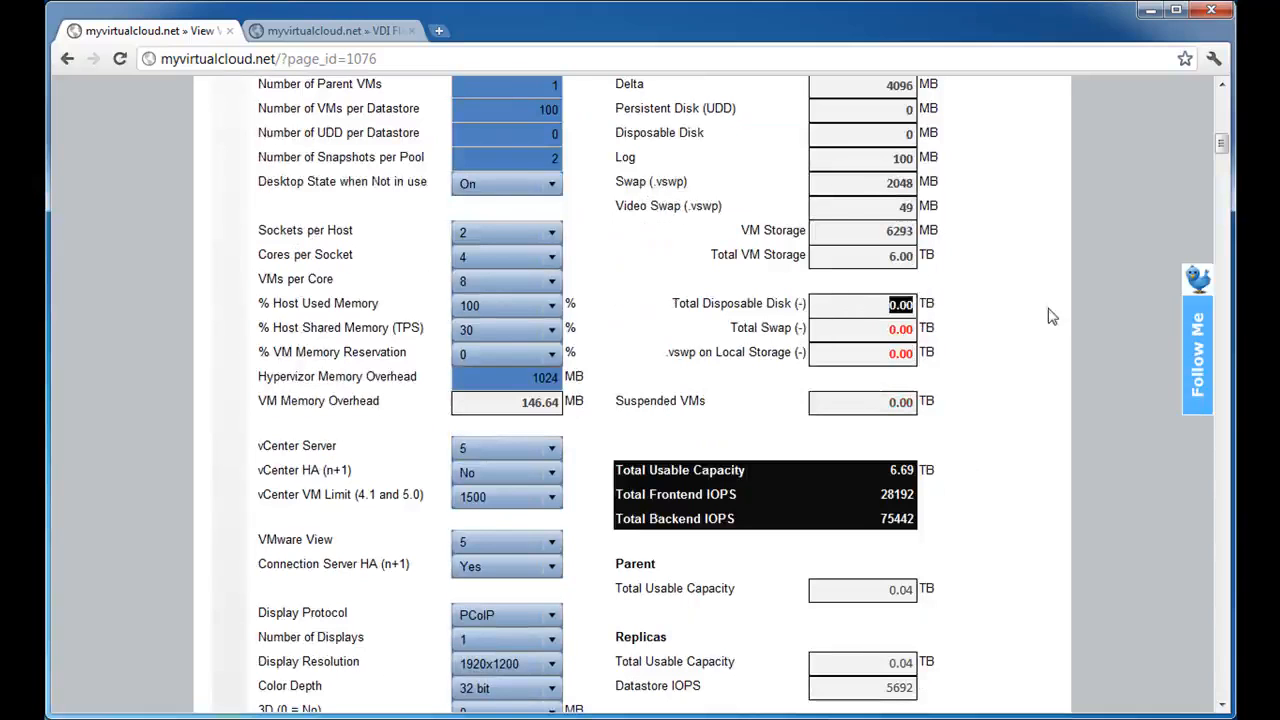
pyautogui.click(922, 331)
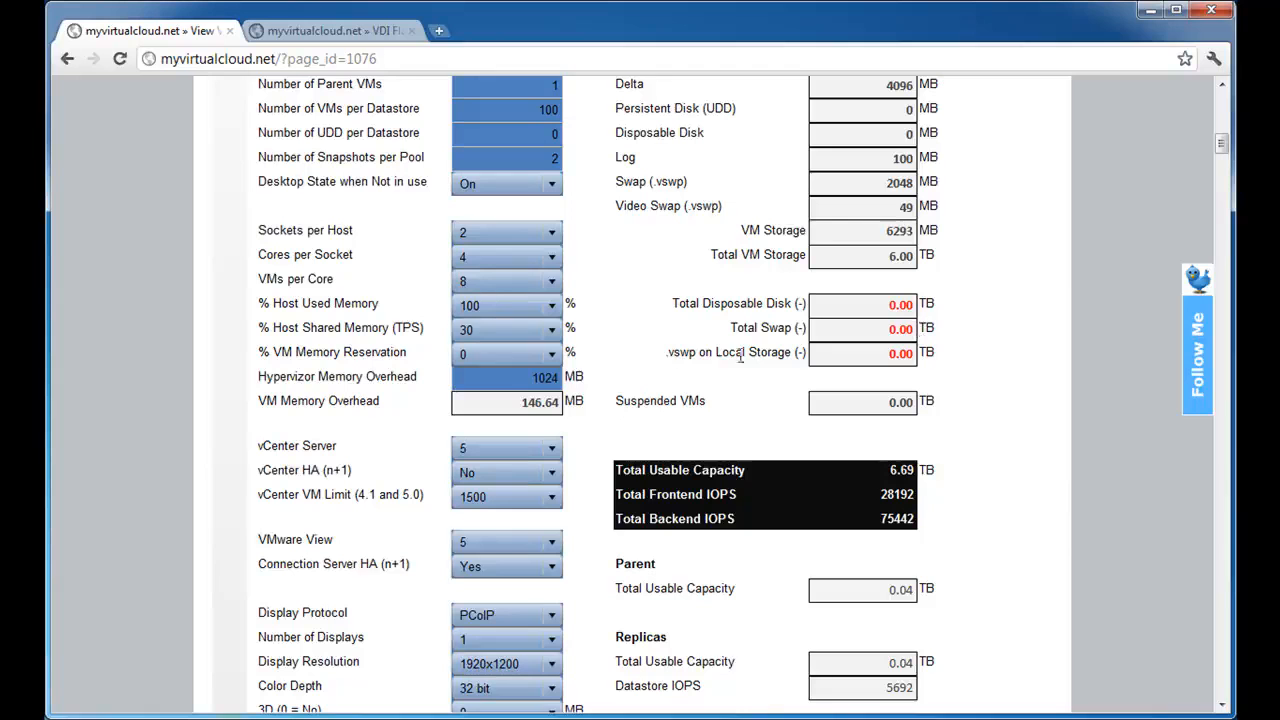
pyautogui.doubleClick(744, 328)
pyautogui.doubleClick(900, 329)
pyautogui.doubleClick(900, 402)
# Review the Total Usable Capacity in the black storage summary block.
pyautogui.scroll(-3, 990, 407)
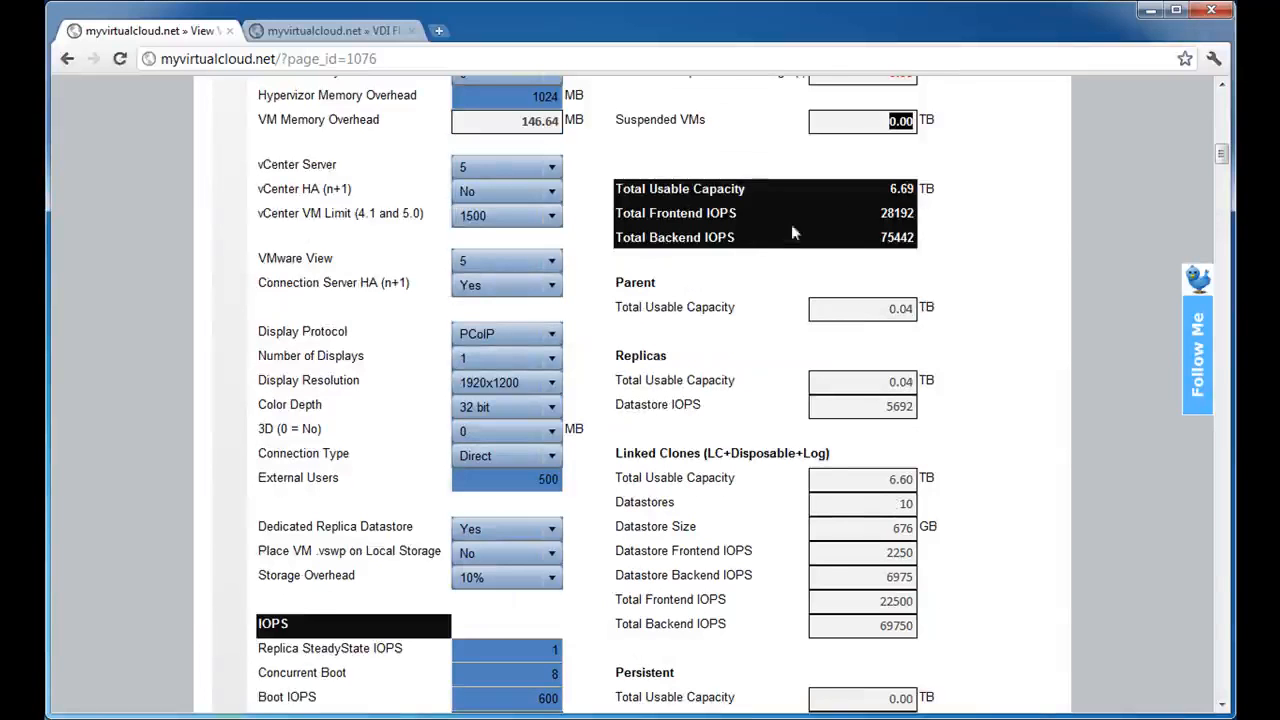
pyautogui.click(892, 186)
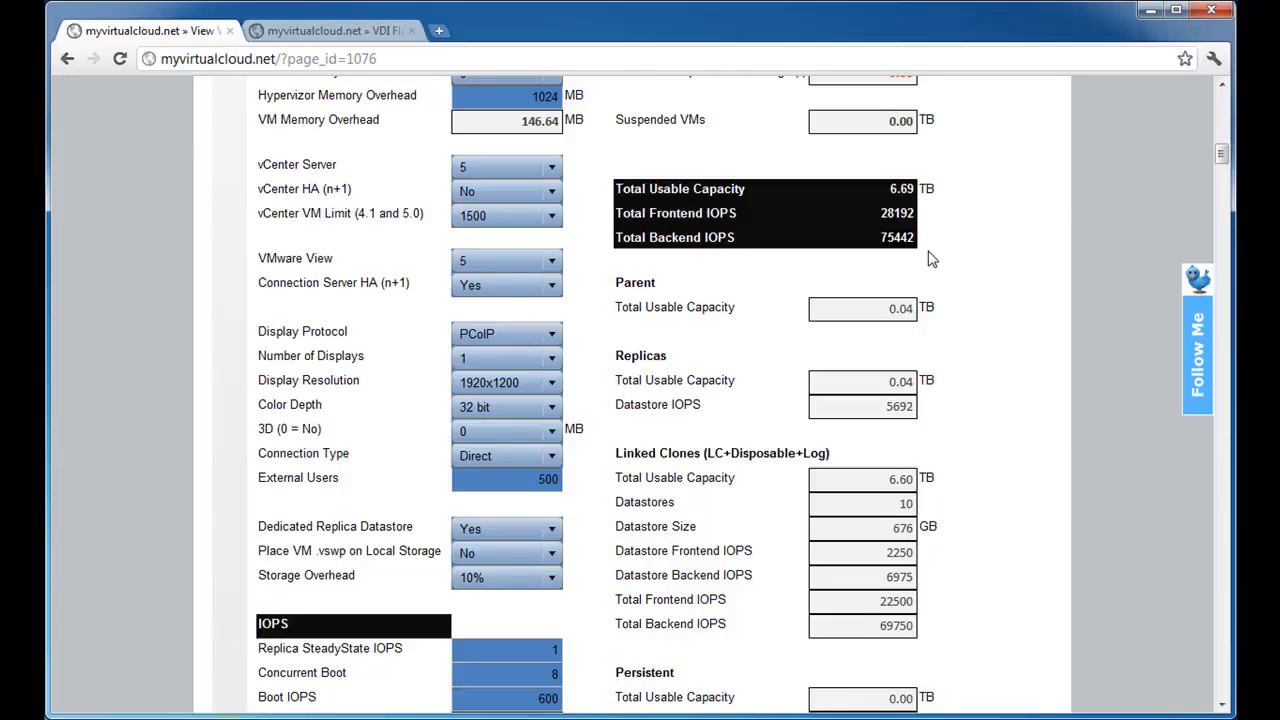
# Review the Parent Total Usable Capacity and the Replicas Total Usable Capacity and Datastore IOPS results.
pyautogui.scroll(-1, 931, 259)
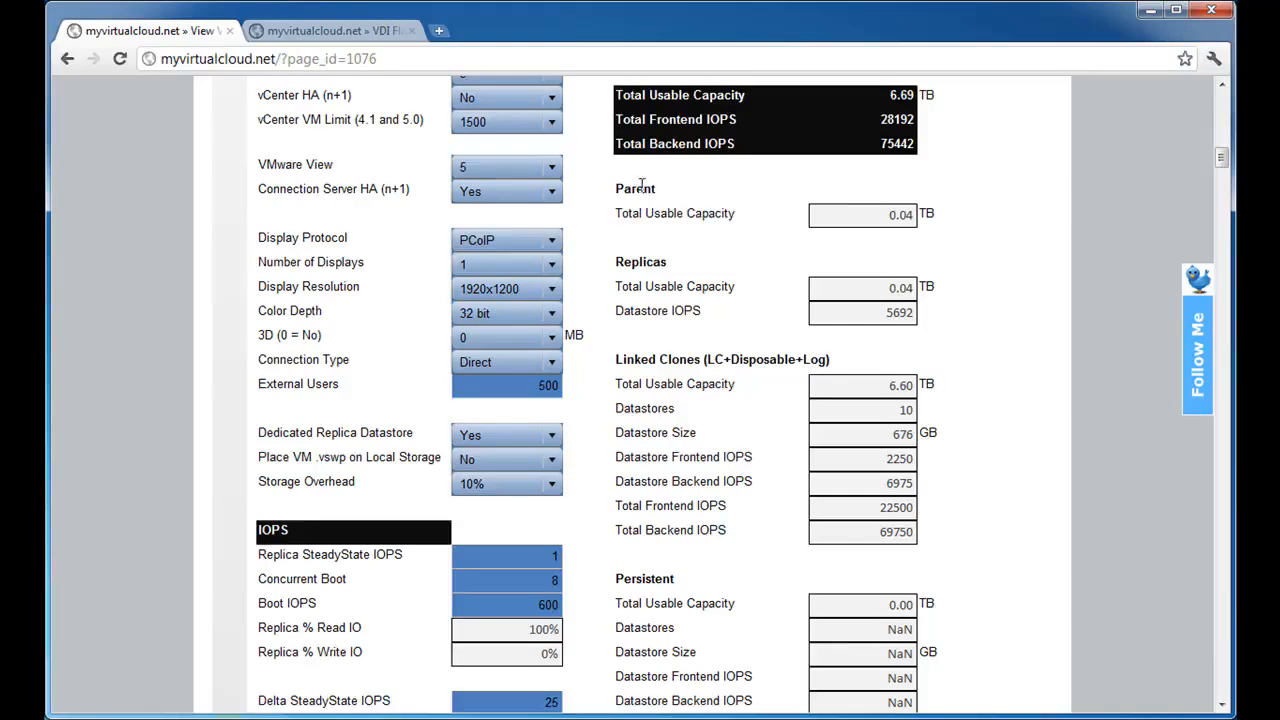
pyautogui.moveTo(845, 213); pyautogui.dragTo(974, 215)
pyautogui.click(945, 288)
pyautogui.doubleClick(910, 288)
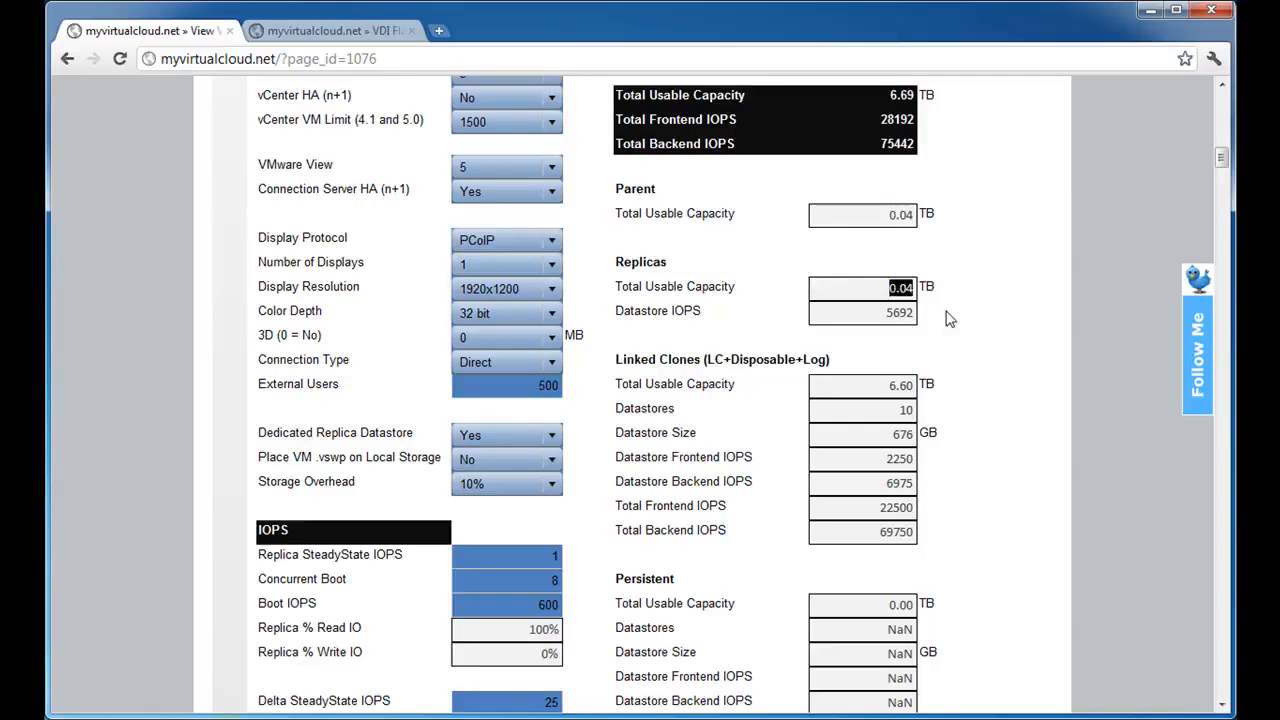
pyautogui.doubleClick(890, 313)
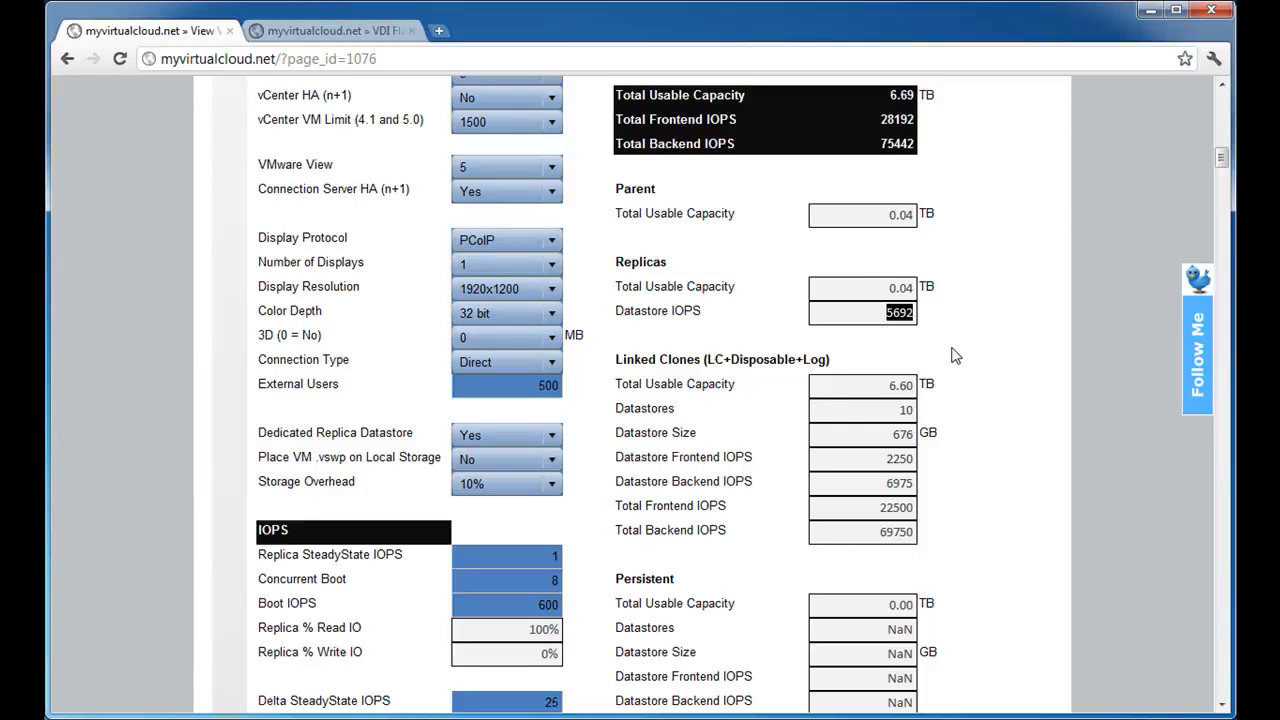
# Review the Total Usable Capacity, Datastores and Datastore Size results for the Linked Clones.
pyautogui.scroll(-1, 955, 356)
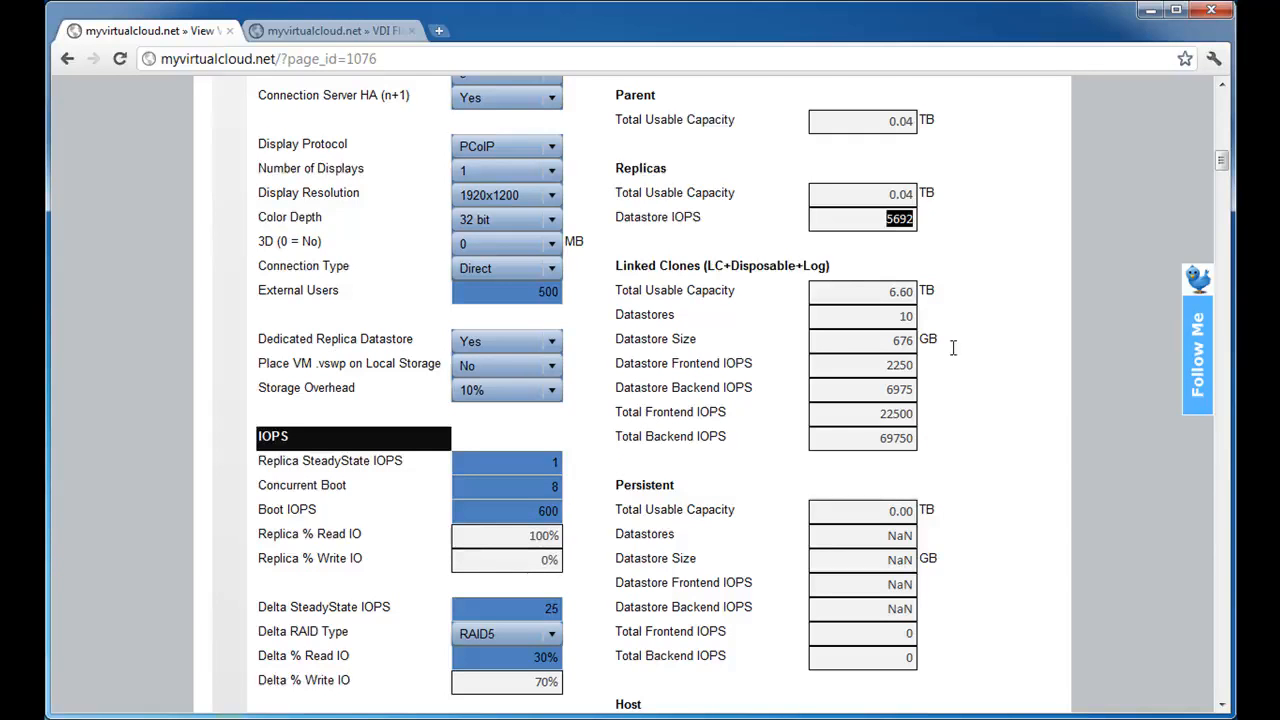
pyautogui.doubleClick(846, 293)
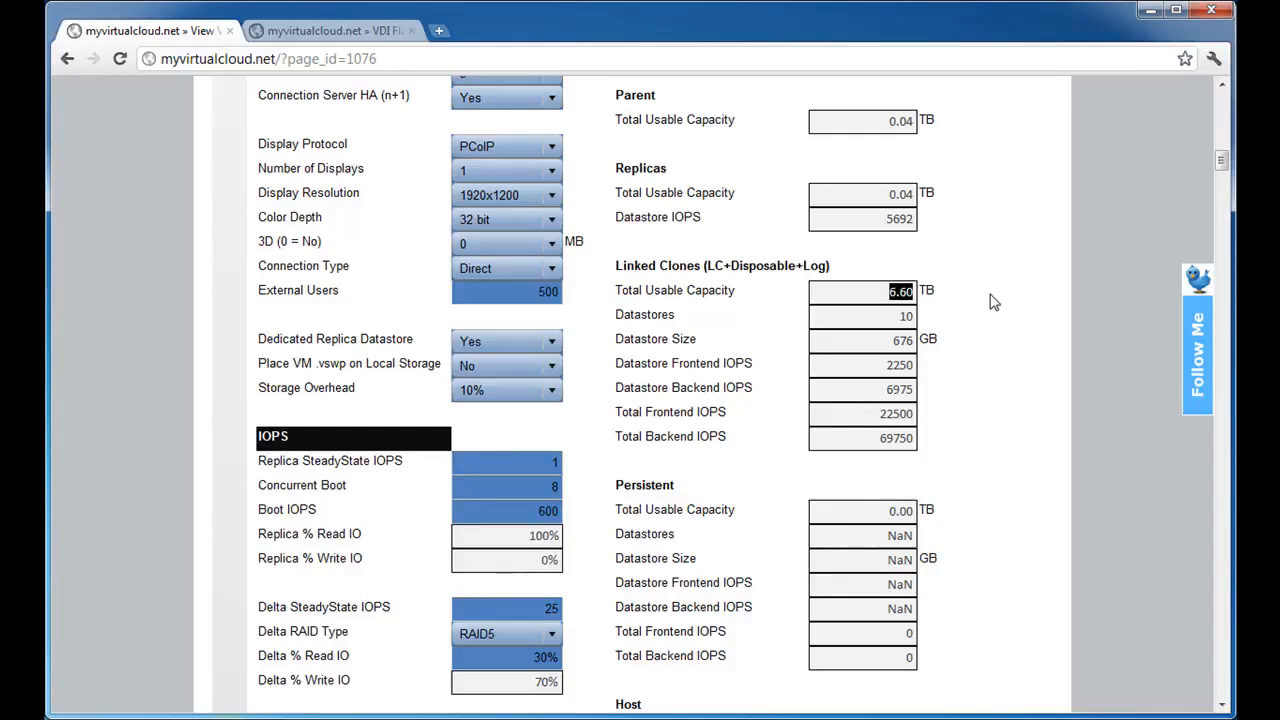
pyautogui.click(888, 292)
pyautogui.moveTo(892, 317); pyautogui.dragTo(1006, 320)
pyautogui.doubleClick(907, 341)
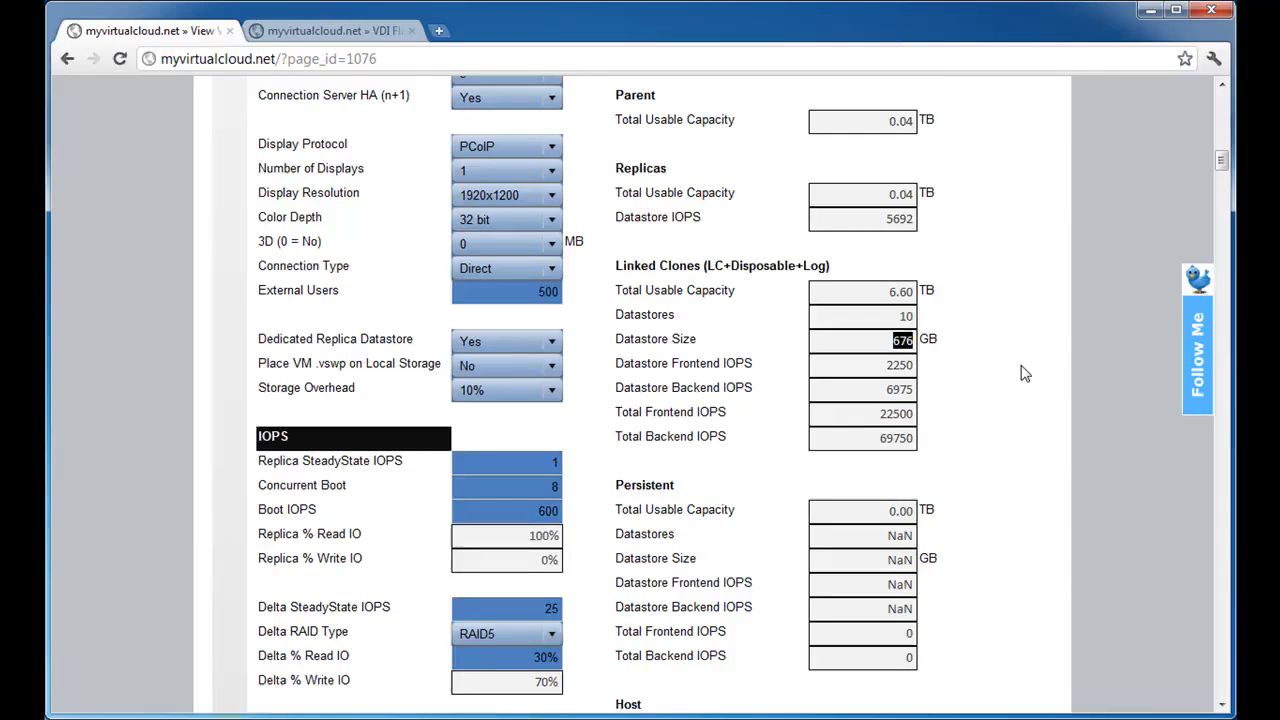
# Compare the Number of VMs per Datastore input with the Linked Clones Datastore Size and Datastores results.
pyautogui.scroll(2, 1025, 373)
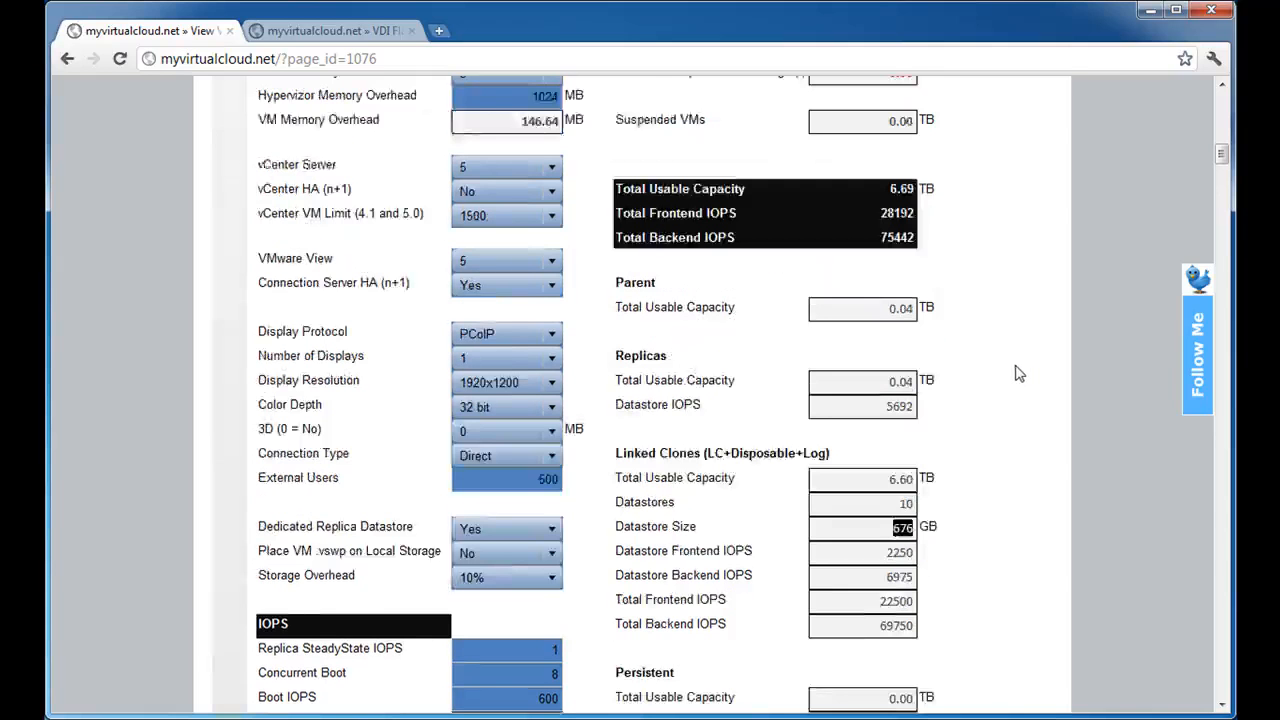
pyautogui.scroll(3, 1014, 370)
pyautogui.scroll(2, 418, 350)
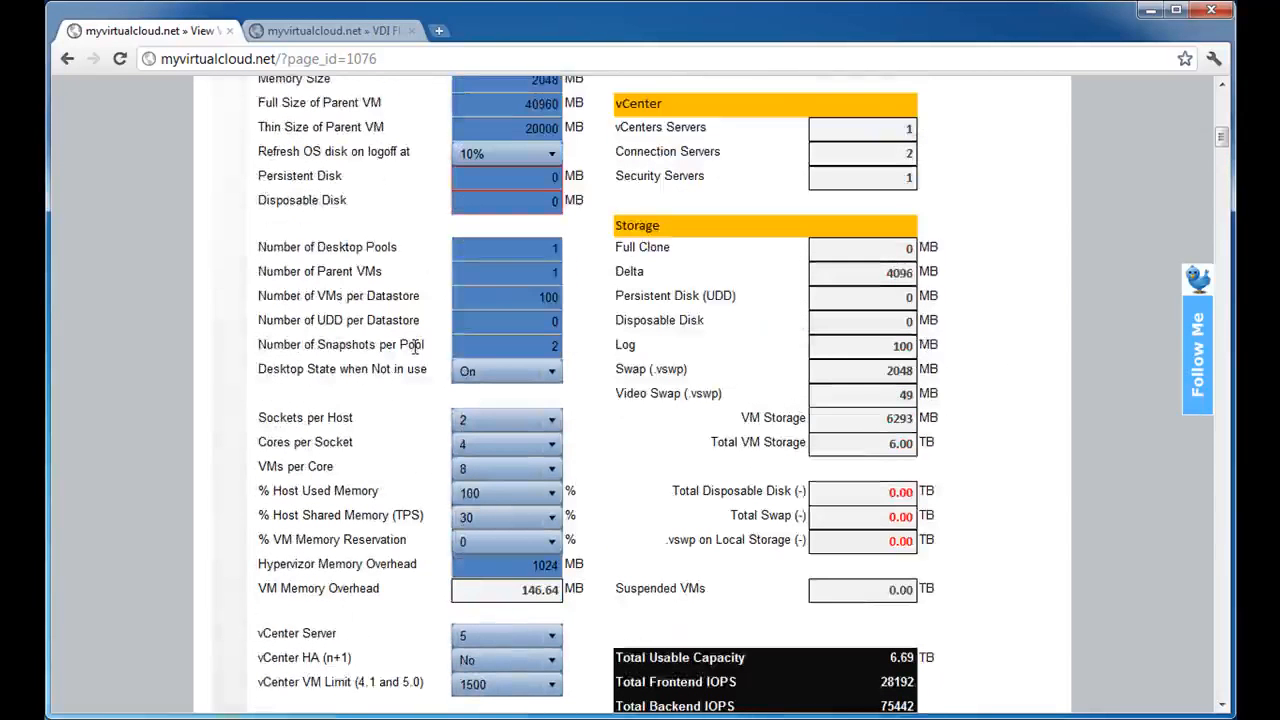
pyautogui.click(538, 297)
pyautogui.doubleClick(538, 297)
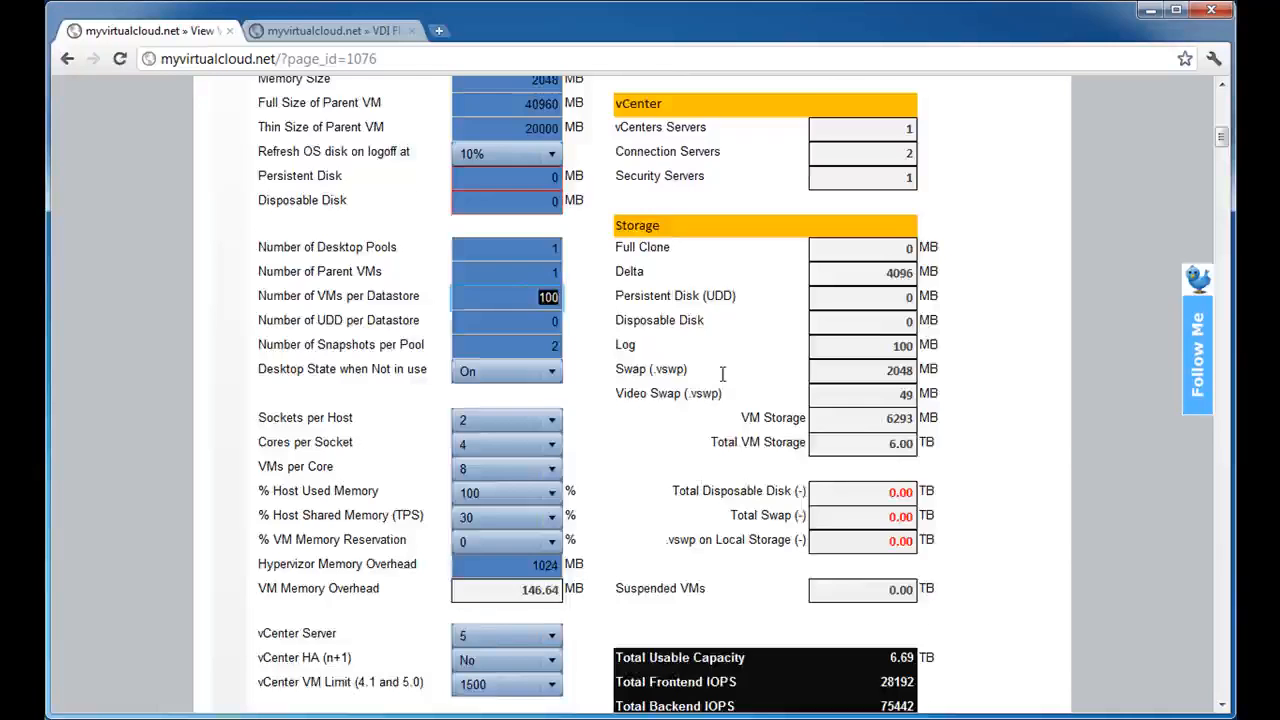
pyautogui.scroll(-7, 722, 373)
pyautogui.doubleClick(885, 346)
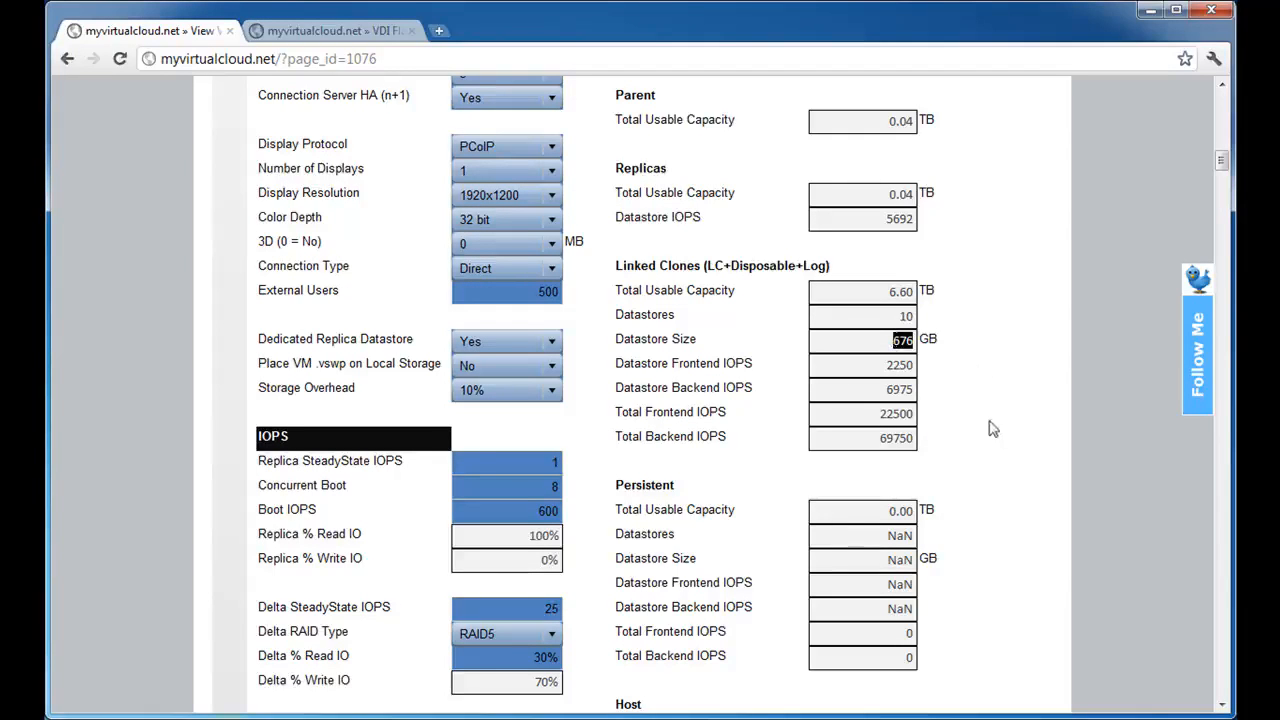
pyautogui.doubleClick(912, 318)
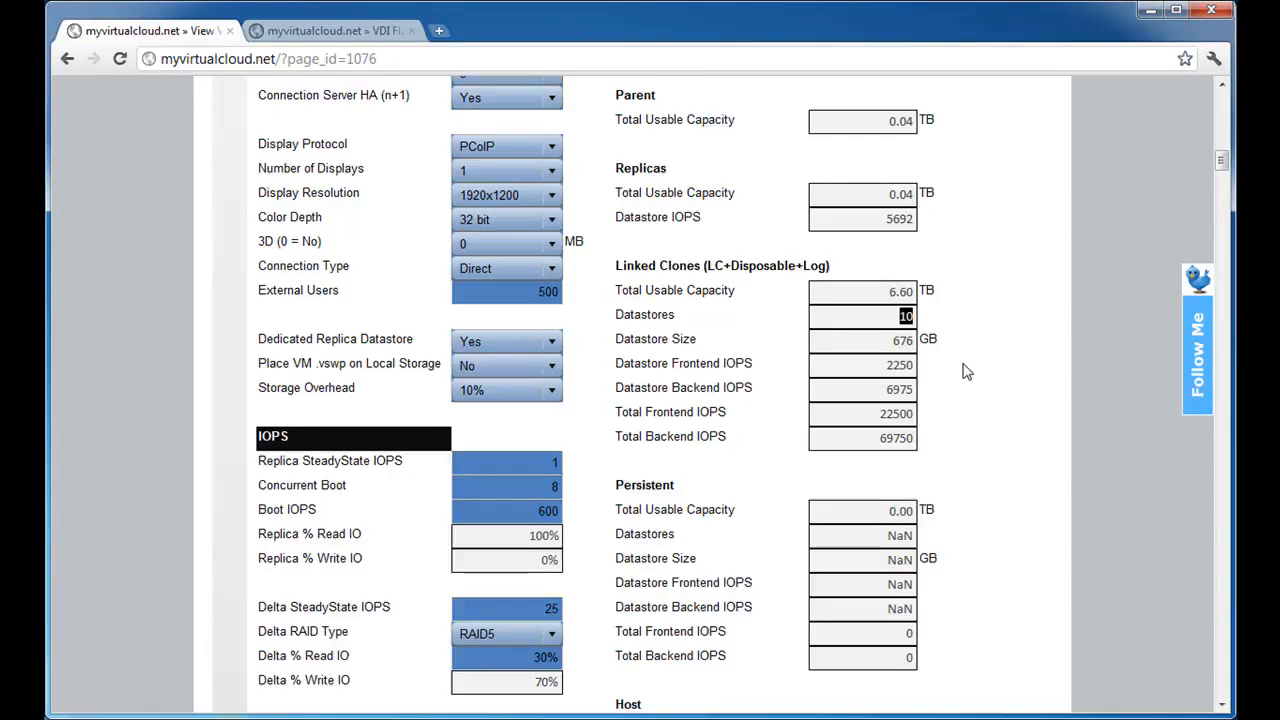
# Review the Linked Clones datastore and total IOPS results, and look over the Persistent results block.
pyautogui.doubleClick(841, 369)
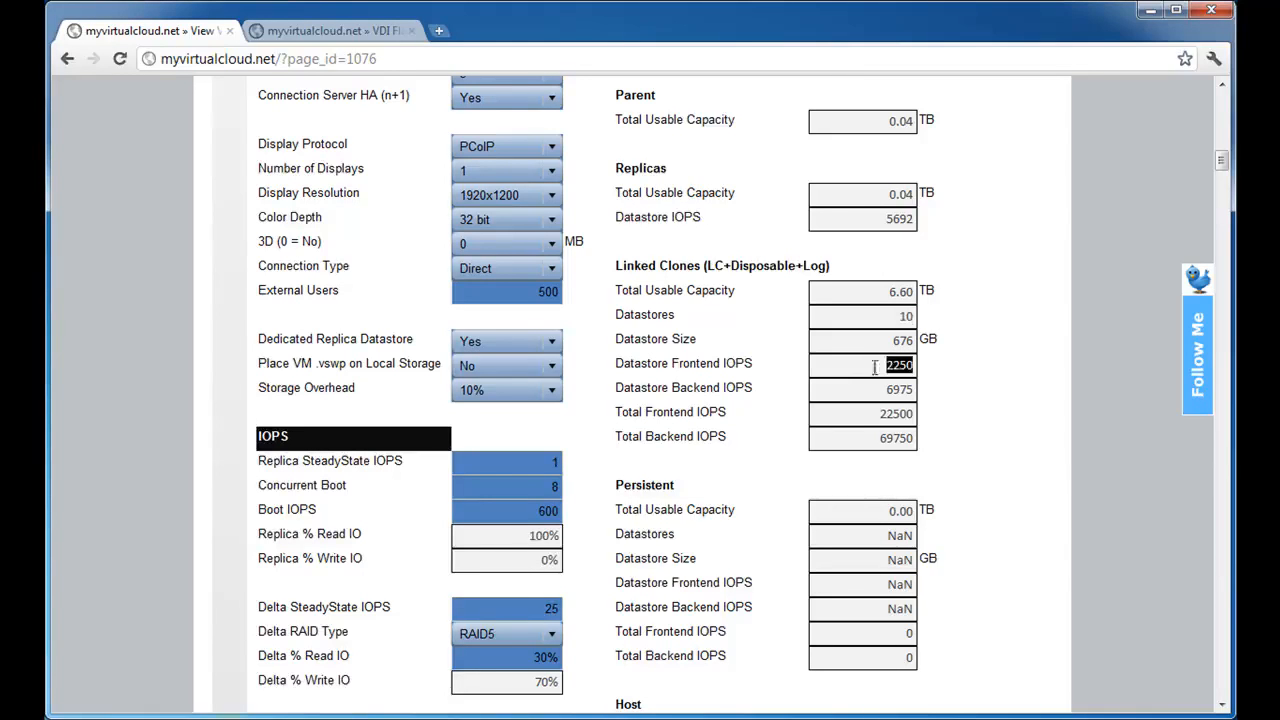
pyautogui.scroll(-1, 932, 375)
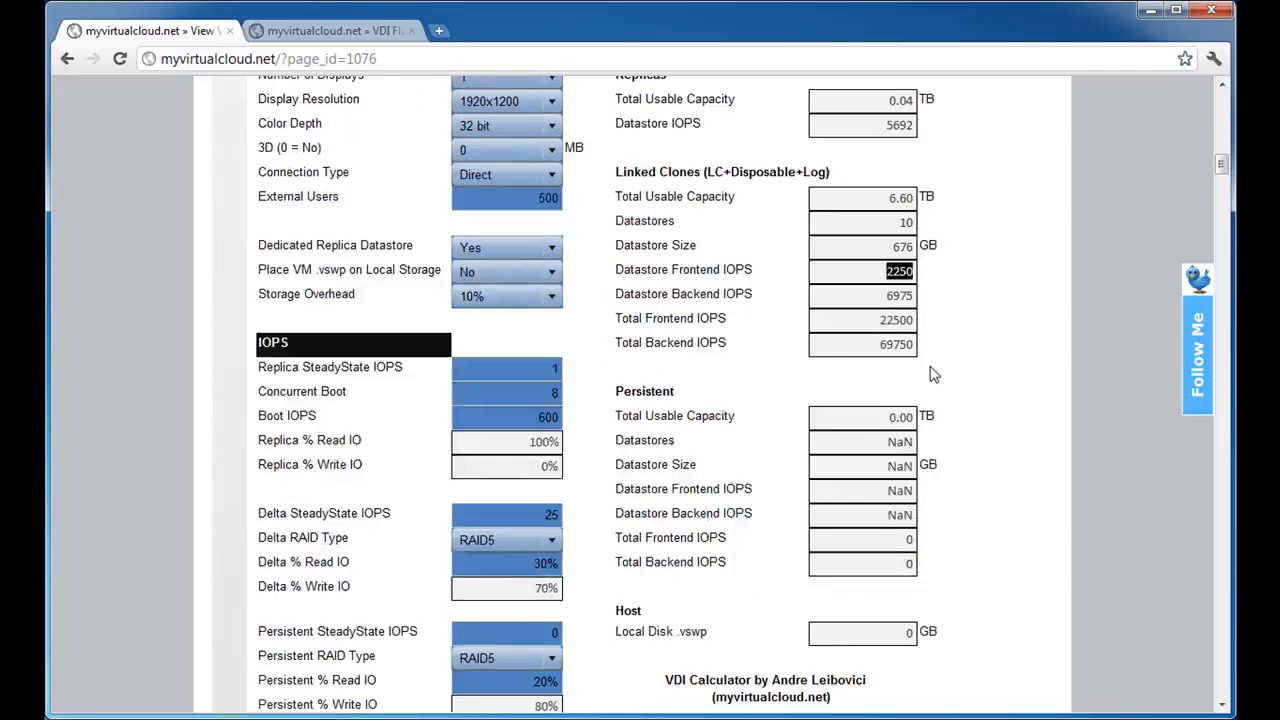
pyautogui.click(895, 298)
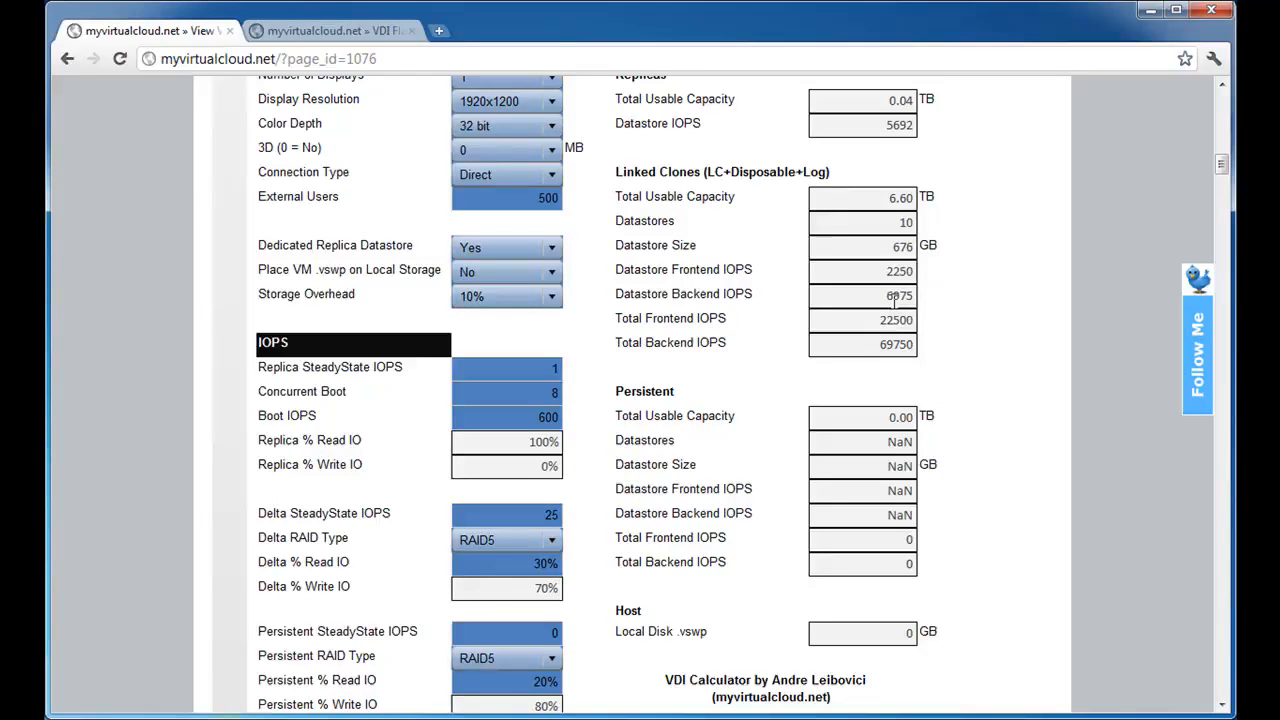
pyautogui.moveTo(884, 297); pyautogui.dragTo(957, 292)
pyautogui.doubleClick(896, 322)
pyautogui.click(852, 416)
pyautogui.scroll(-1, 990, 446)
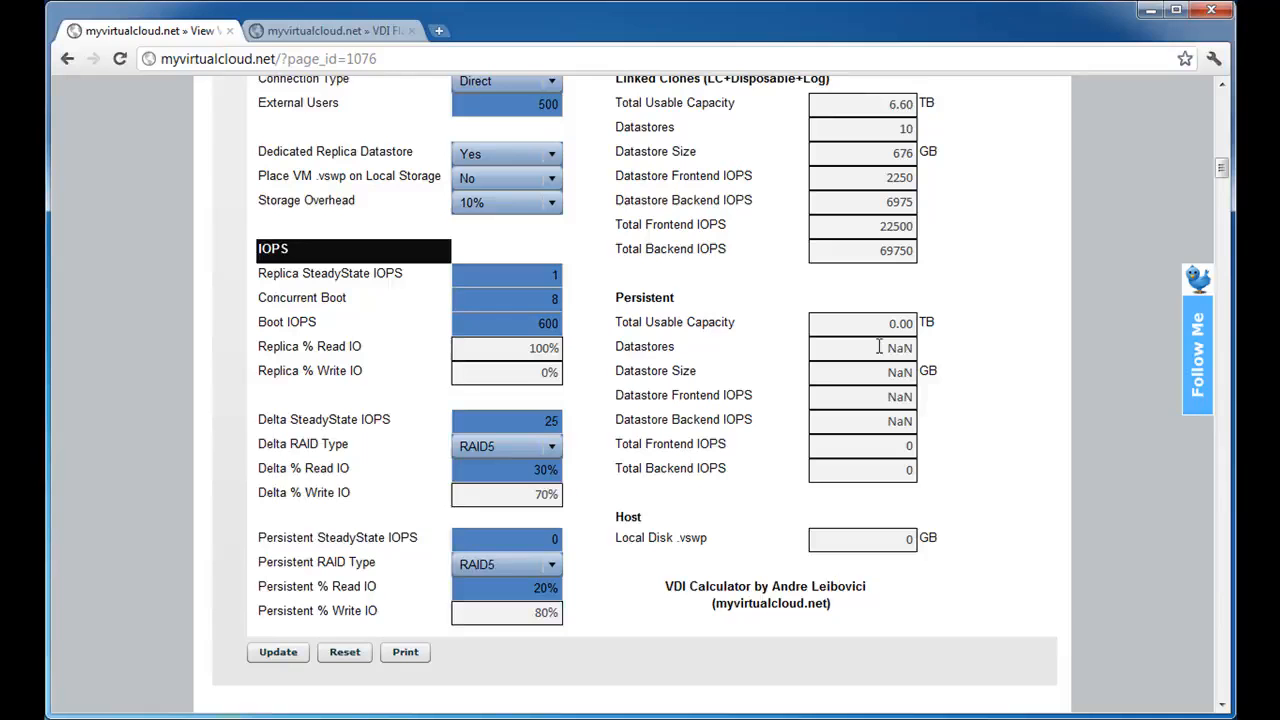
# Set the Persistent Disk size to 2048 MB and check the Persistent Disk (UDD) value in the Storage results.
pyautogui.scroll(10, 615, 397)
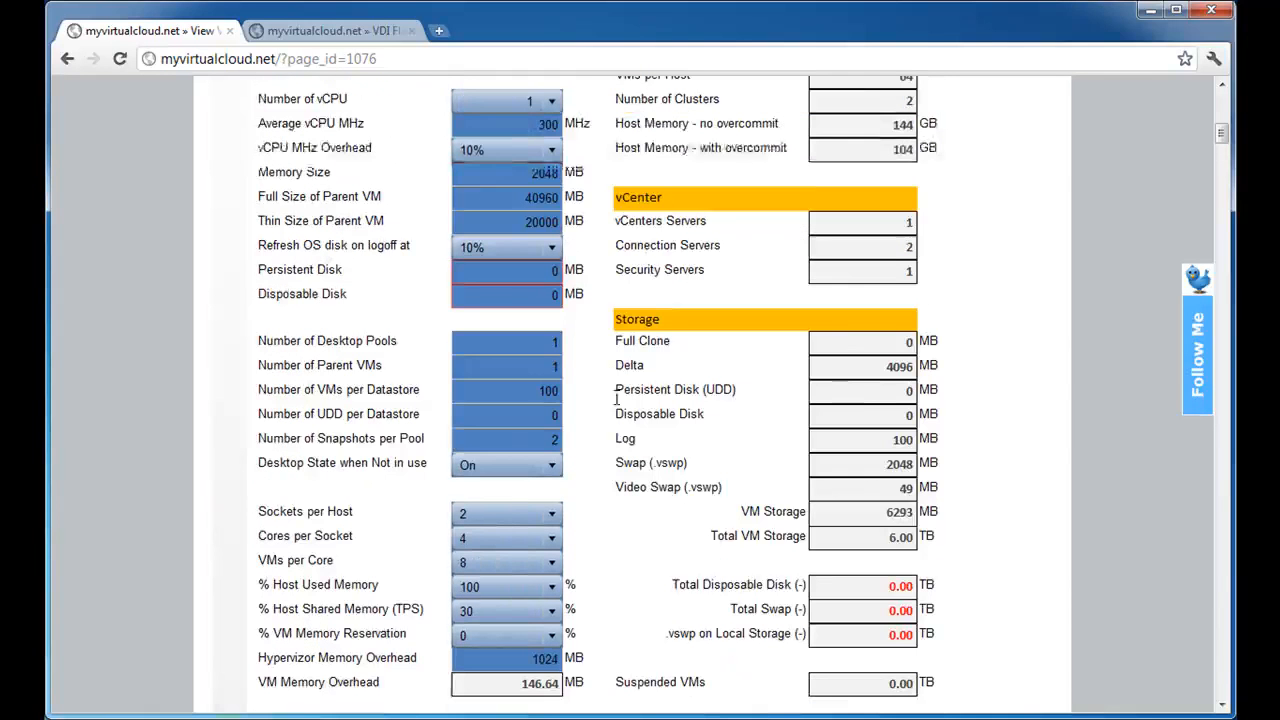
pyautogui.moveTo(521, 273); pyautogui.dragTo(618, 276)
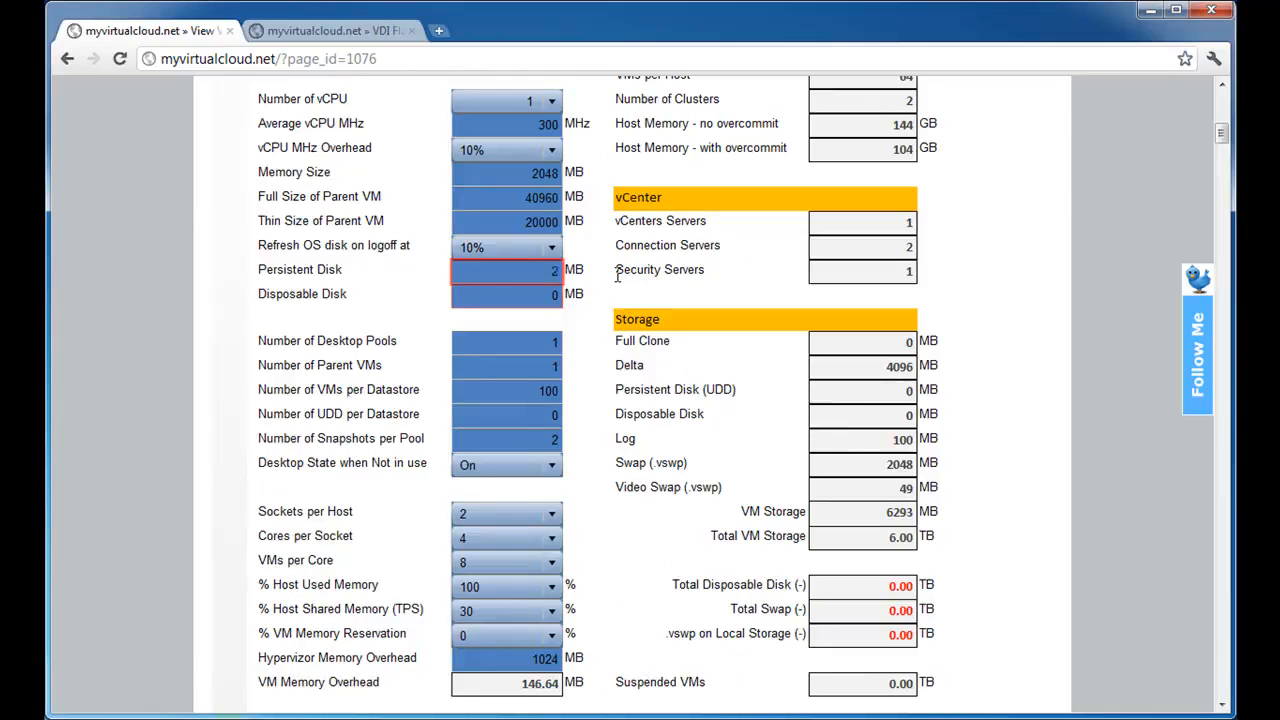
pyautogui.write('2048')
pyautogui.press('Tab')
pyautogui.moveTo(880, 392); pyautogui.dragTo(973, 393)
# Set the Persistent SteadyState IOPS input to 2.
pyautogui.scroll(-4, 978, 396)
pyautogui.scroll(-5, 978, 396)
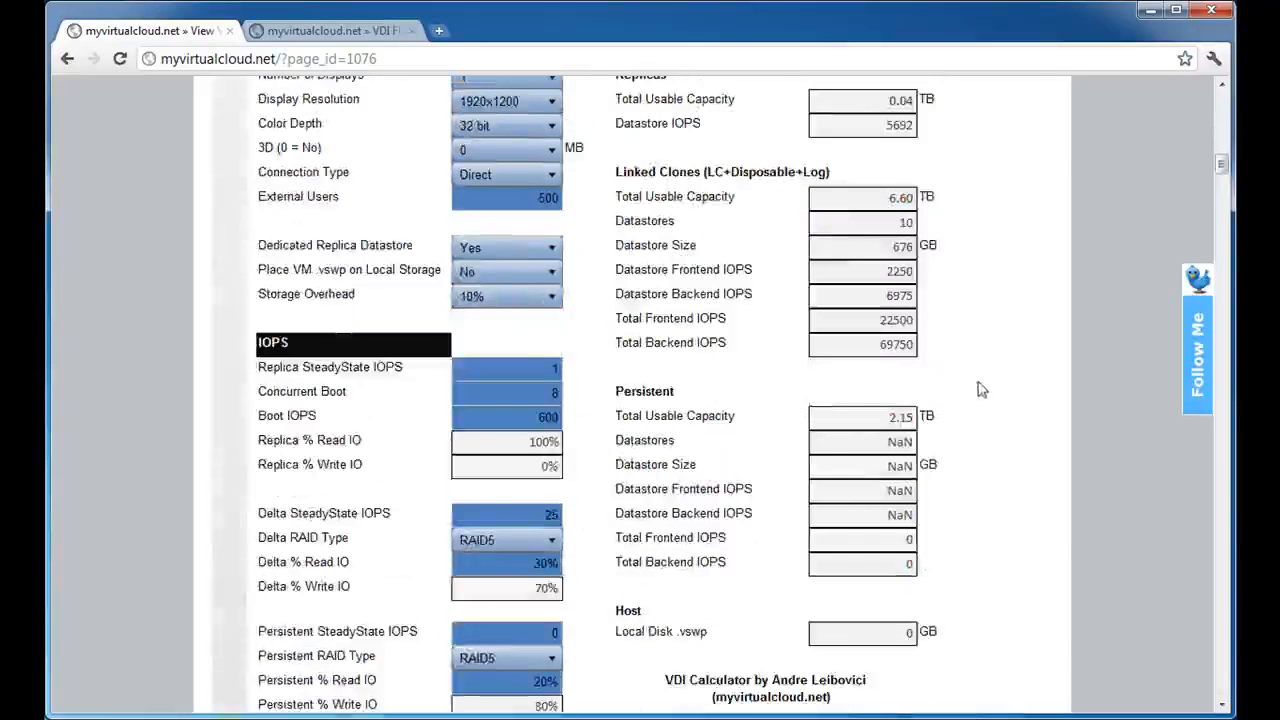
pyautogui.scroll(-2, 978, 396)
pyautogui.moveTo(537, 354); pyautogui.dragTo(708, 357)
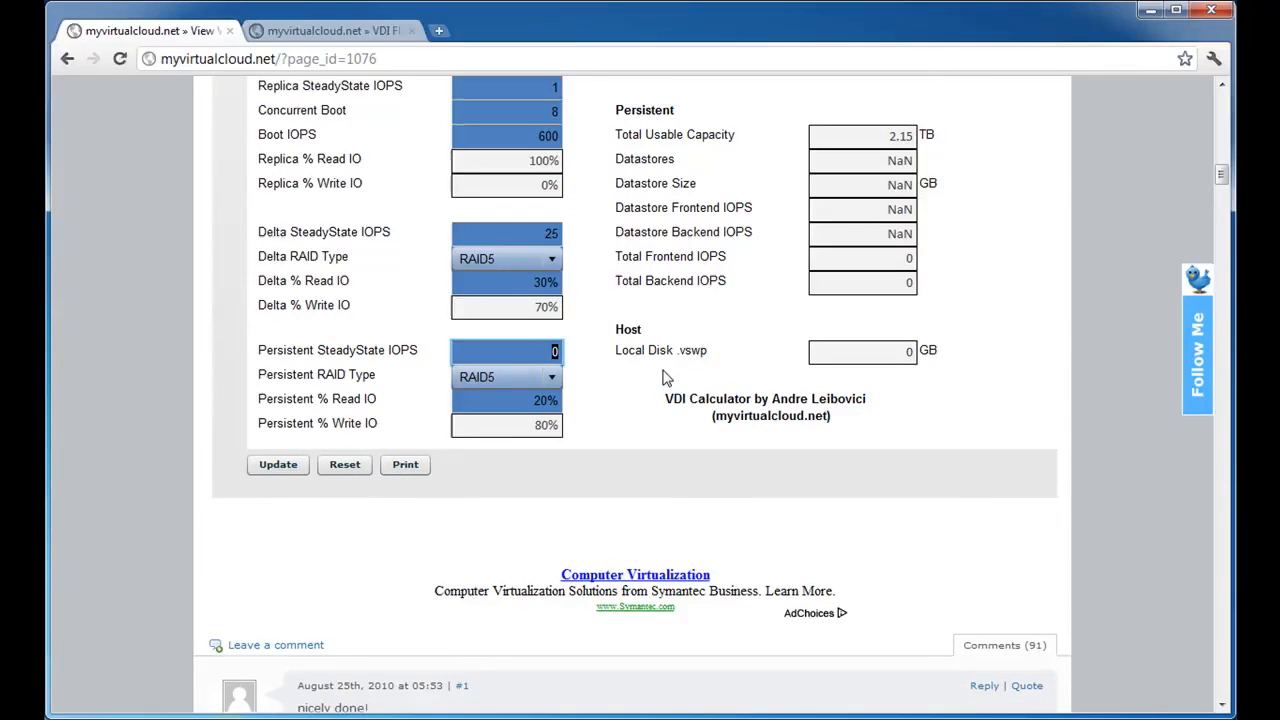
pyautogui.write('2')
pyautogui.press('Tab')
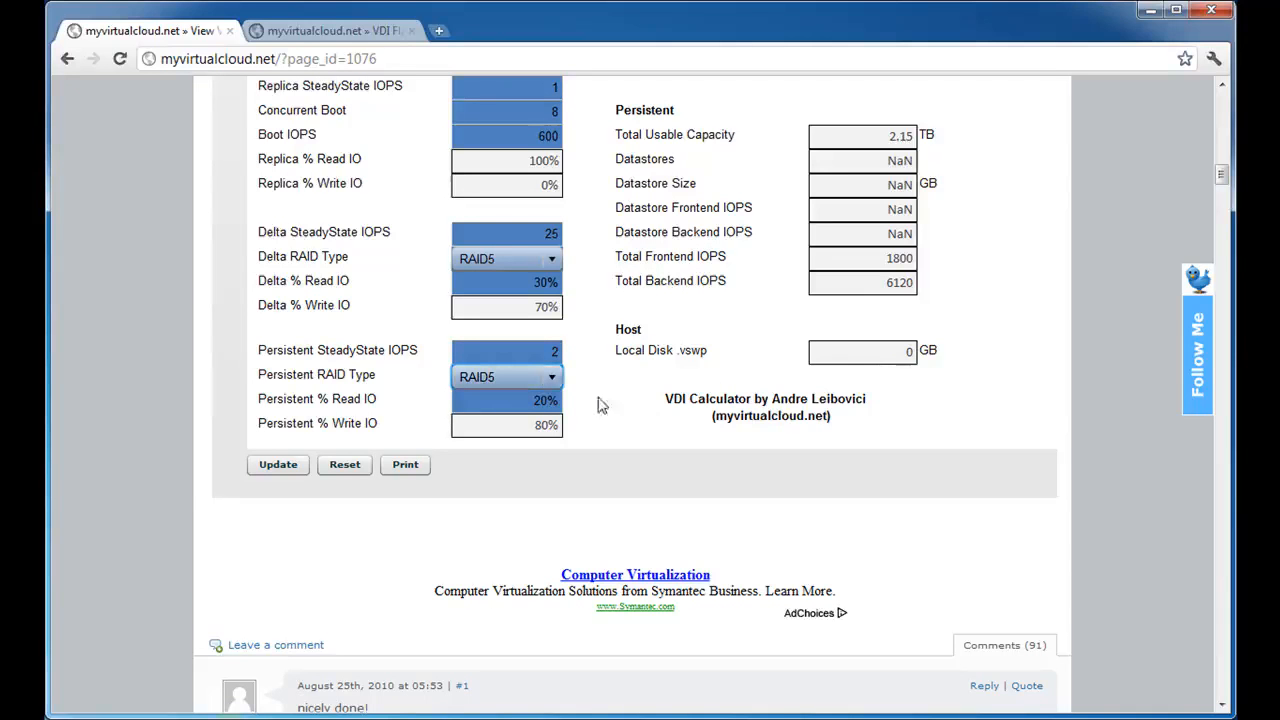
# Set the Number of UDD per Datastore to 100.
pyautogui.scroll(10, 645, 340)
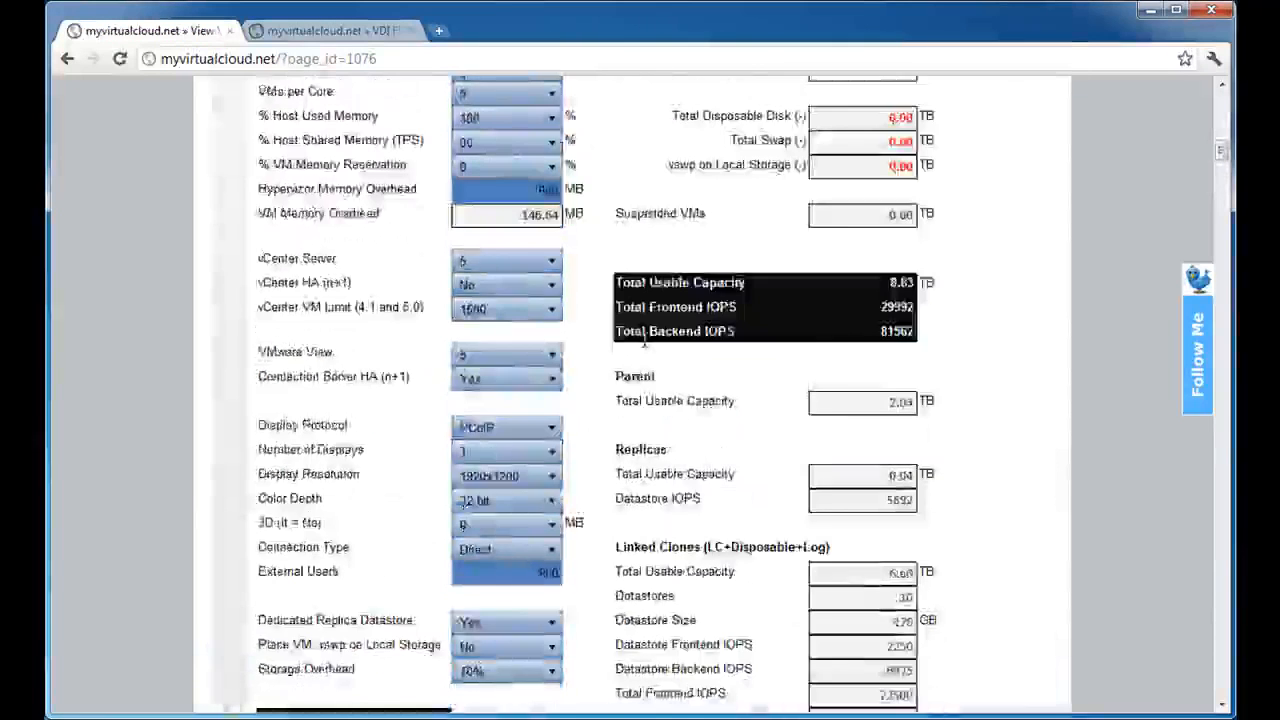
pyautogui.moveTo(546, 321); pyautogui.dragTo(718, 321)
pyautogui.write('1')
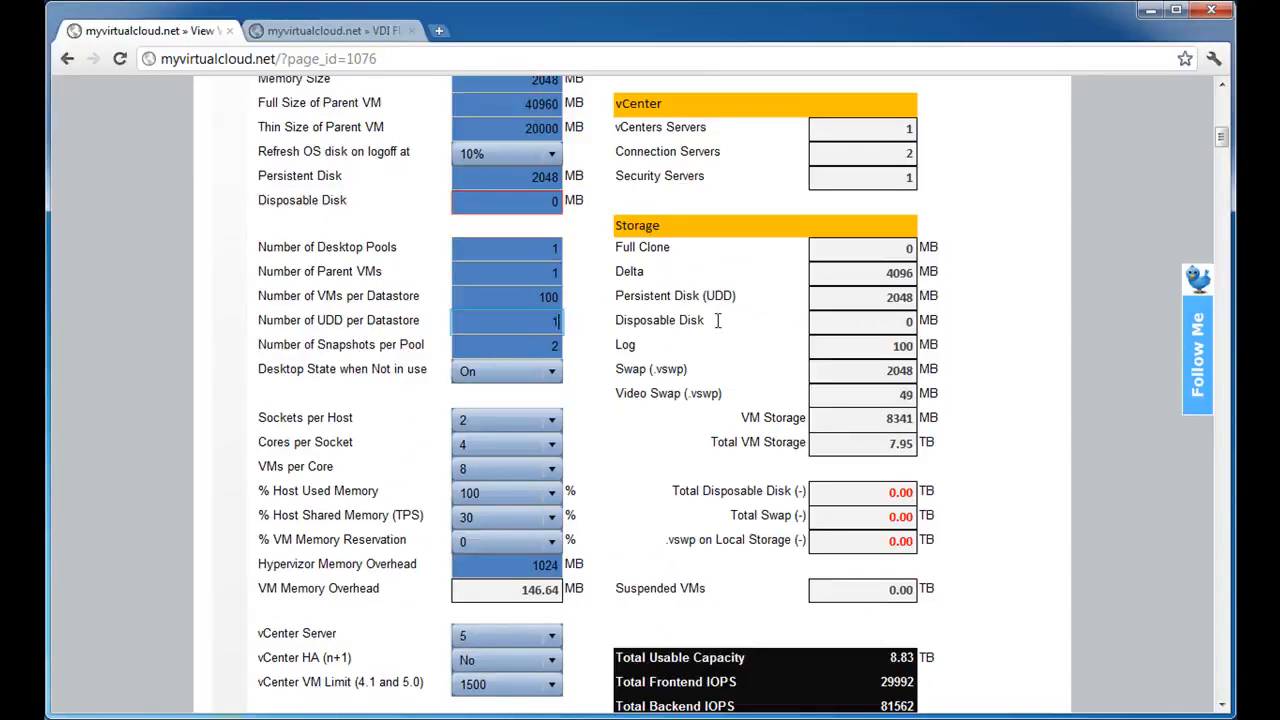
pyautogui.write('00')
pyautogui.press('Tab')
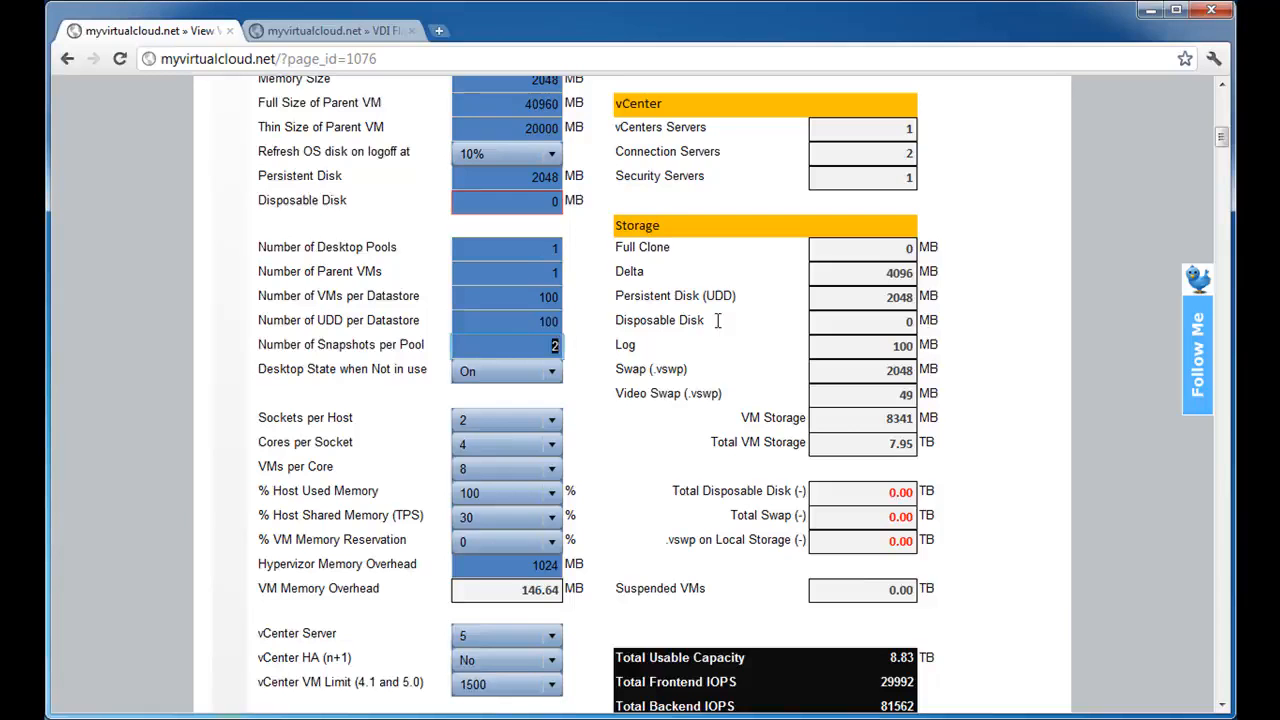
# Review the Total Usable Capacity and Datastore Frontend IOPS values in the Persistent results.
pyautogui.scroll(-7, 687, 404)
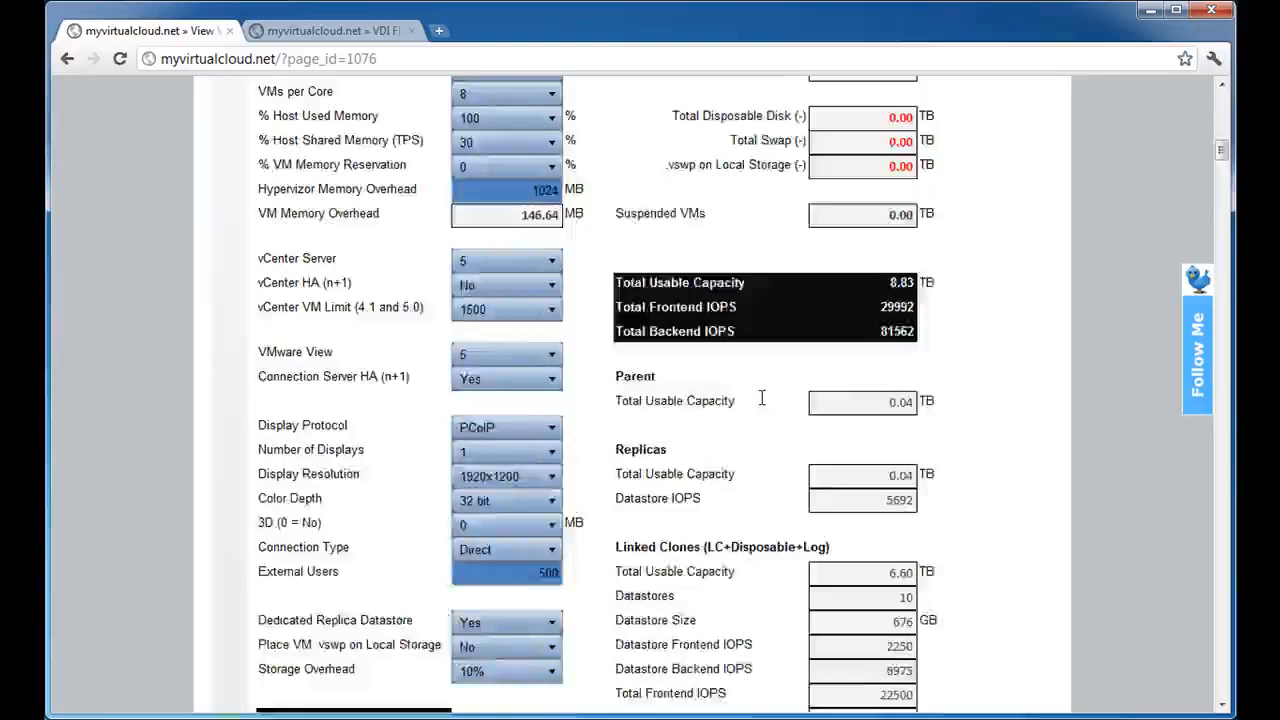
pyautogui.scroll(-1, 761, 398)
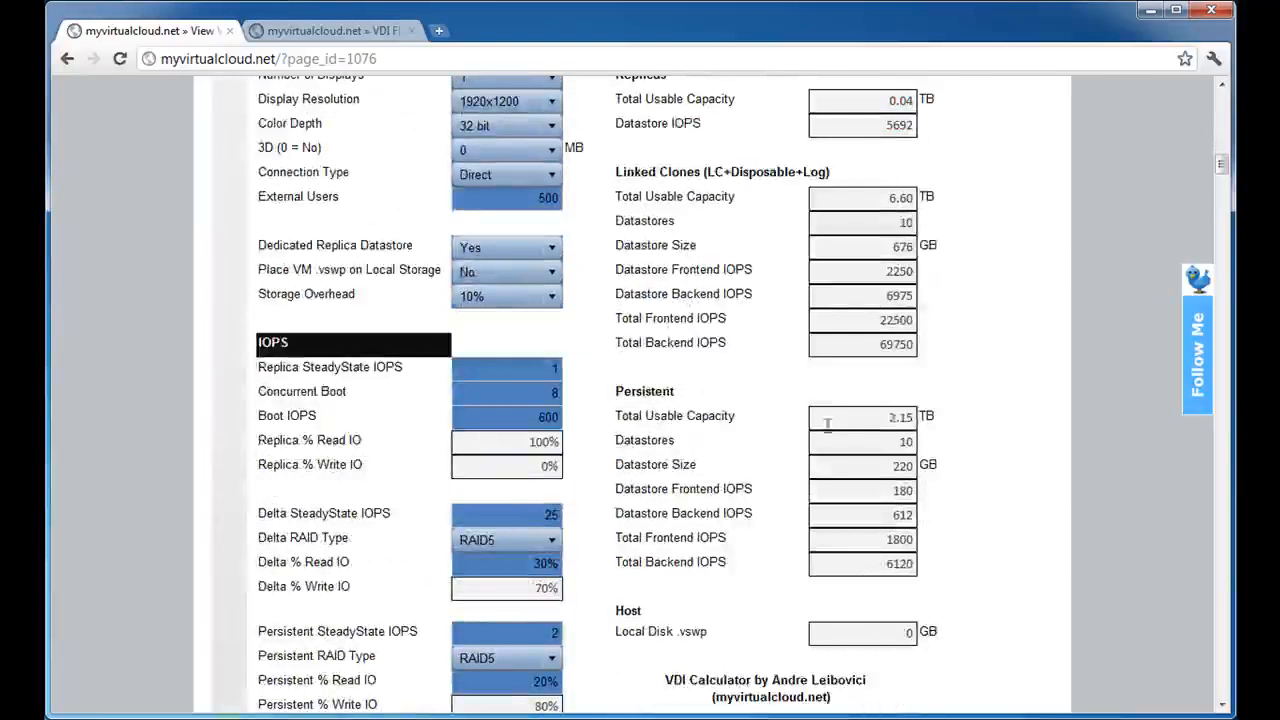
pyautogui.moveTo(860, 420); pyautogui.dragTo(1070, 418)
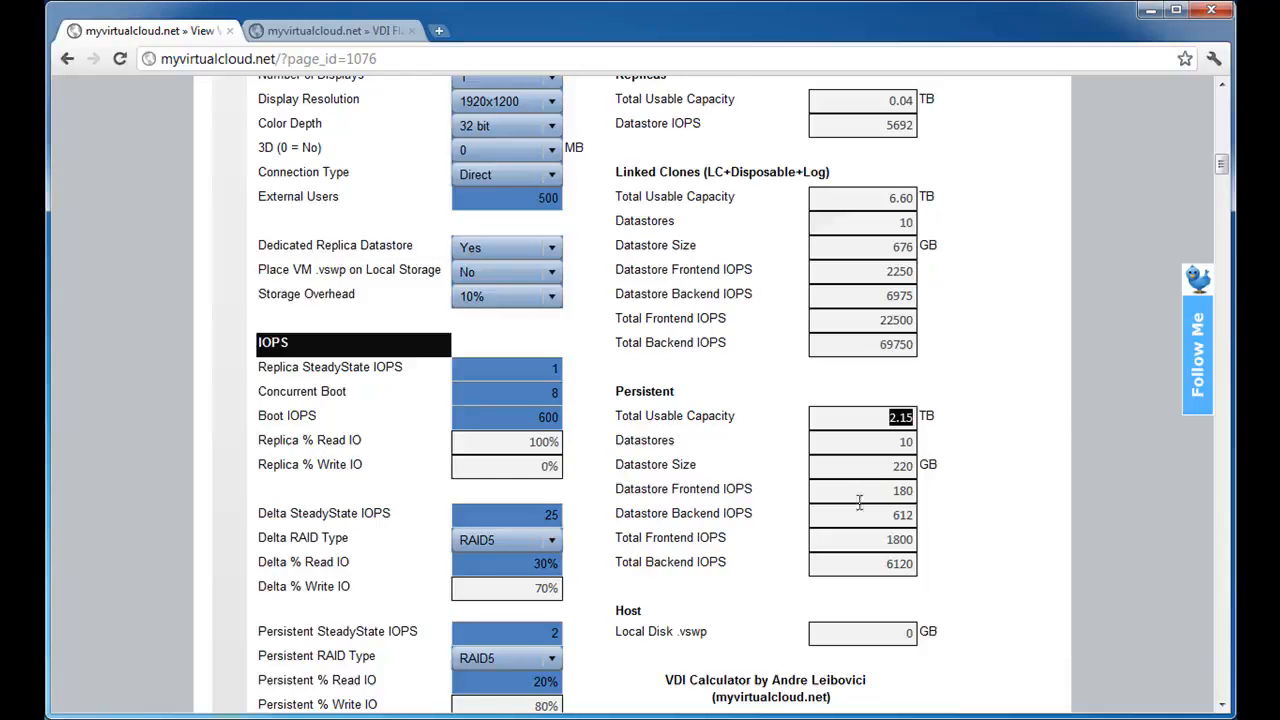
pyautogui.moveTo(901, 490); pyautogui.dragTo(893, 490)
# Print the calculator results to a PDF file and discard the download.
pyautogui.scroll(-2, 1007, 542)
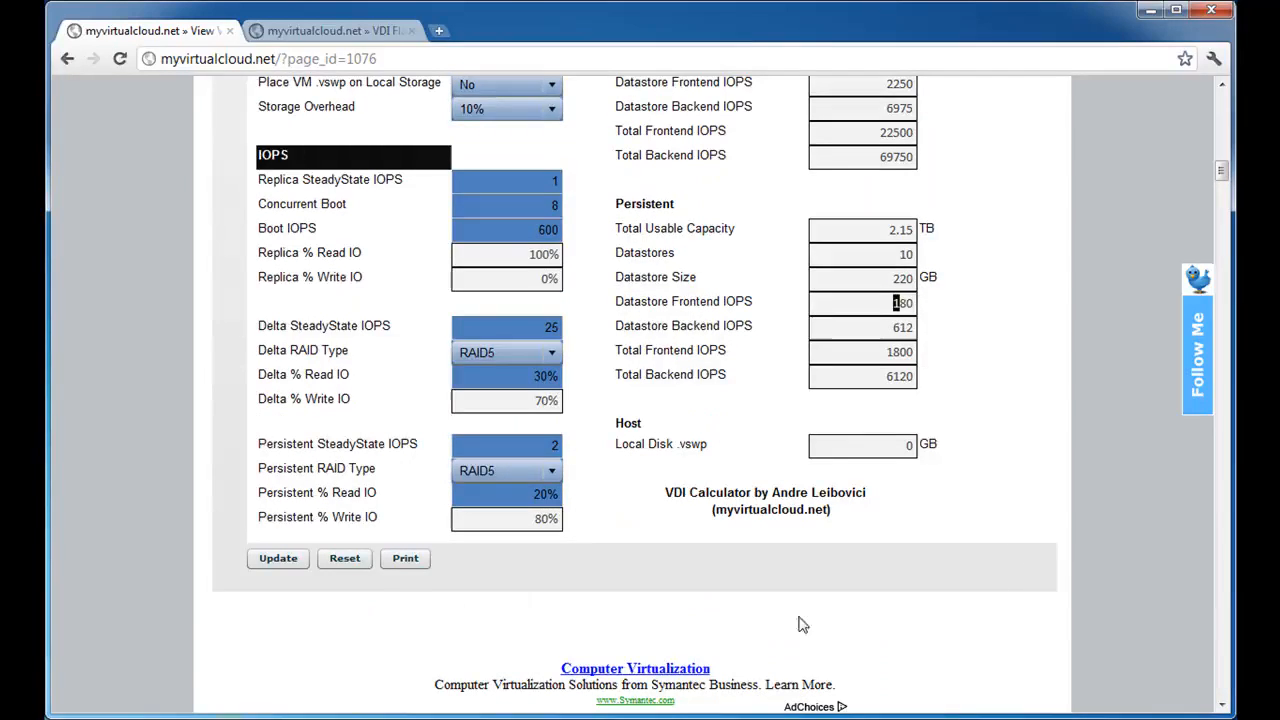
pyautogui.click(406, 560)
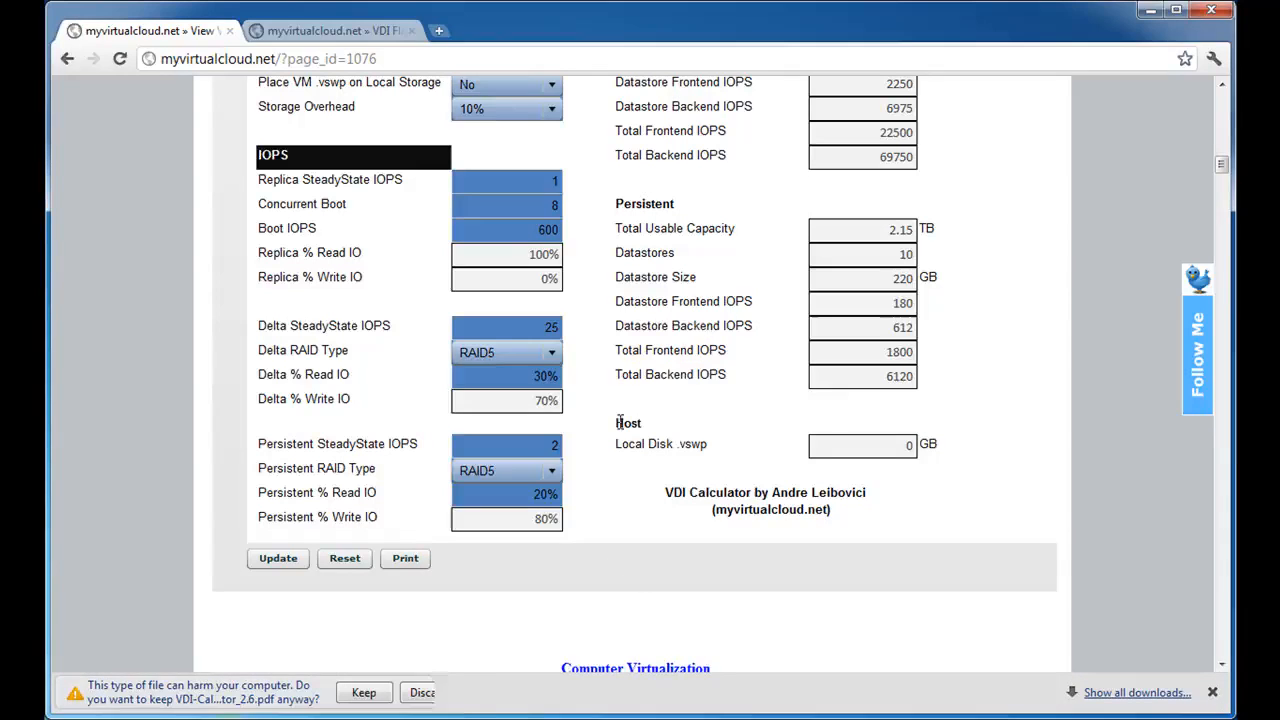
pyautogui.click(453, 701)
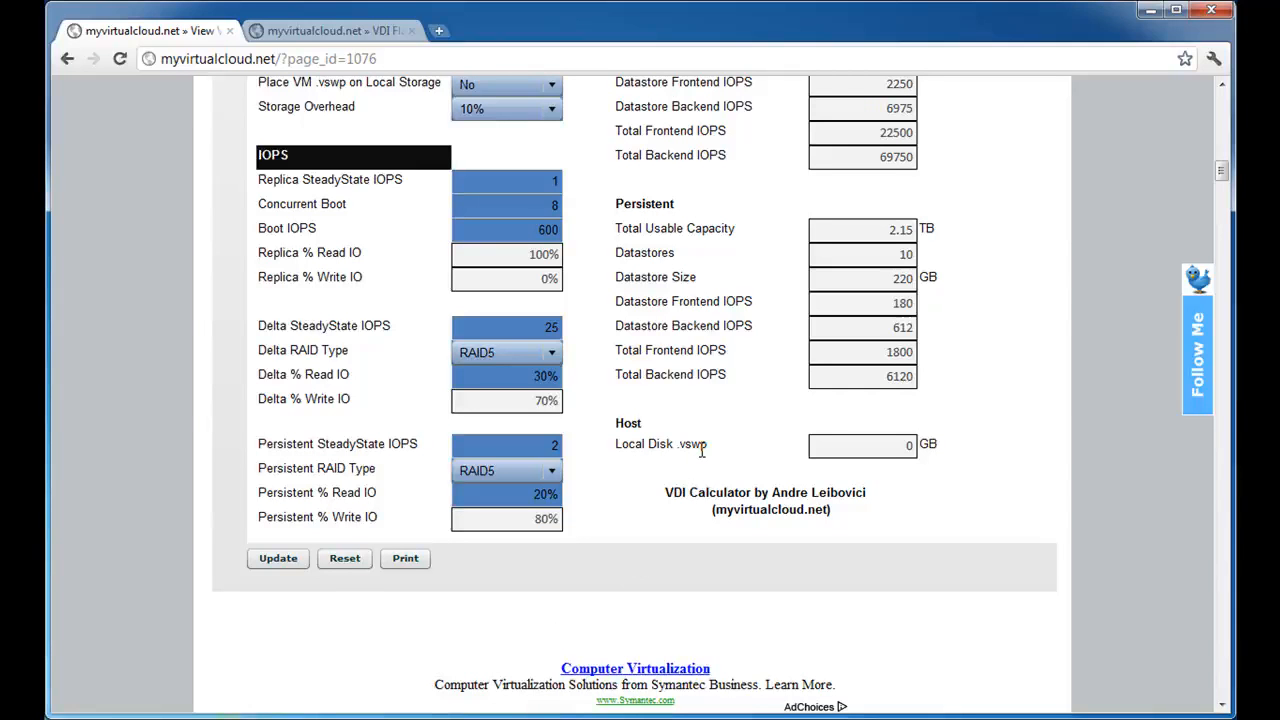
pyautogui.scroll(15, 702, 450)
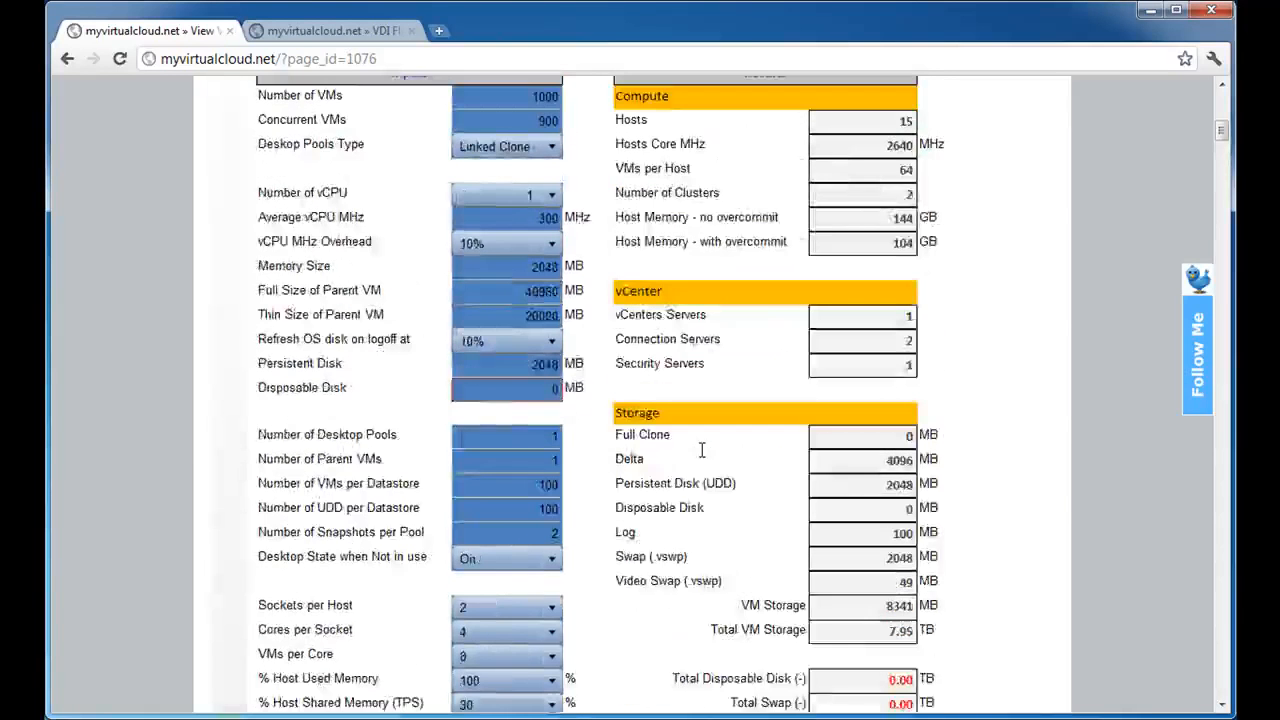
pyautogui.scroll(4, 702, 450)
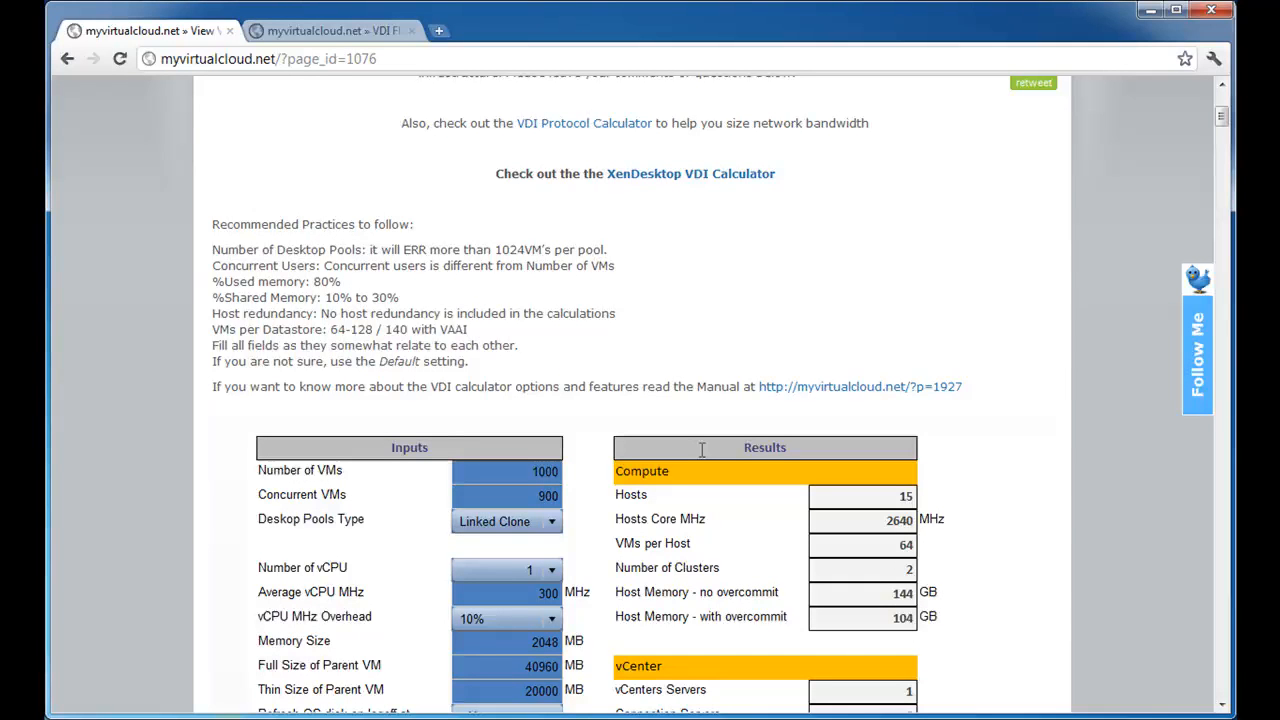
pyautogui.scroll(-10, 702, 450)
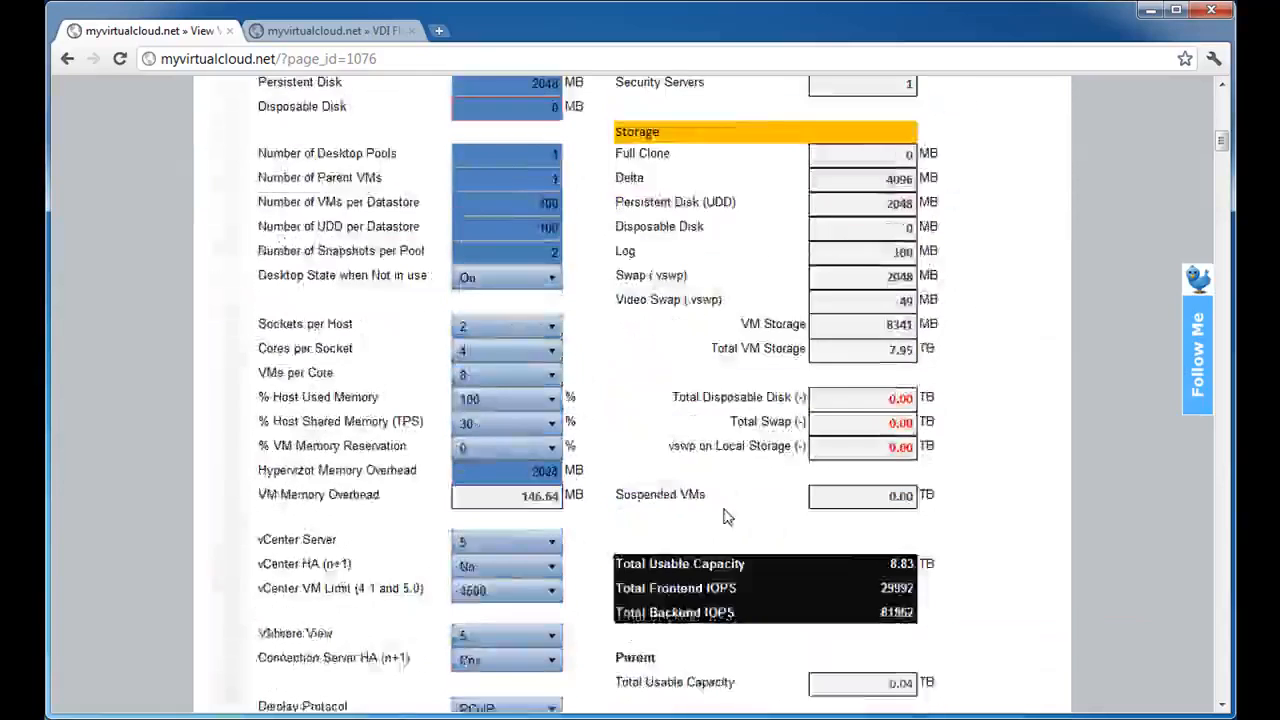
pyautogui.scroll(-2, 727, 520)
pyautogui.scroll(-3, 729, 514)
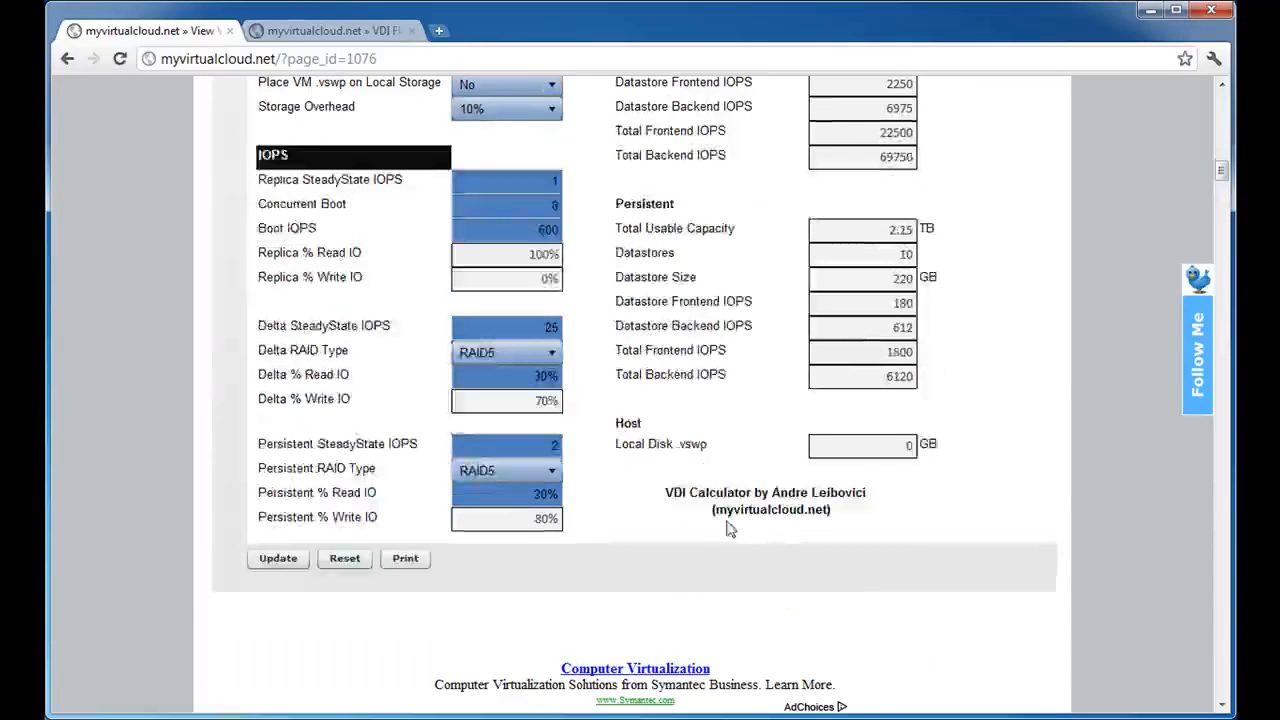